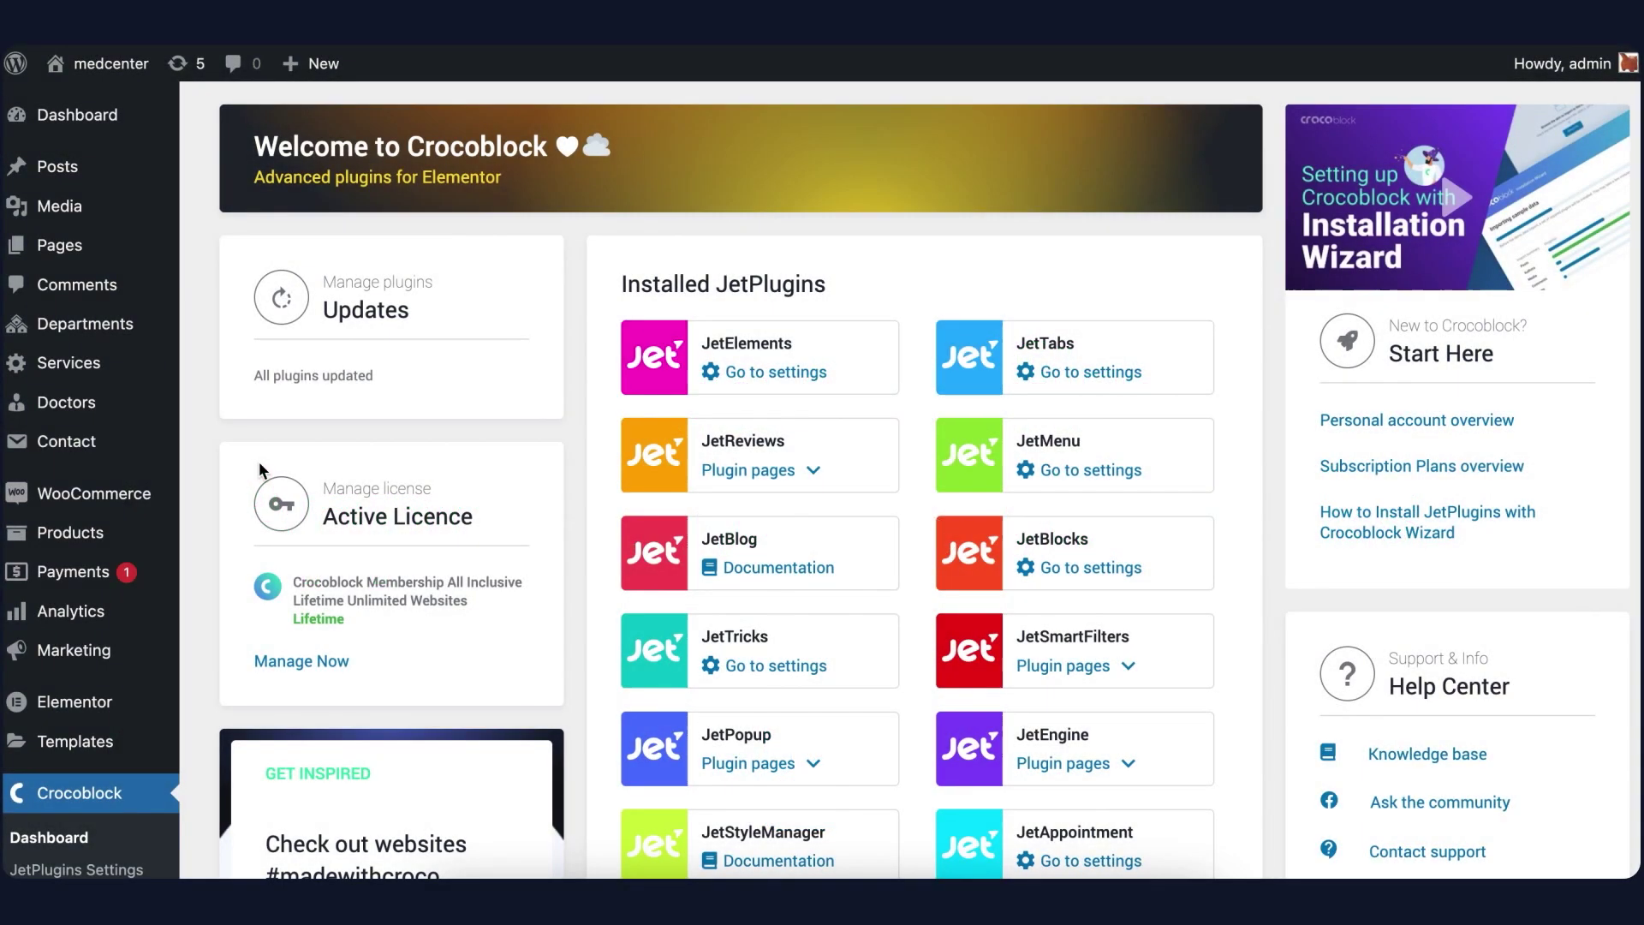
# Switch on Generate Confirmation URLs in JetAppointment's Advanced settings
pyautogui.scroll(-7, 259, 463)
pyautogui.scroll(-3, 260, 466)
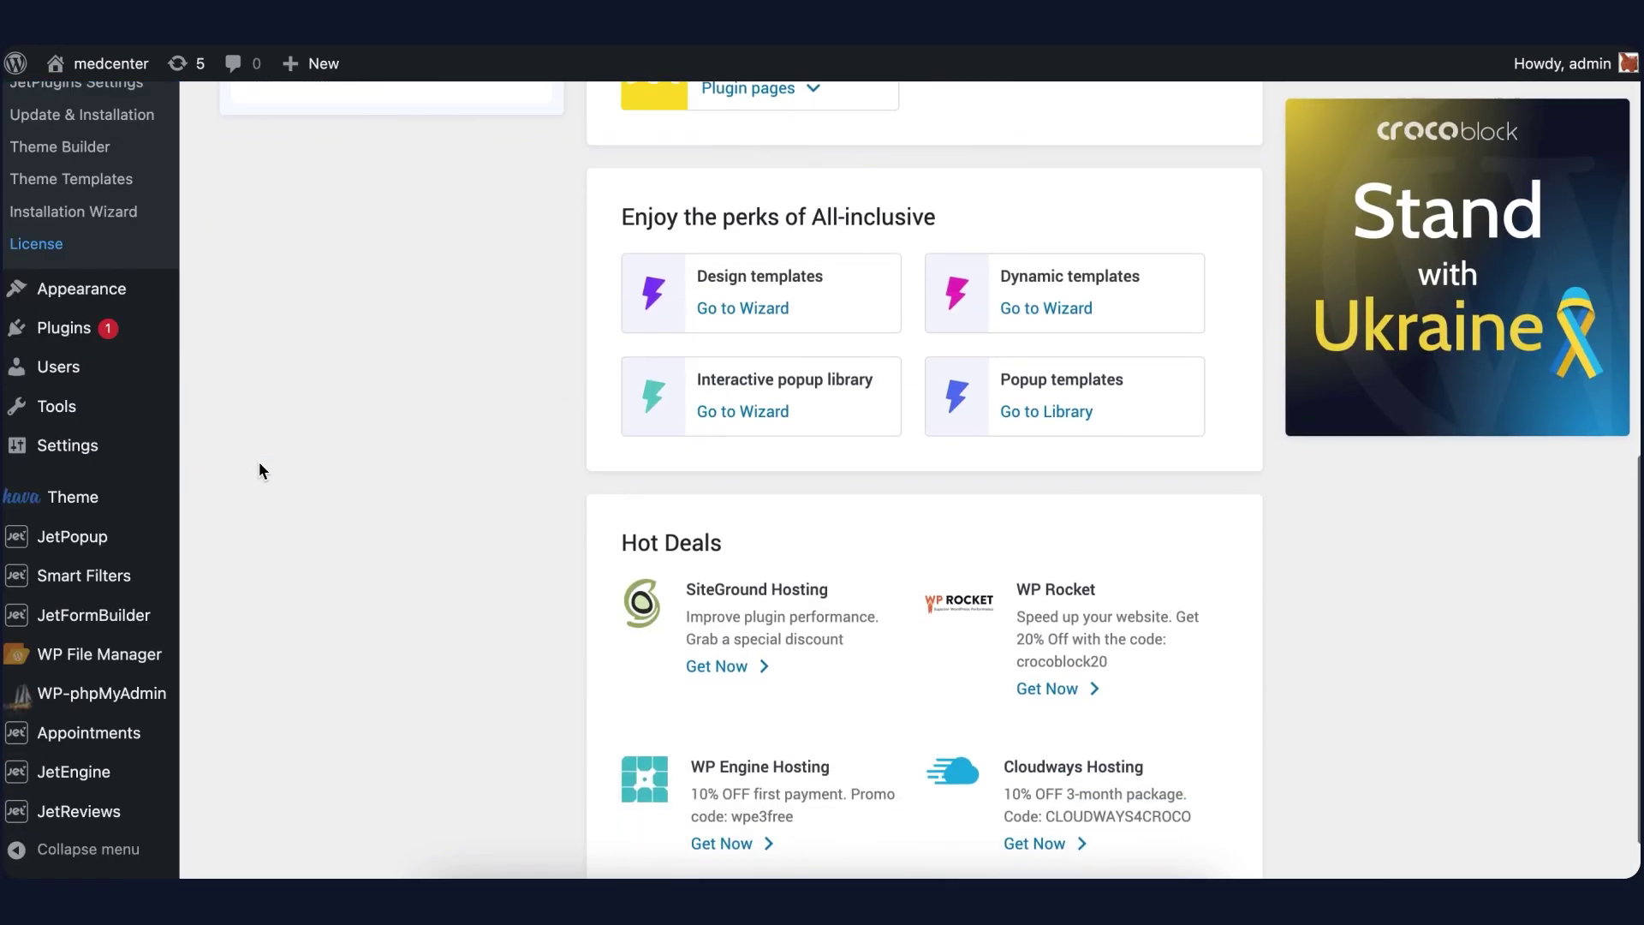
pyautogui.moveTo(110, 745)
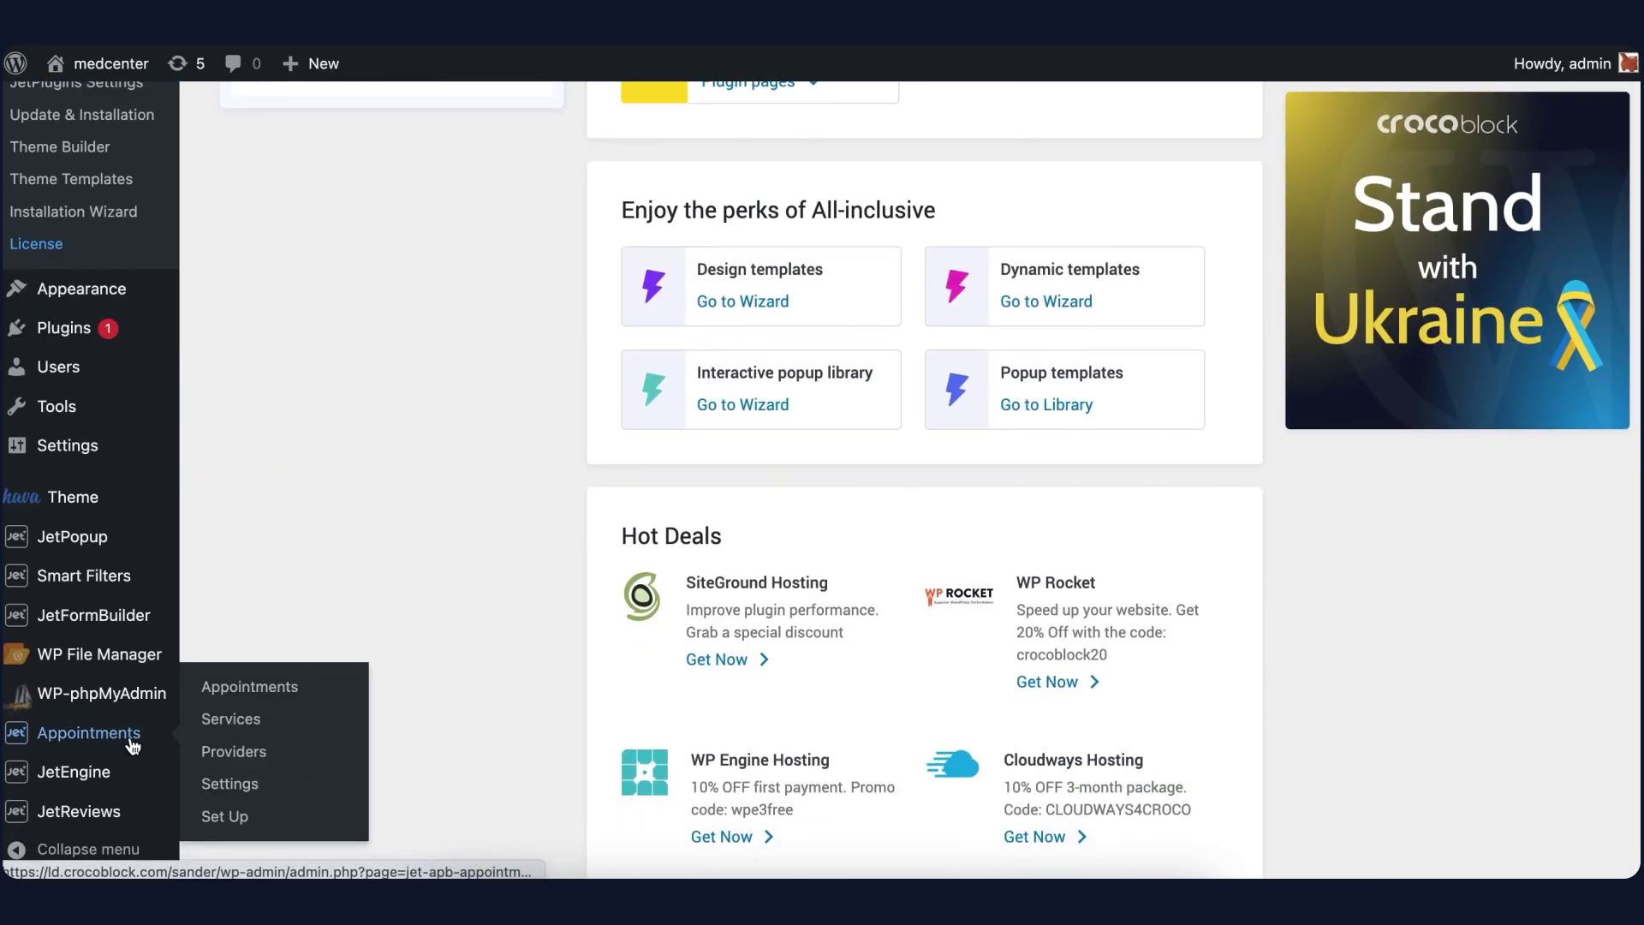
pyautogui.click(241, 794)
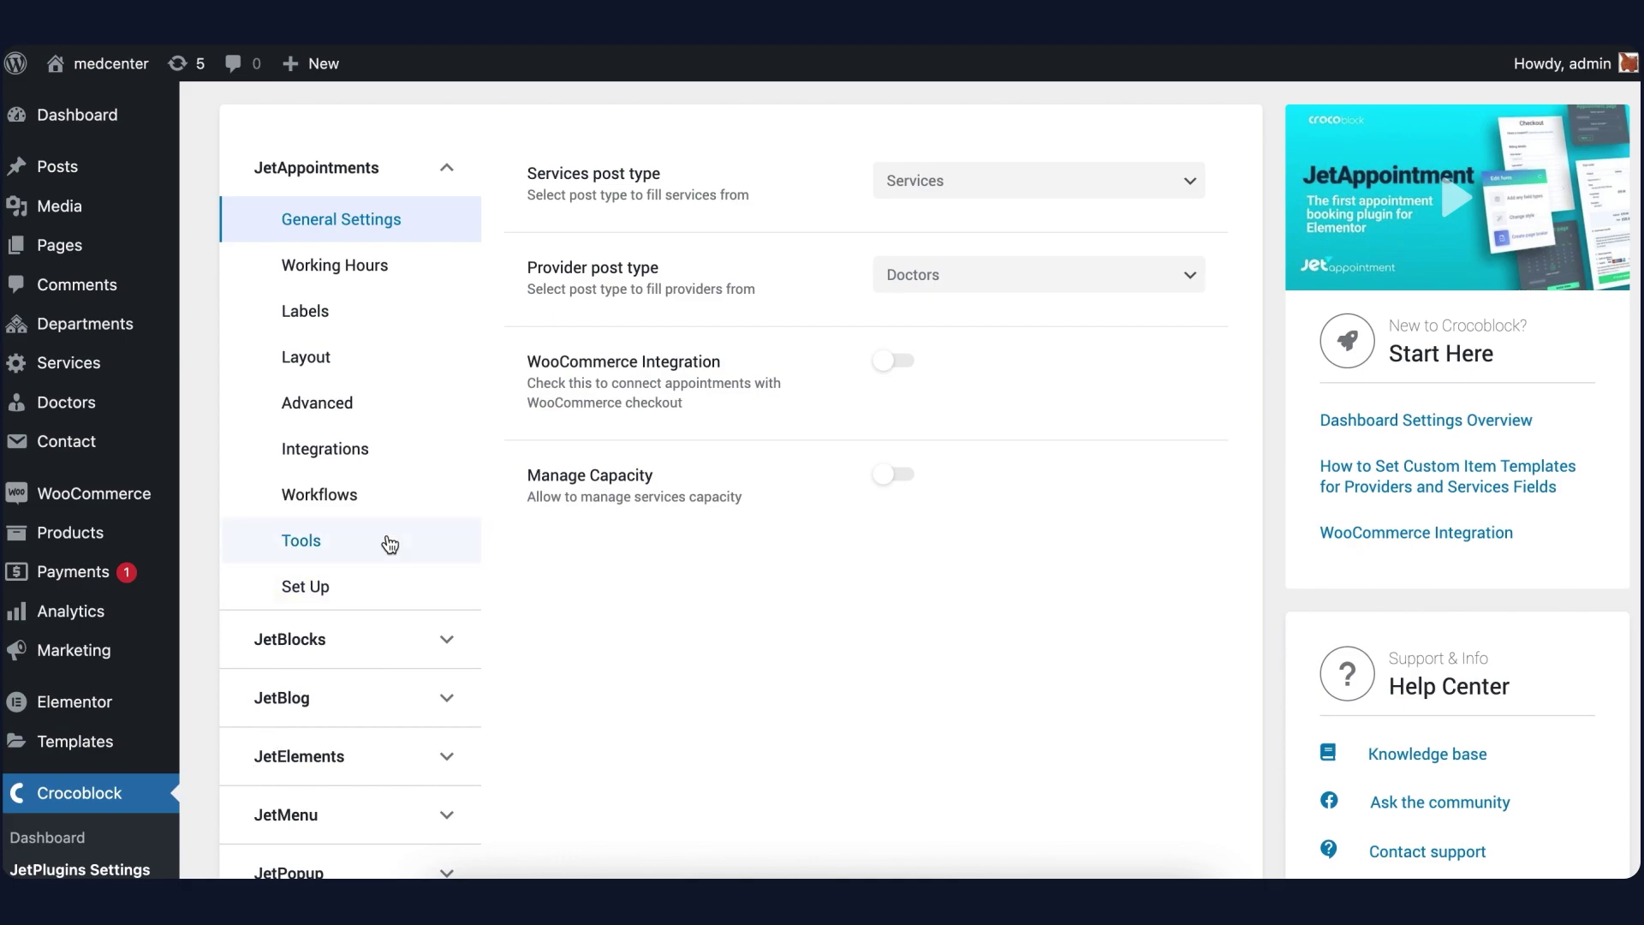
pyautogui.click(351, 418)
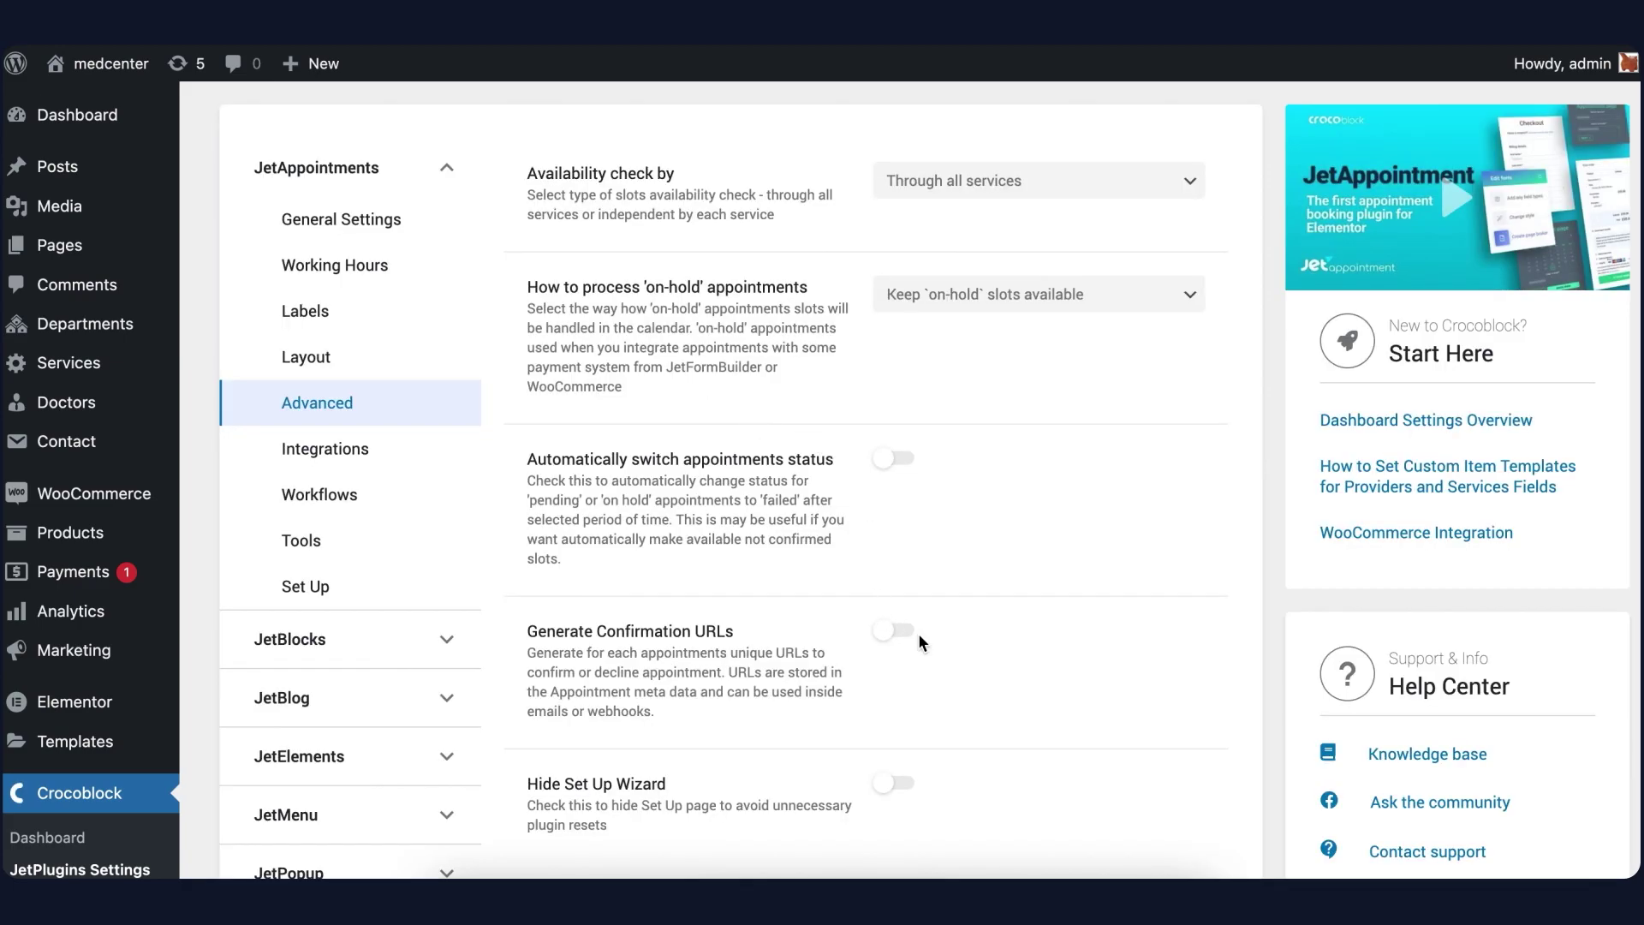
pyautogui.click(904, 633)
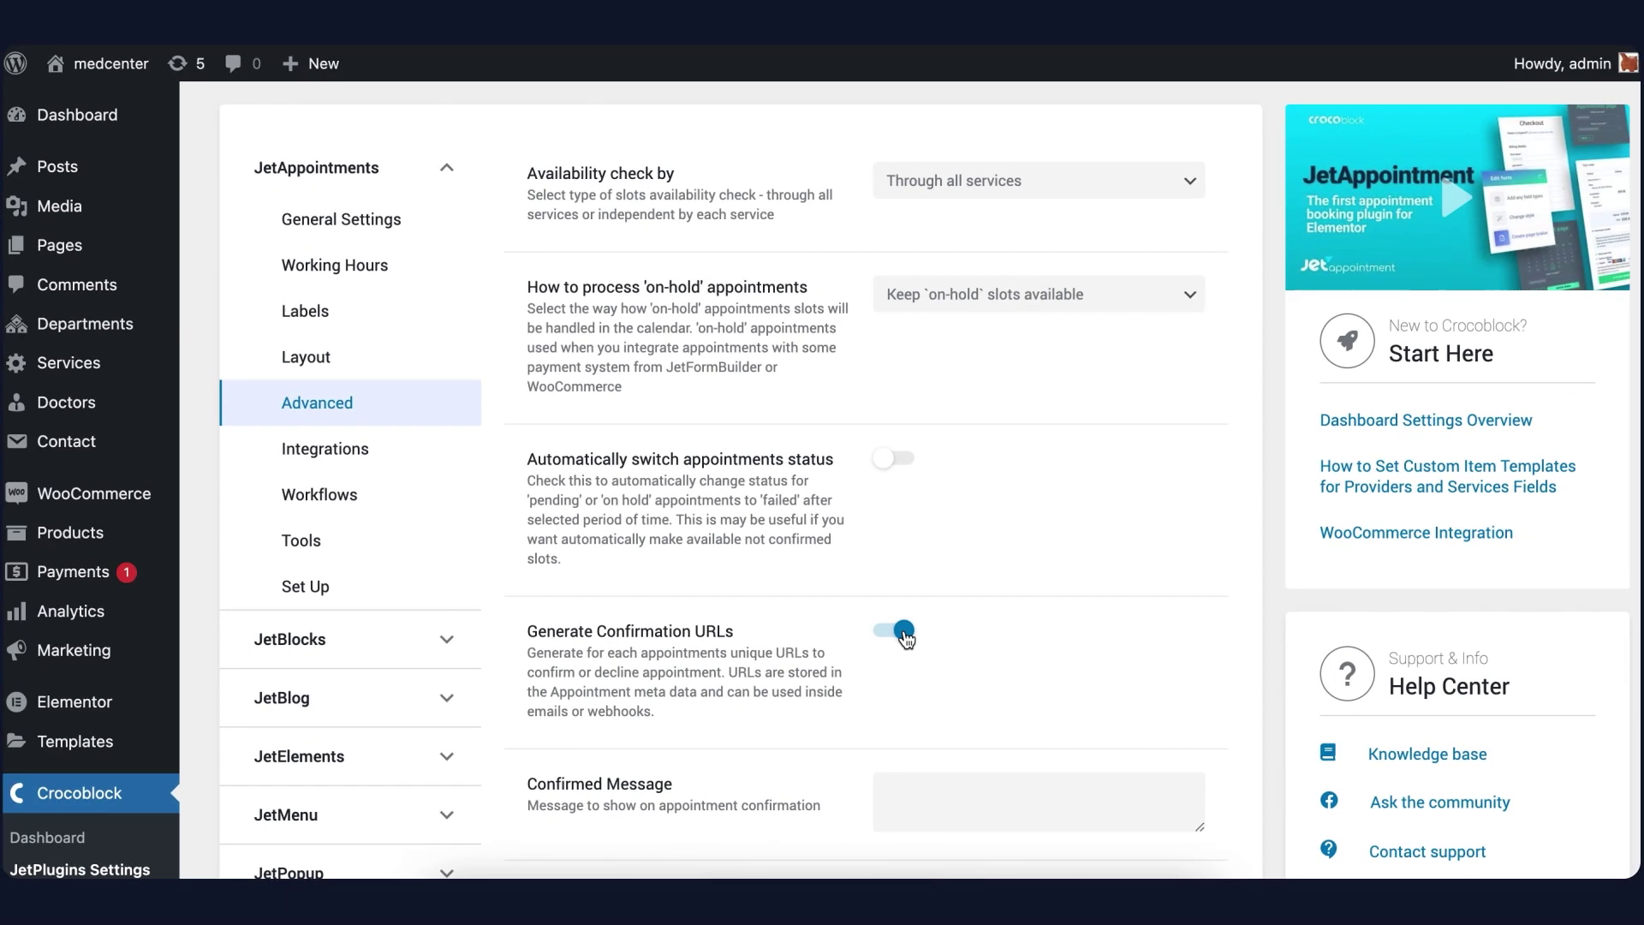
# Set JetAppointment Workflows to Active and add a new workflow item
pyautogui.click(417, 497)
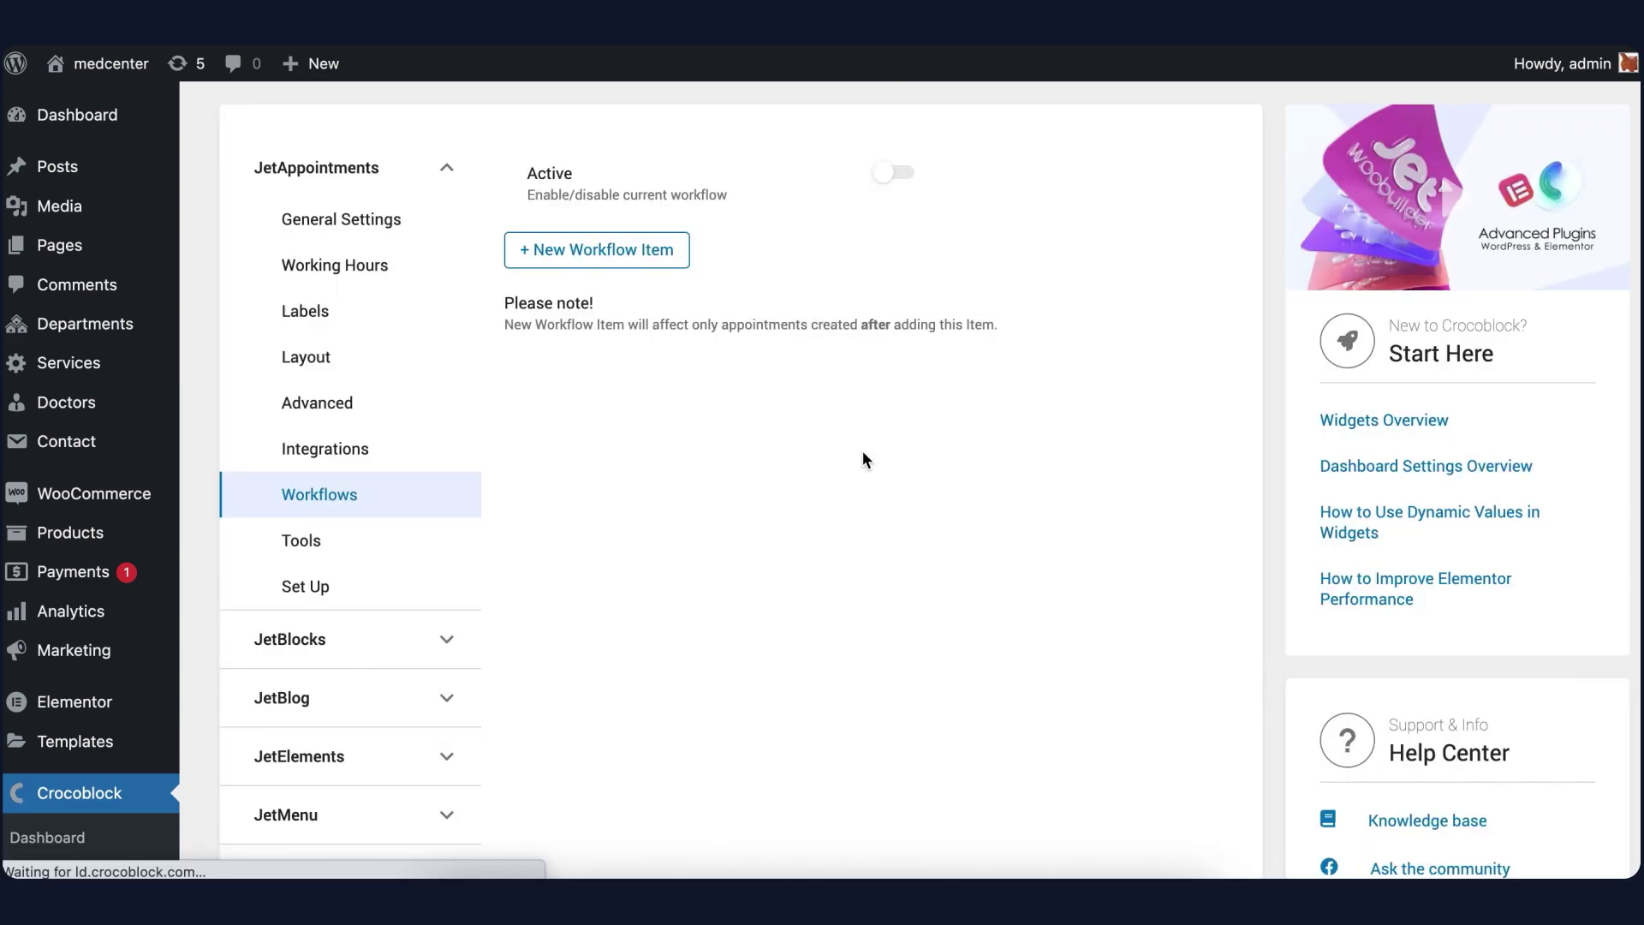
pyautogui.click(899, 175)
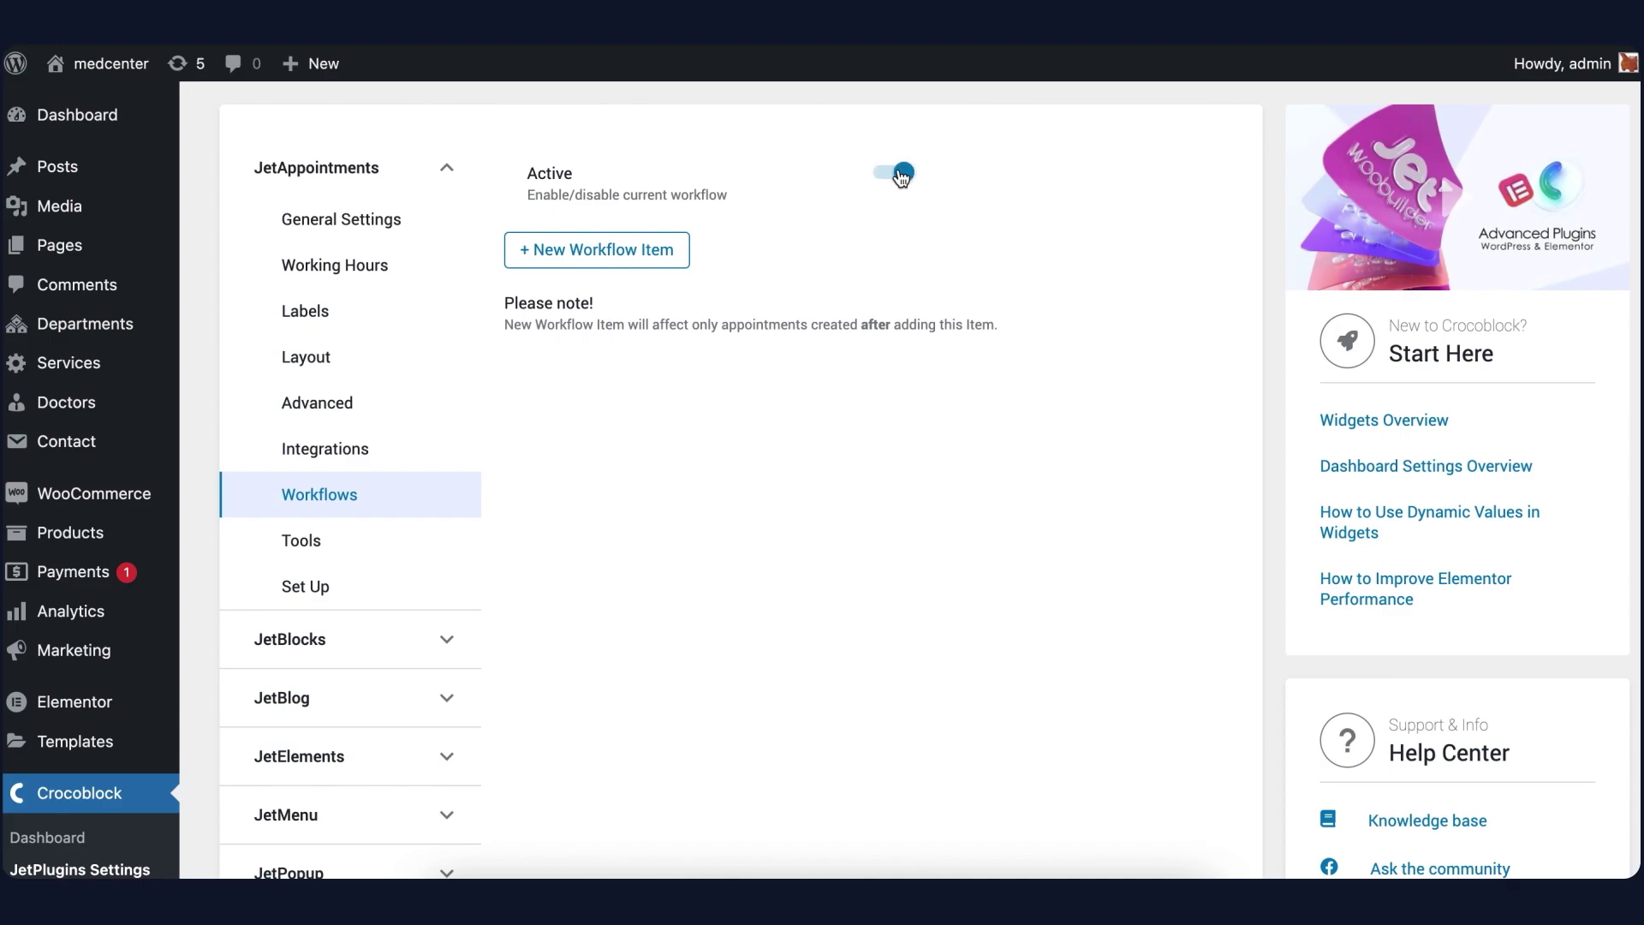
pyautogui.click(668, 254)
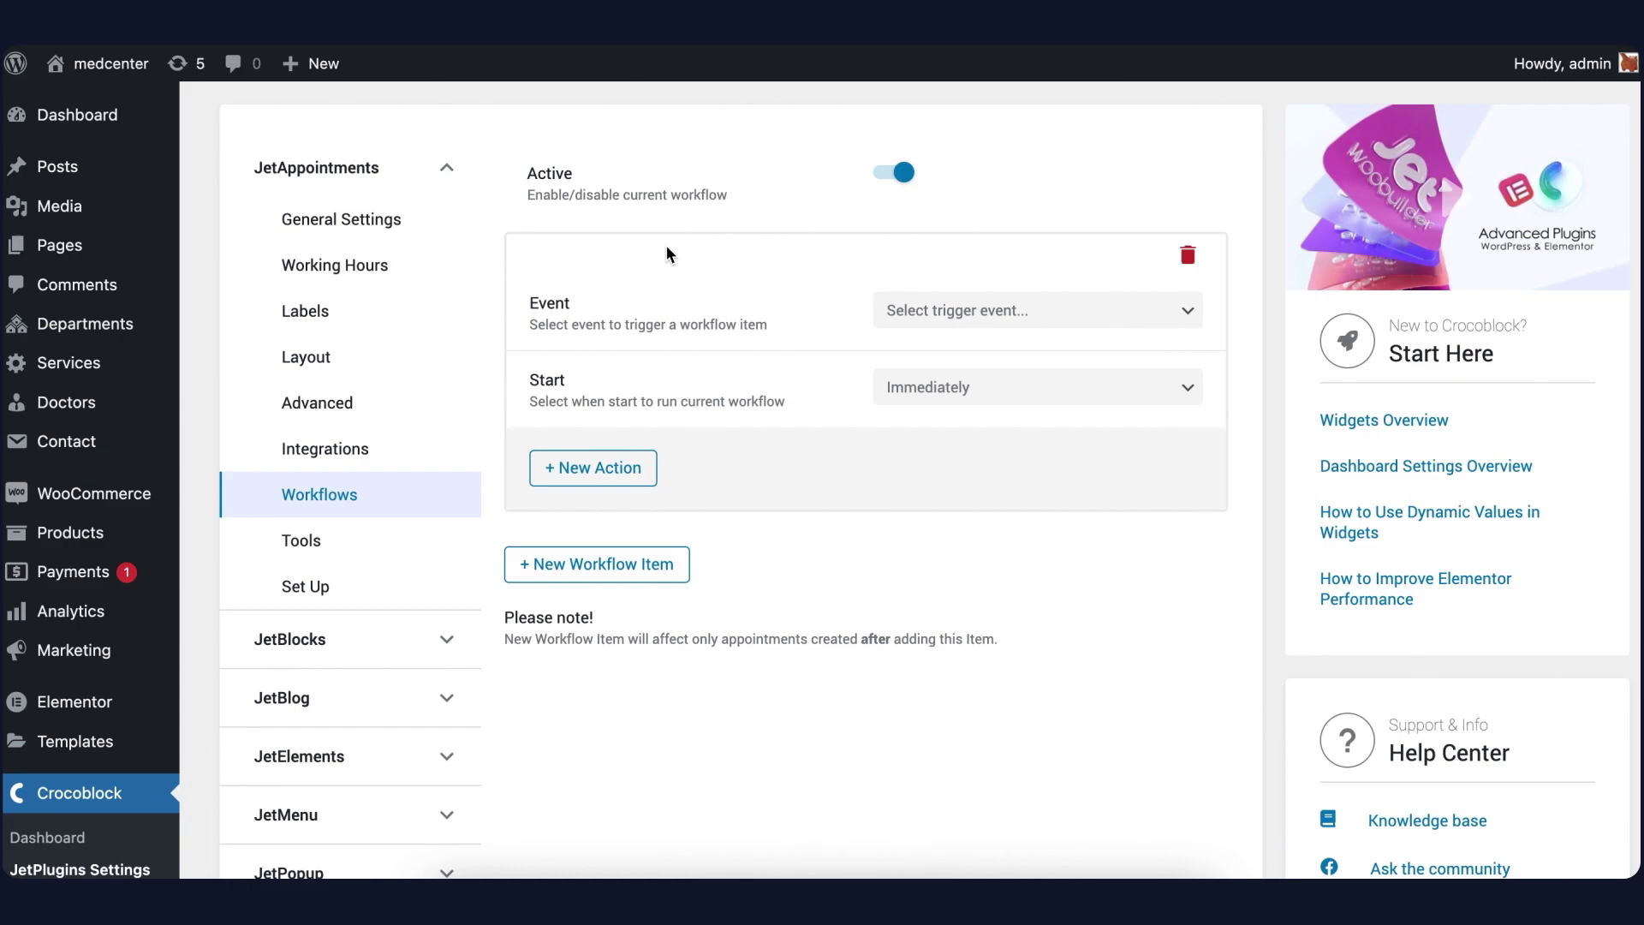
# Trigger the item on Appointment Created and add a Send Email action named Doctor confirm
pyautogui.click(914, 314)
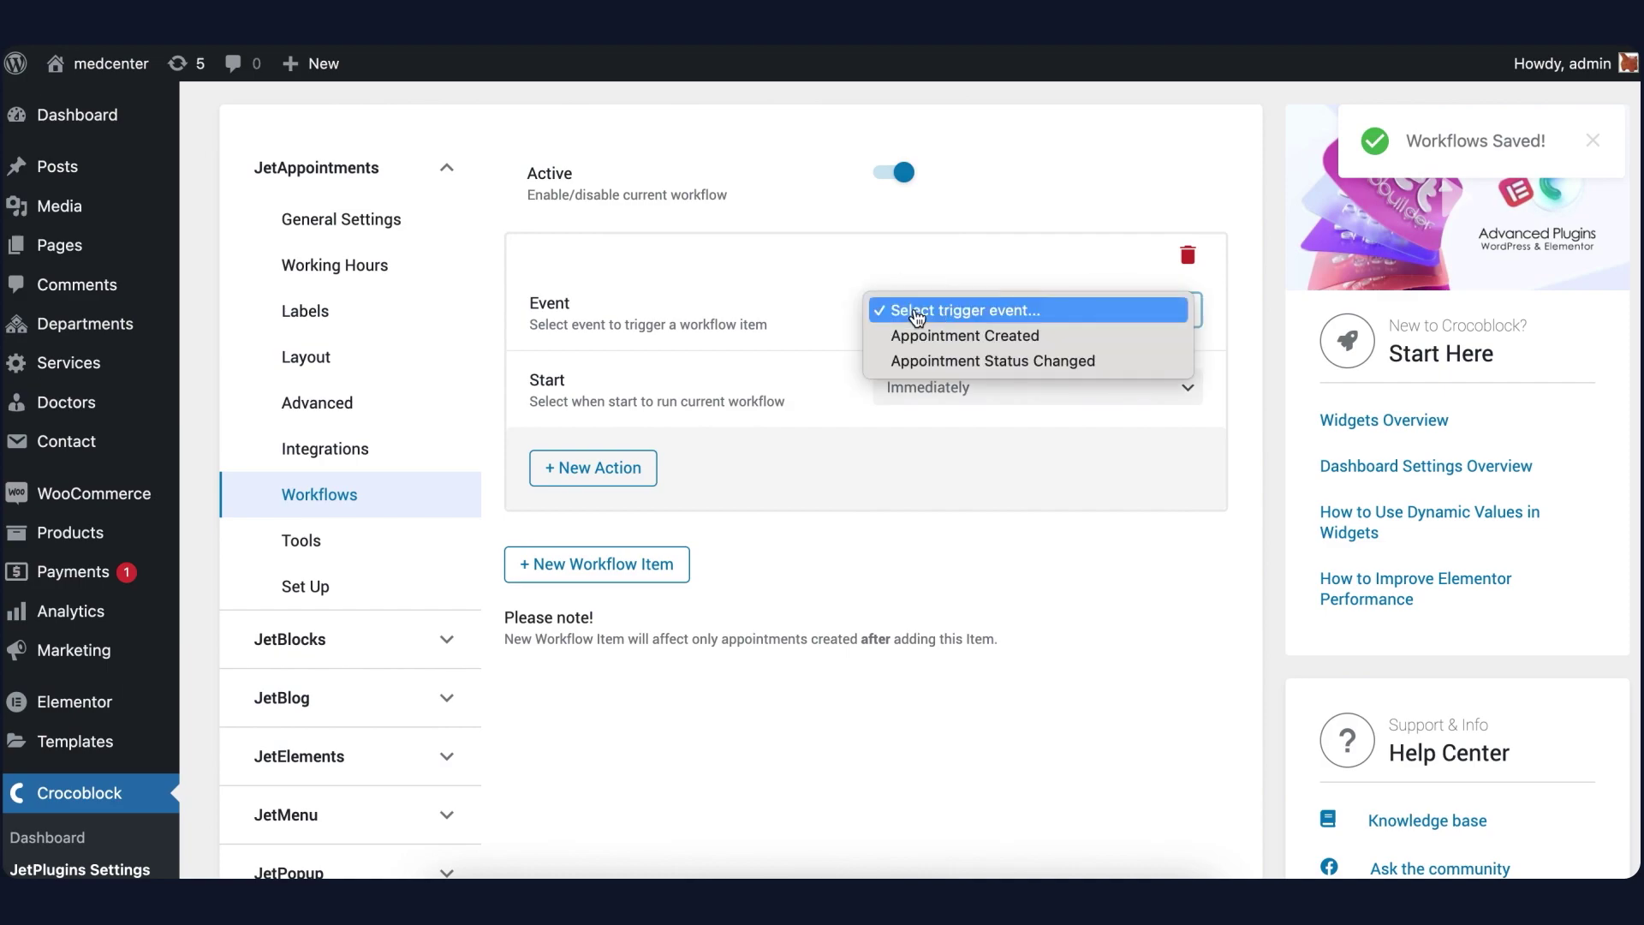
pyautogui.click(929, 337)
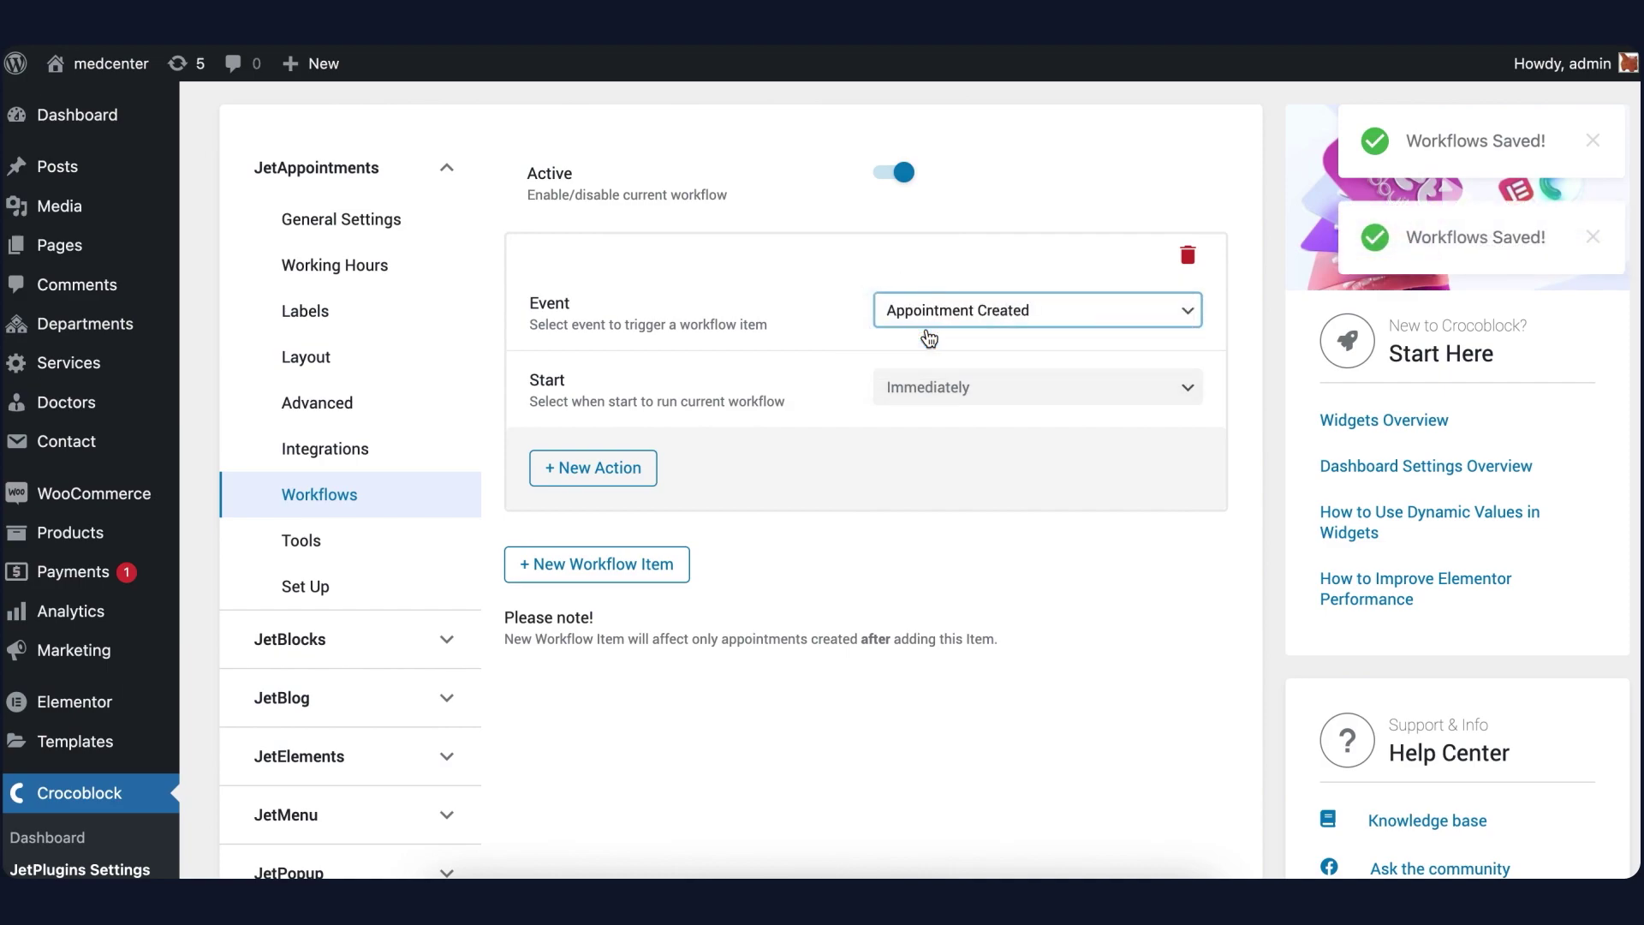
pyautogui.click(635, 470)
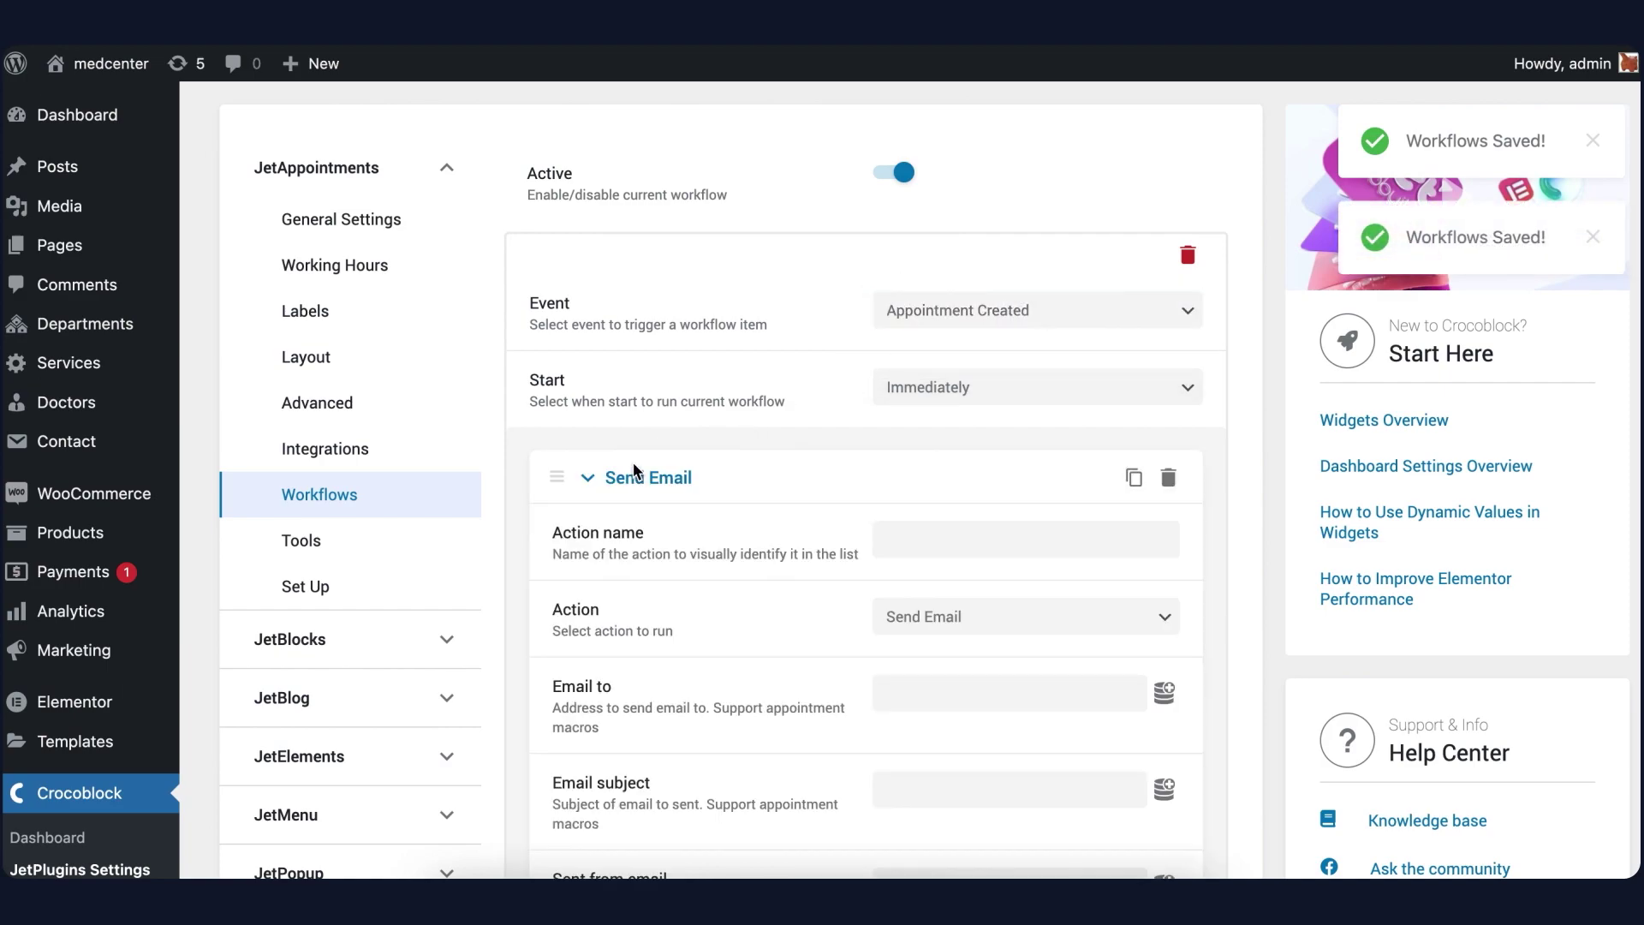
pyautogui.scroll(-2, 678, 519)
pyautogui.scroll(-2, 678, 516)
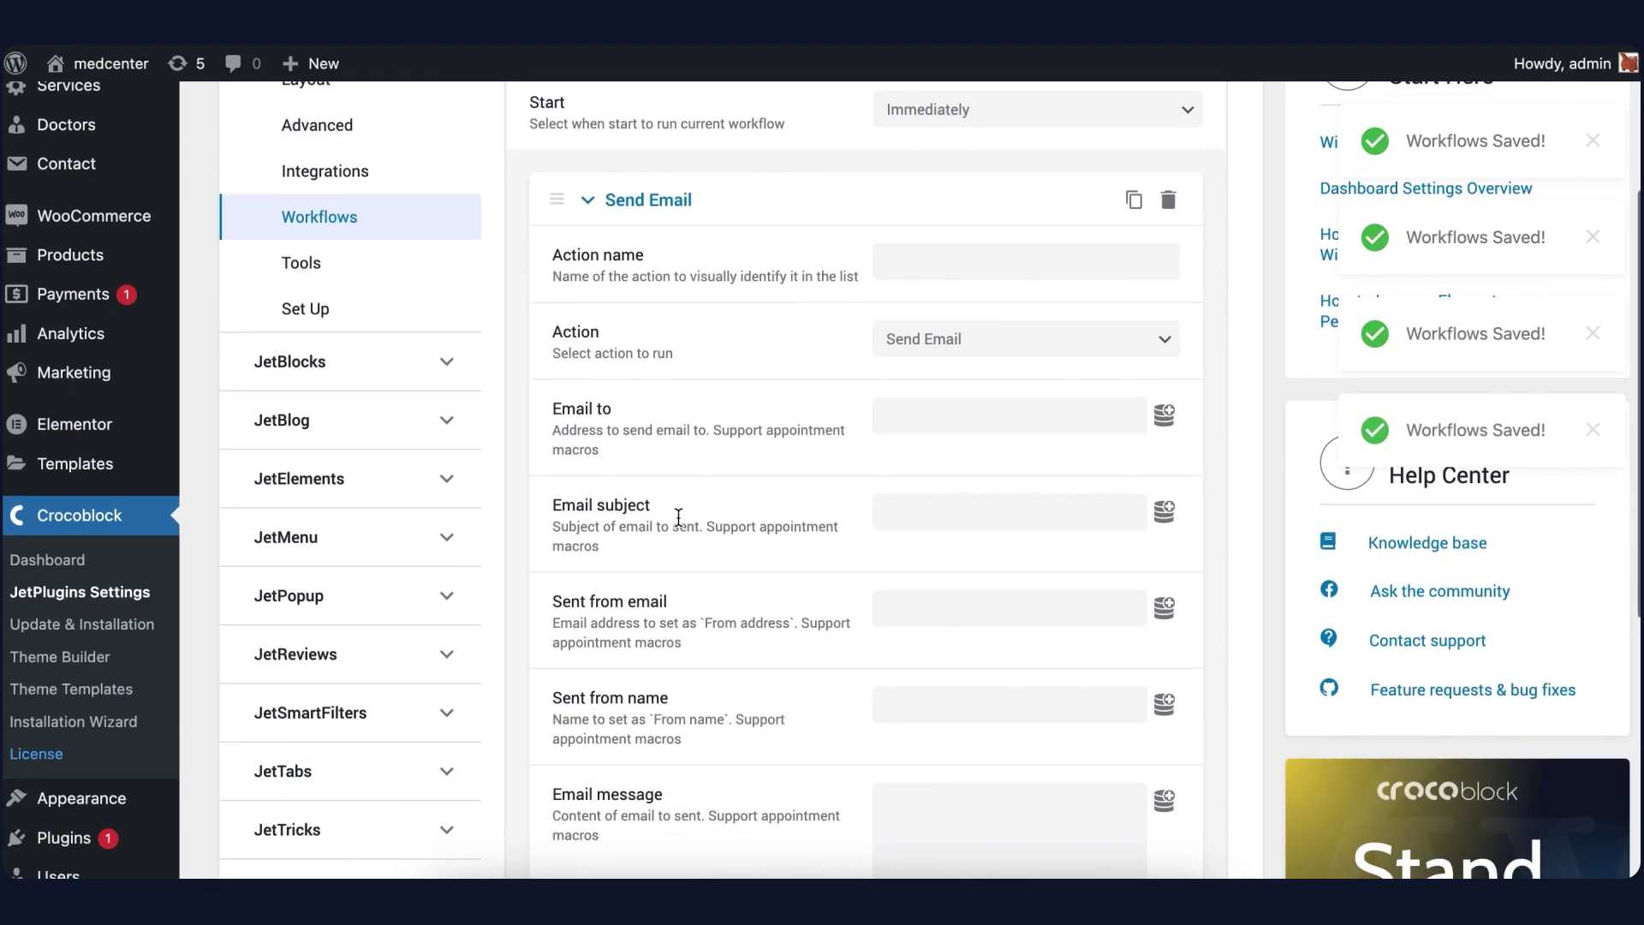
pyautogui.click(928, 261)
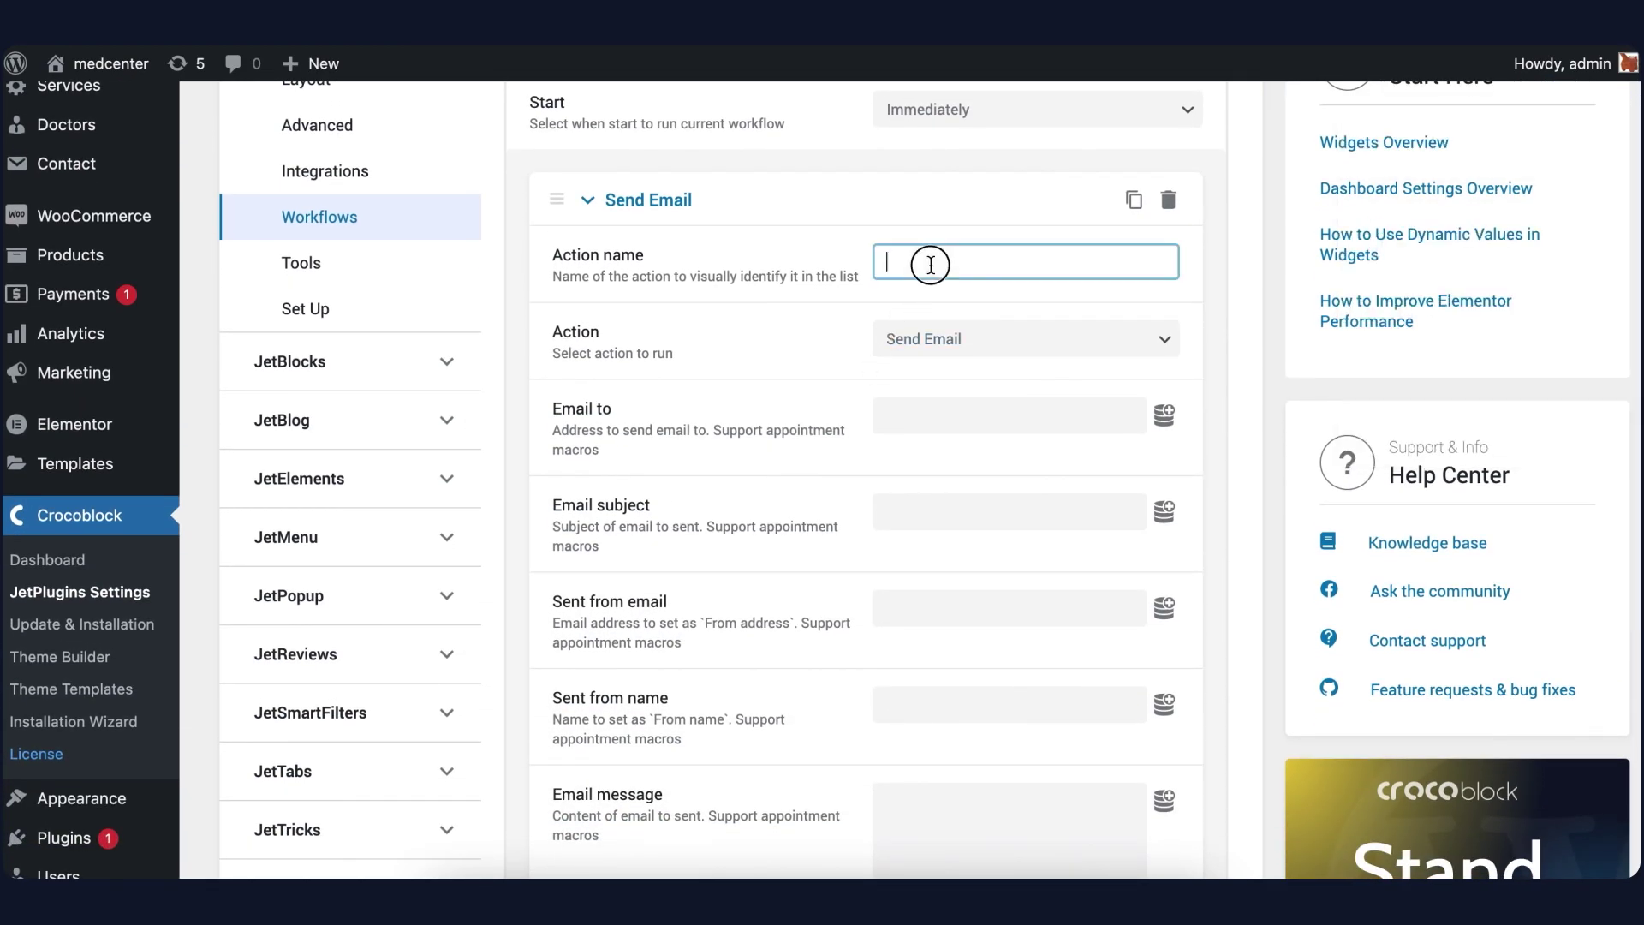
pyautogui.write('Doctor confirm')
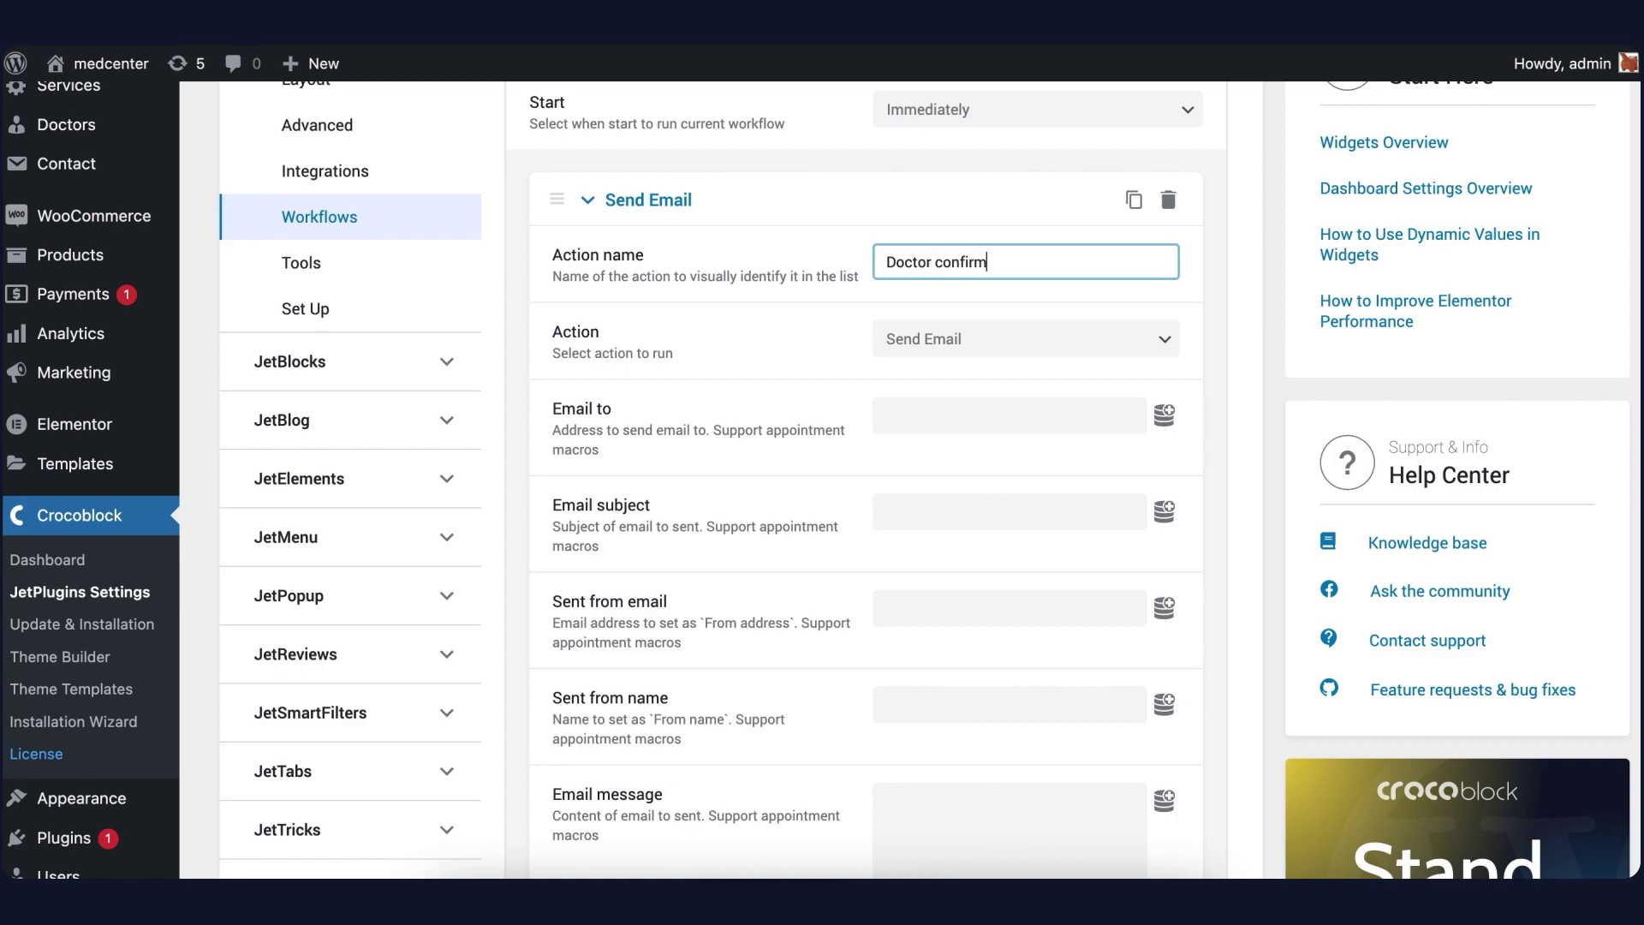
# Address the email to the provider meta field macro %provider_meta|_e-mail%
pyautogui.click(940, 411)
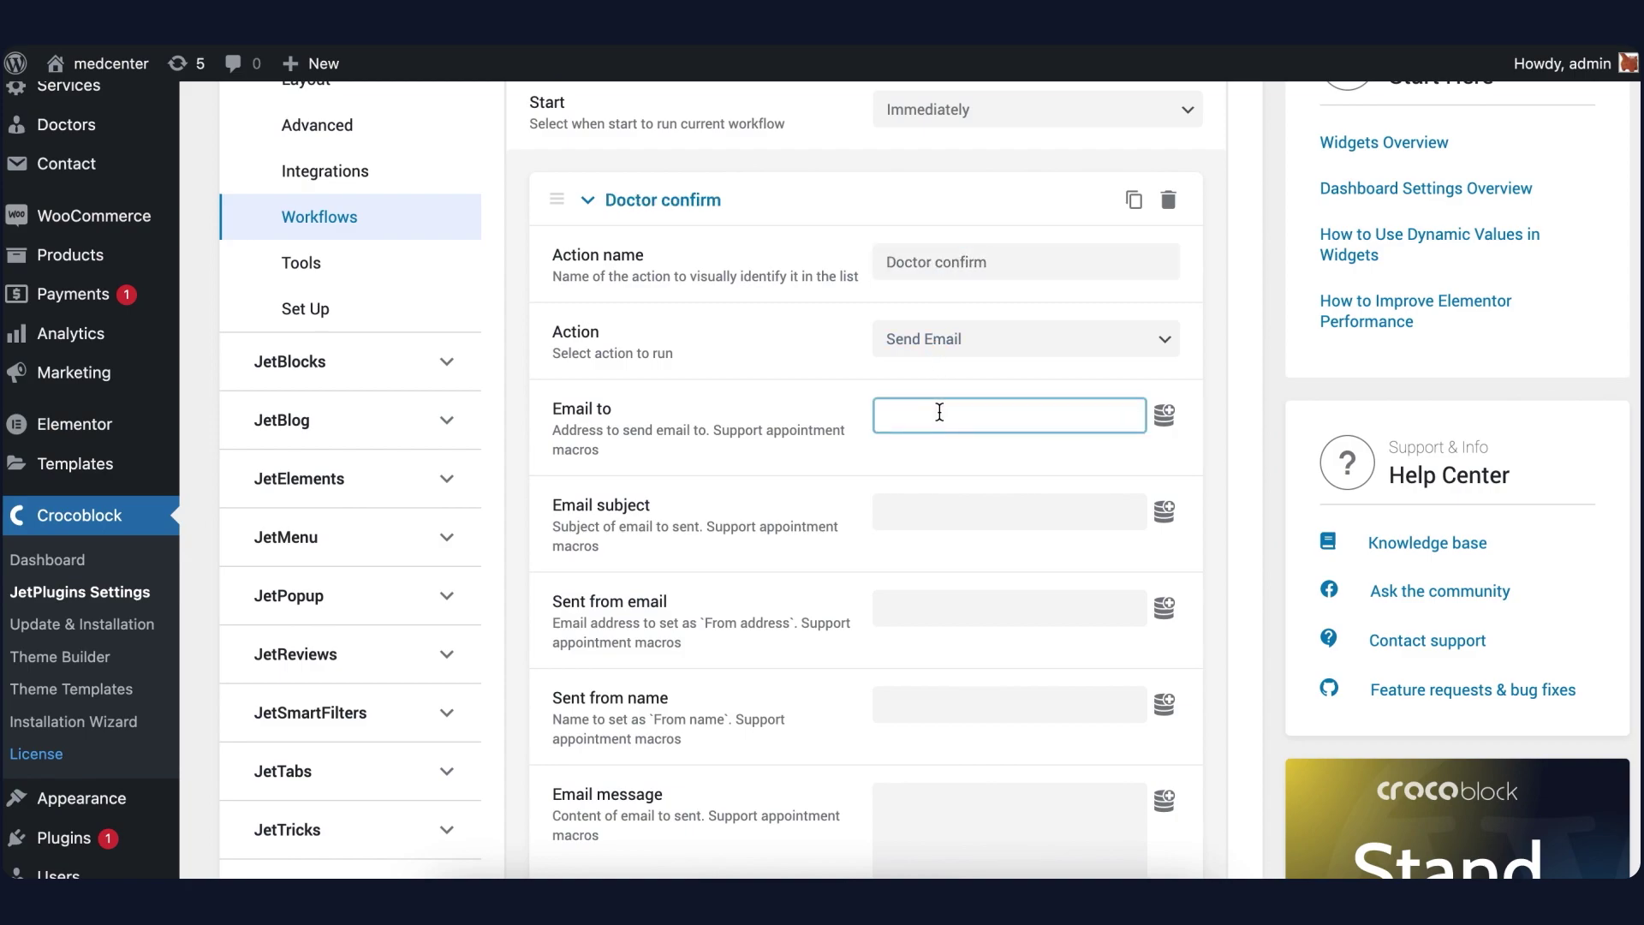
pyautogui.click(1166, 421)
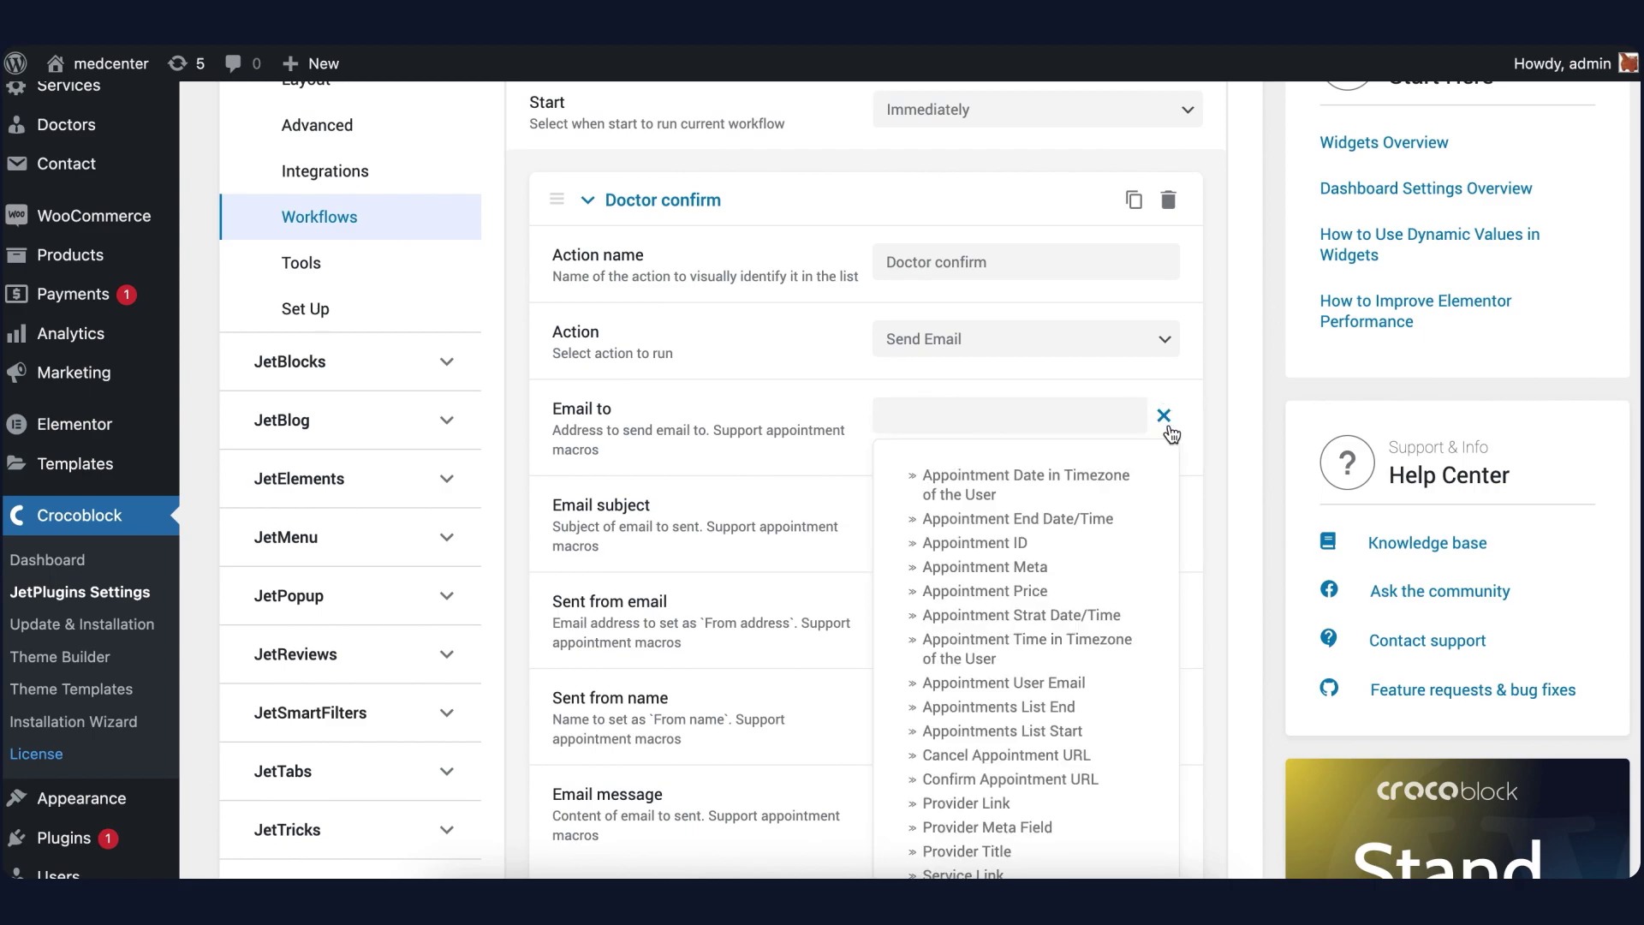
pyautogui.scroll(-2, 1068, 446)
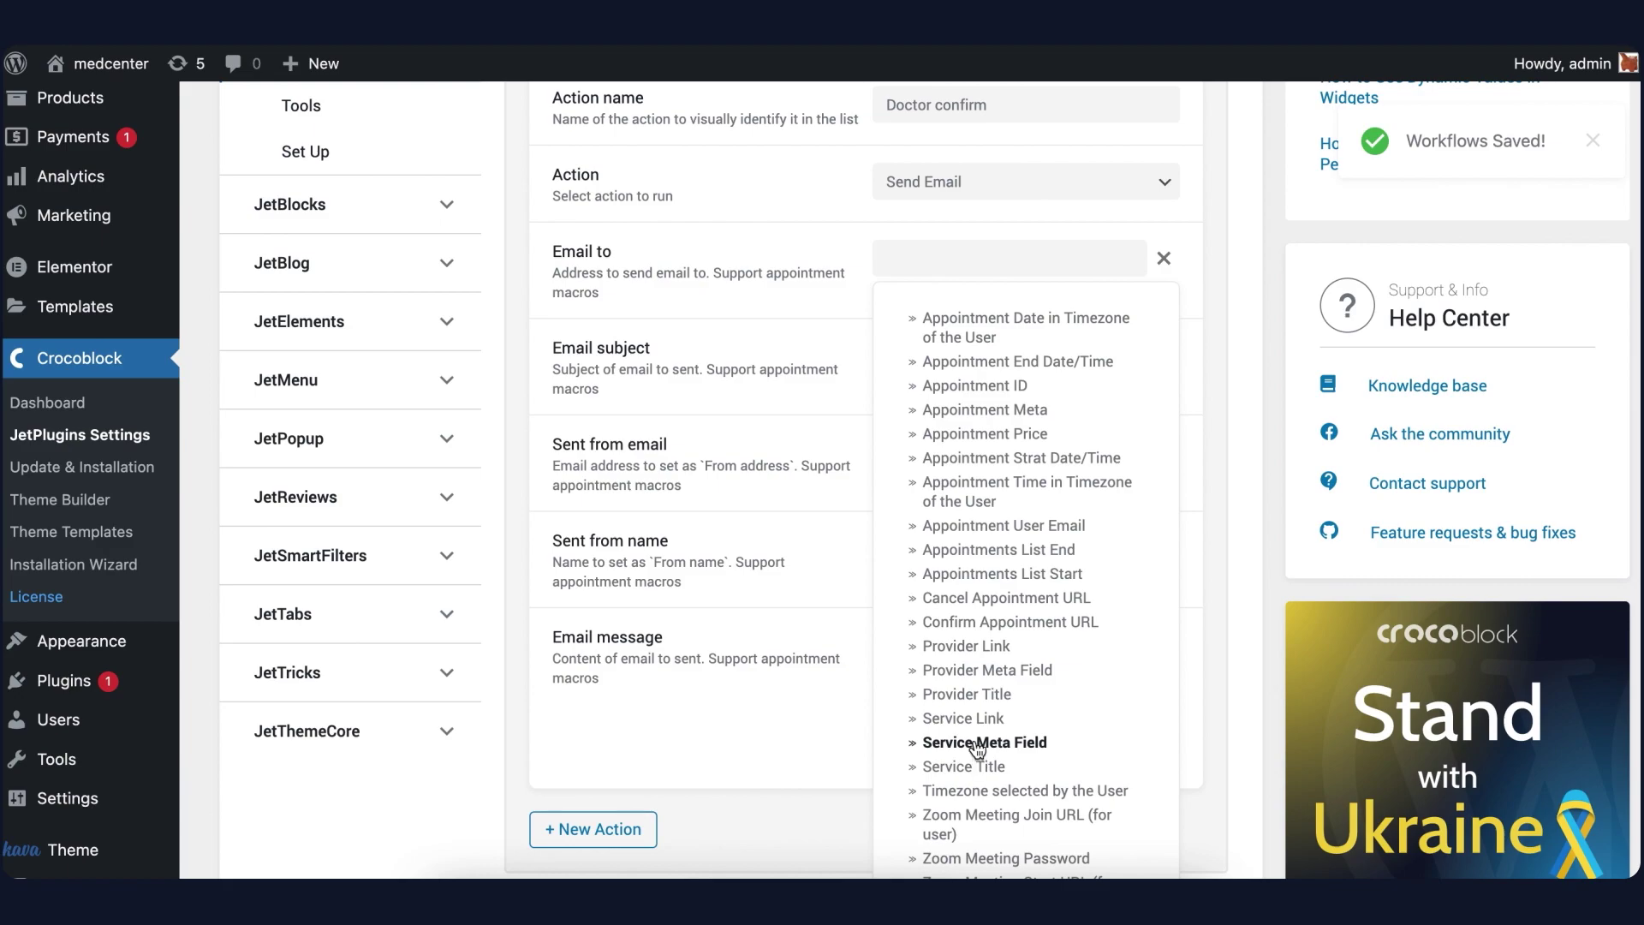
pyautogui.click(963, 669)
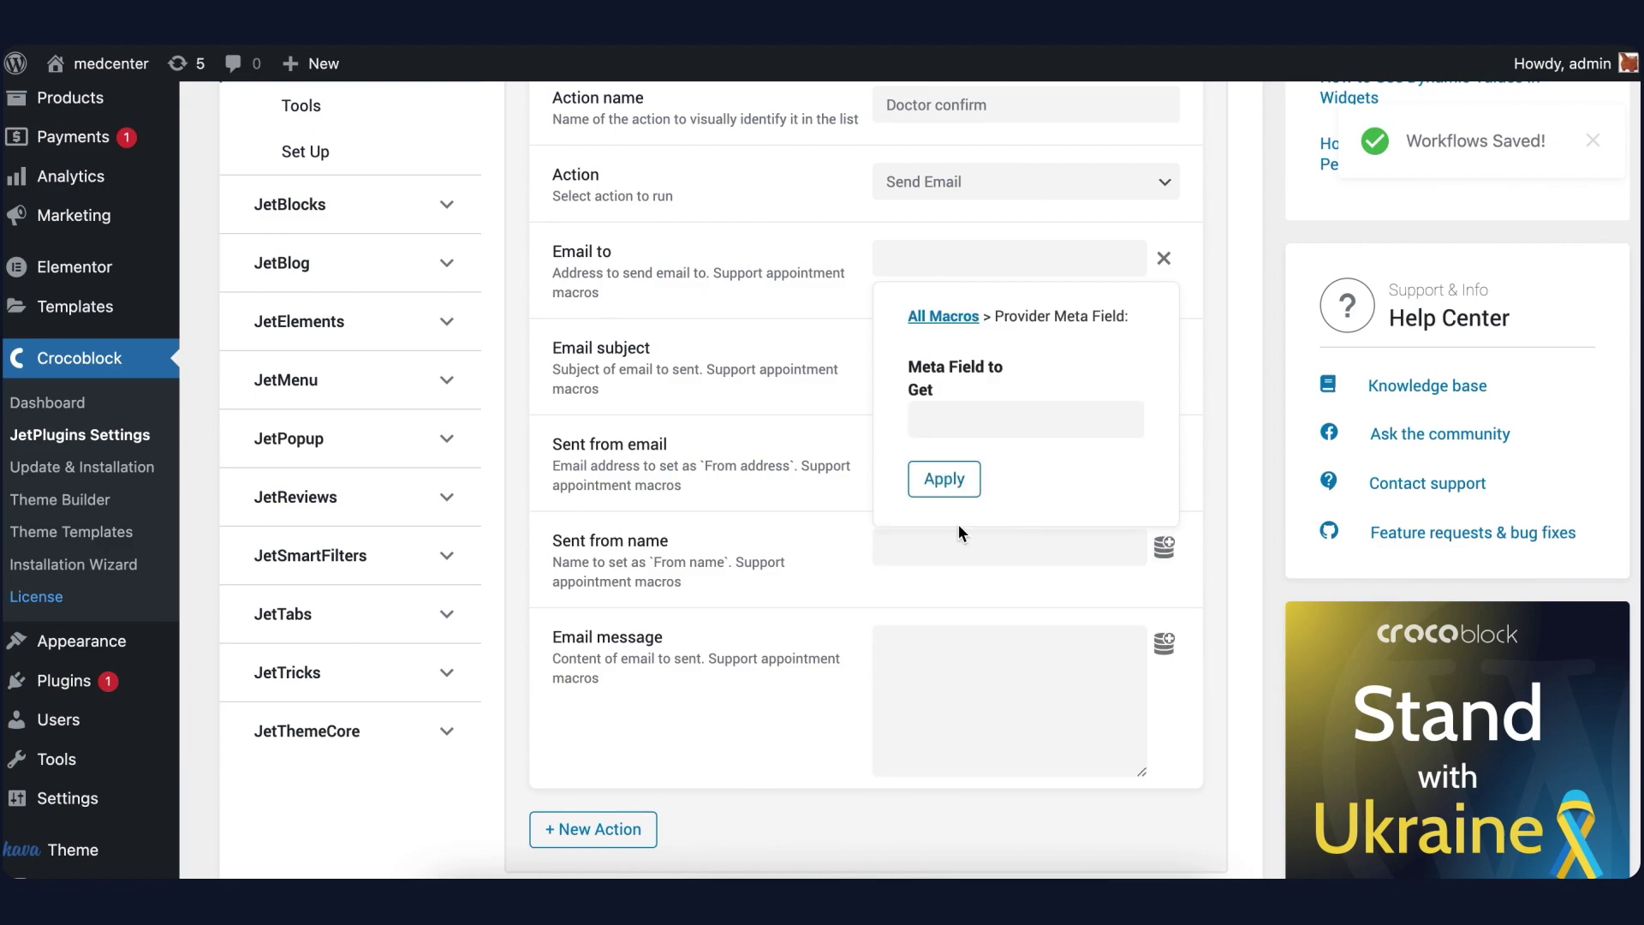
pyautogui.click(976, 418)
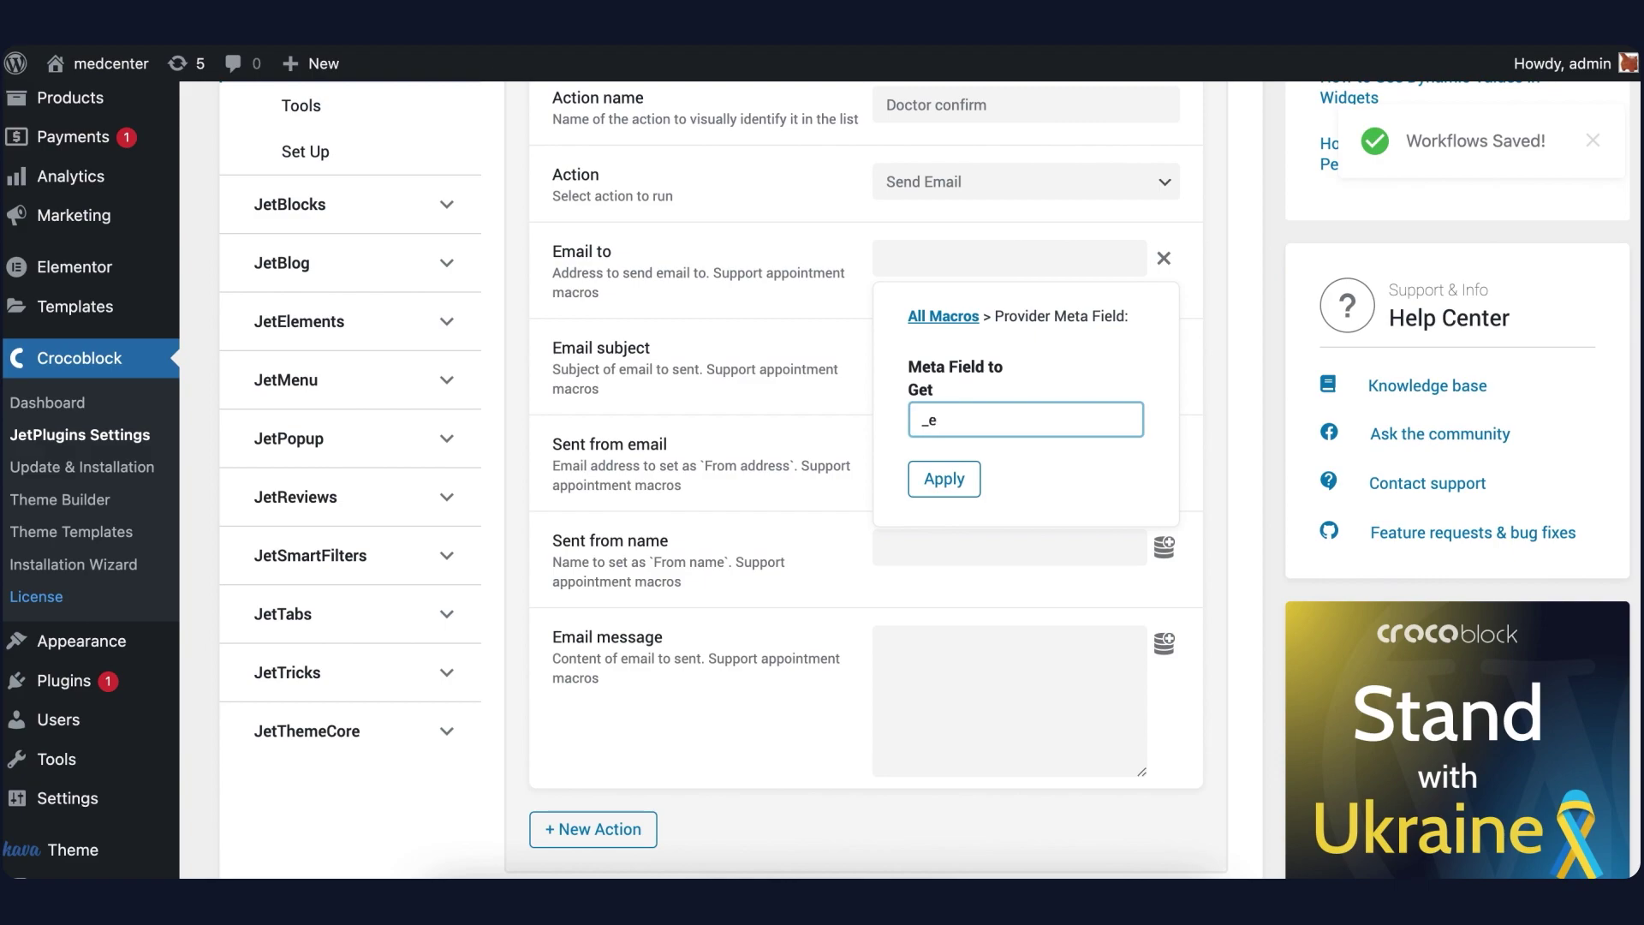
pyautogui.write('_e-mail')
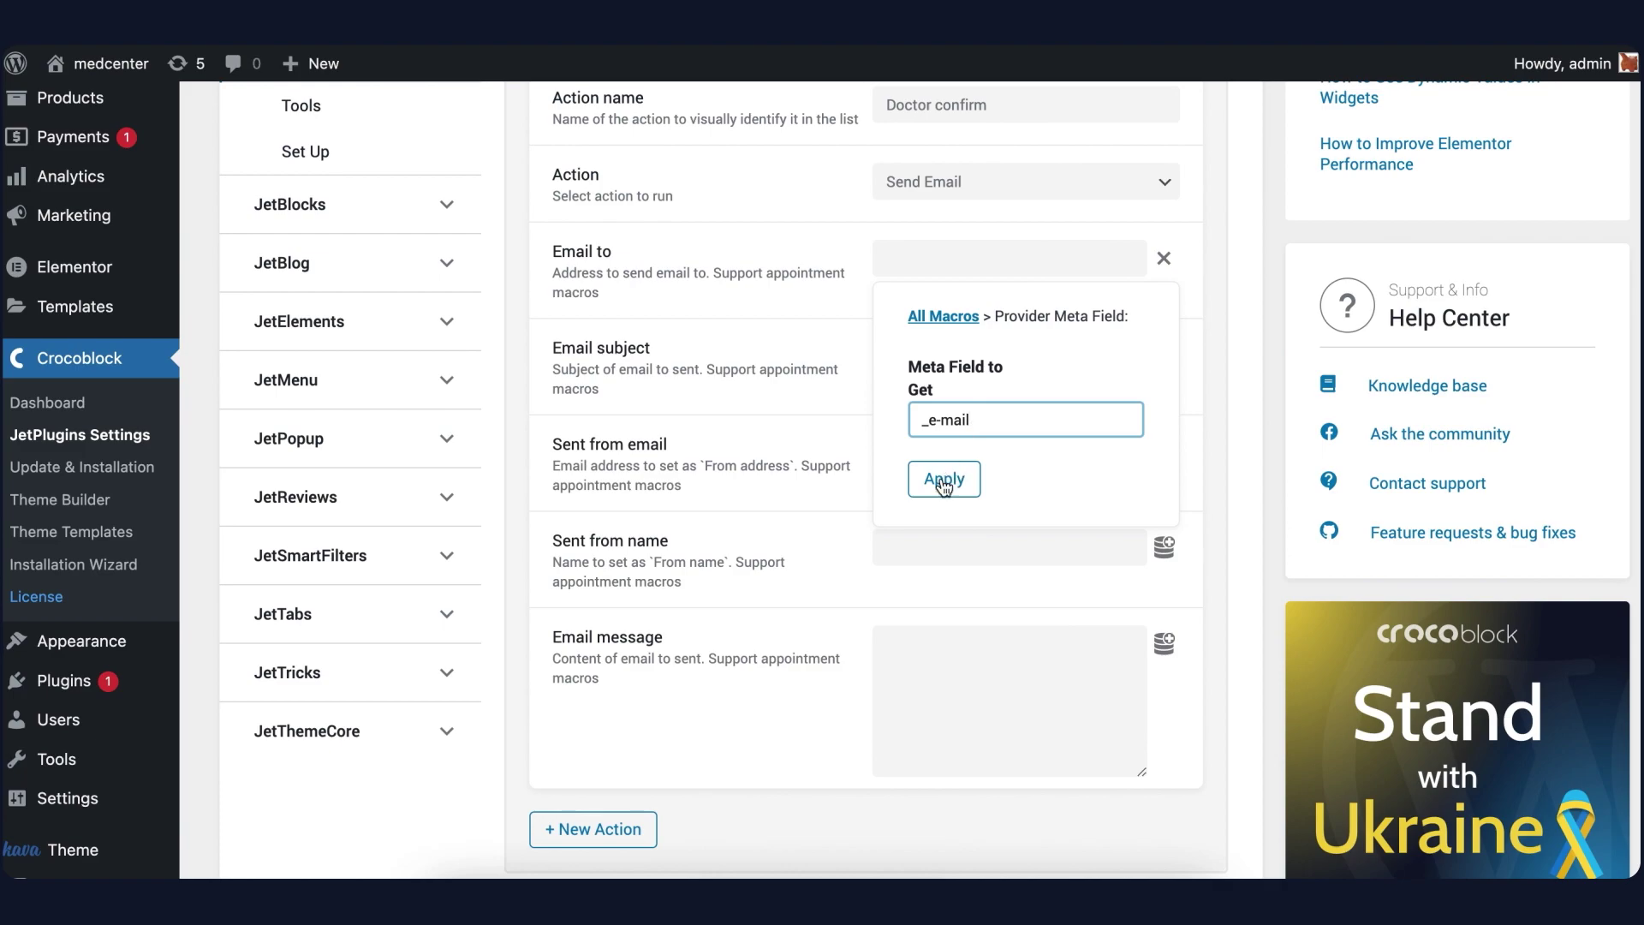
pyautogui.click(943, 481)
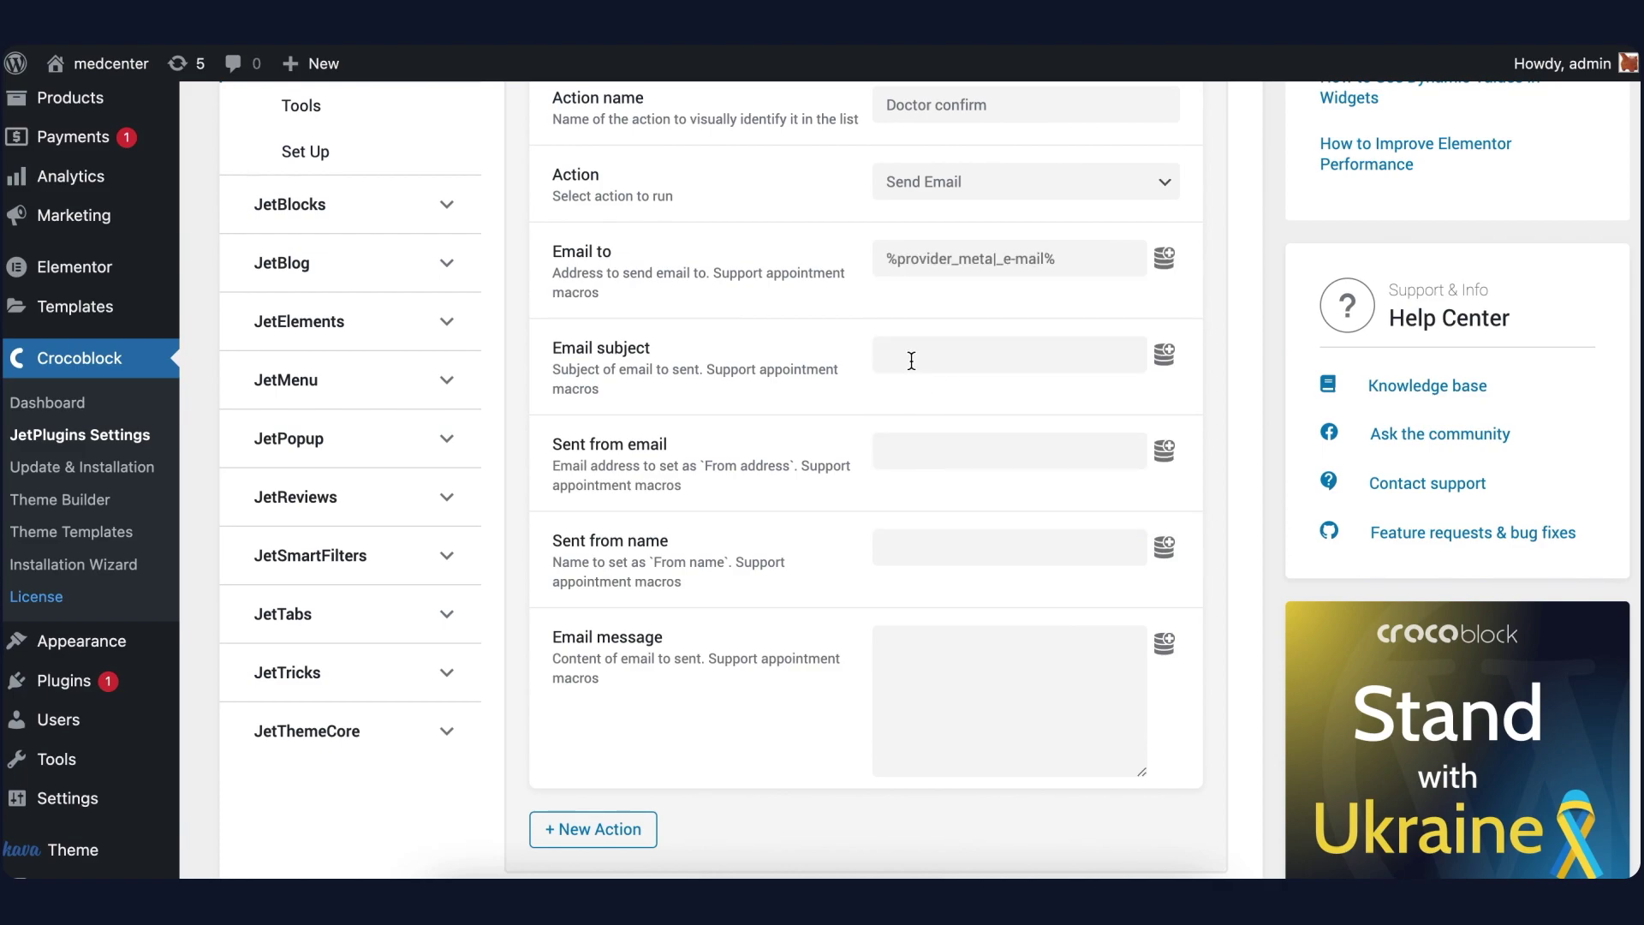
# Set the Doctor confirm email subject to the %service_title% macro
pyautogui.click(911, 361)
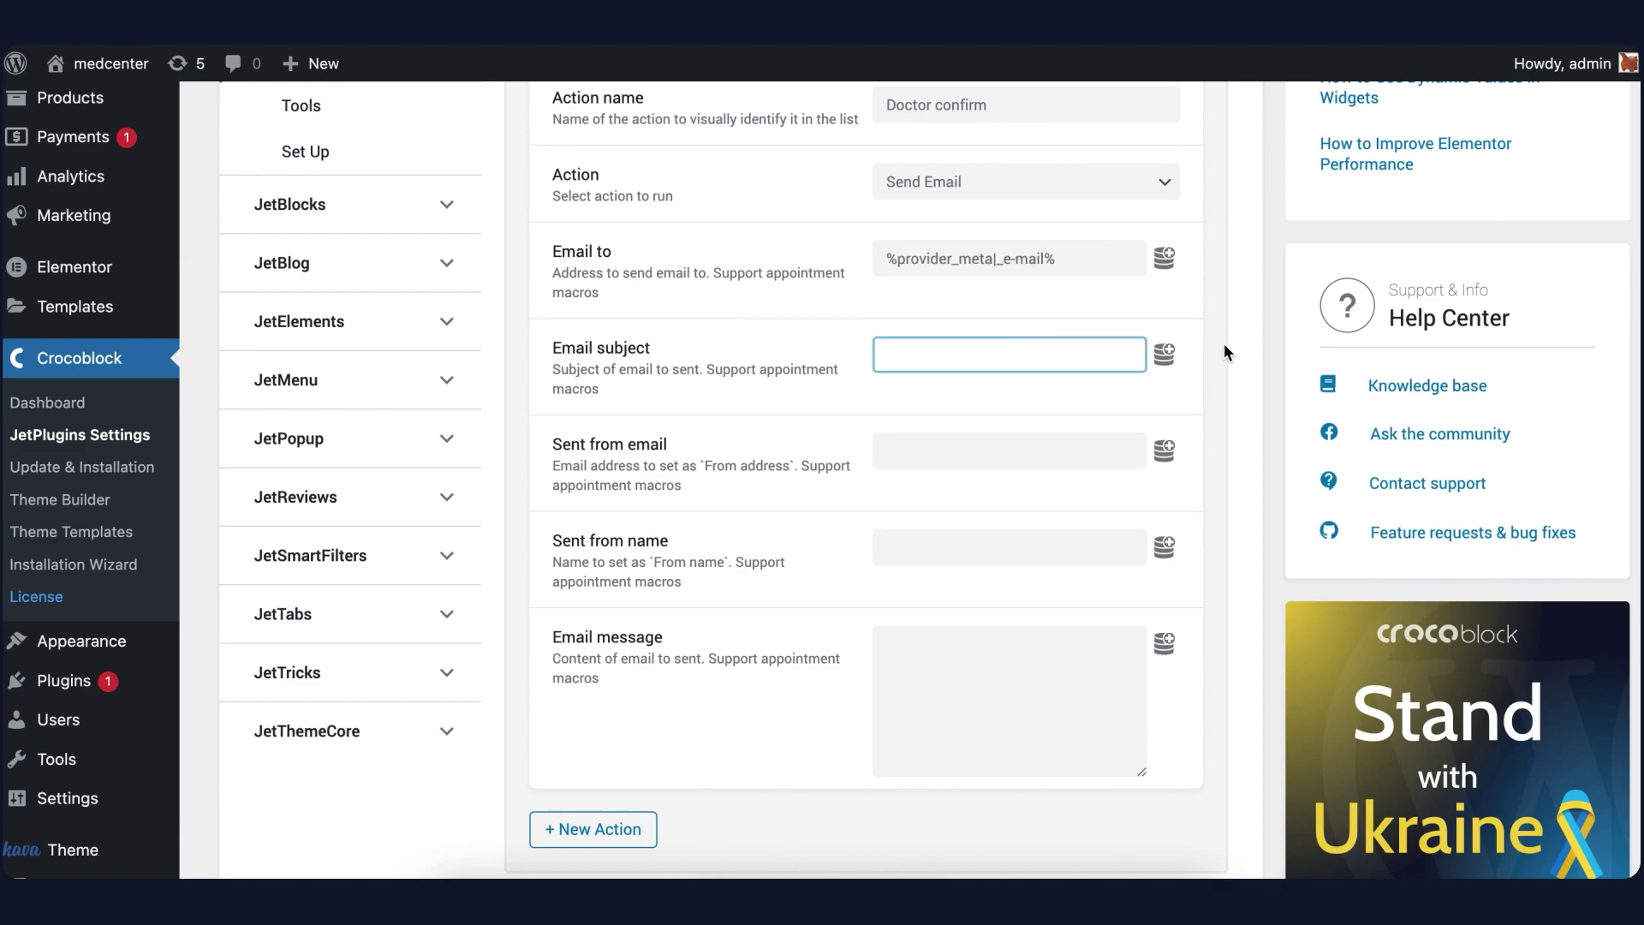
pyautogui.click(1165, 354)
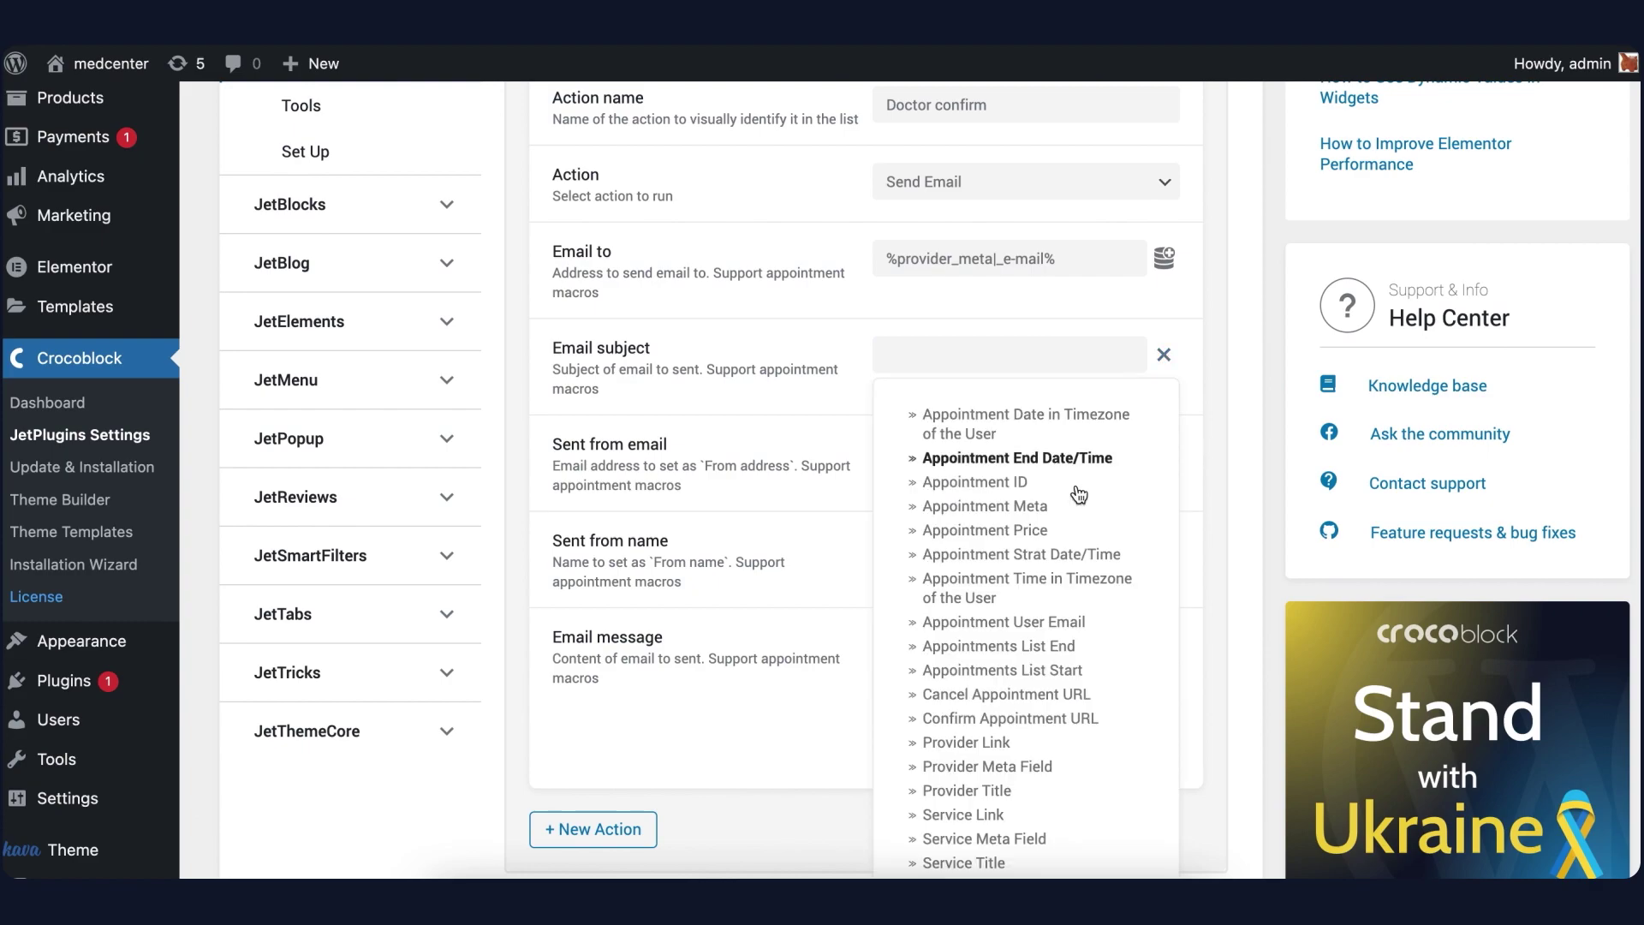
pyautogui.scroll(-2, 1024, 685)
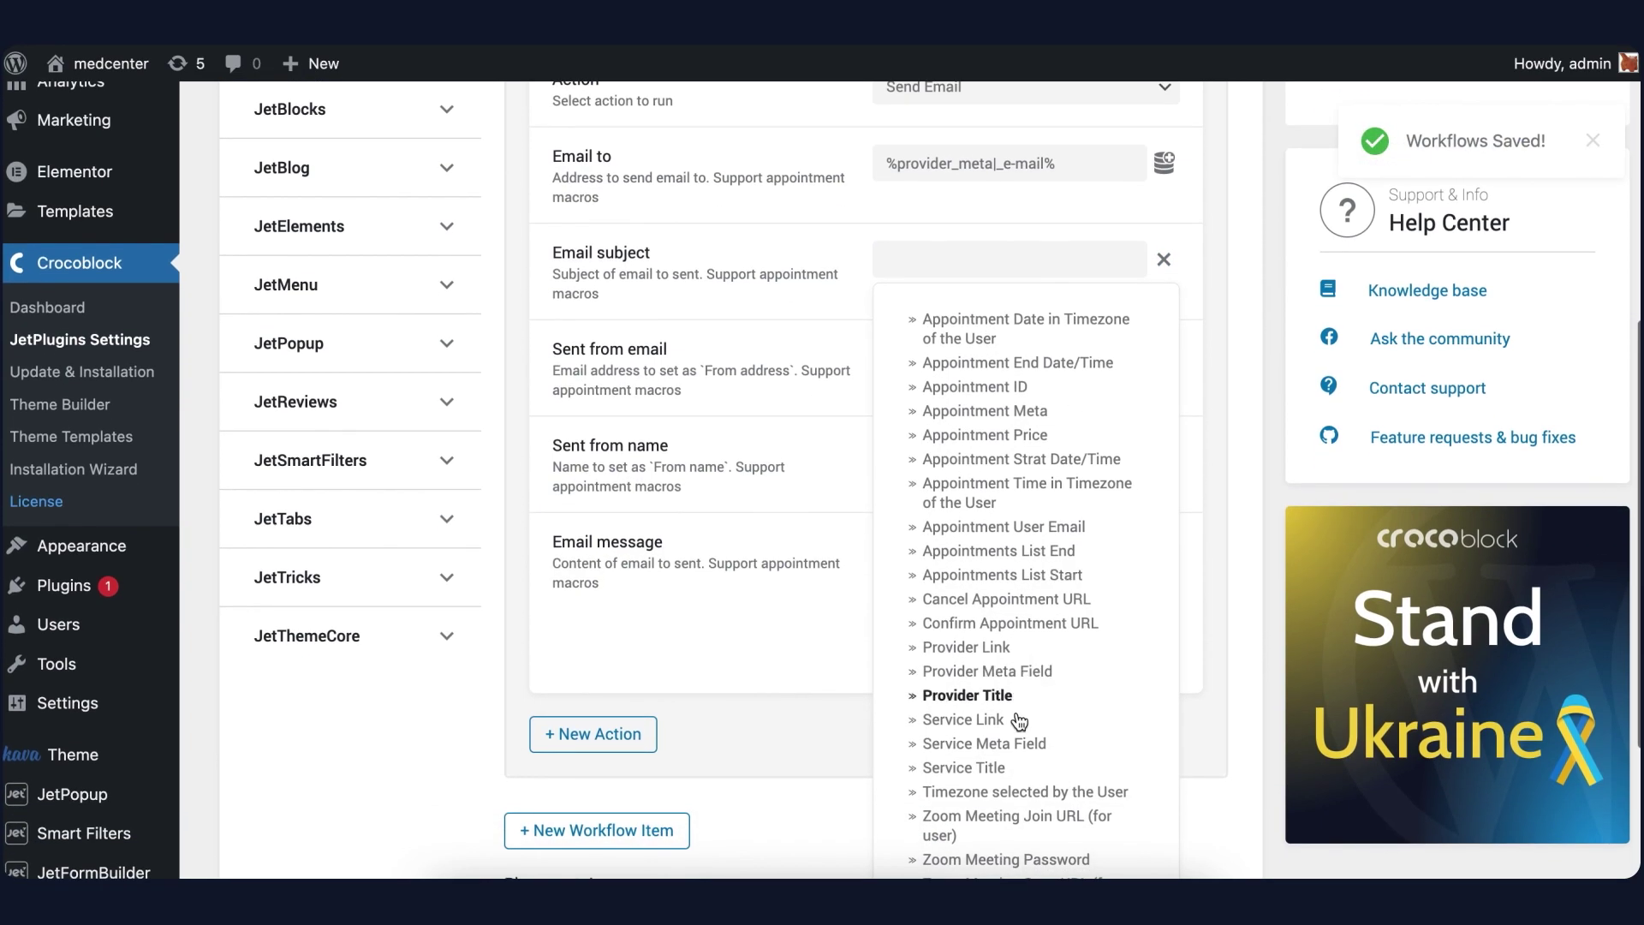
pyautogui.click(1007, 767)
# Fill in the sender e-mail address and the sender name admin
pyautogui.click(940, 361)
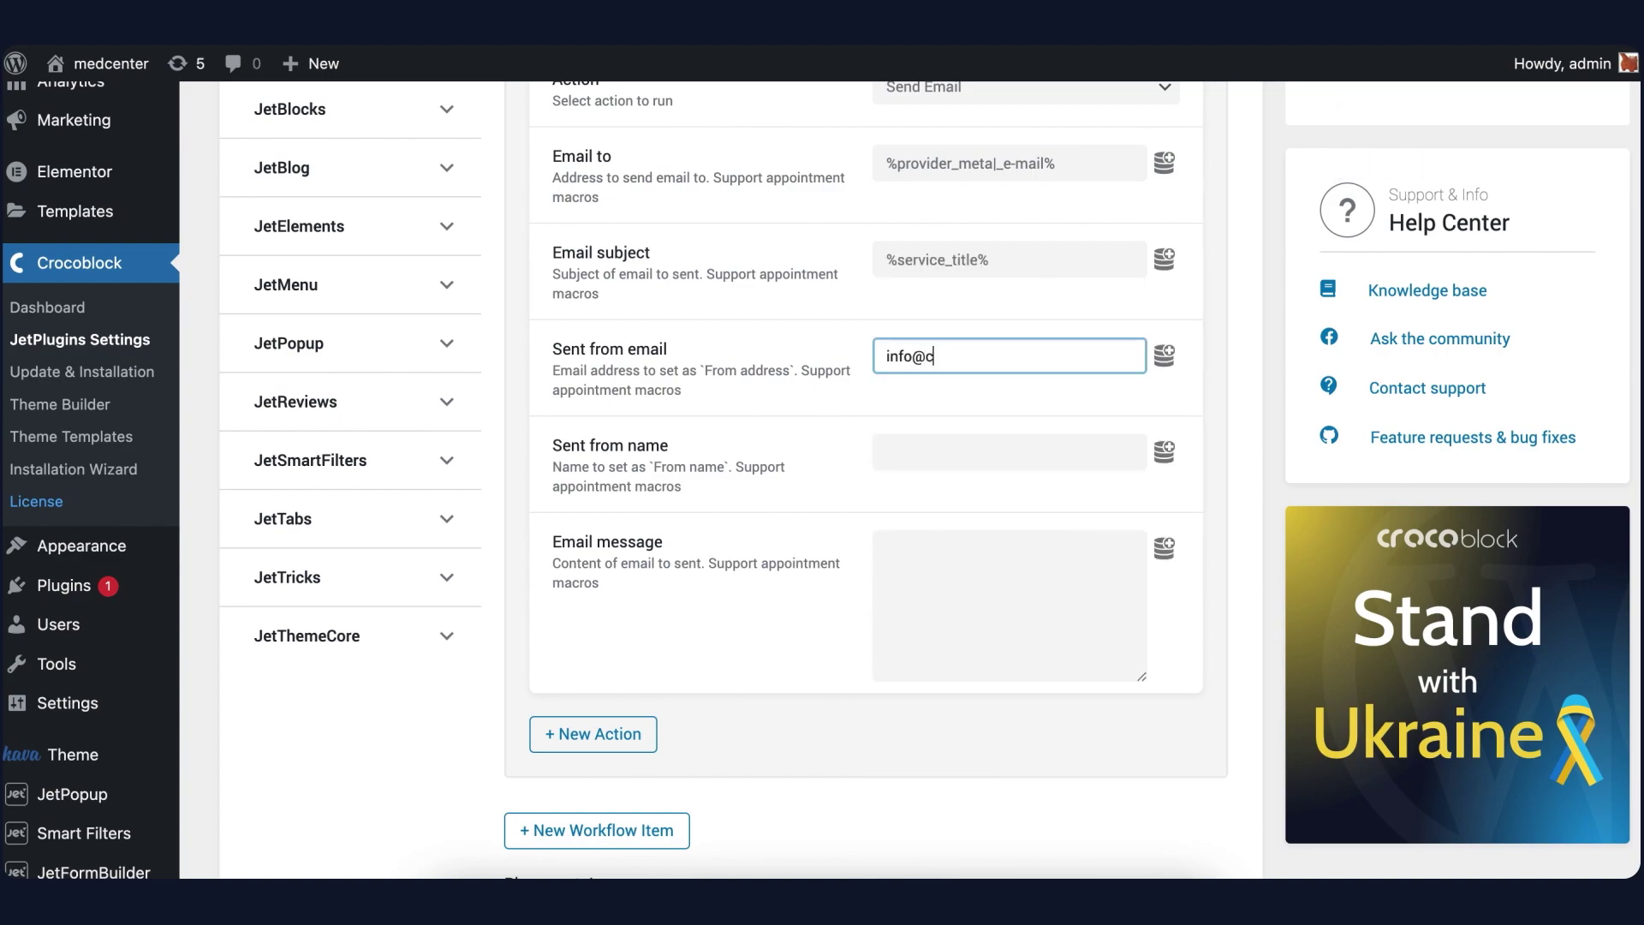
pyautogui.click(931, 458)
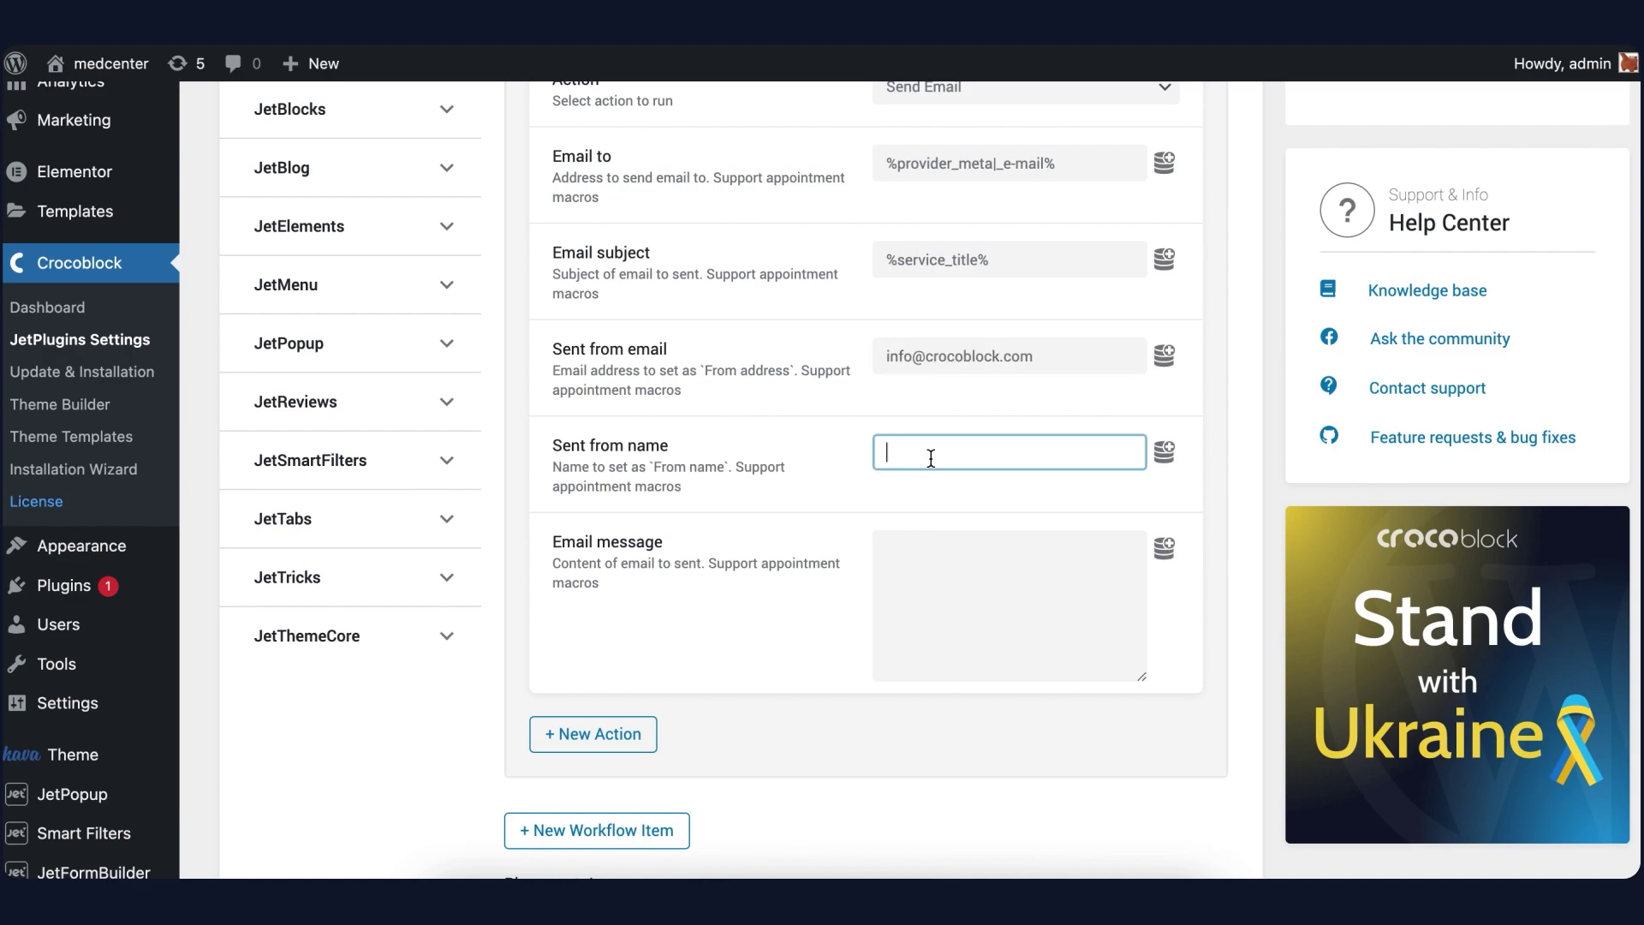
pyautogui.click(955, 577)
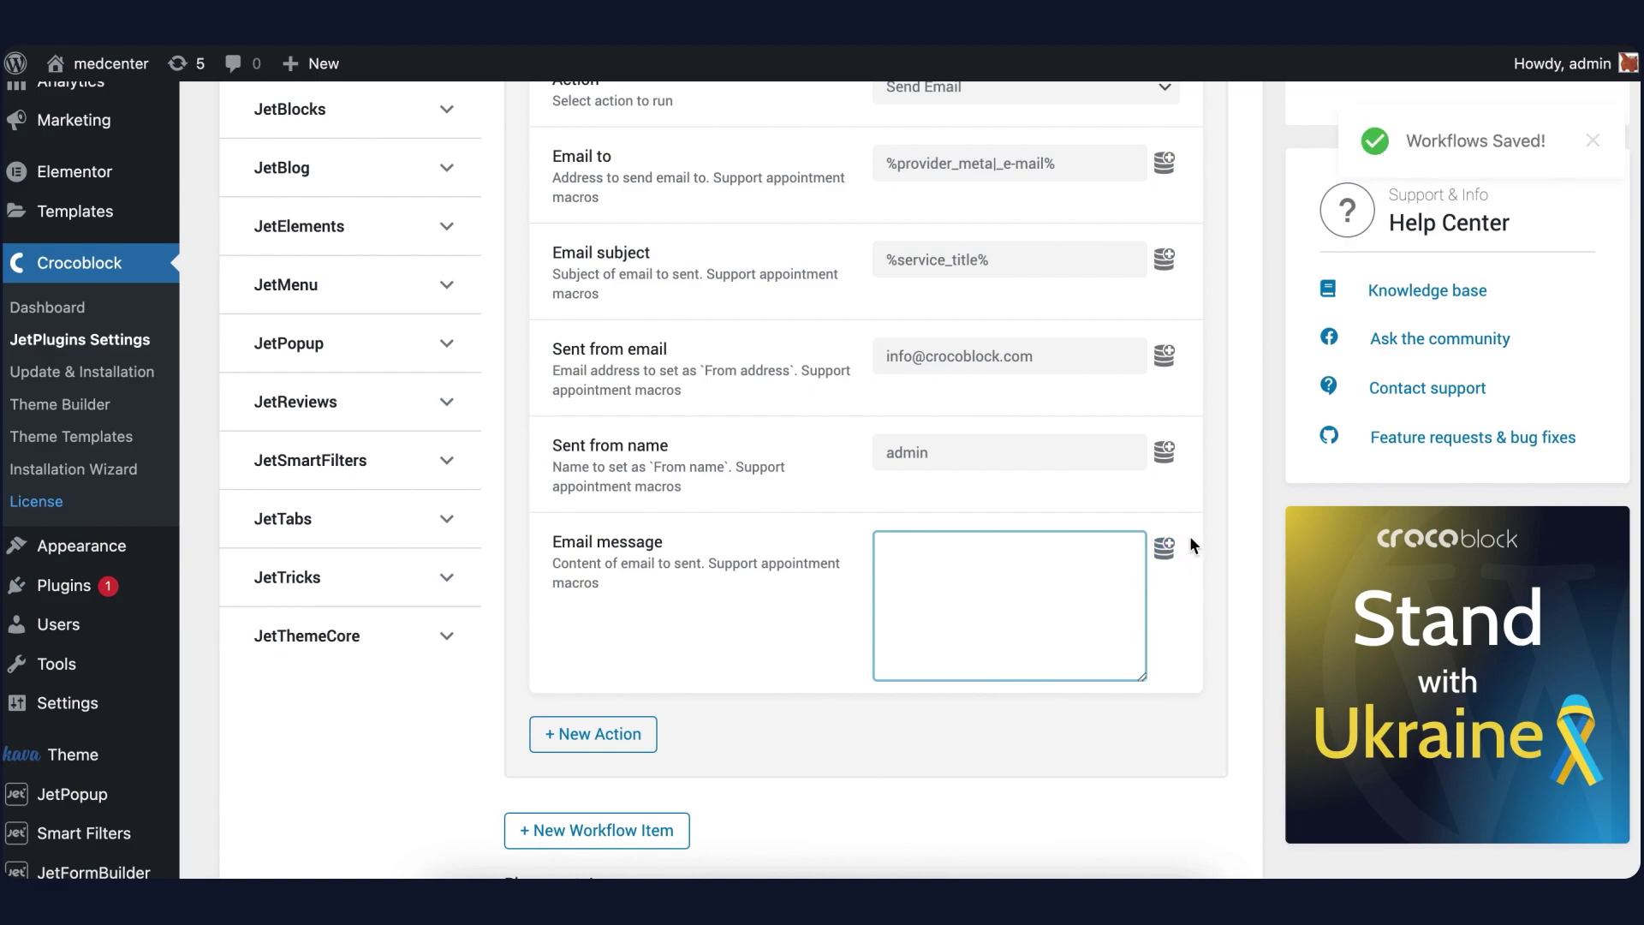
pyautogui.click(1163, 546)
# Insert the %confirm_url% and %cancel_url% macros into the email message
pyautogui.scroll(-1, 1049, 655)
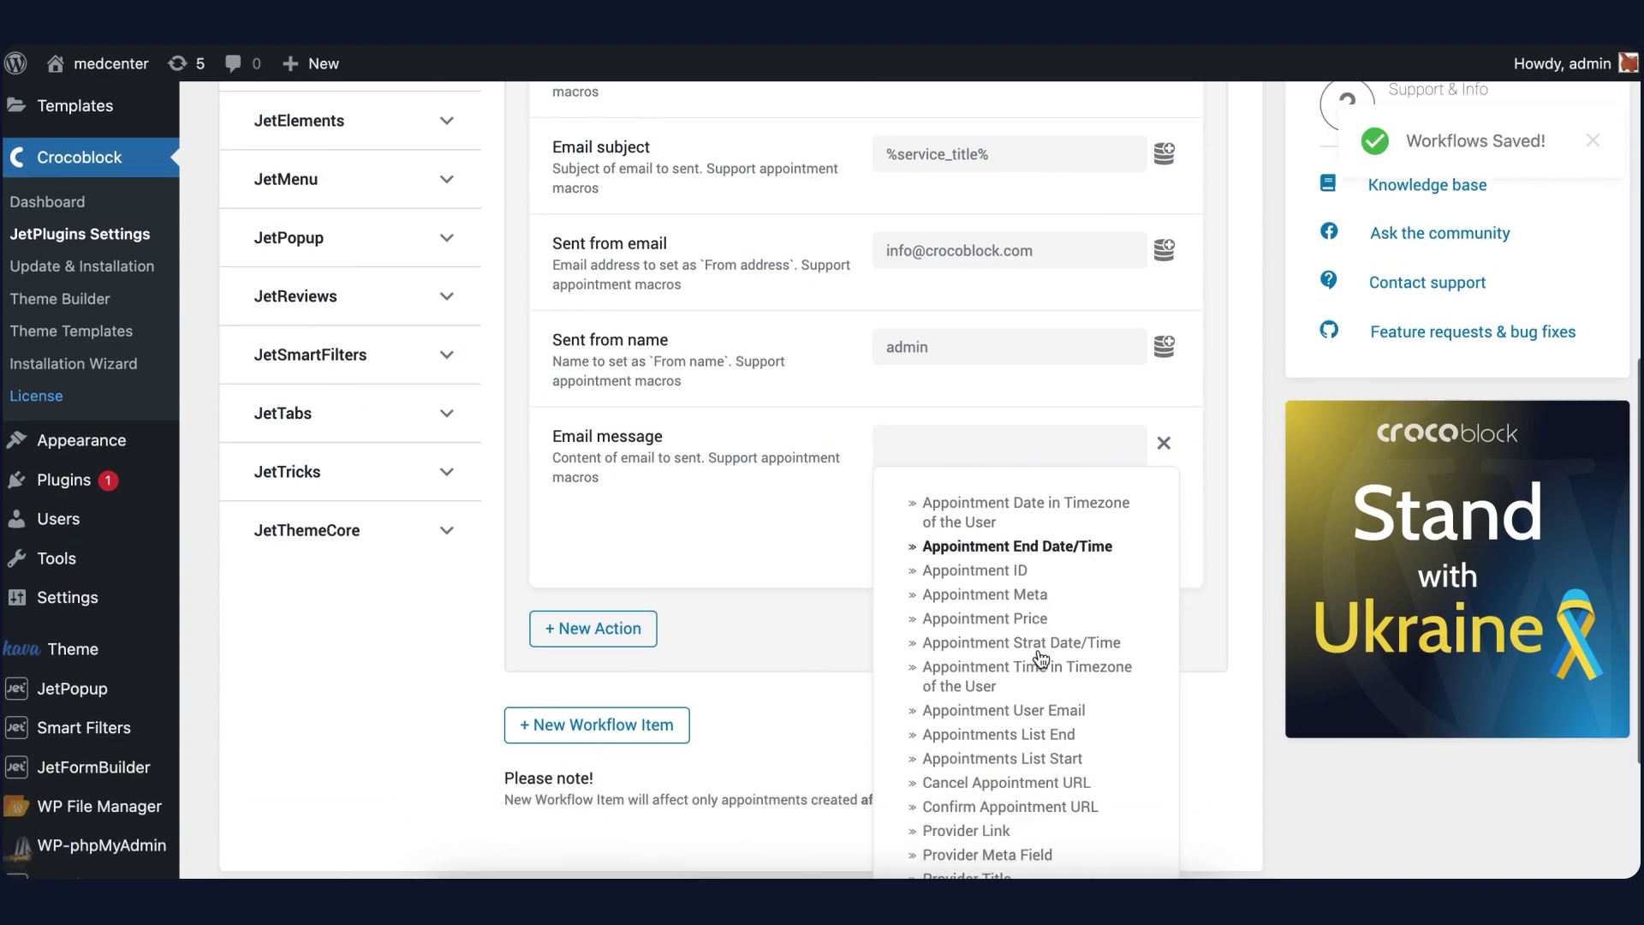
pyautogui.scroll(-3, 1039, 647)
pyautogui.click(983, 568)
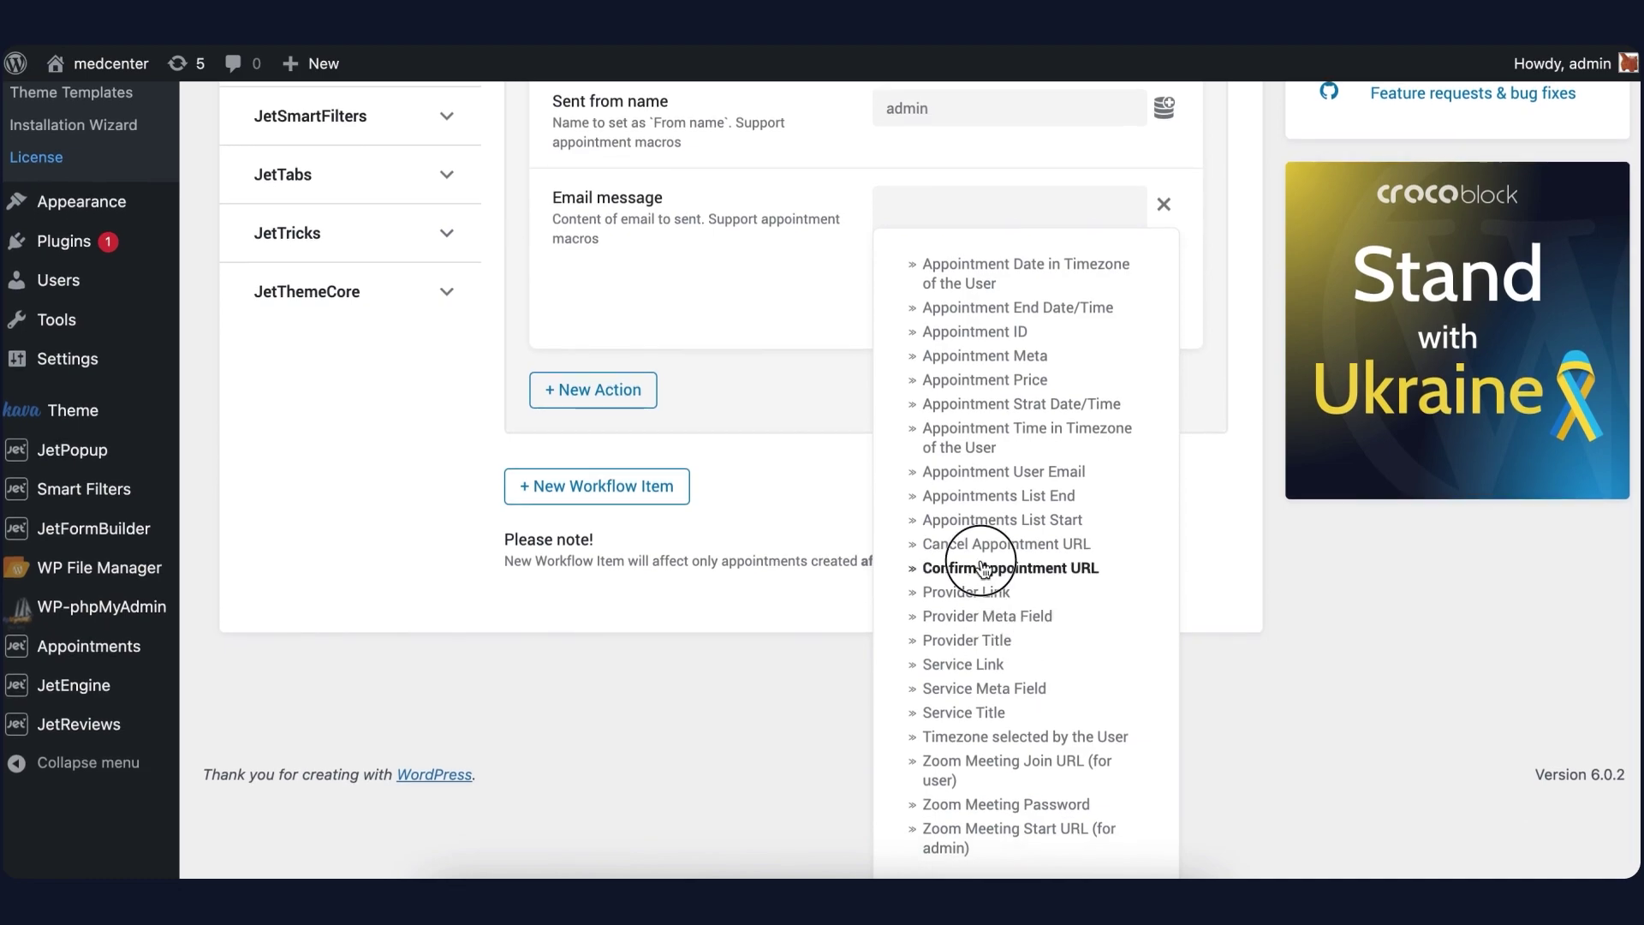
pyautogui.click(1105, 306)
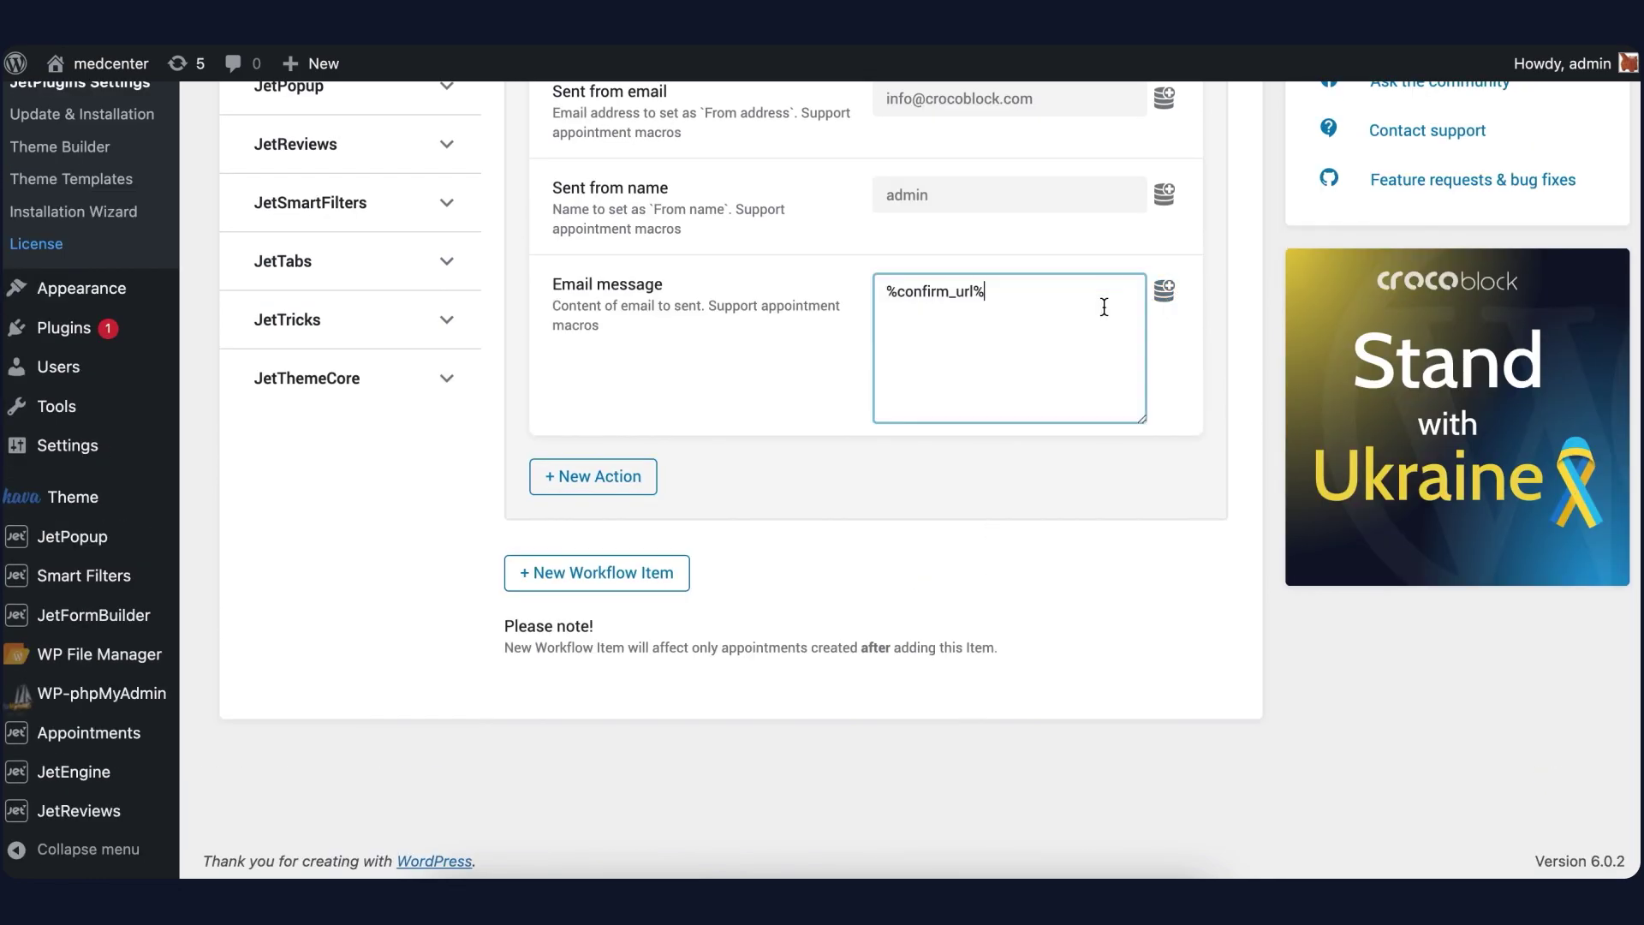
pyautogui.click(1164, 290)
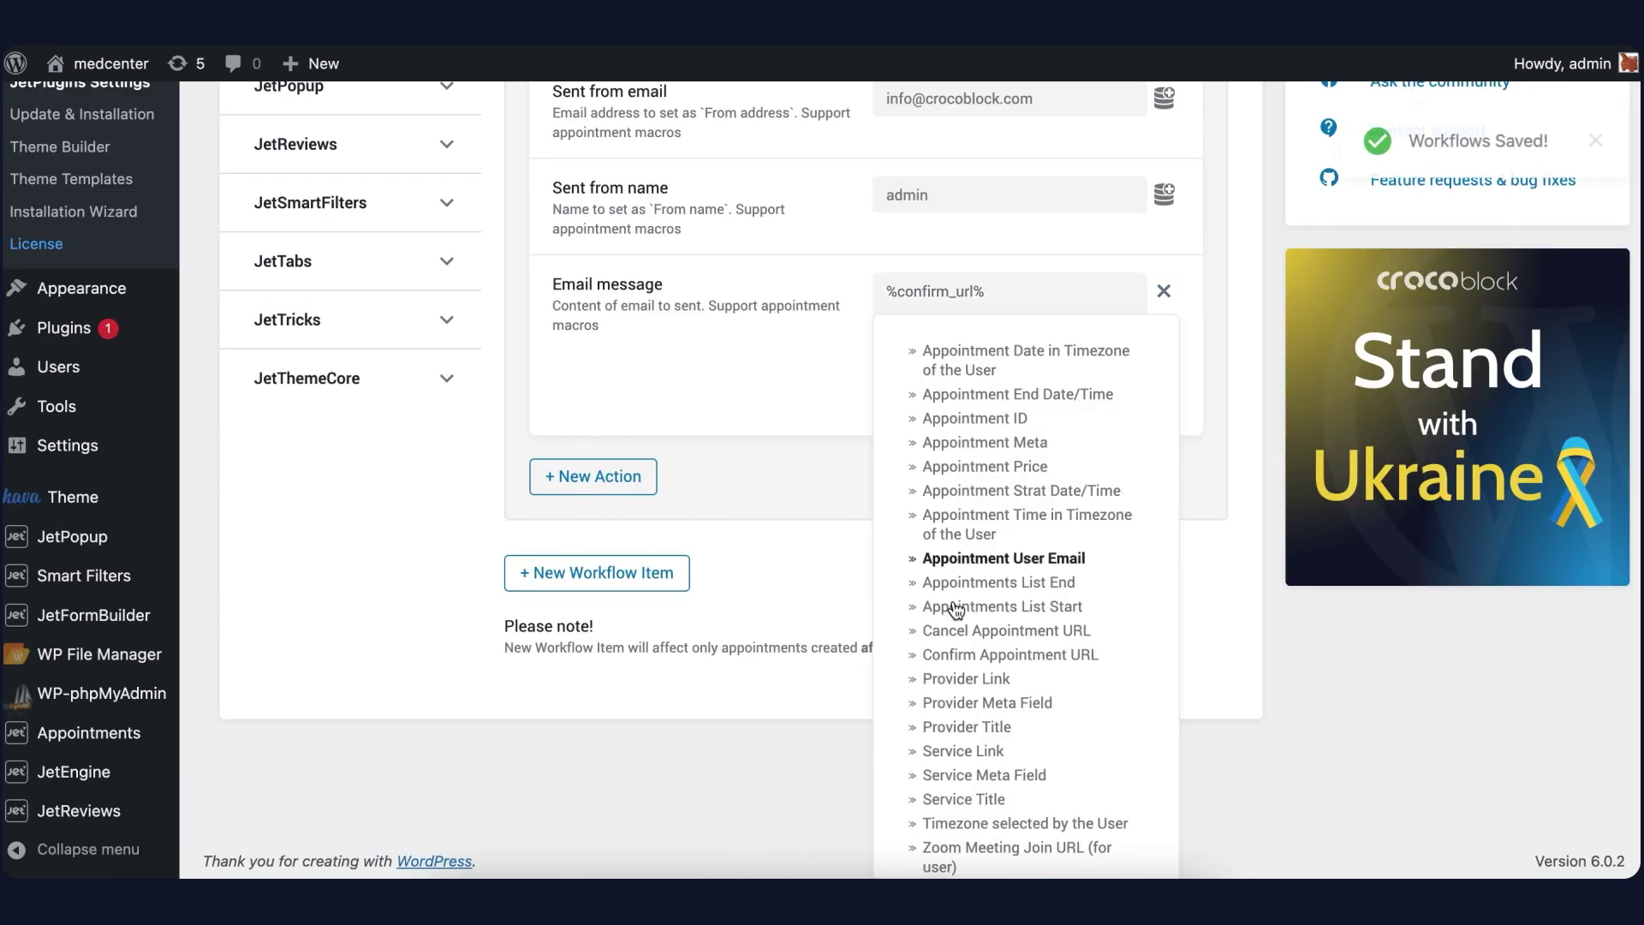
pyautogui.click(940, 632)
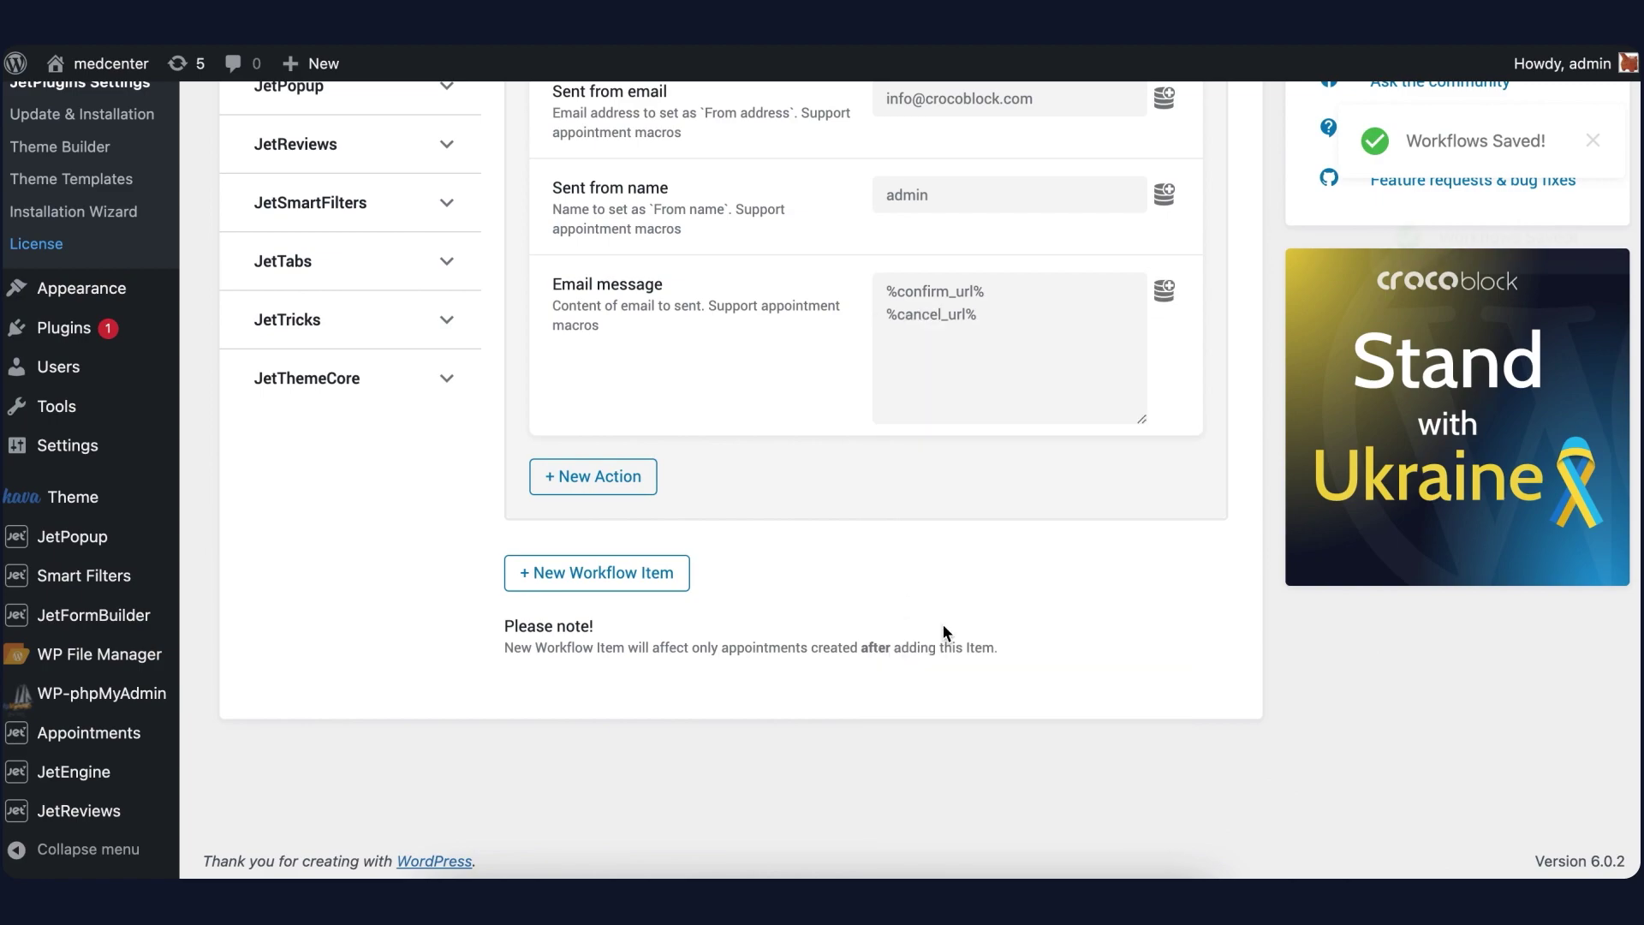
# Label the links 'Confirm an appointment -' and 'Cancel an appointment' on separate lines
pyautogui.click(889, 293)
pyautogui.write('Confirm ')
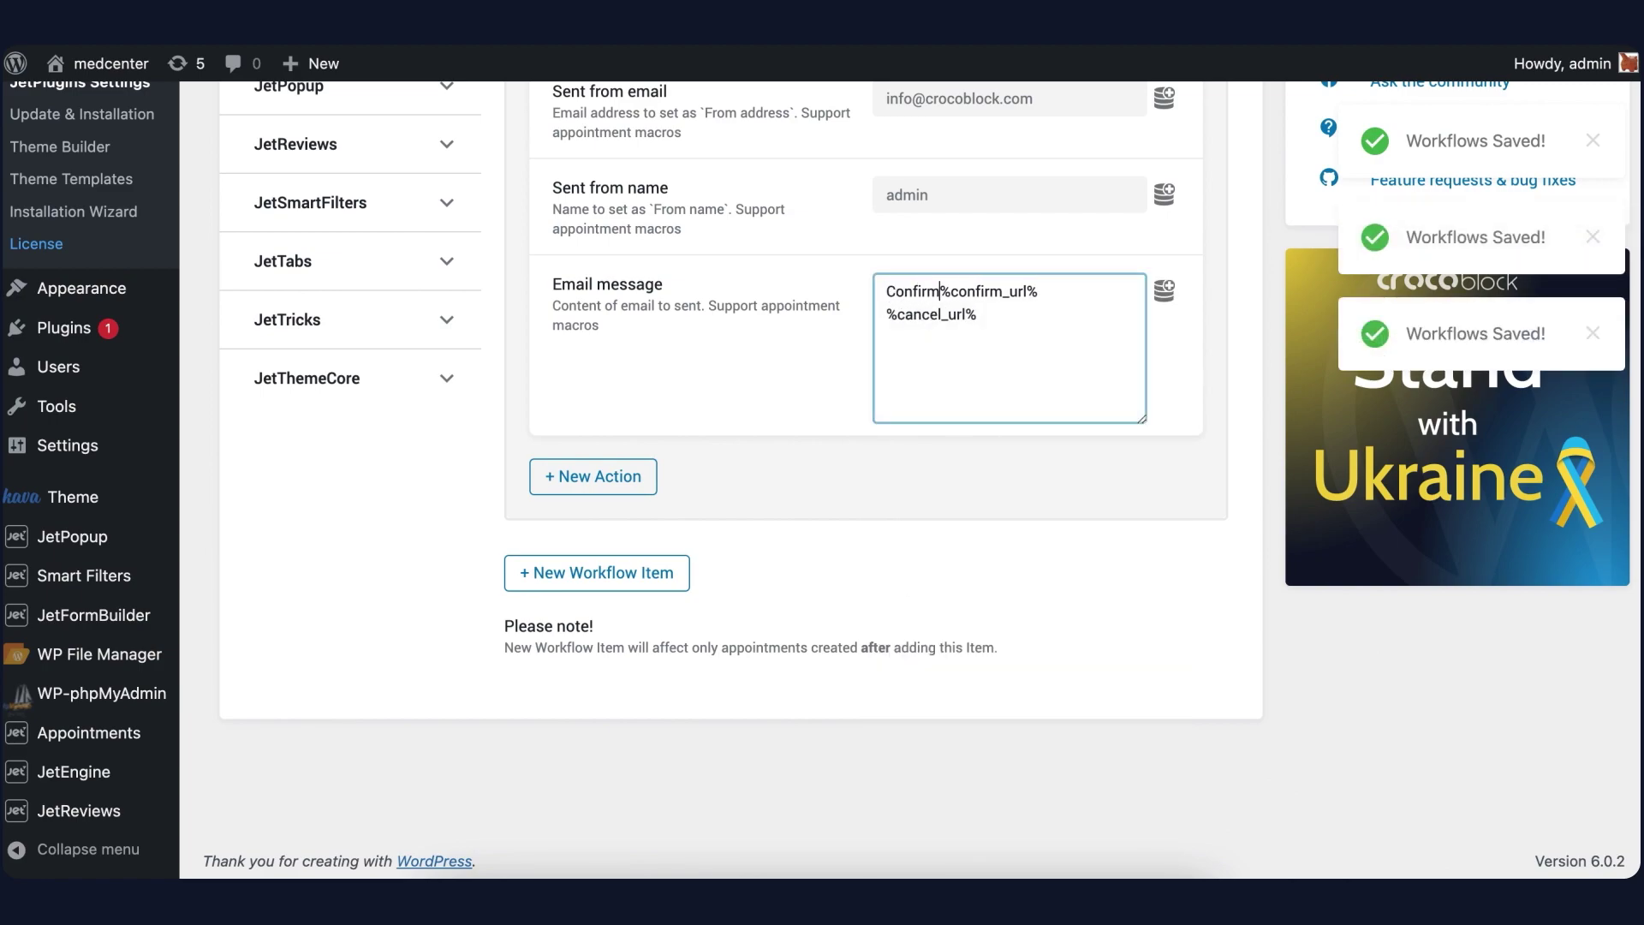
pyautogui.write('an appoin')
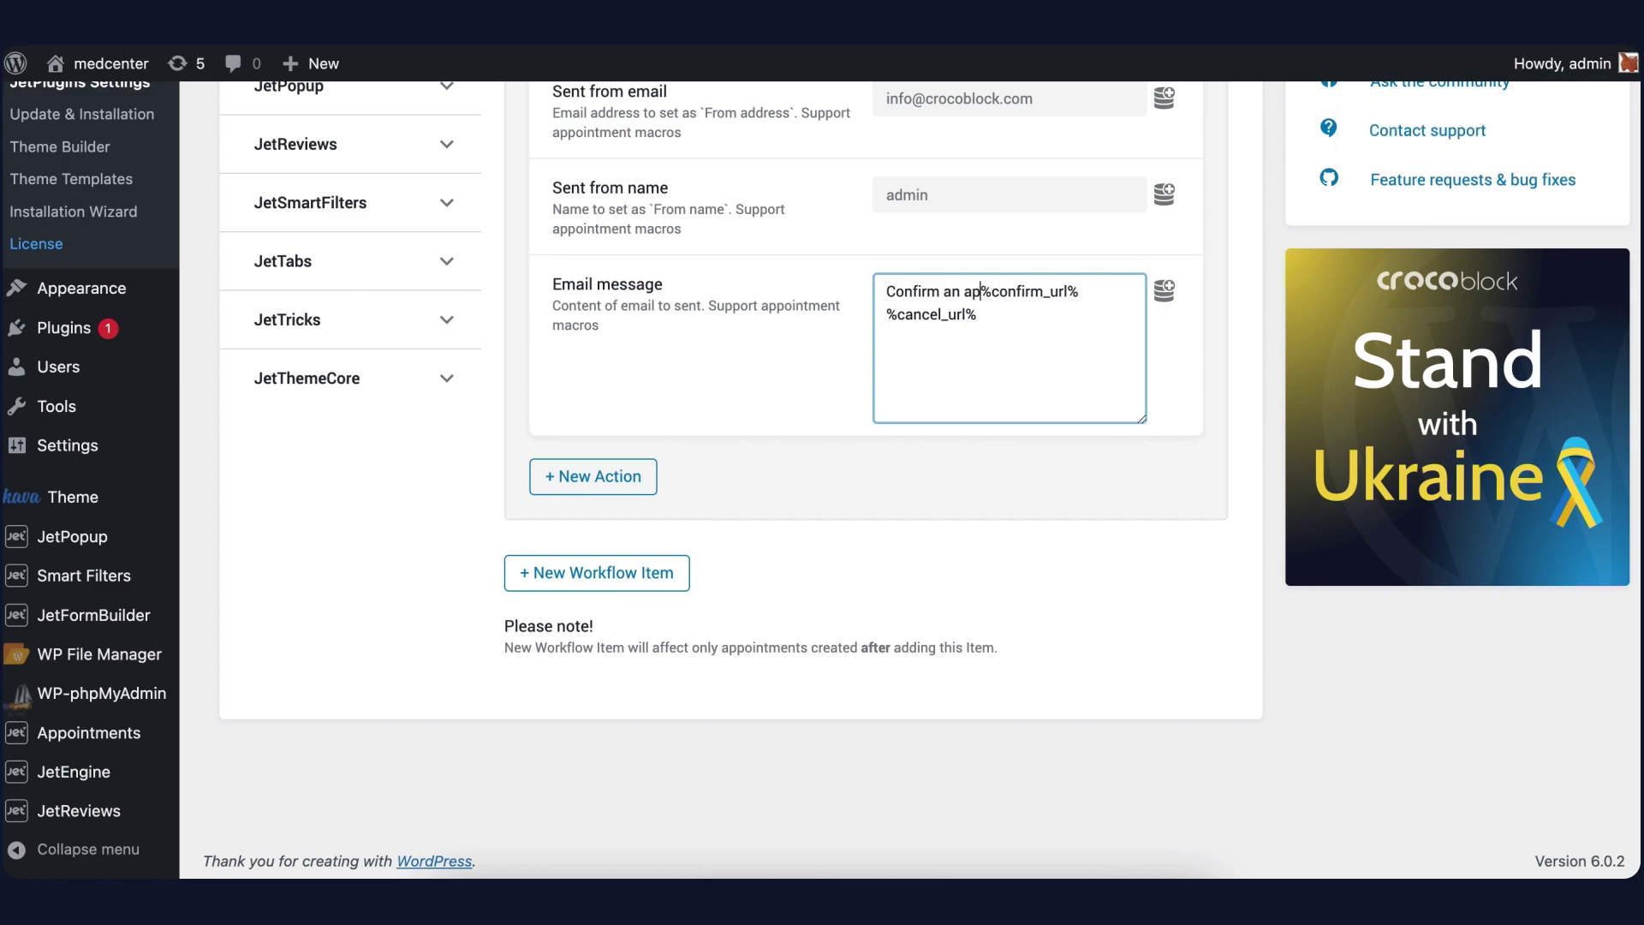
pyautogui.write('tment -')
pyautogui.press('Return')
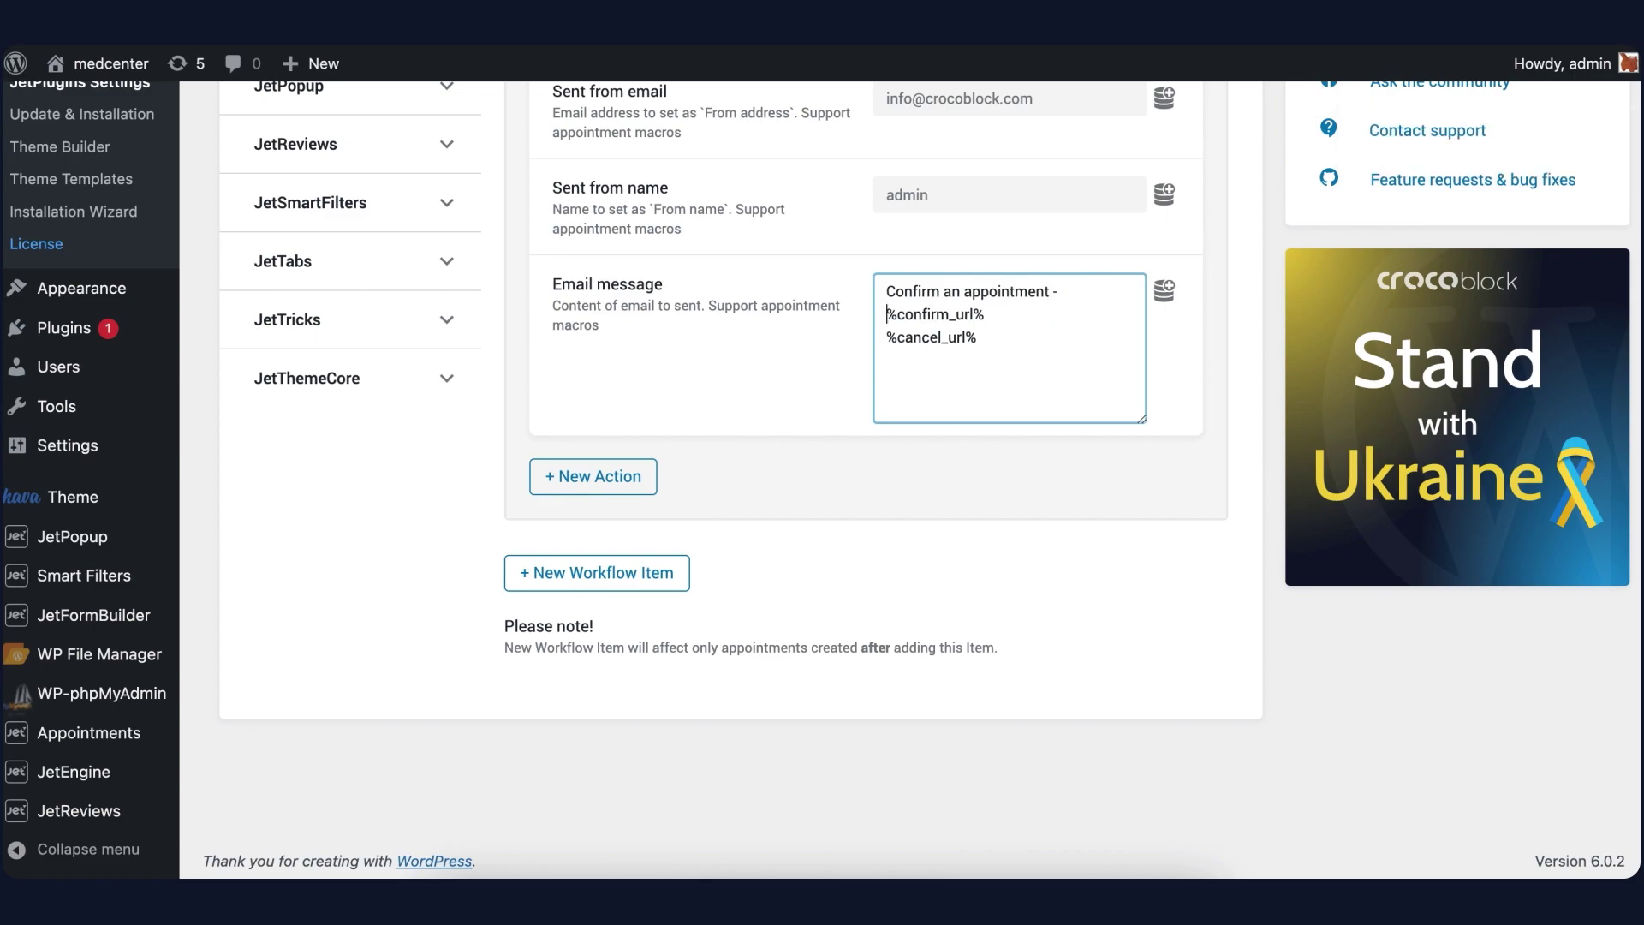
pyautogui.click(882, 340)
pyautogui.write('Cancel an ')
pyautogui.write('appointment')
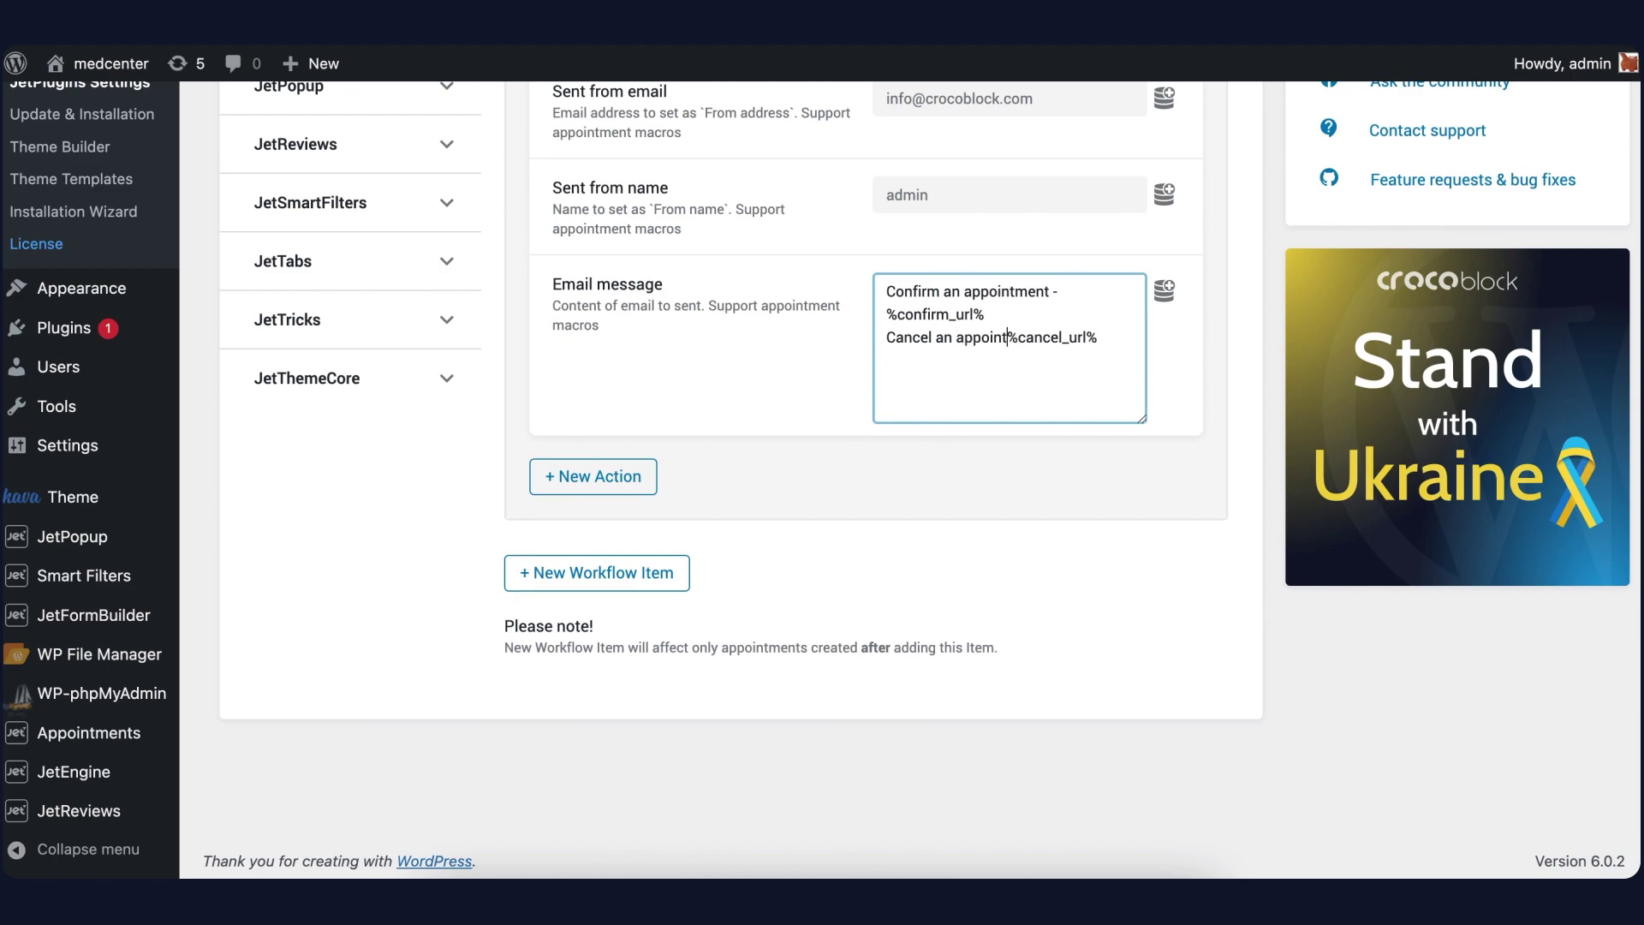
pyautogui.press('Return')
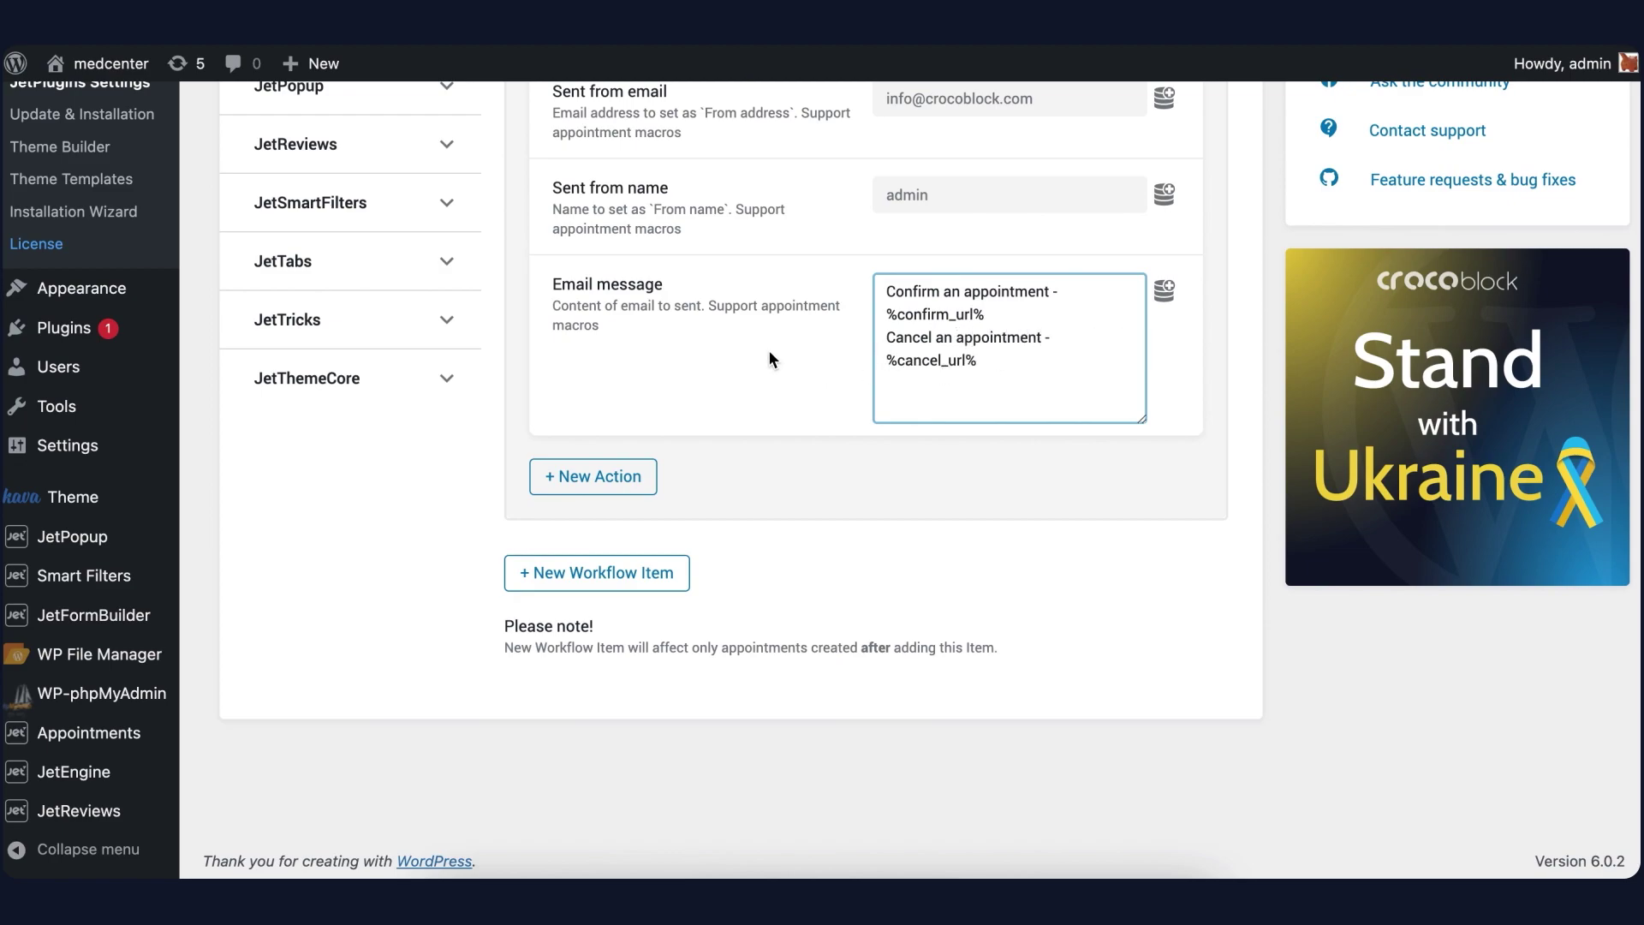
pyautogui.scroll(1, 768, 350)
# Add a second Send Email action named 'User notification'
pyautogui.click(618, 488)
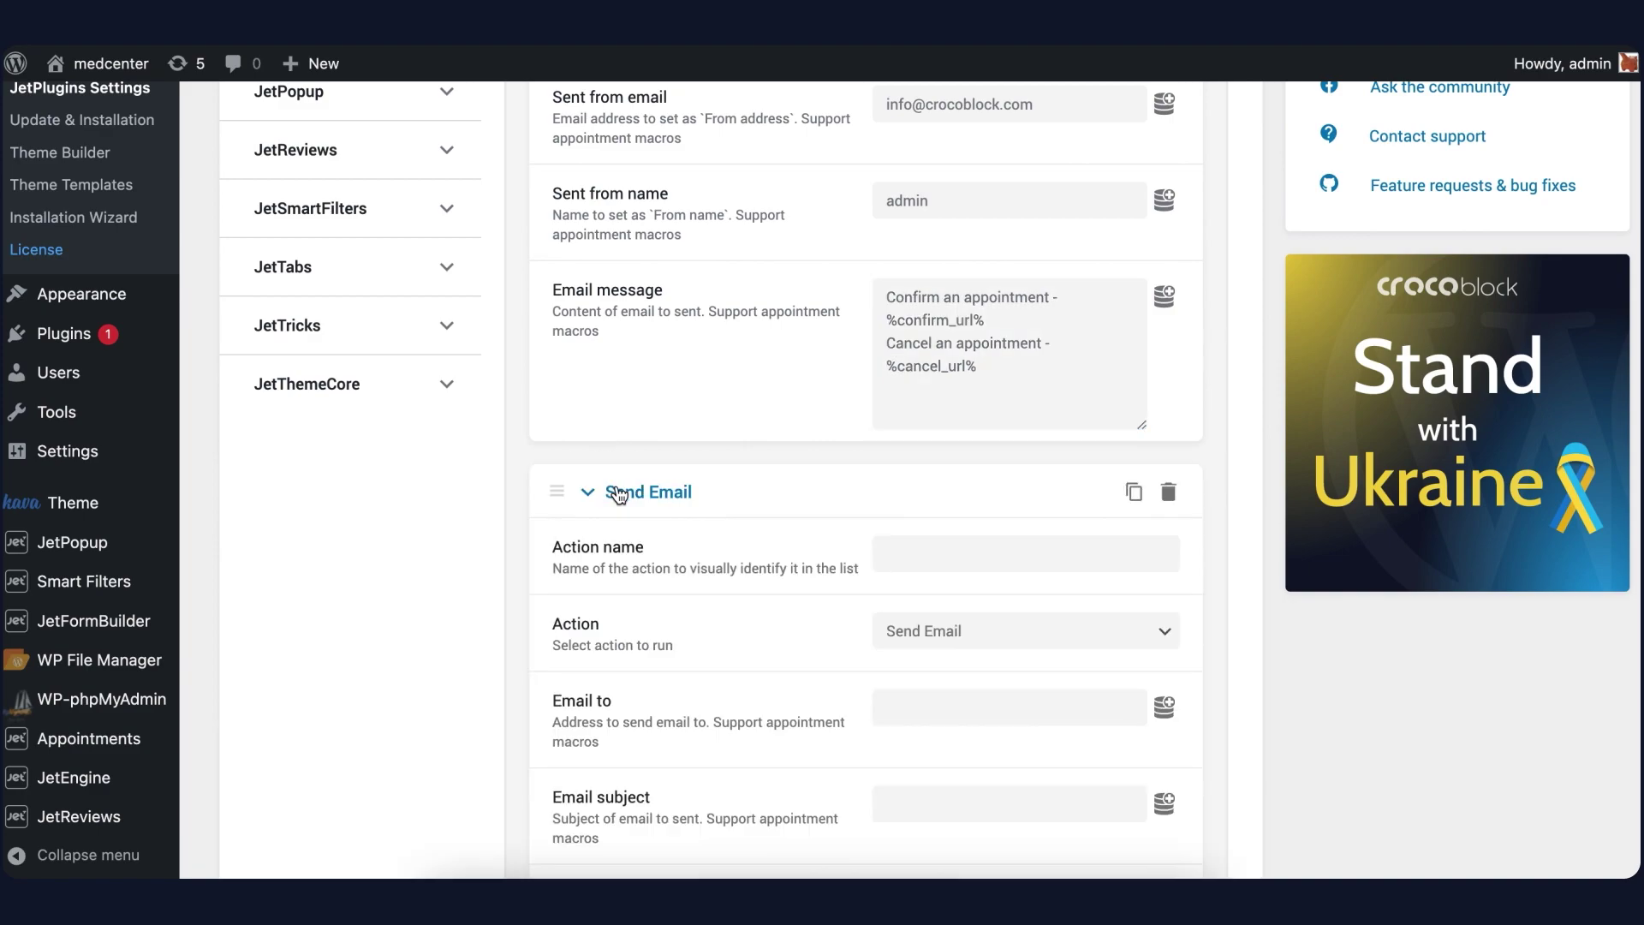
pyautogui.scroll(-4, 618, 495)
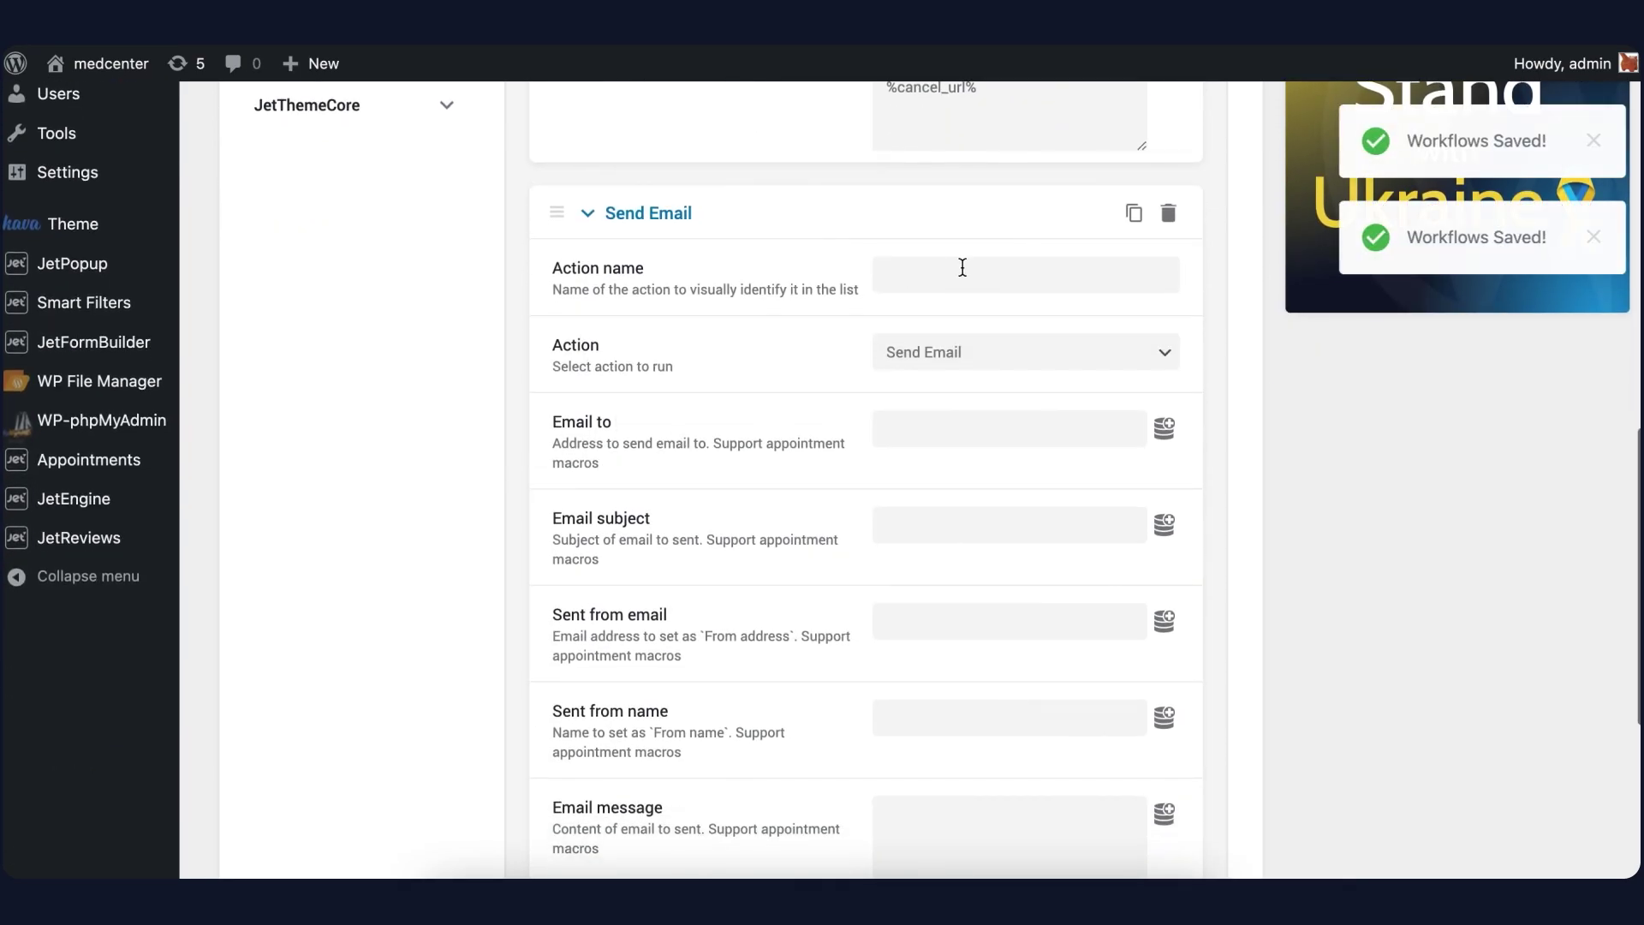
pyautogui.click(940, 266)
pyautogui.write('User notification')
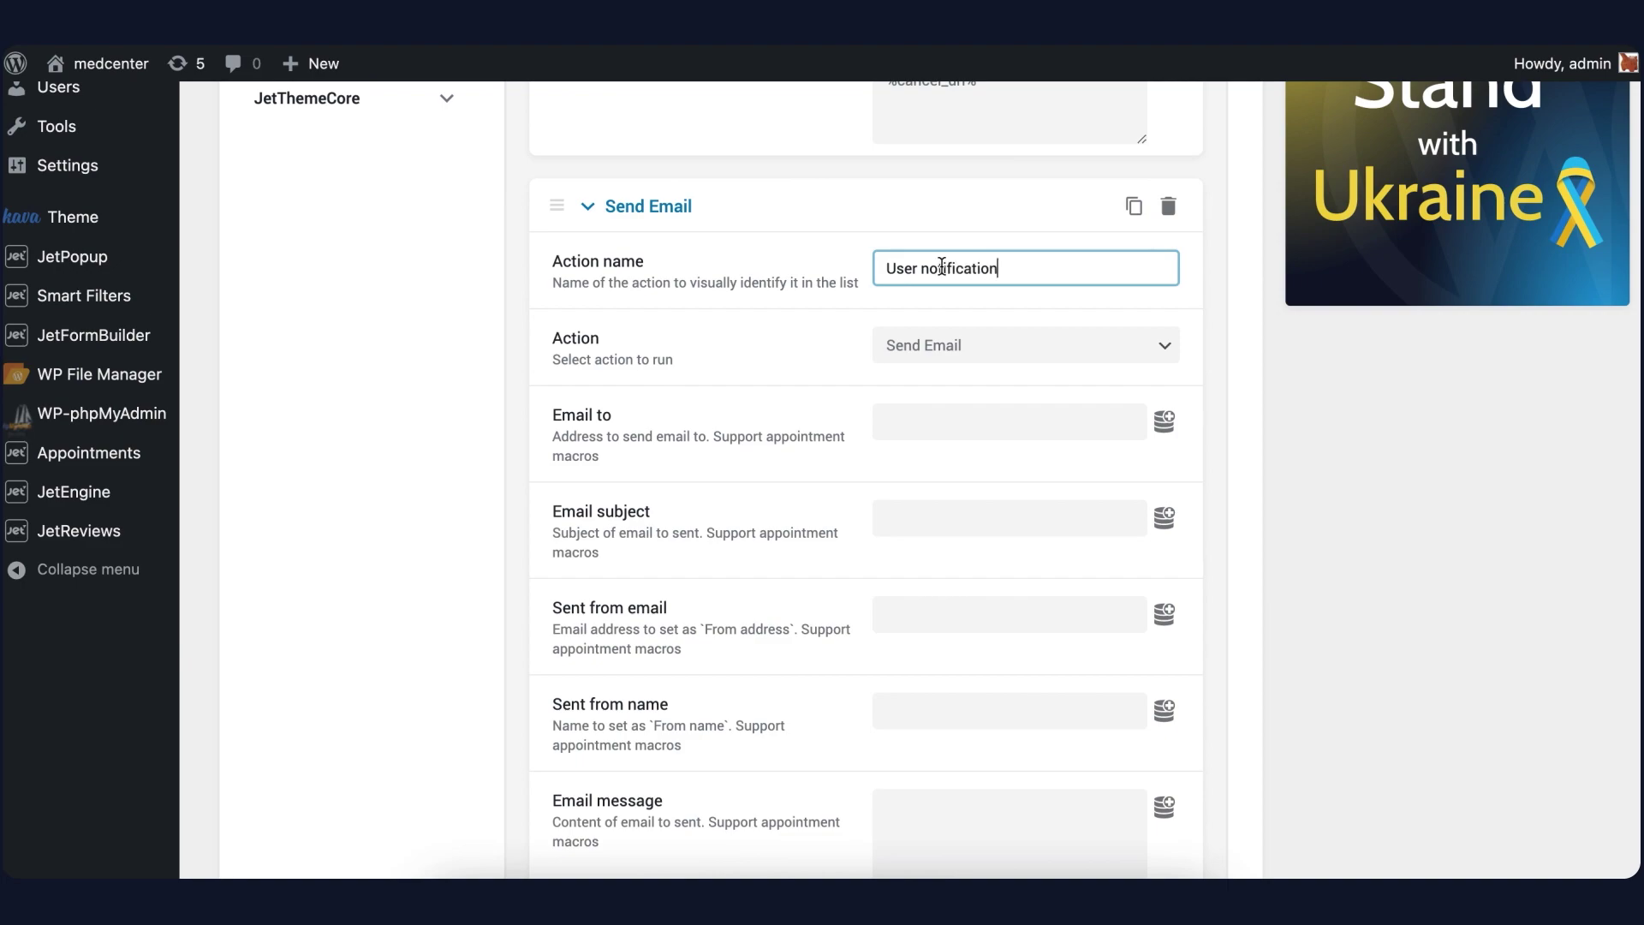
# Address the User notification email to the %appointment_user_email% macro
pyautogui.click(952, 427)
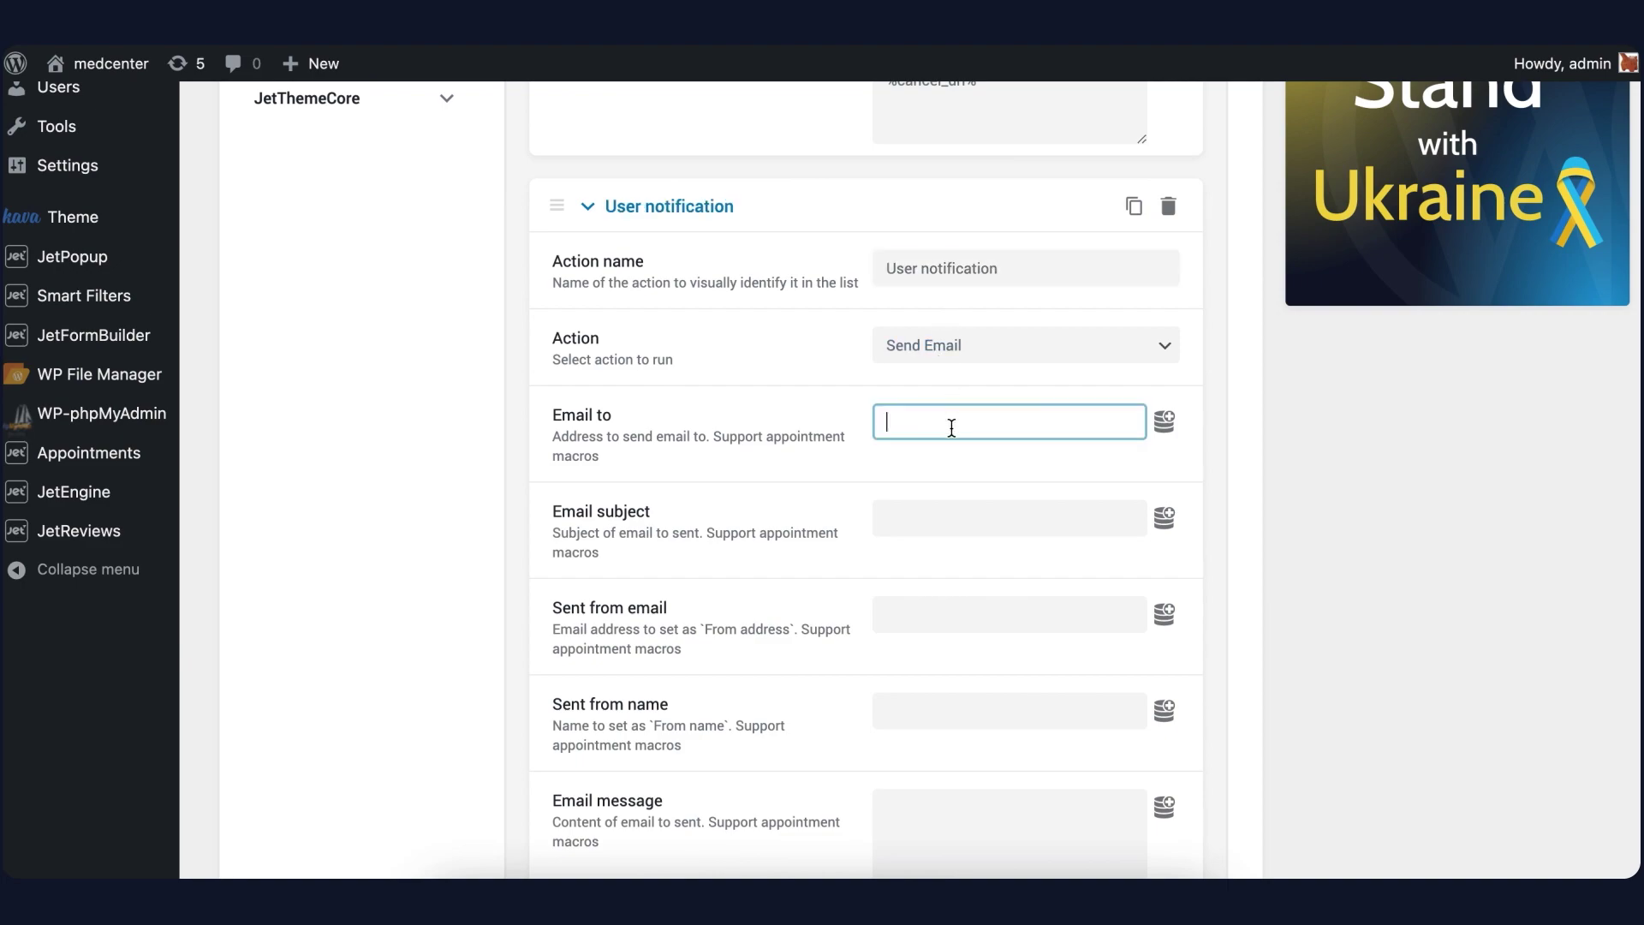
pyautogui.click(1165, 422)
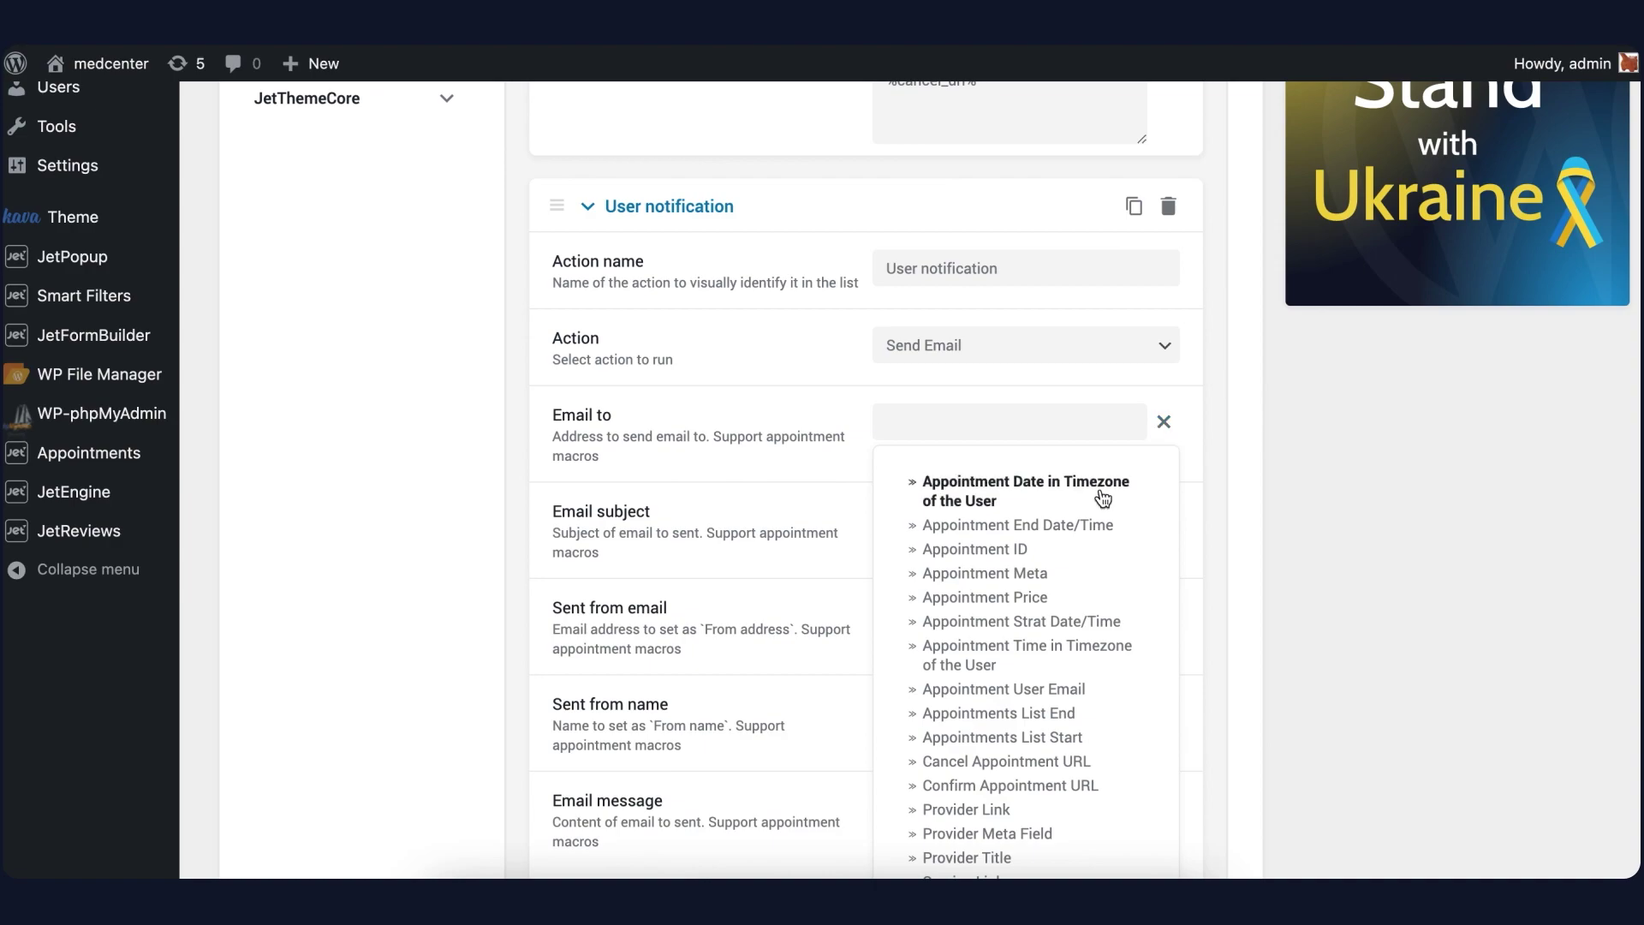
pyautogui.click(990, 692)
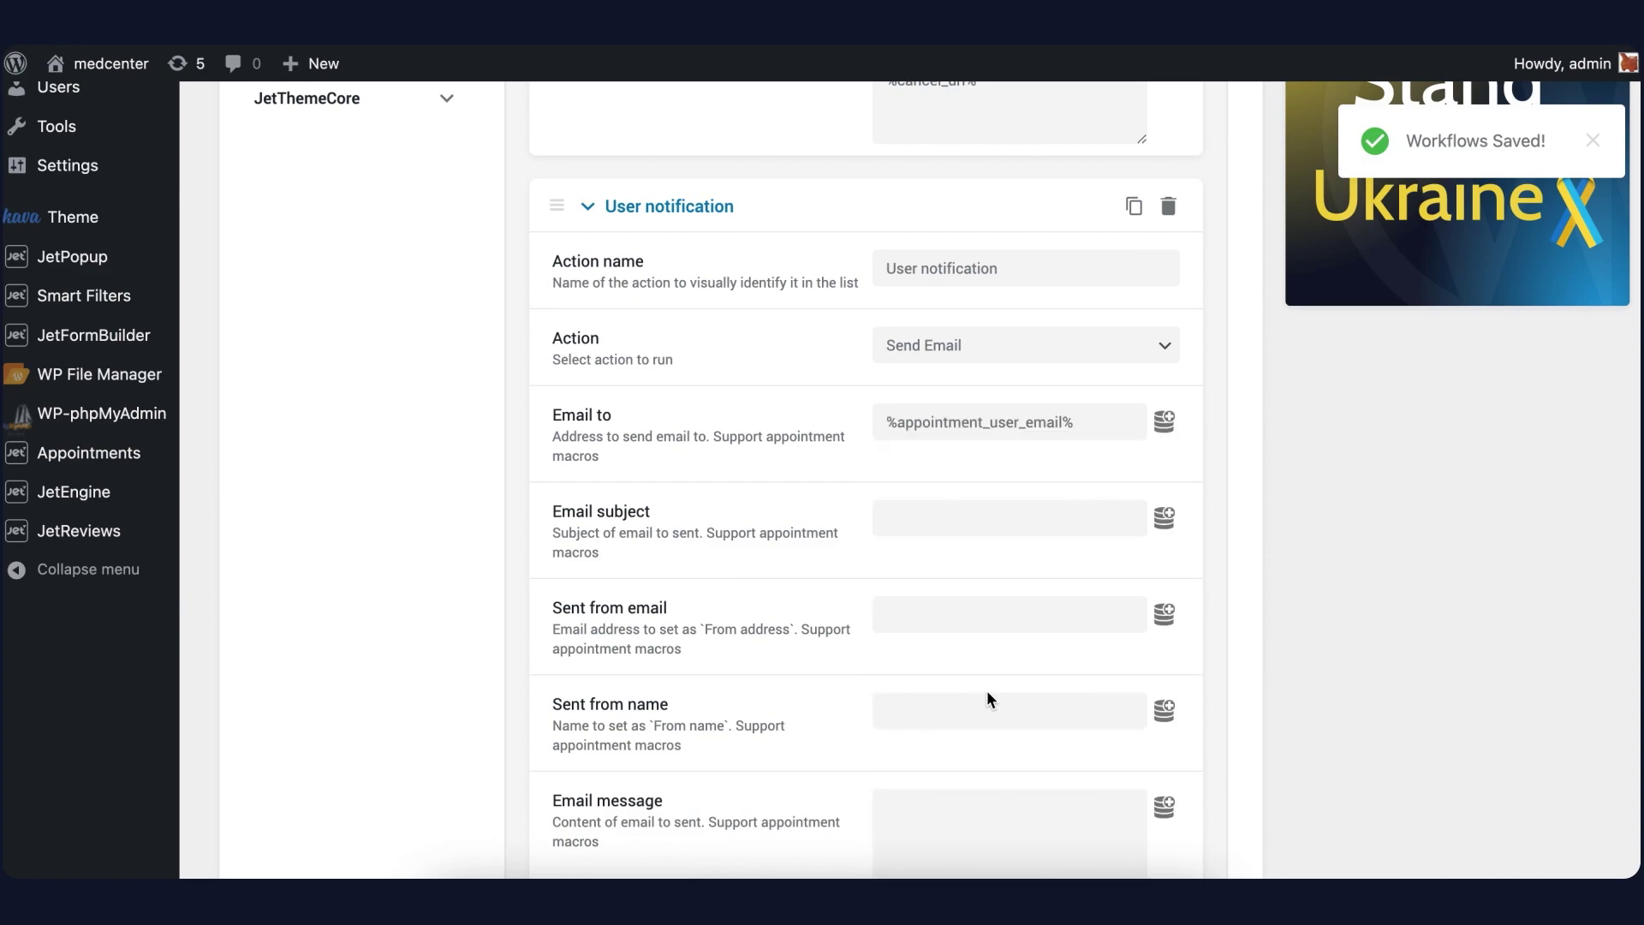
pyautogui.click(932, 520)
pyautogui.click(1163, 517)
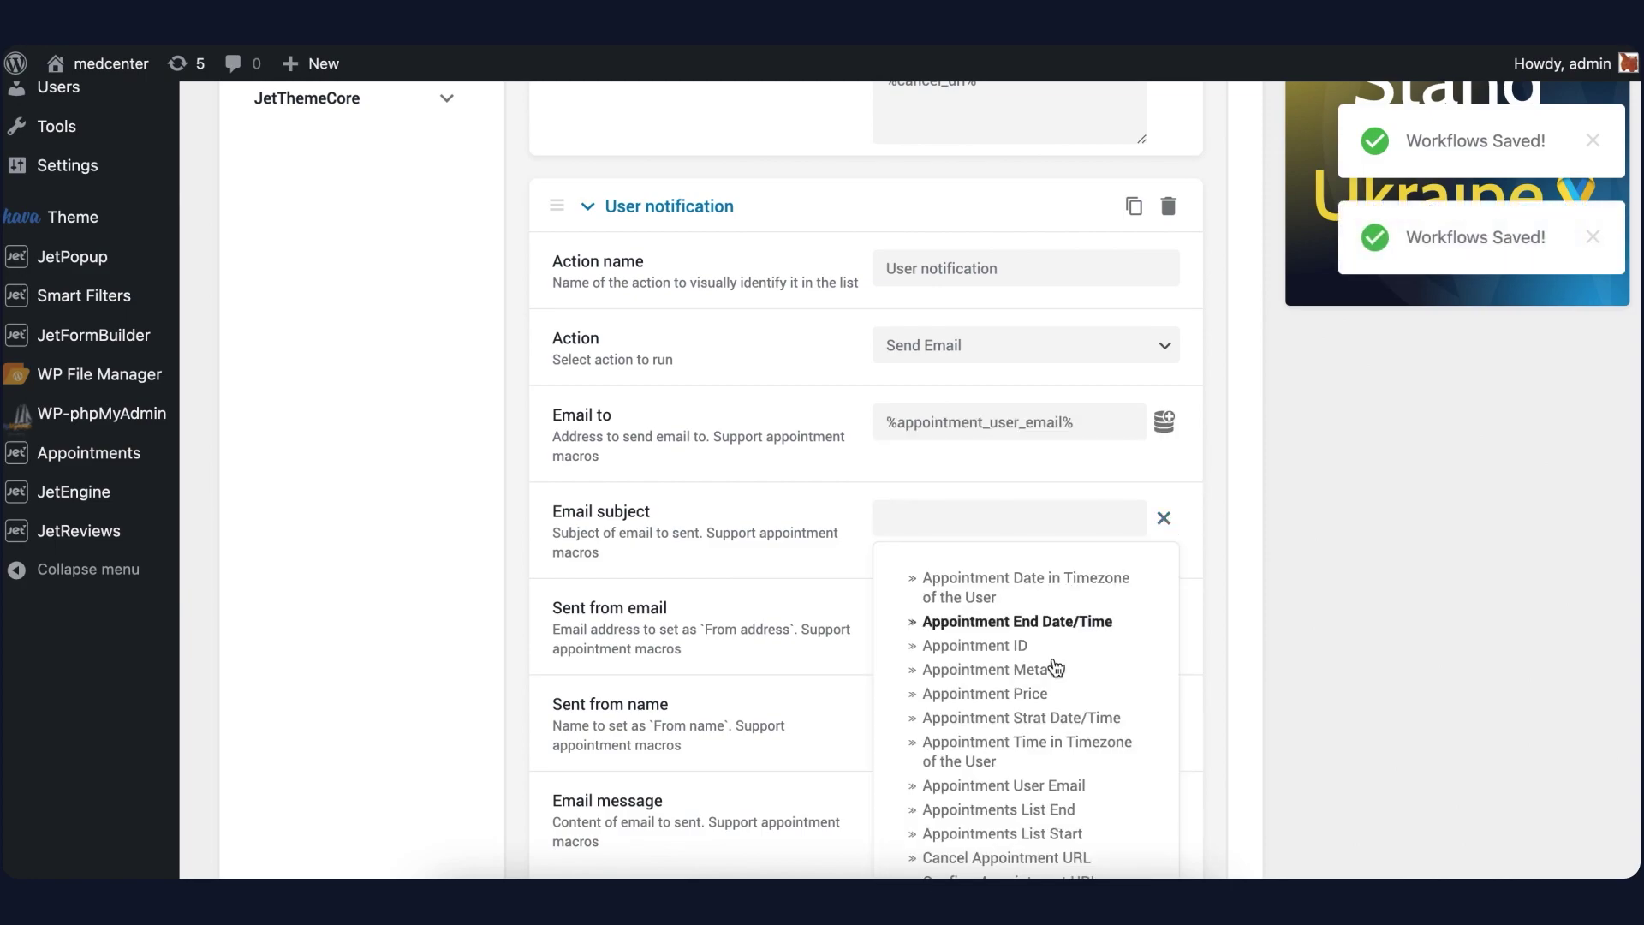
pyautogui.scroll(-2, 1000, 749)
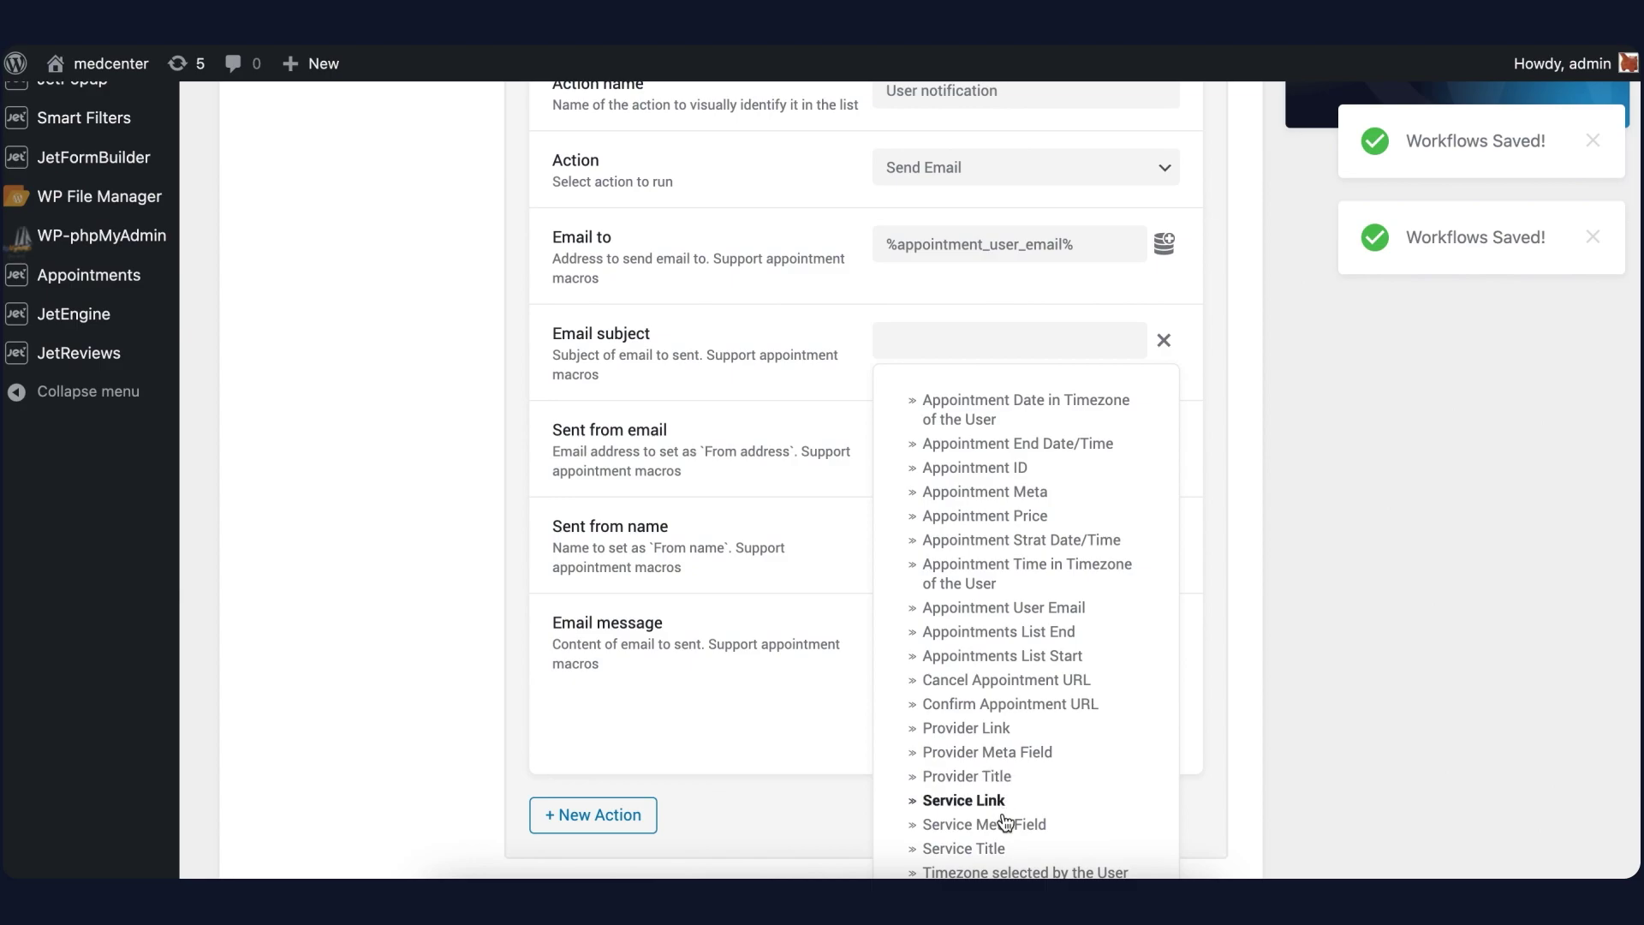
# Set subject %service_title%, the sender e-mail address, and sender name admin
pyautogui.click(963, 848)
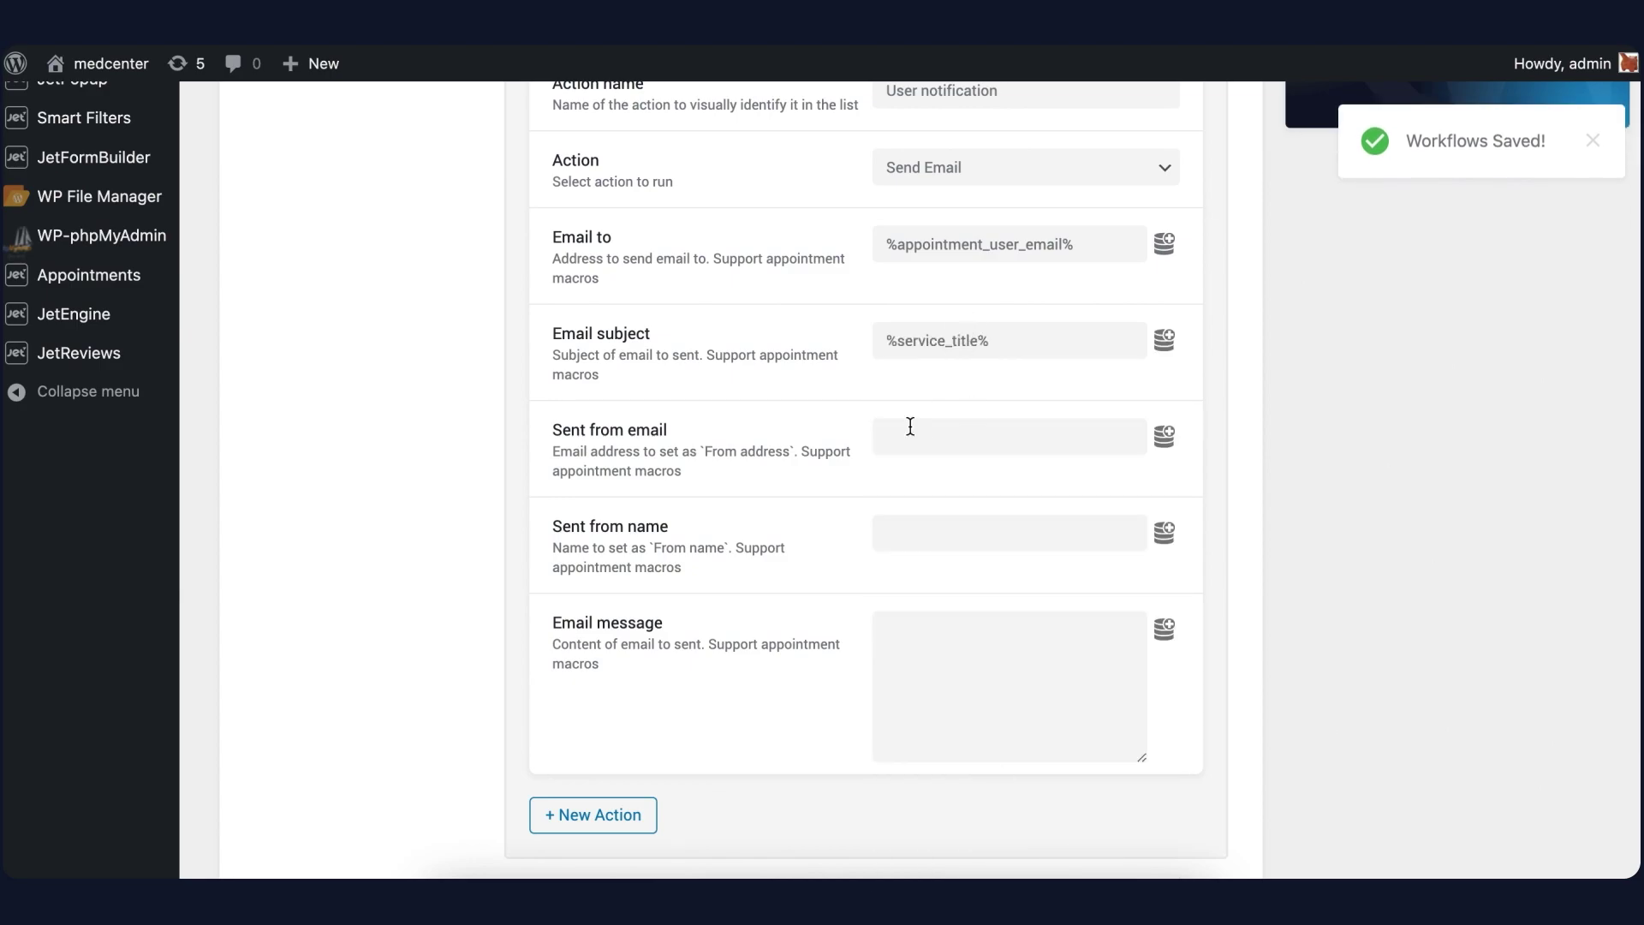
pyautogui.click(927, 442)
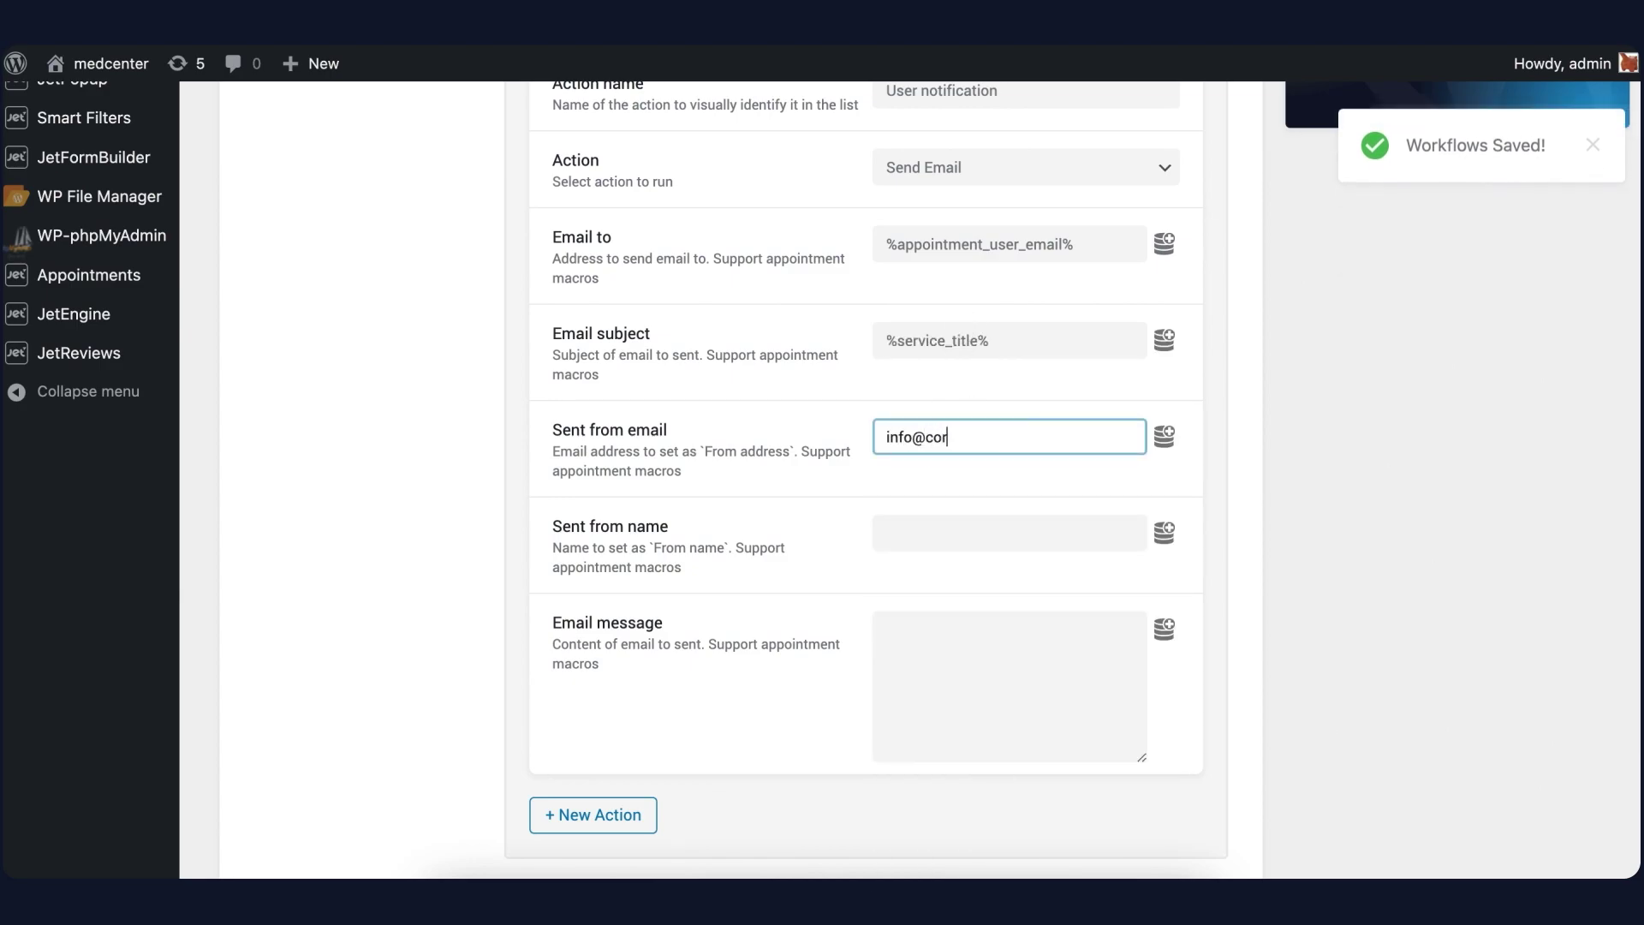
pyautogui.press('Tab')
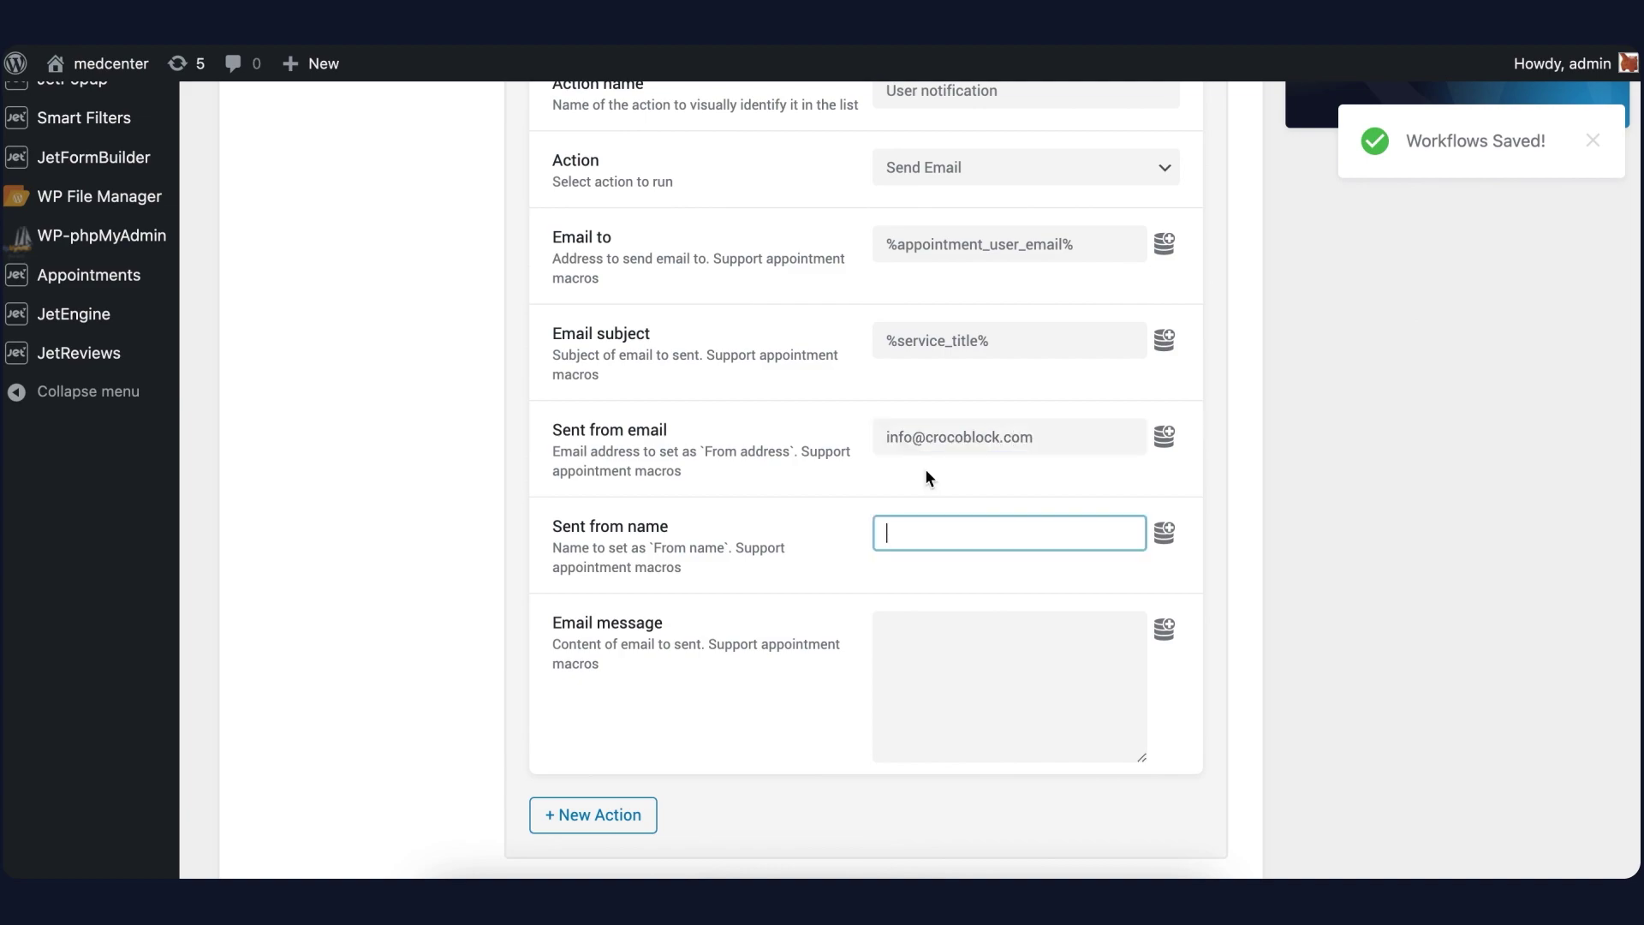
pyautogui.write('admin')
# Write the message 'Your appointment was sent.' / 'Wait for an approval' and insert %service_title%
pyautogui.click(996, 652)
pyautogui.write('Your appointment')
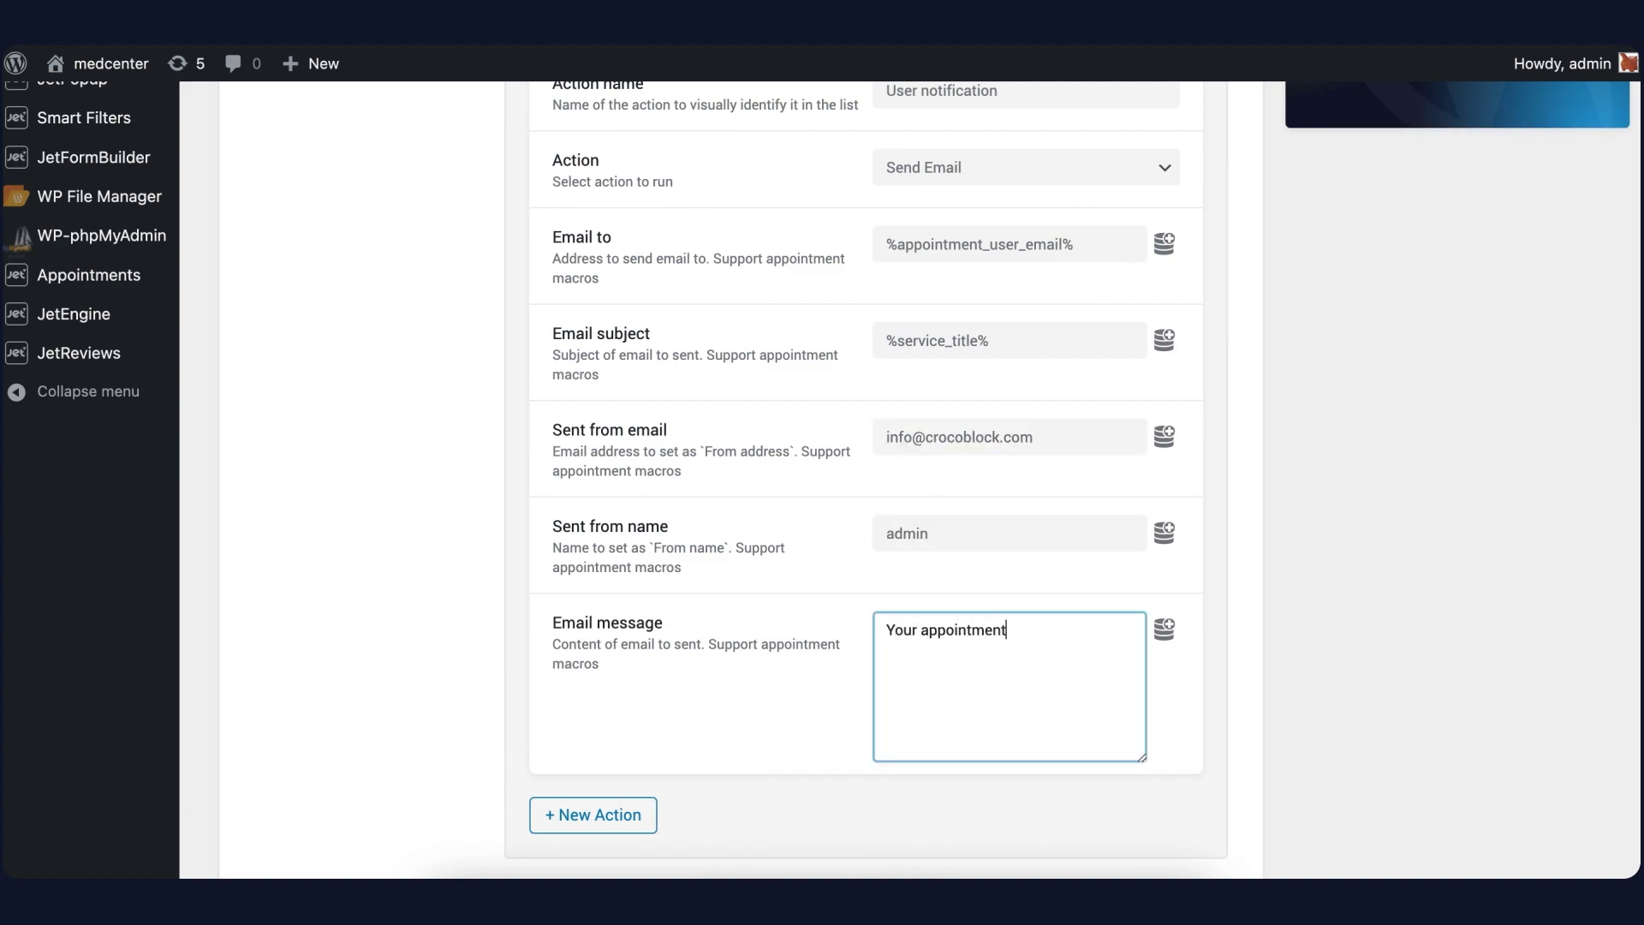
pyautogui.write(' was sent.')
pyautogui.press('Return')
pyautogui.write('Wait for an approval')
pyautogui.click(1164, 630)
pyautogui.scroll(-2, 1075, 753)
pyautogui.scroll(-2, 1009, 771)
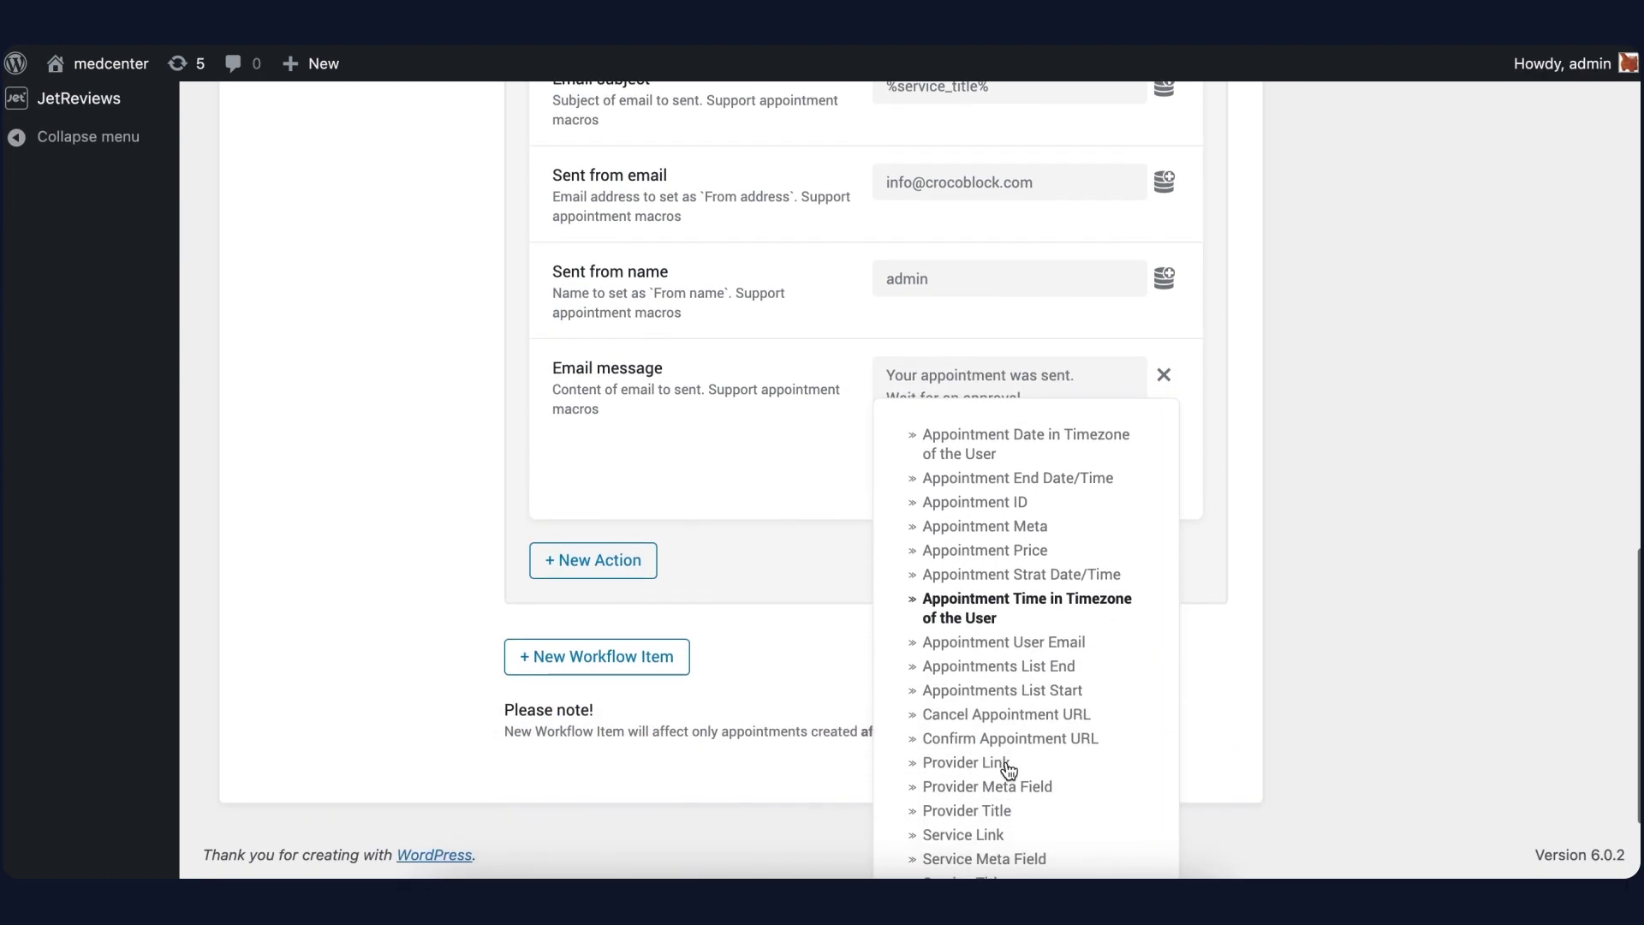
pyautogui.scroll(-1, 974, 771)
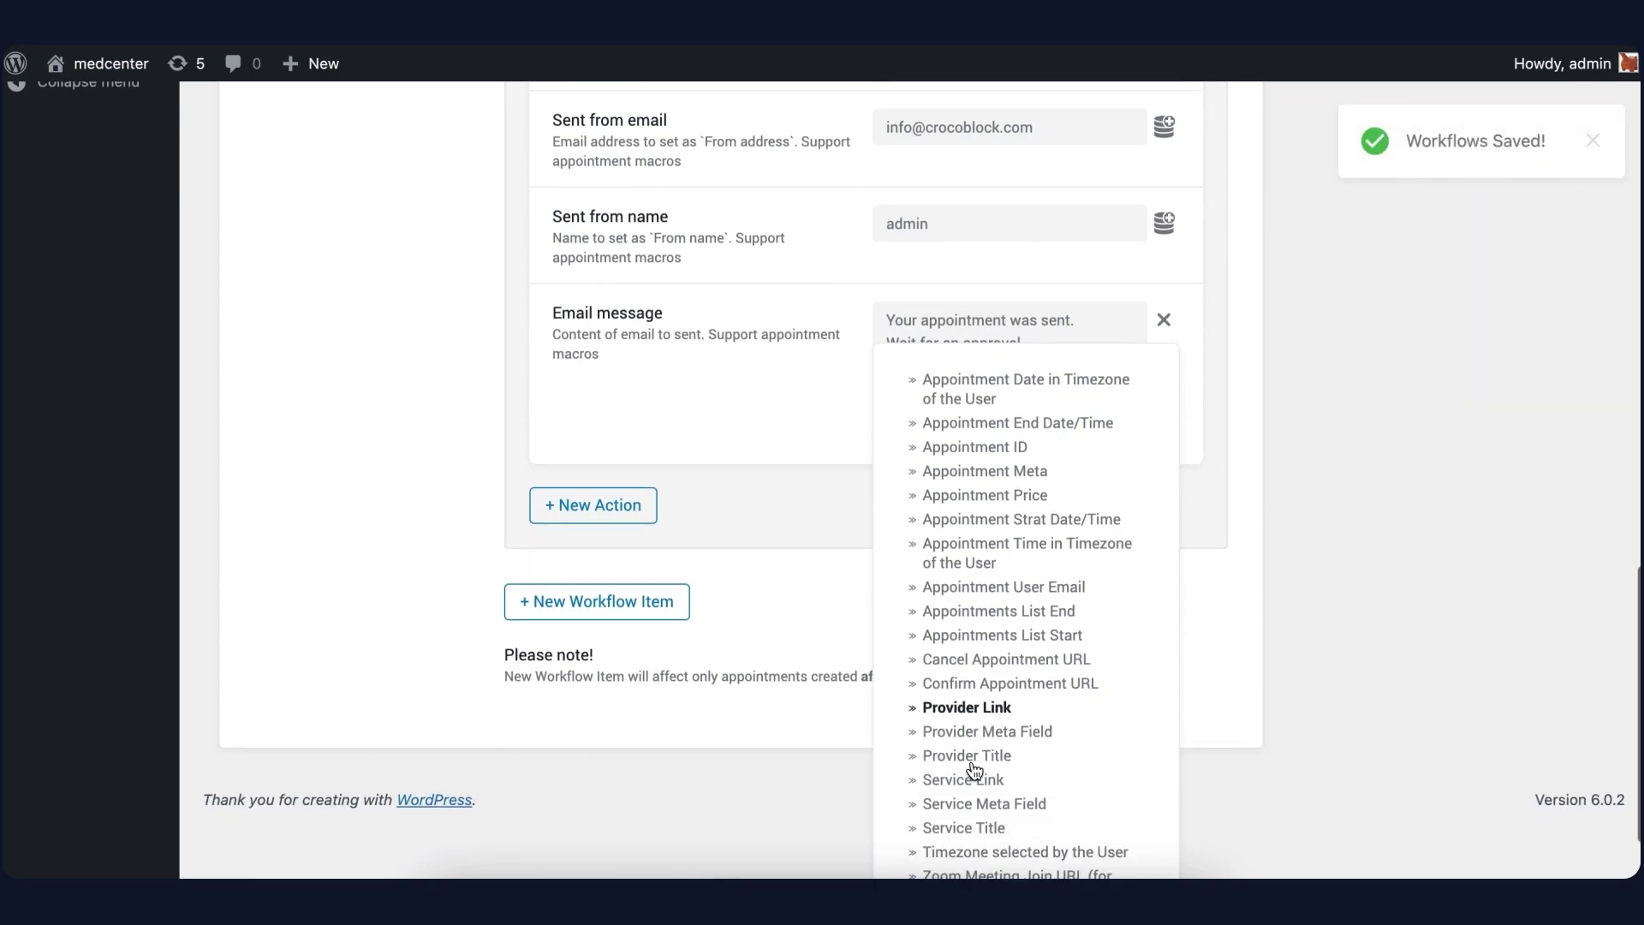
pyautogui.click(968, 813)
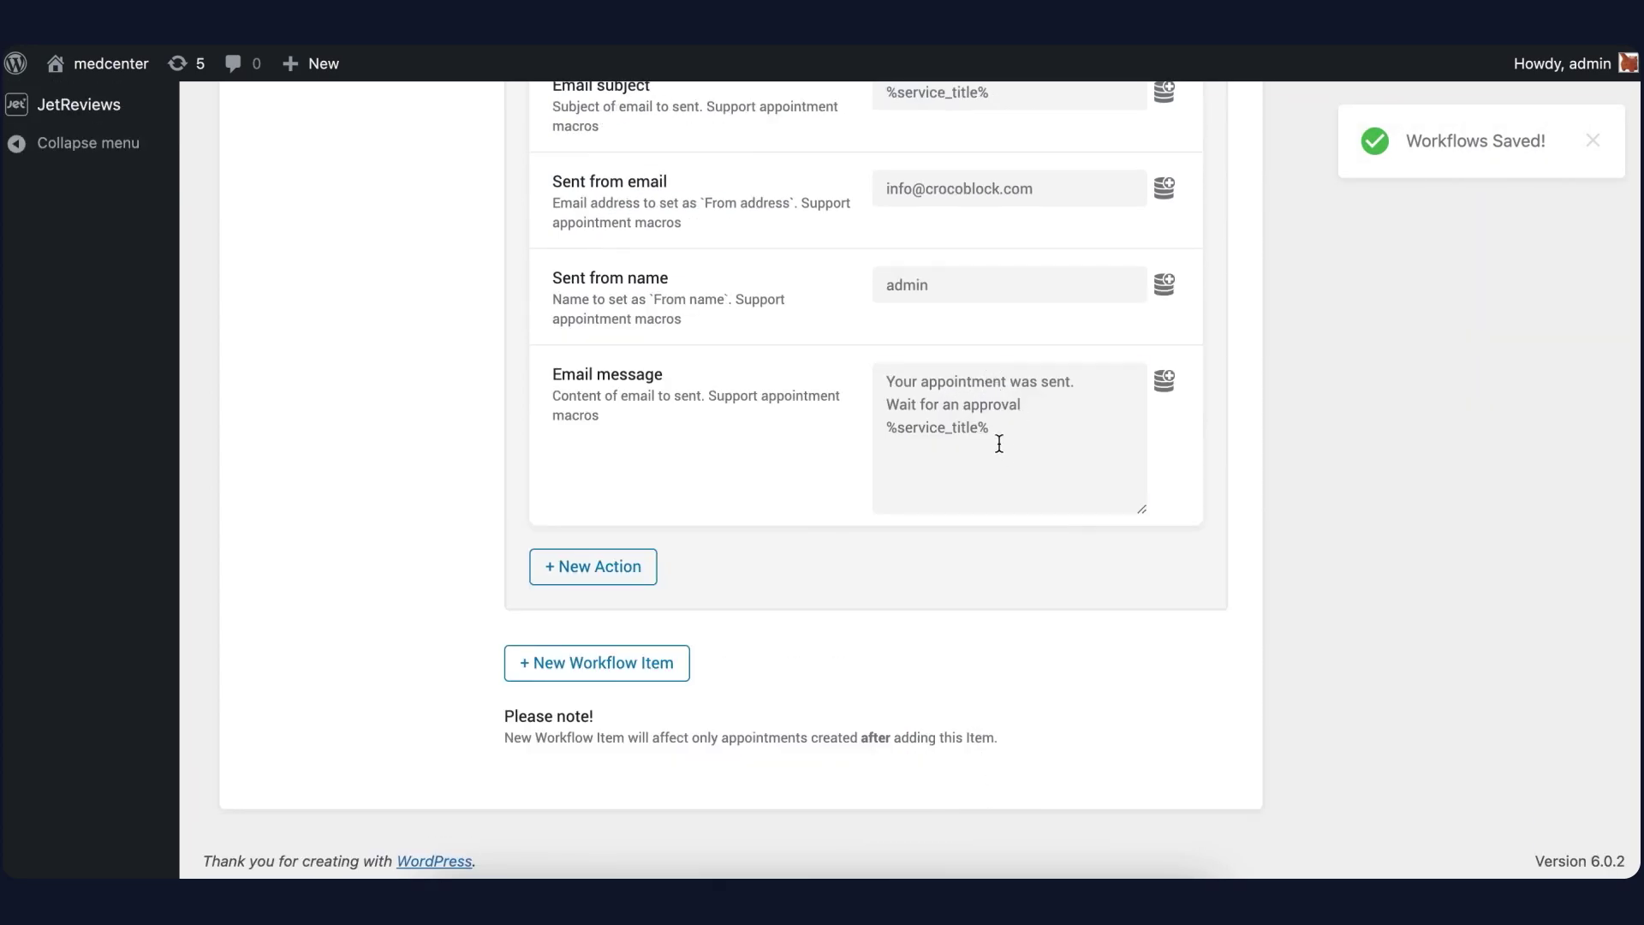
# Move the %service_title% macro to right after 'appointment' and fix the period
pyautogui.moveTo(998, 443); pyautogui.dragTo(885, 433)
pyautogui.hotkey('ctrl', 'c')
pyautogui.press('BackSpace')
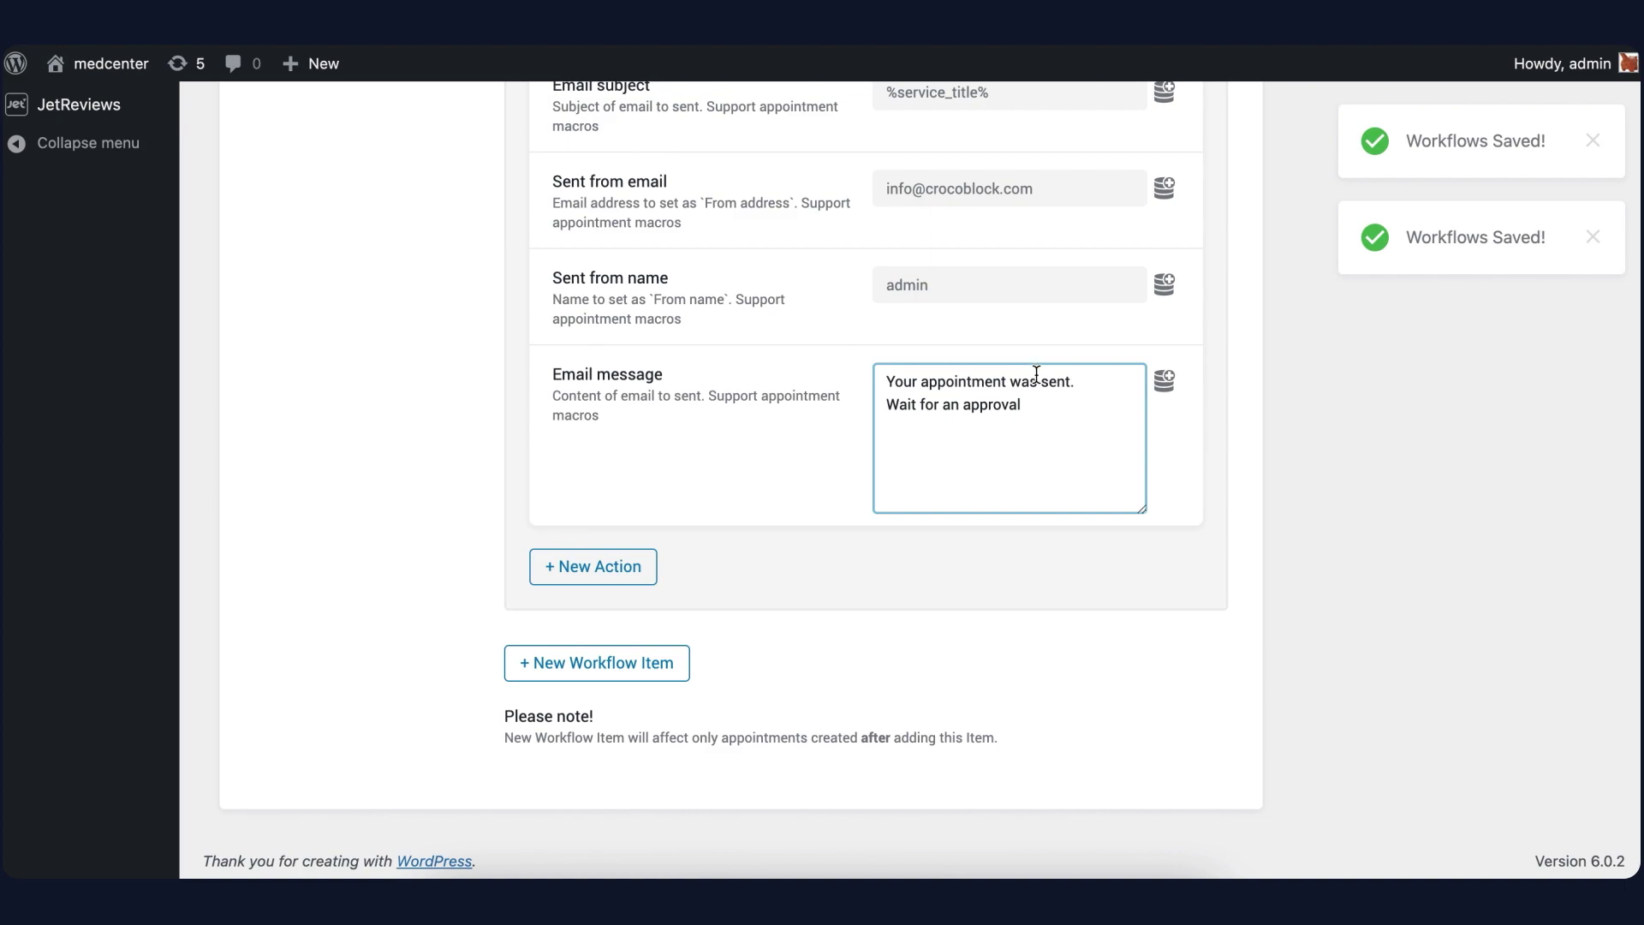
pyautogui.click(1037, 378)
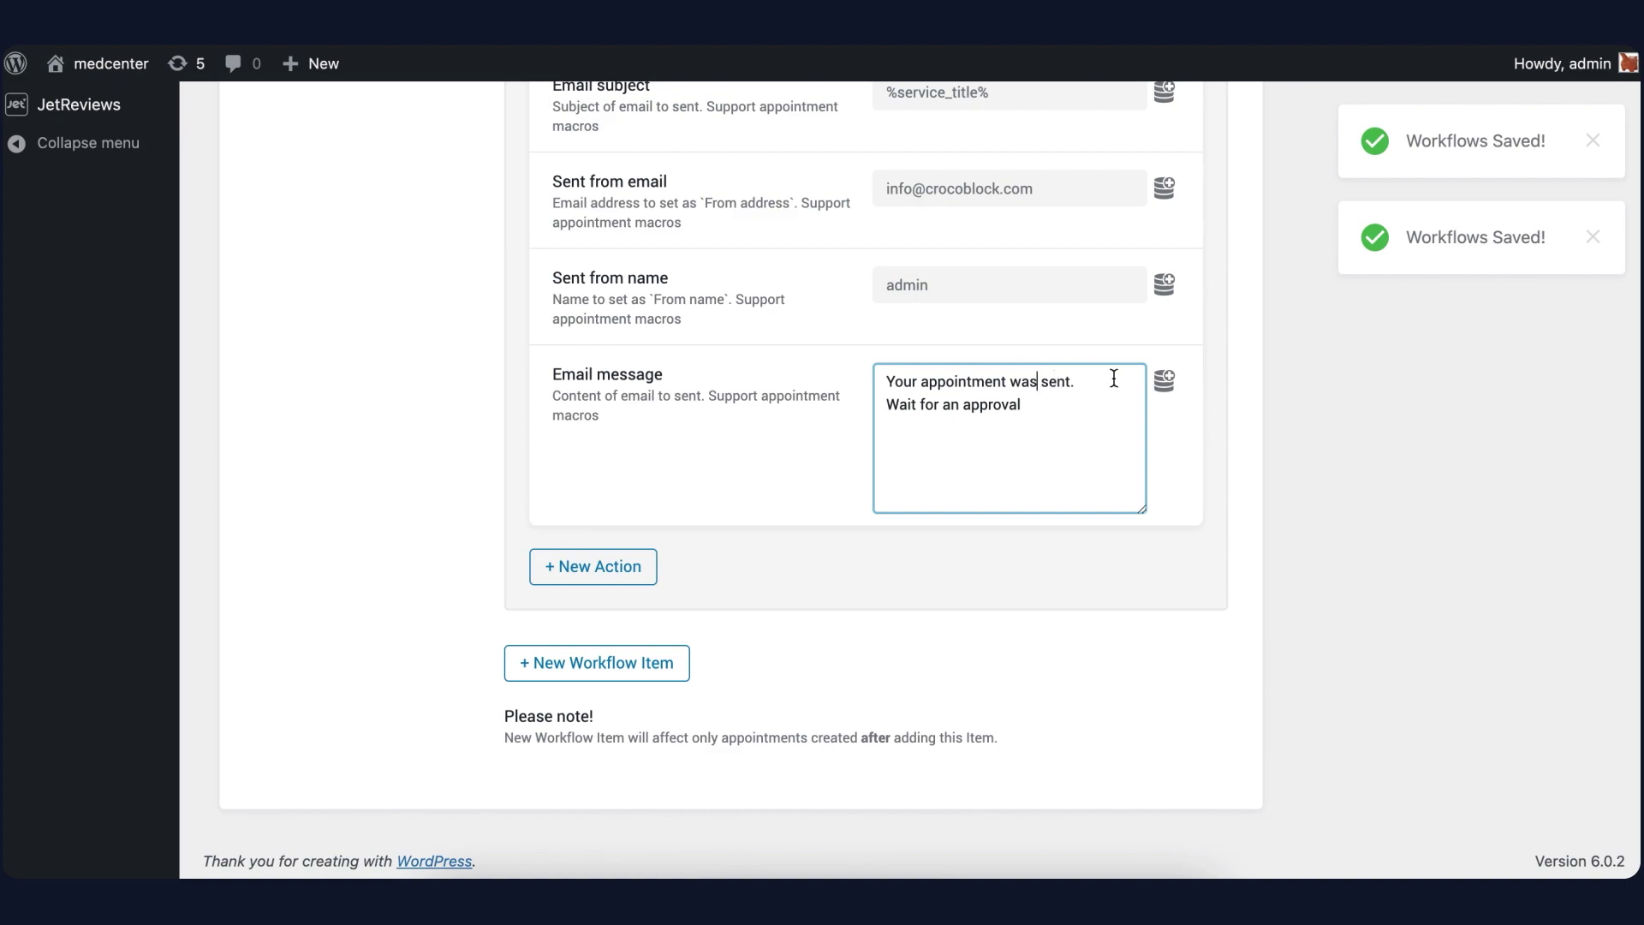
pyautogui.click(1005, 382)
pyautogui.hotkey('ctrl', 'v')
pyautogui.click(967, 404)
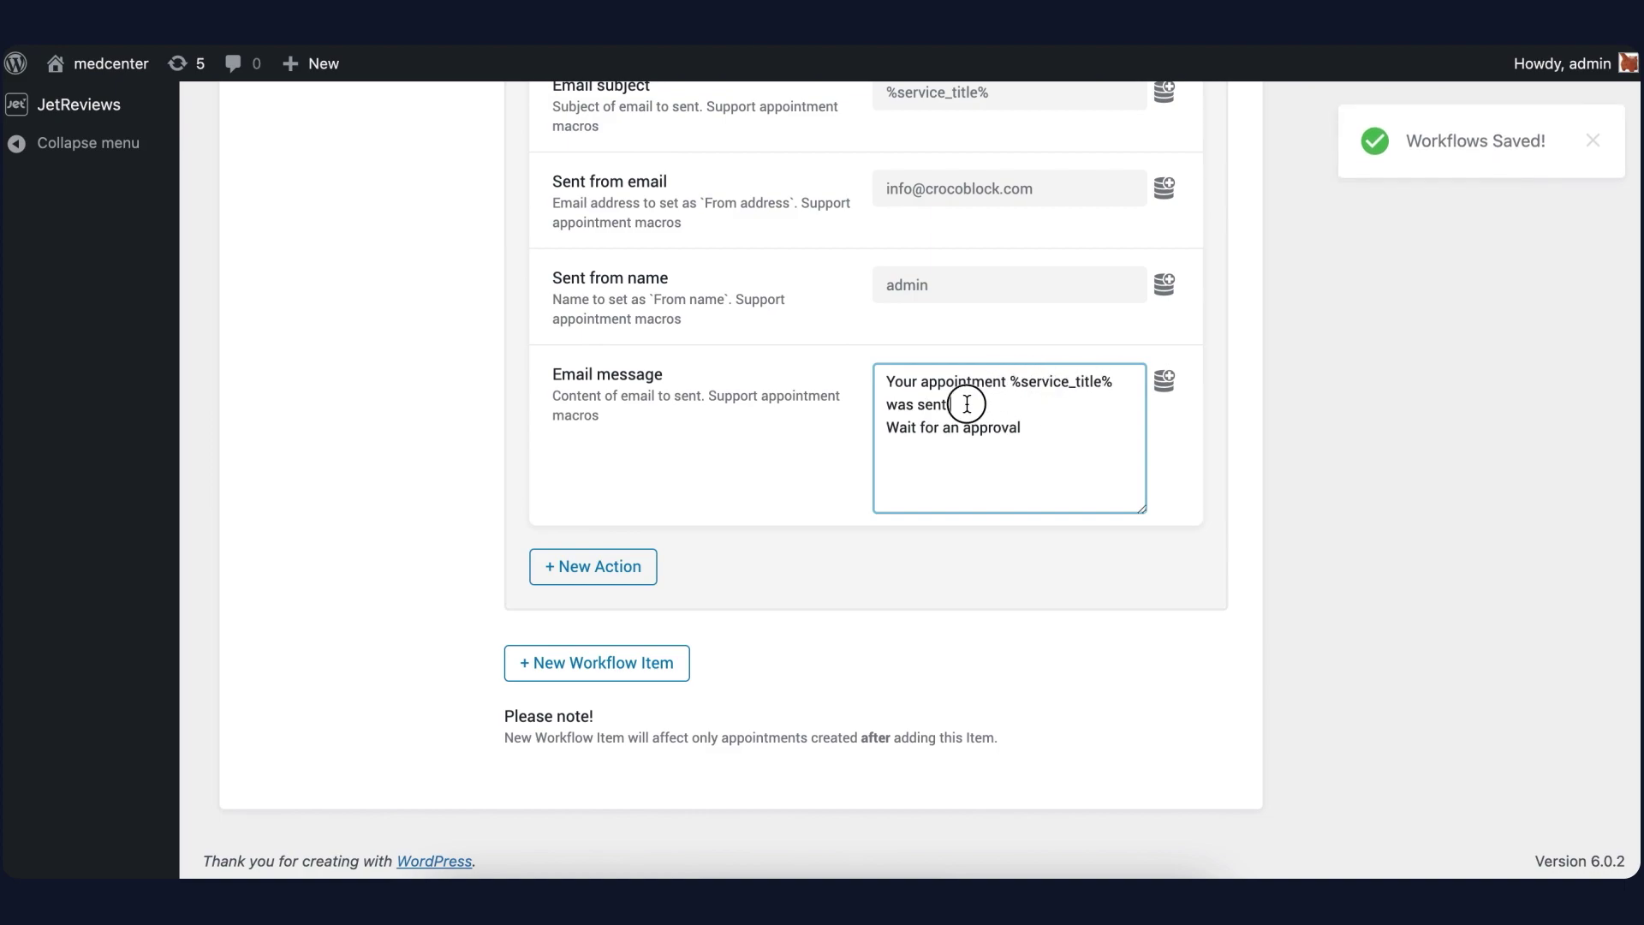
pyautogui.write('.')
pyautogui.click(1046, 429)
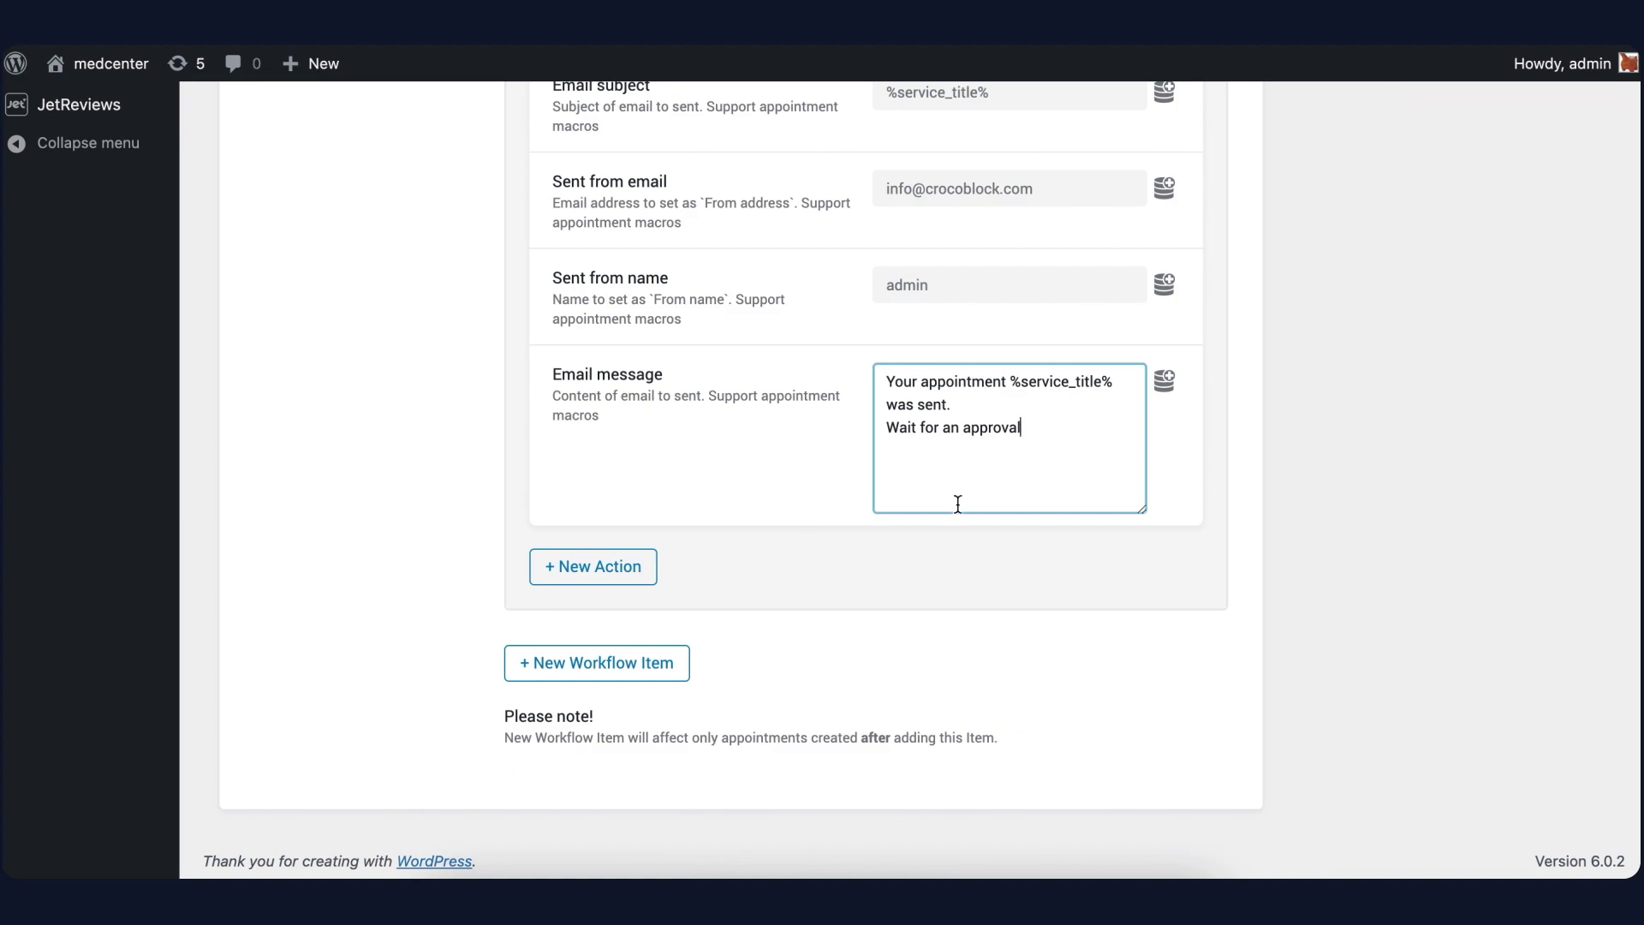
# Add a workflow item on Appointment Status Changed to Cancelled, with a Send Email action
pyautogui.click(624, 661)
pyautogui.scroll(-3, 624, 660)
pyautogui.scroll(-1, 625, 651)
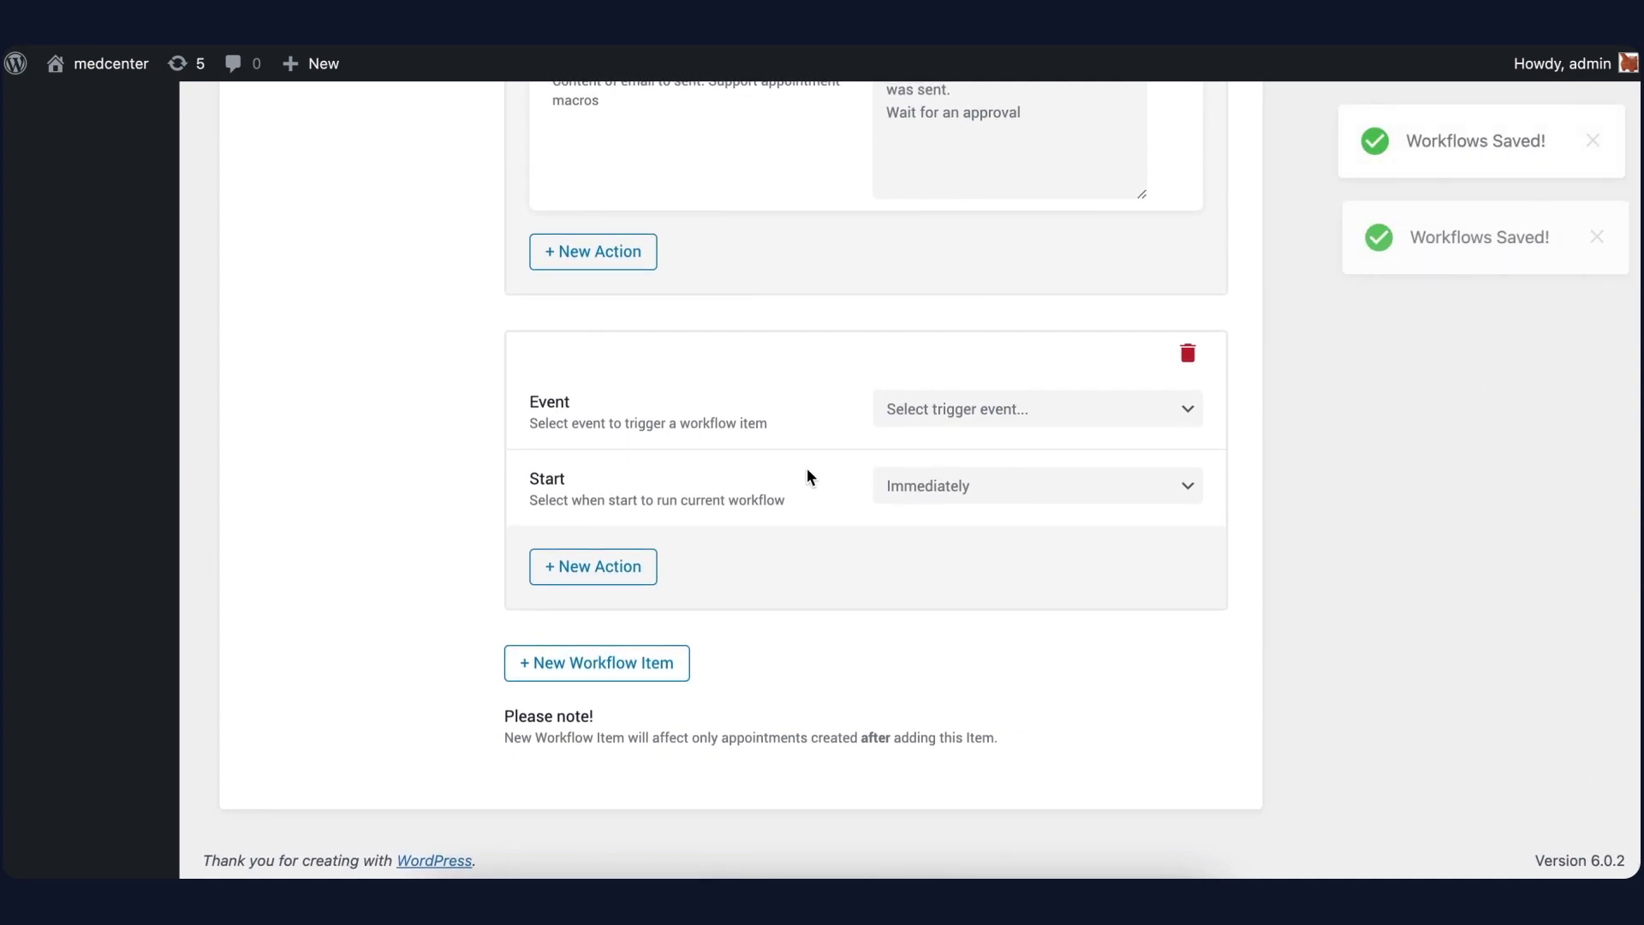
pyautogui.click(930, 415)
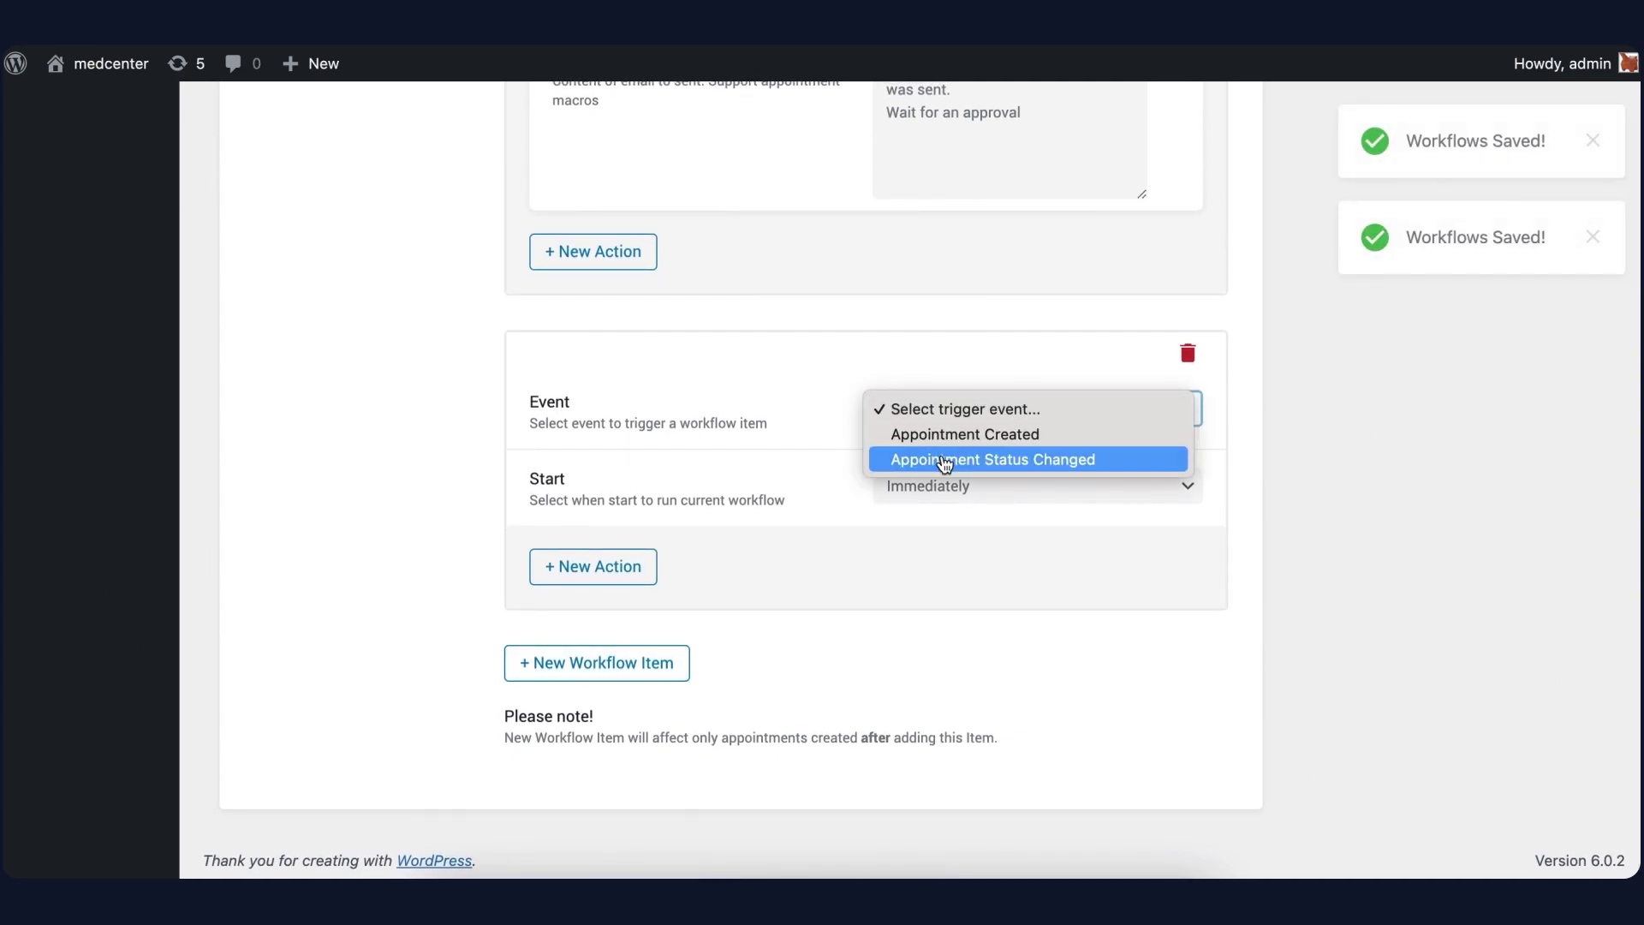
pyautogui.click(944, 463)
pyautogui.scroll(-2, 866, 459)
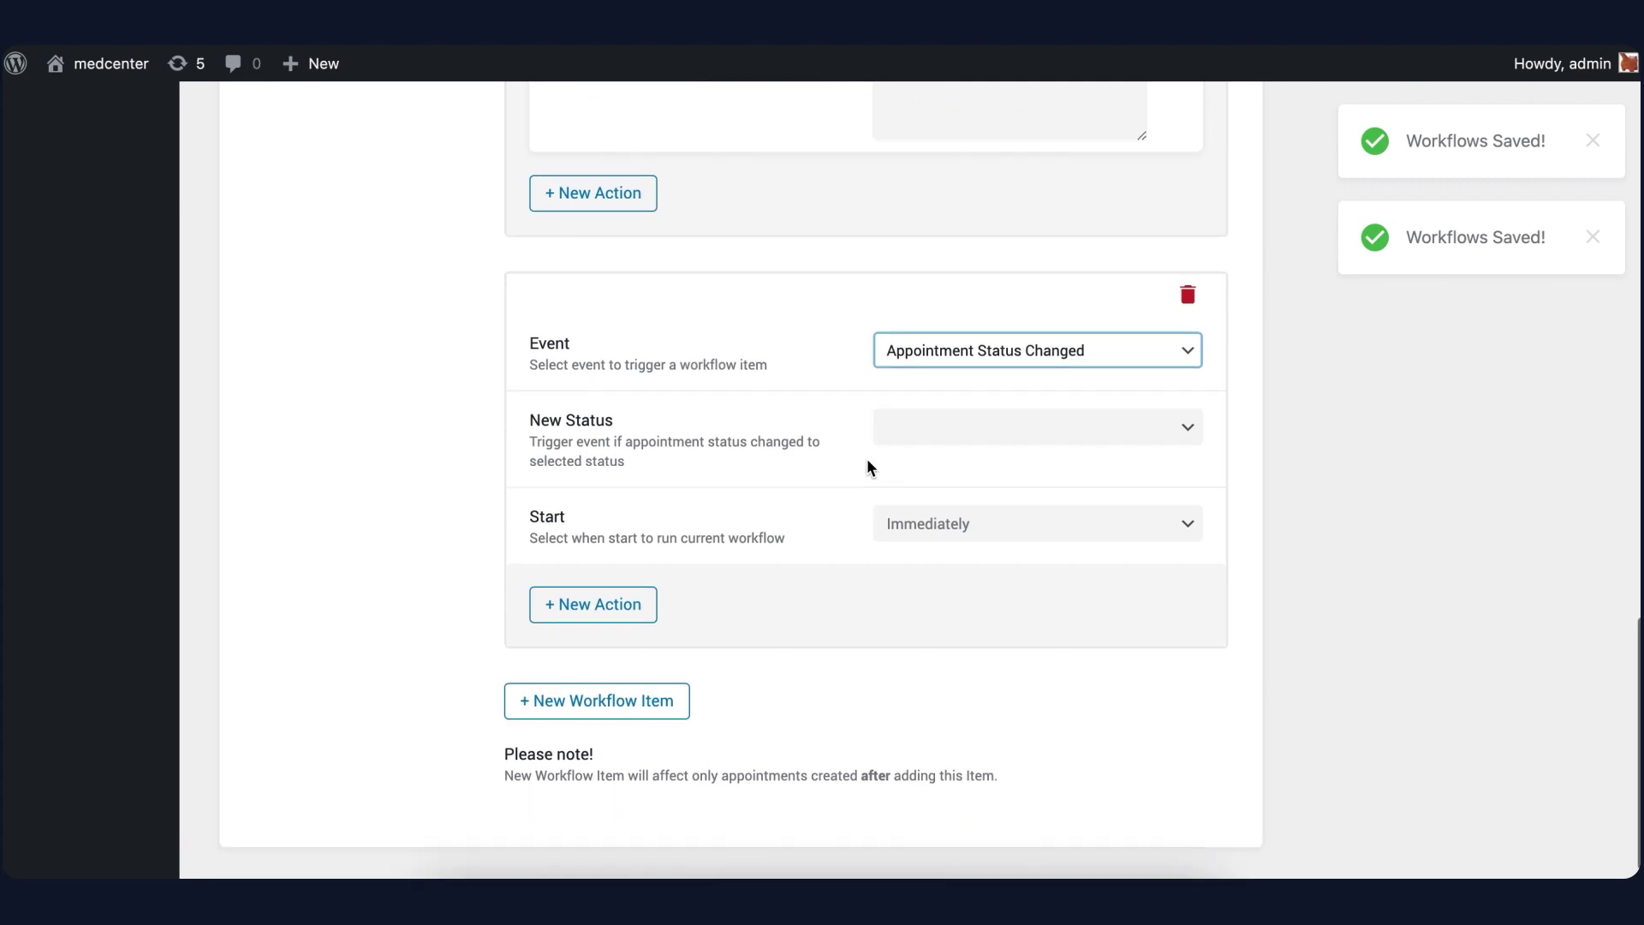
pyautogui.click(903, 396)
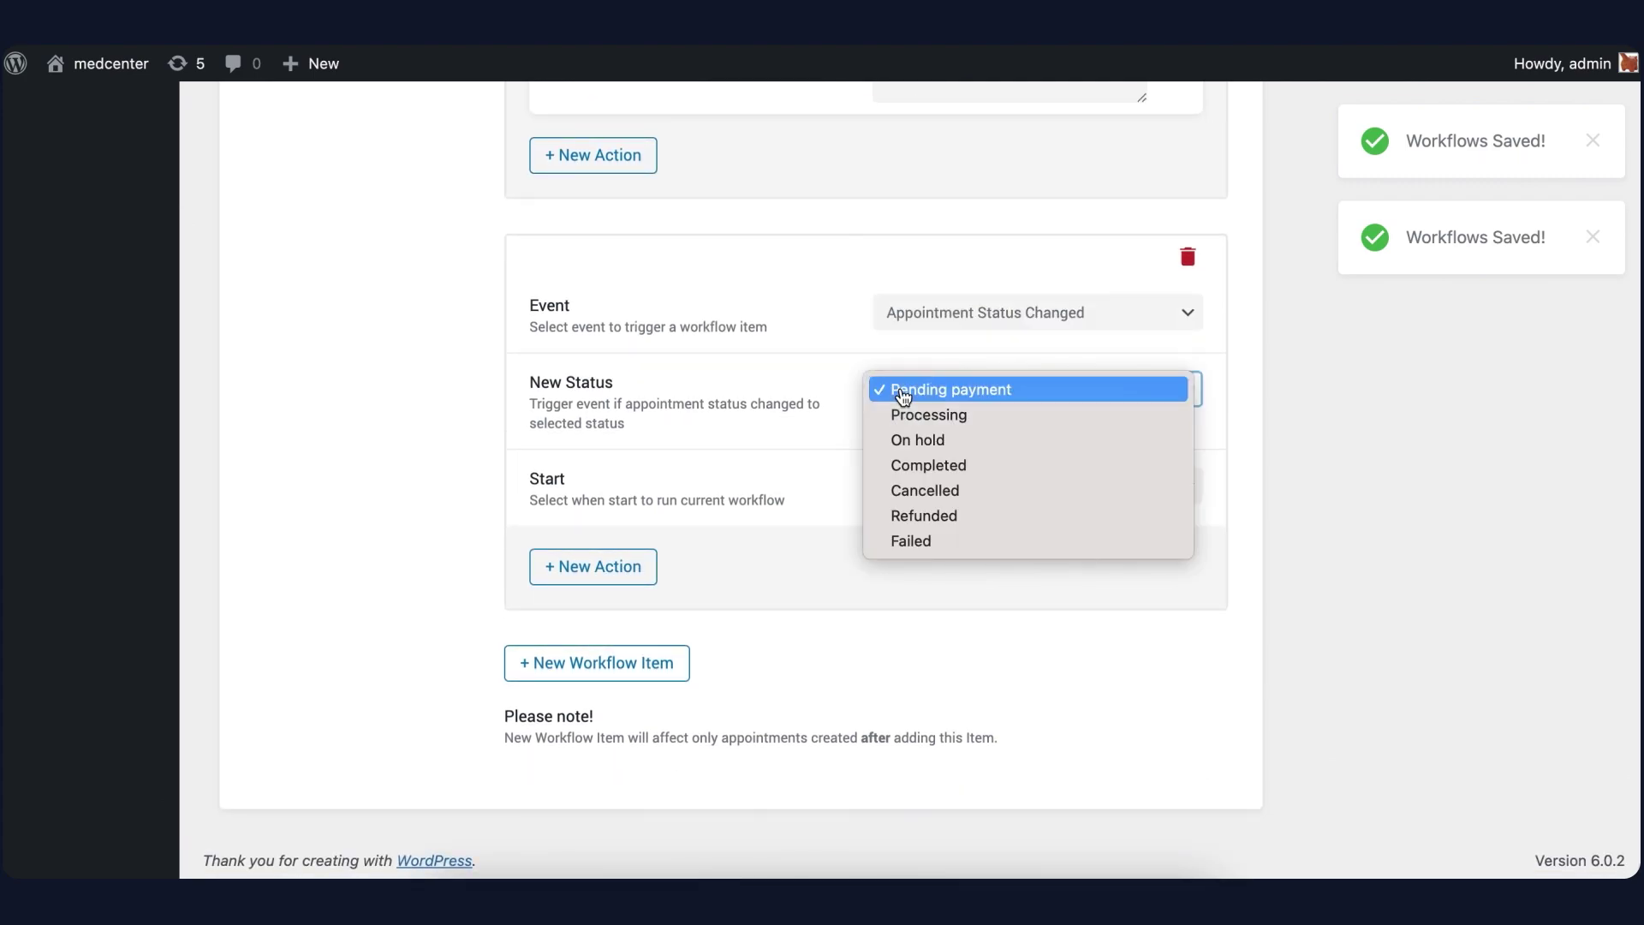
pyautogui.click(929, 490)
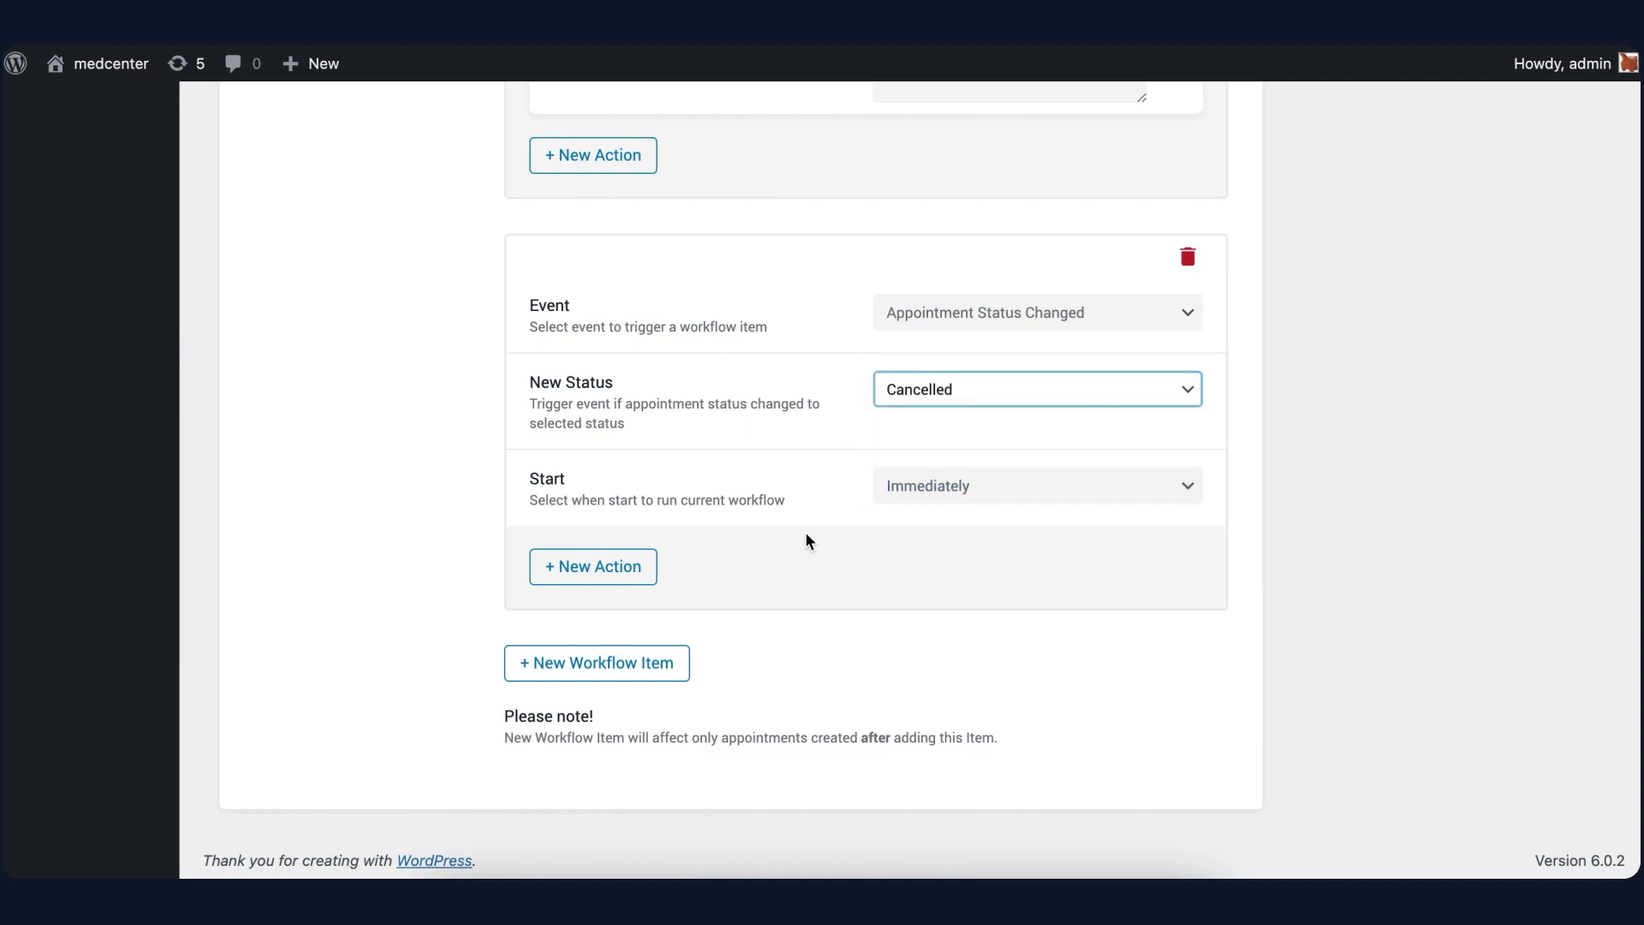
pyautogui.click(587, 565)
# Name the action 'User cancel notification' and address it to %appointment_user_email%
pyautogui.scroll(-3, 645, 521)
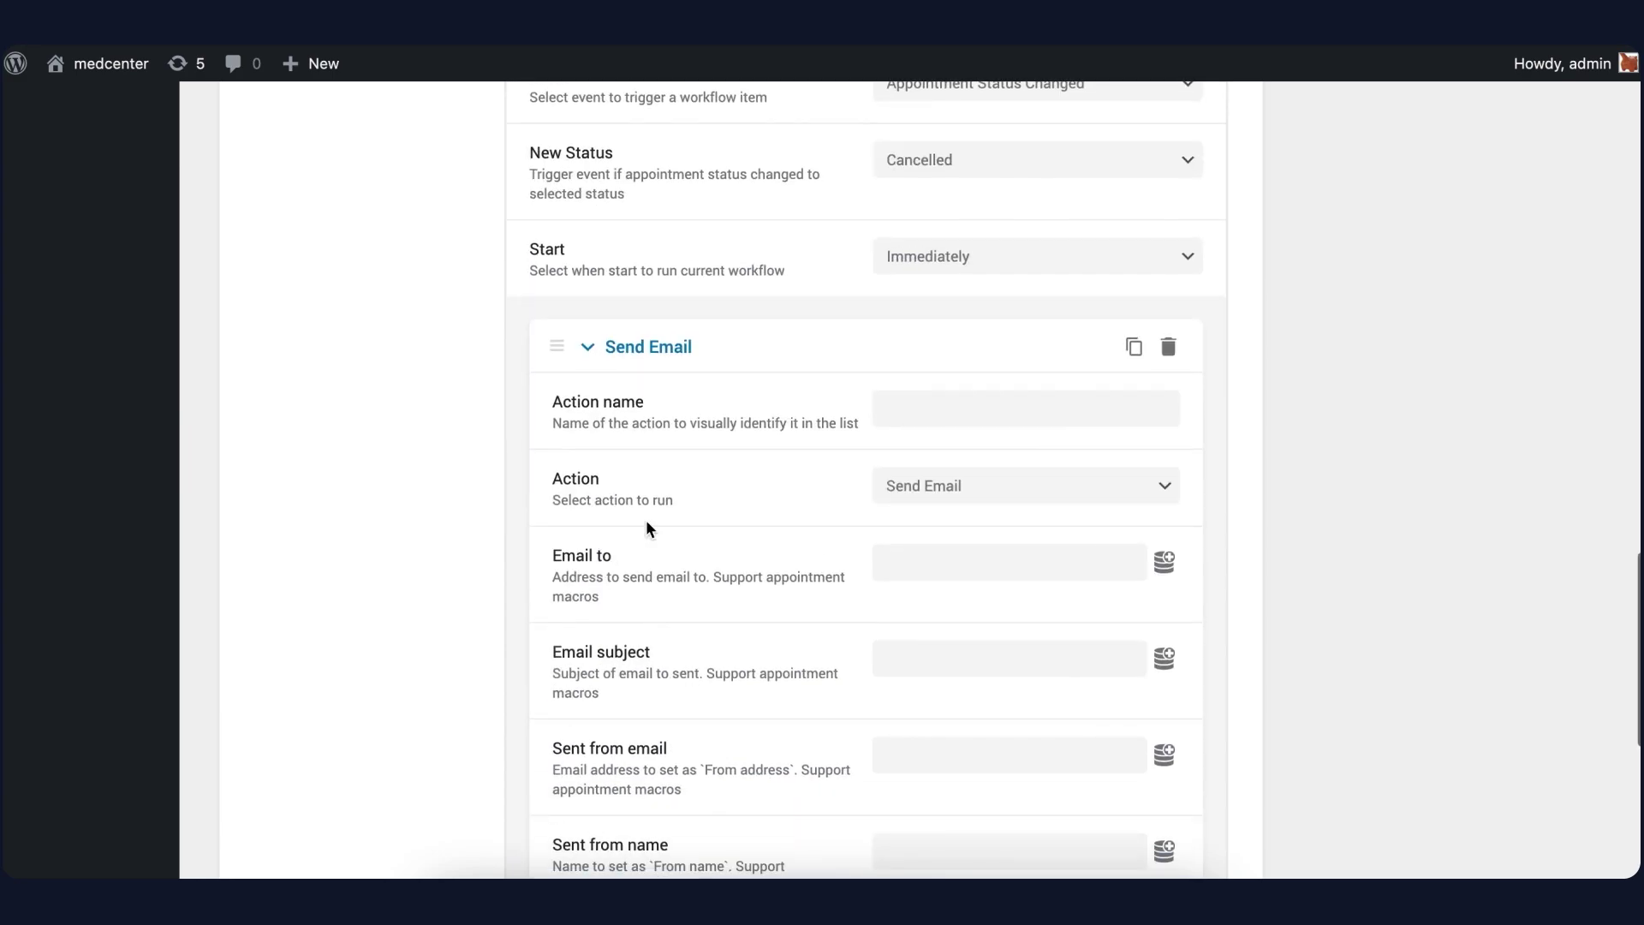
pyautogui.click(962, 407)
pyautogui.write('u')
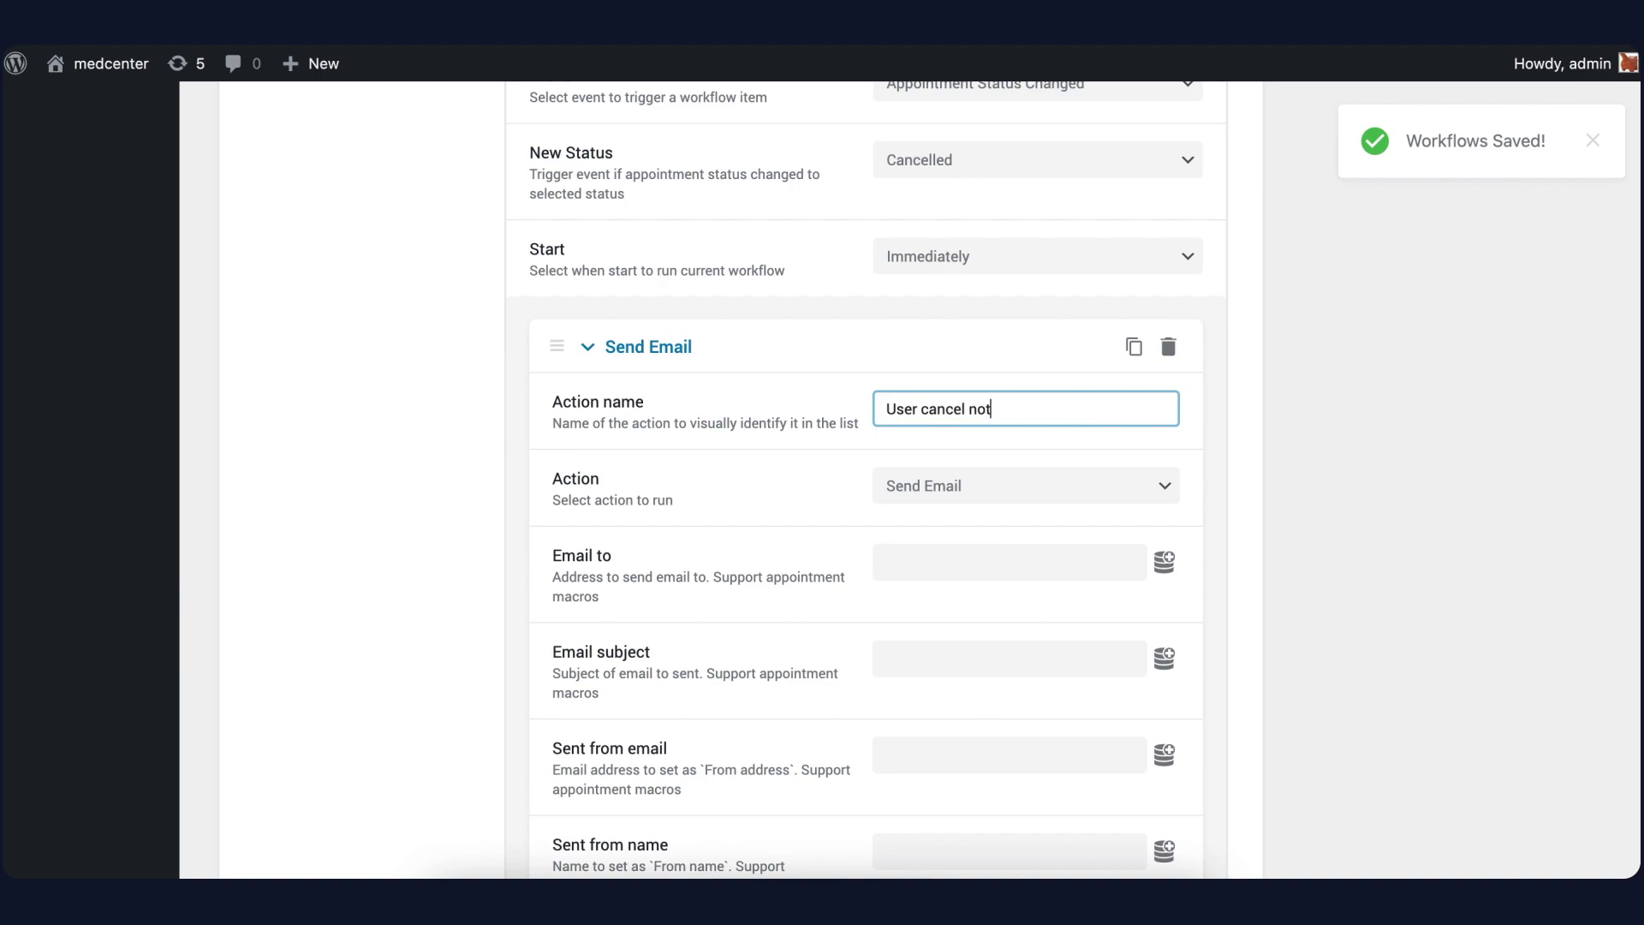
pyautogui.write('ser cancel notification')
pyautogui.scroll(-3, 983, 526)
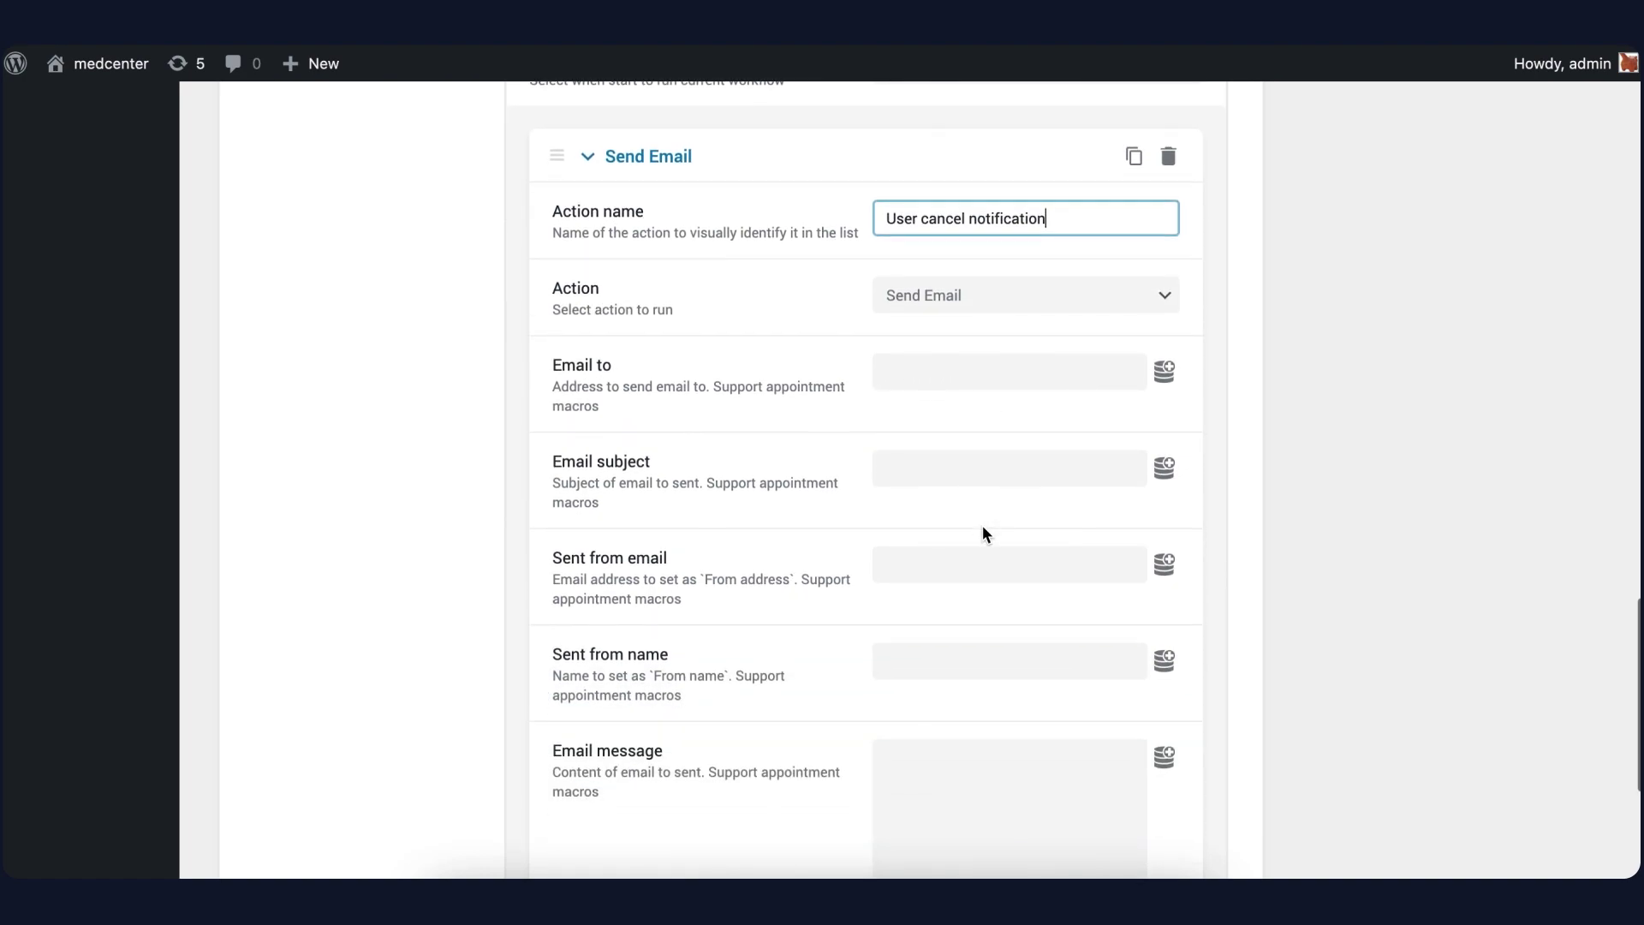
pyautogui.click(1163, 375)
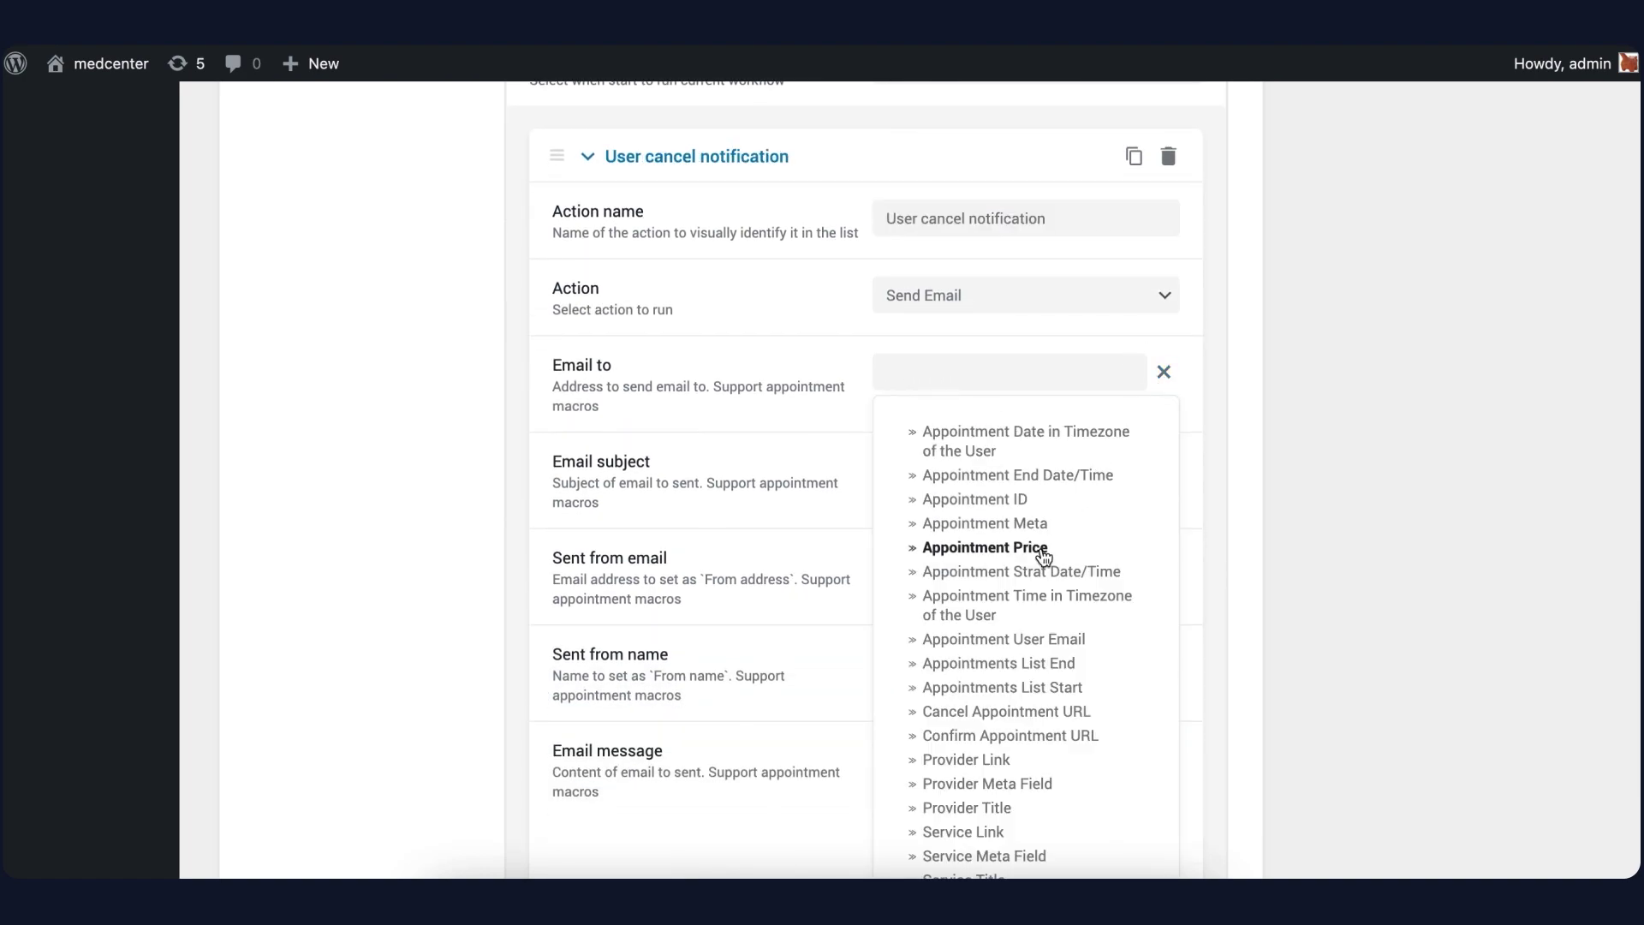
pyautogui.click(1016, 640)
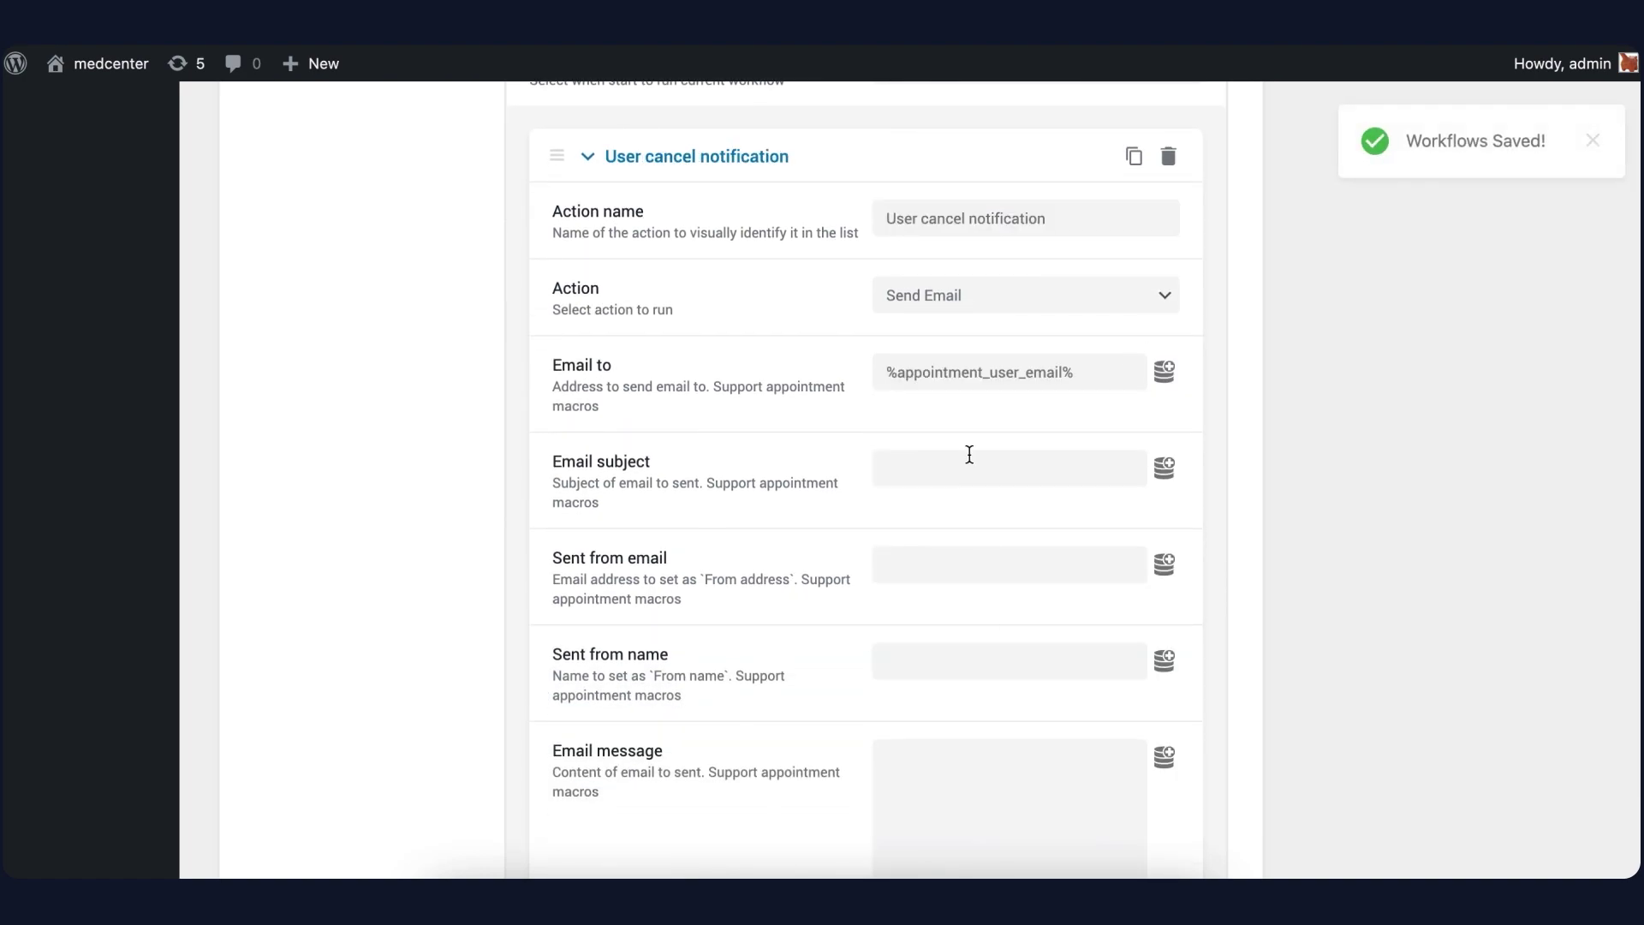
# Set subject %service_title%, fill sender details, and write 'Sorry, your appointment was canceled.'
pyautogui.scroll(-2, 969, 454)
pyautogui.click(1162, 334)
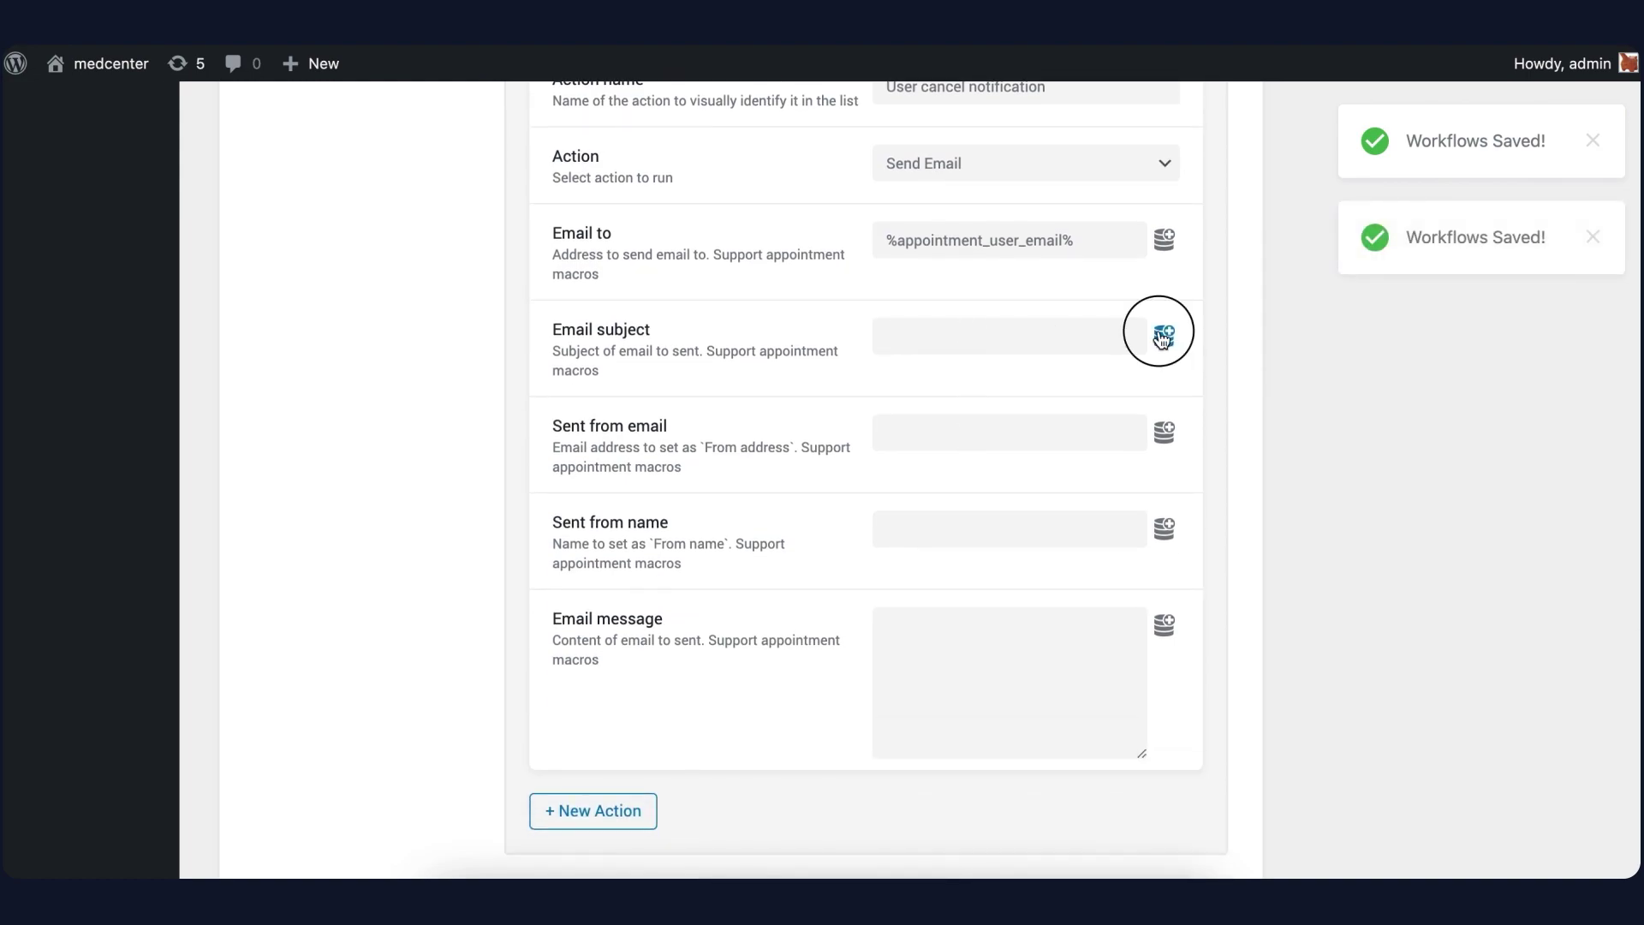
pyautogui.scroll(-1, 994, 613)
pyautogui.click(967, 769)
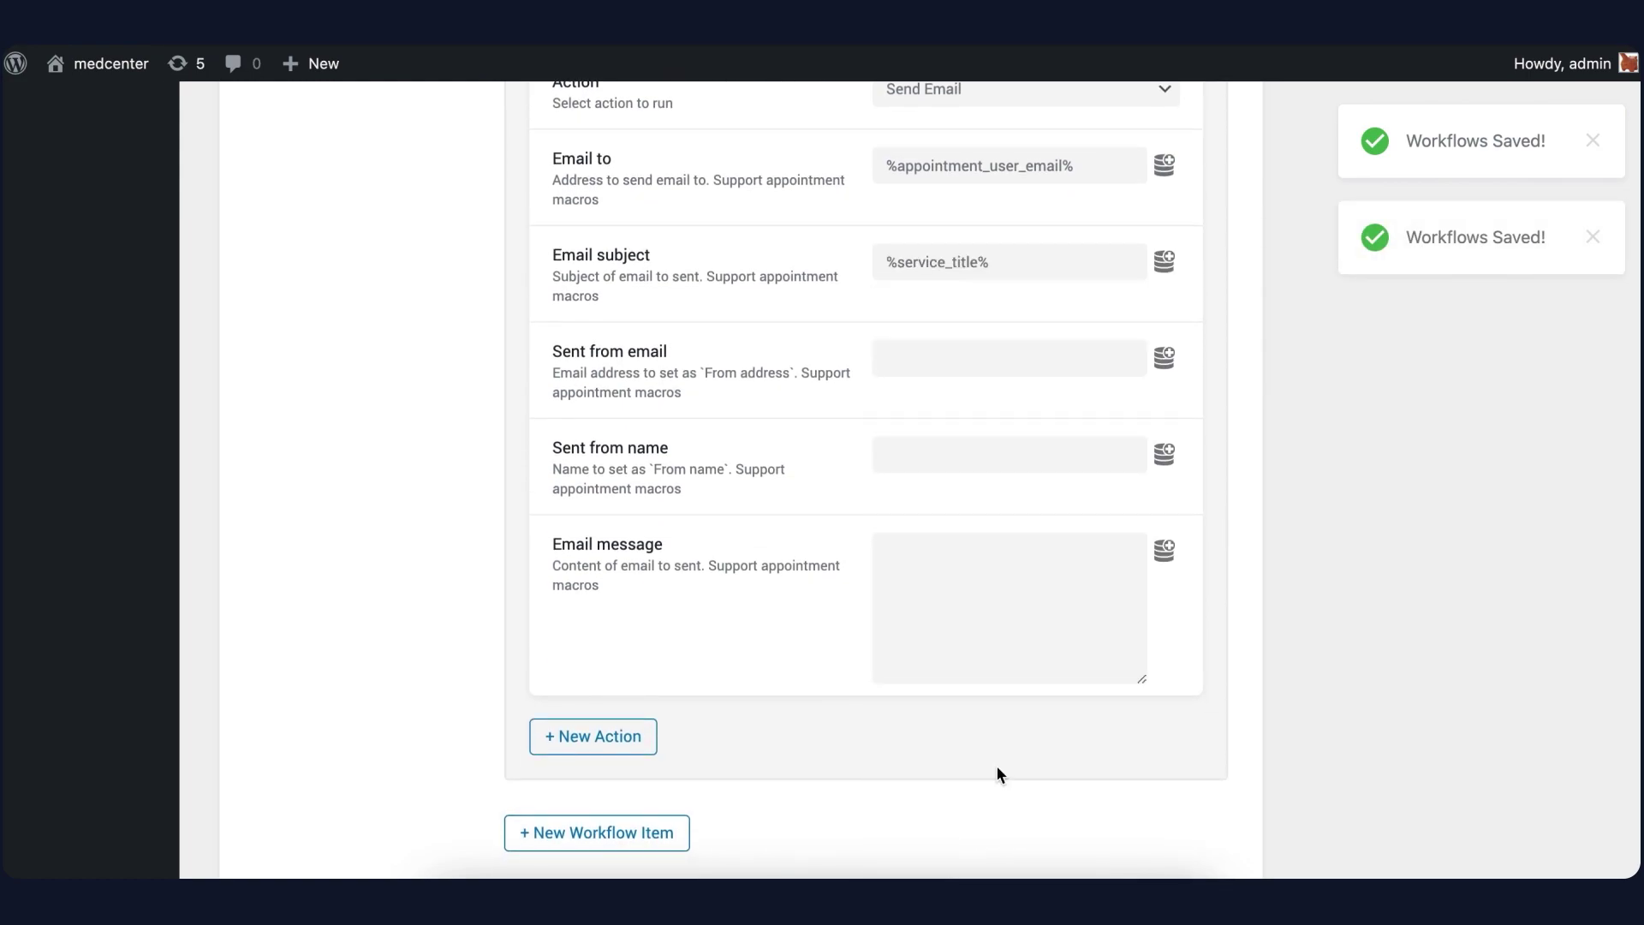
pyautogui.click(951, 349)
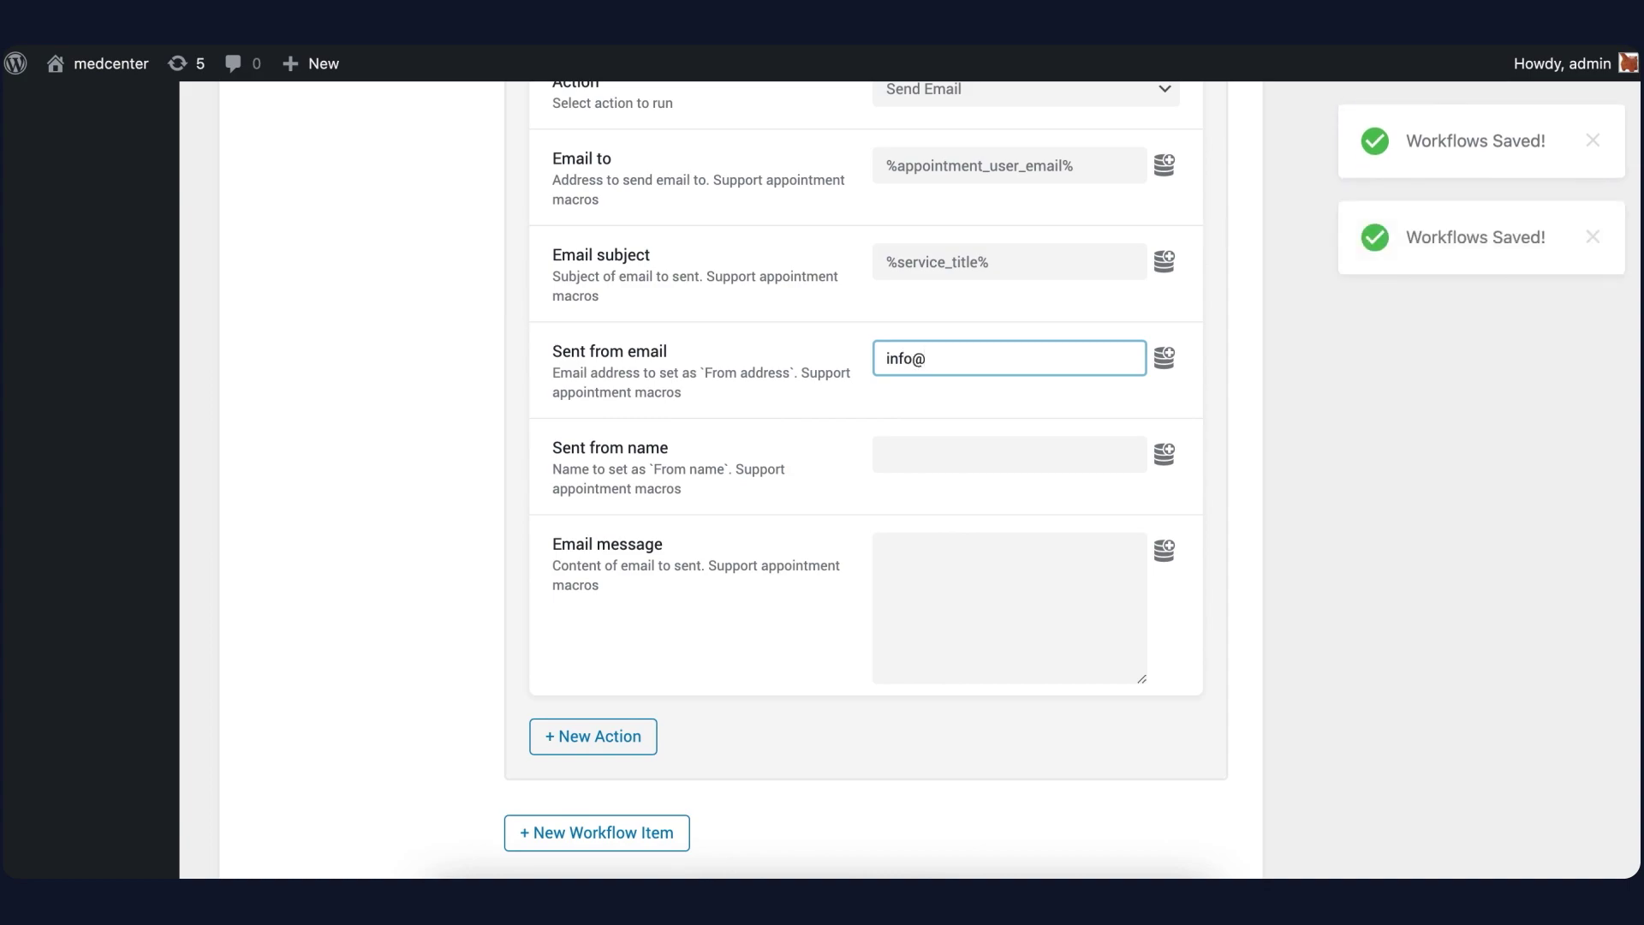
pyautogui.press('Tab')
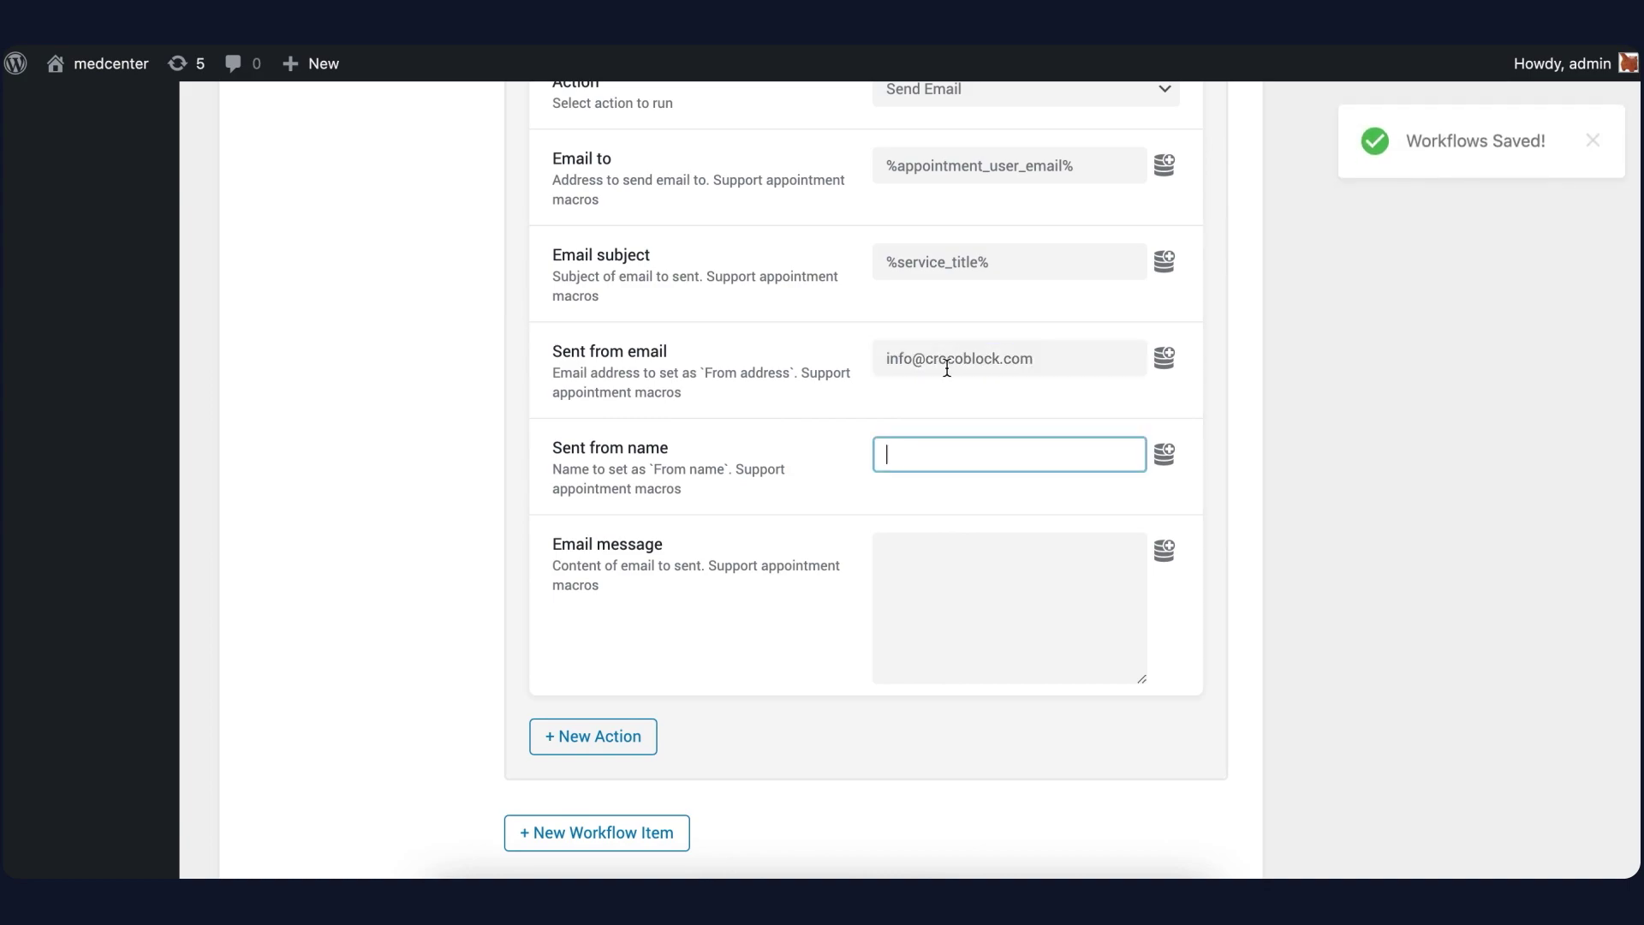
pyautogui.write('admin')
pyautogui.click(959, 584)
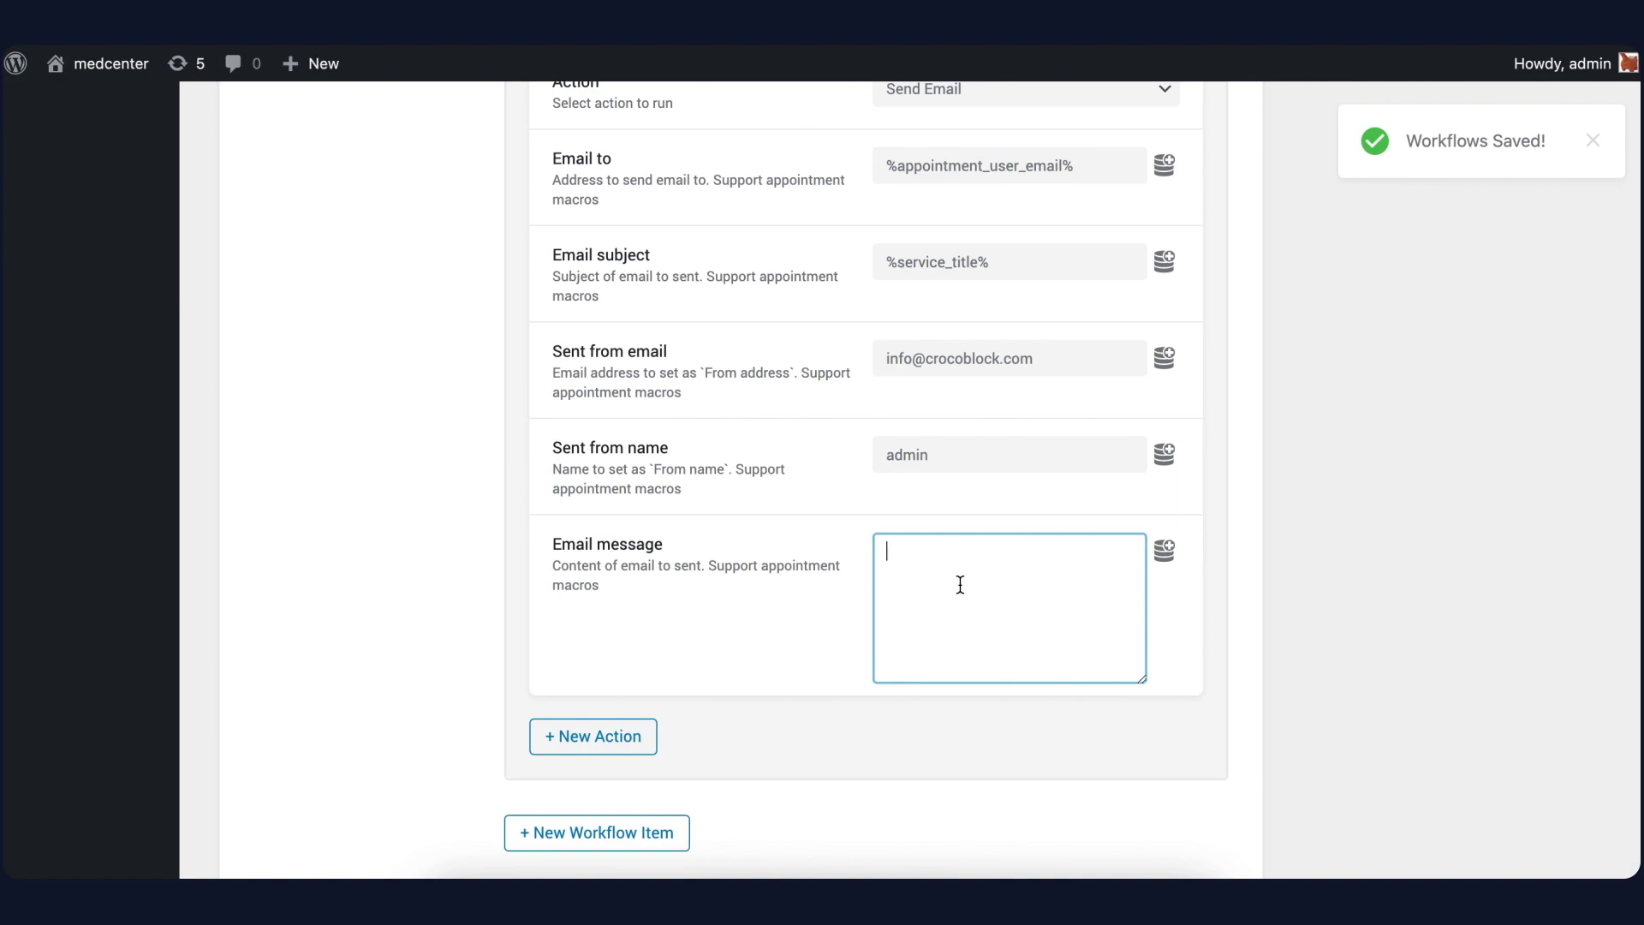
pyautogui.write('Sorry, y')
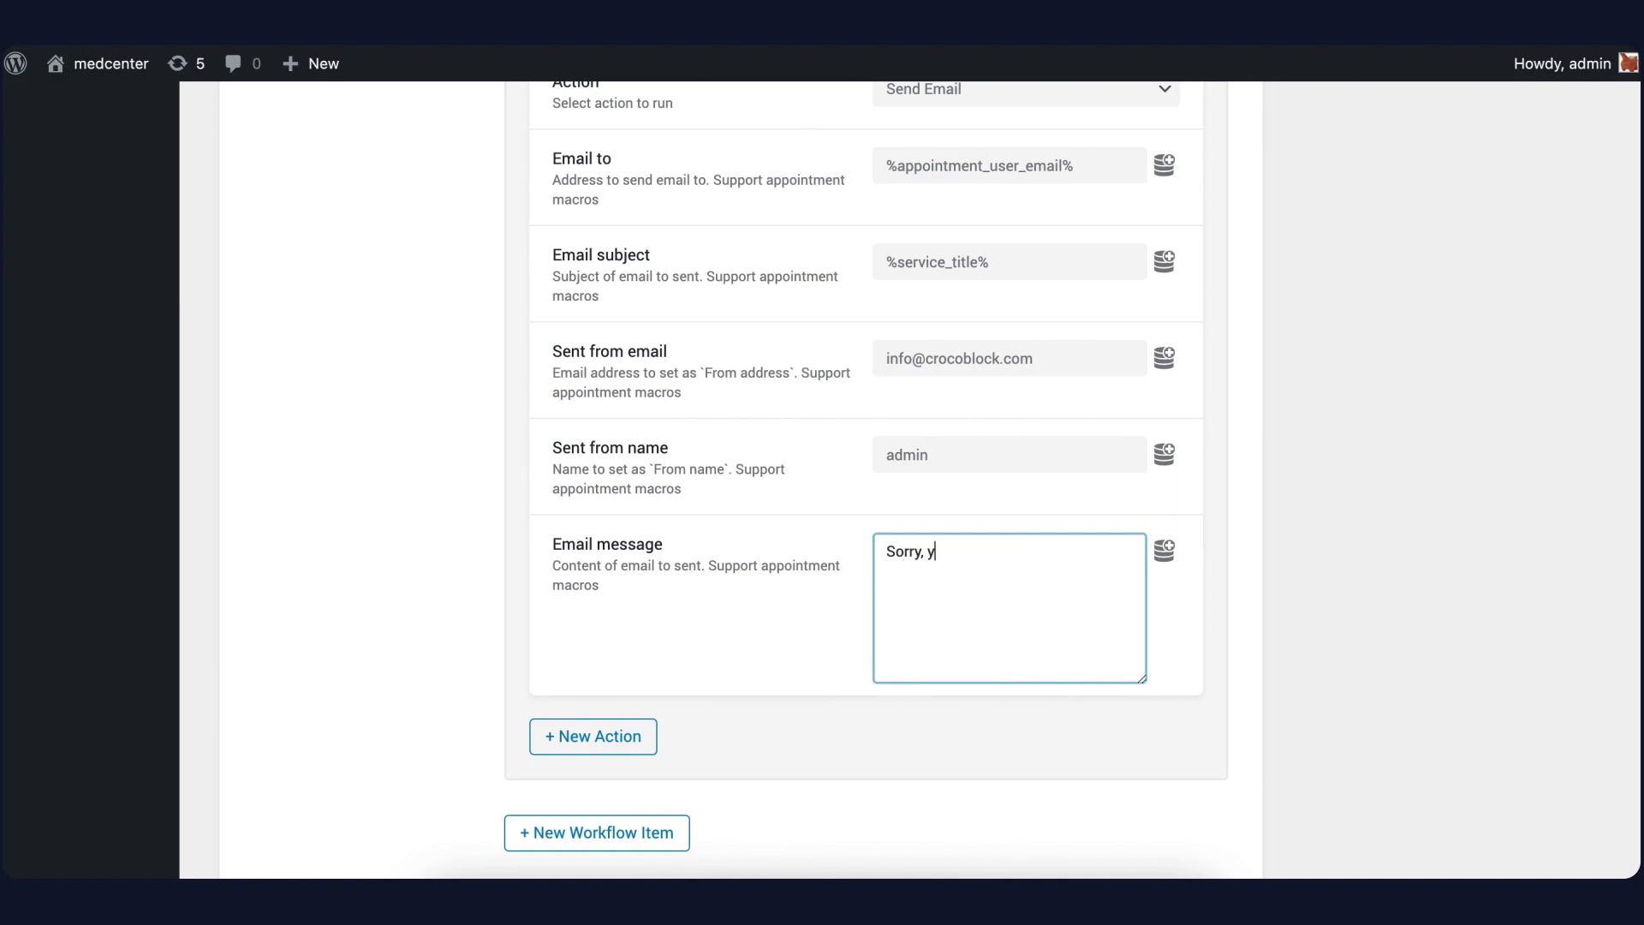
pyautogui.write('our appointment was ca')
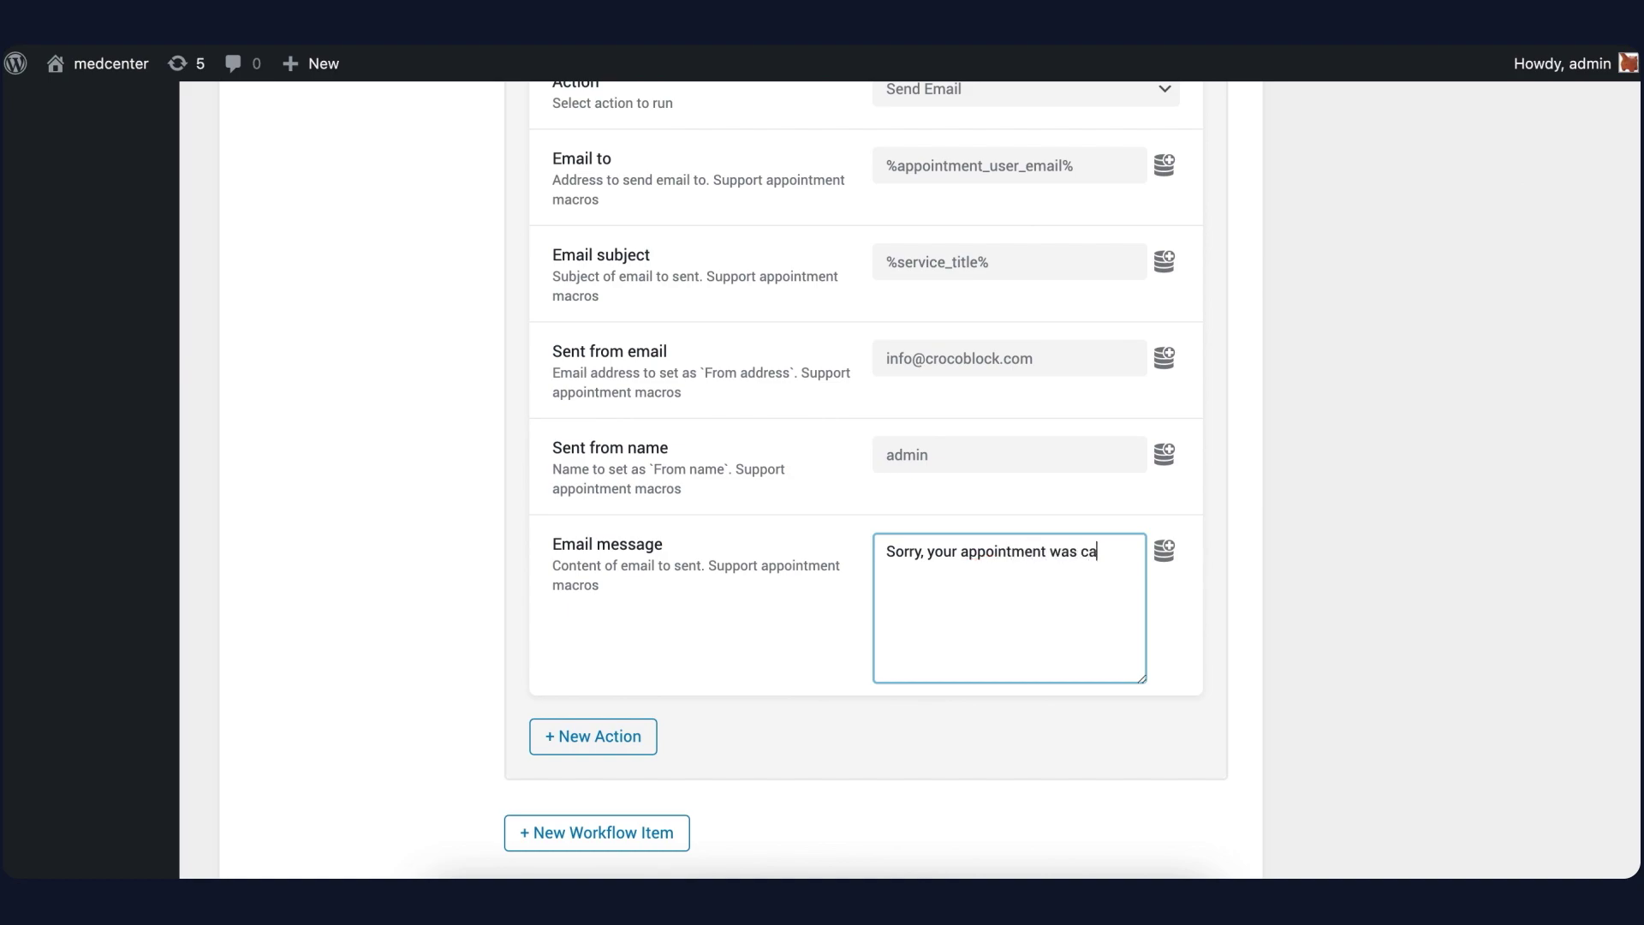
pyautogui.write('nceled.')
# Add a workflow item triggered by Appointment Status Changed to Completed
pyautogui.scroll(-2, 637, 676)
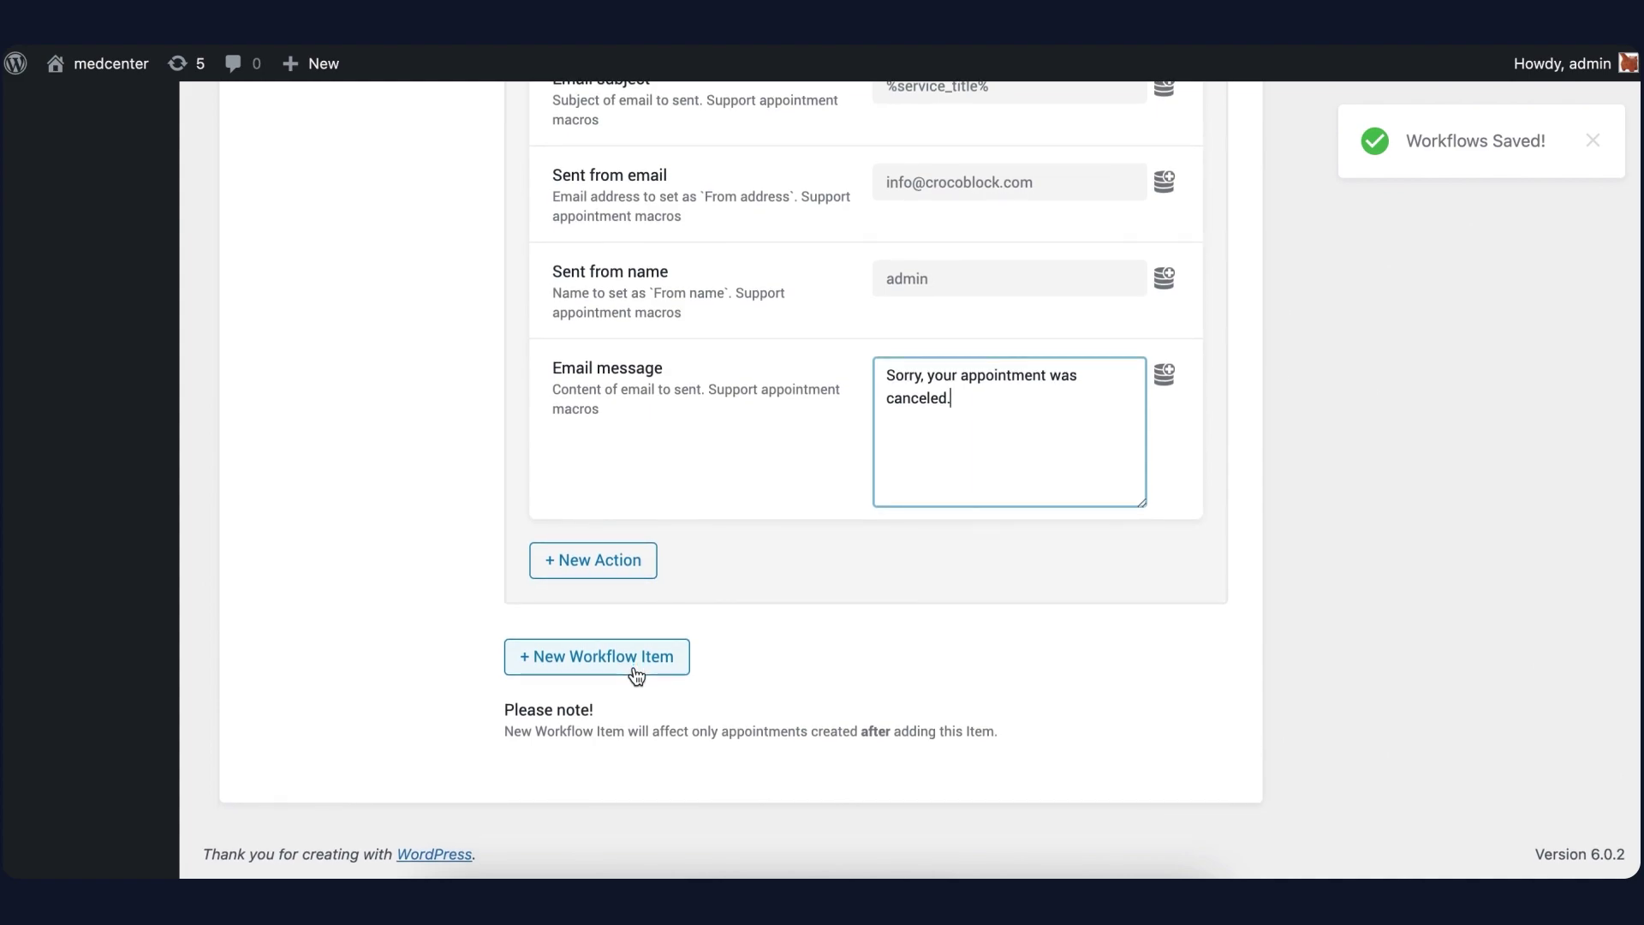
pyautogui.click(636, 676)
pyautogui.scroll(-4, 634, 670)
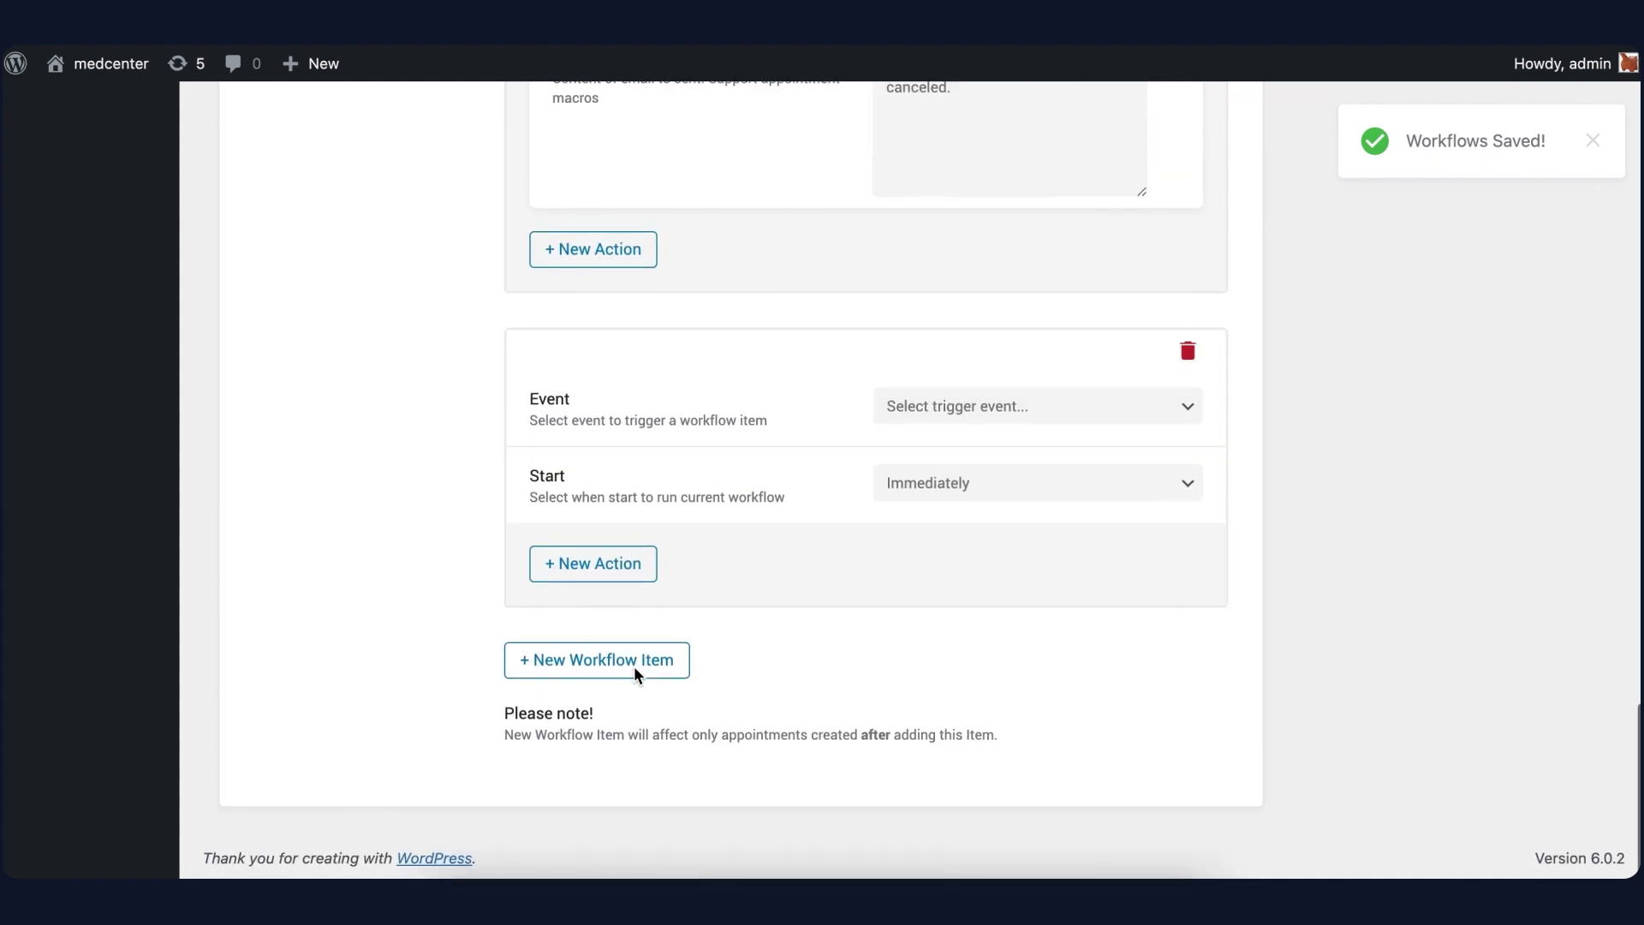
pyautogui.click(906, 407)
pyautogui.click(928, 460)
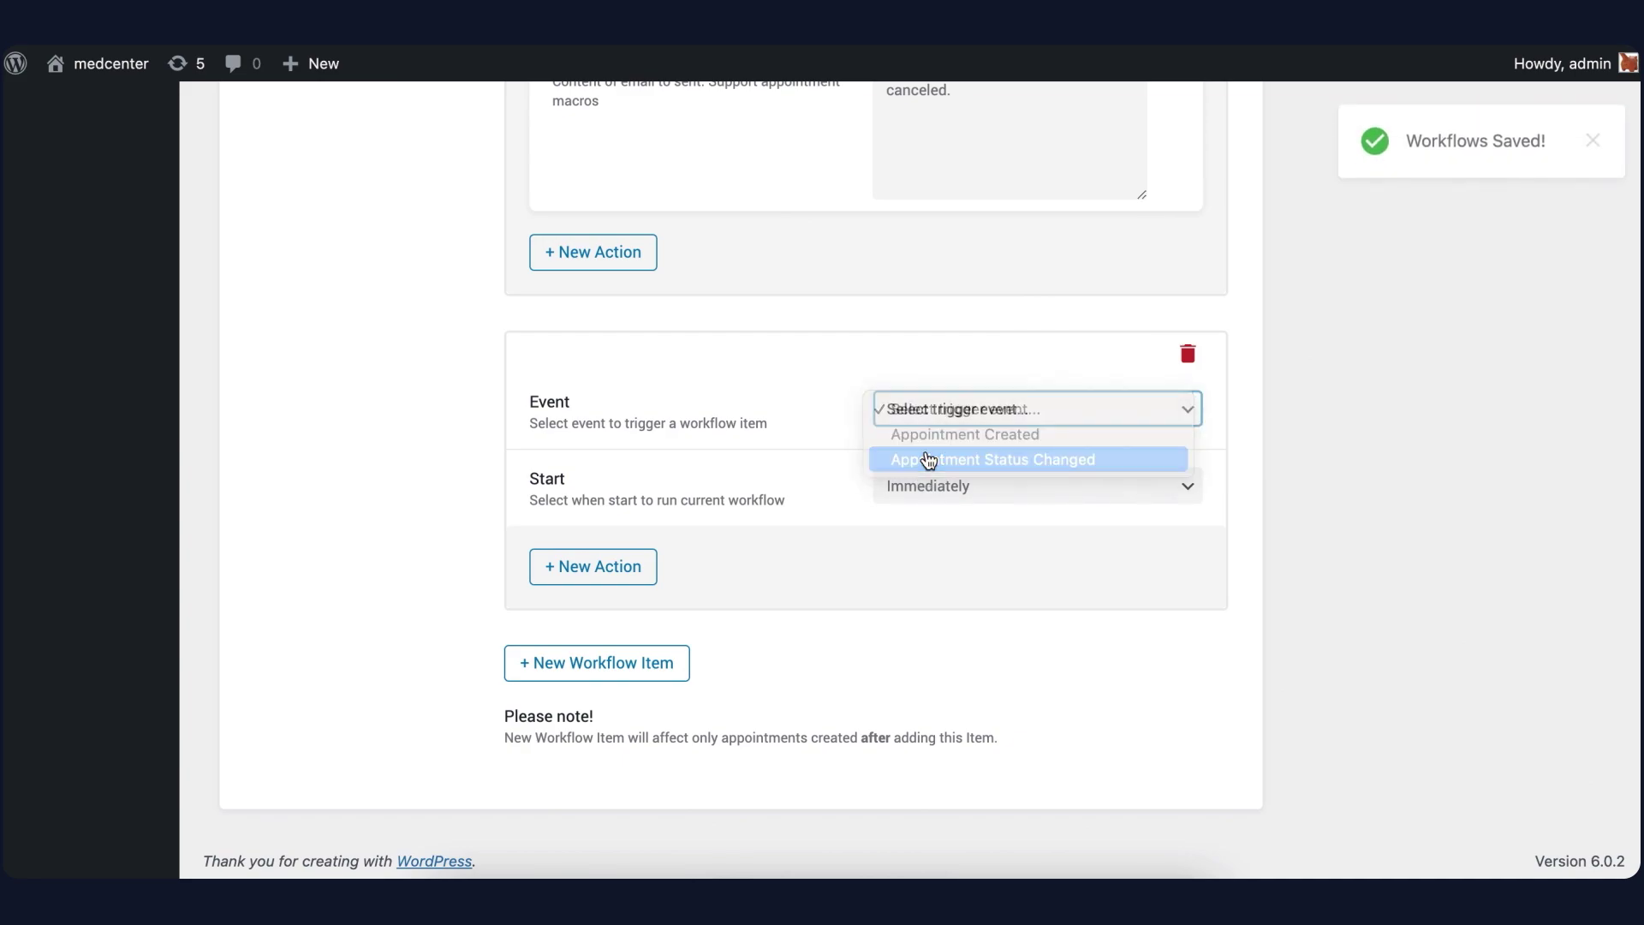
pyautogui.click(933, 494)
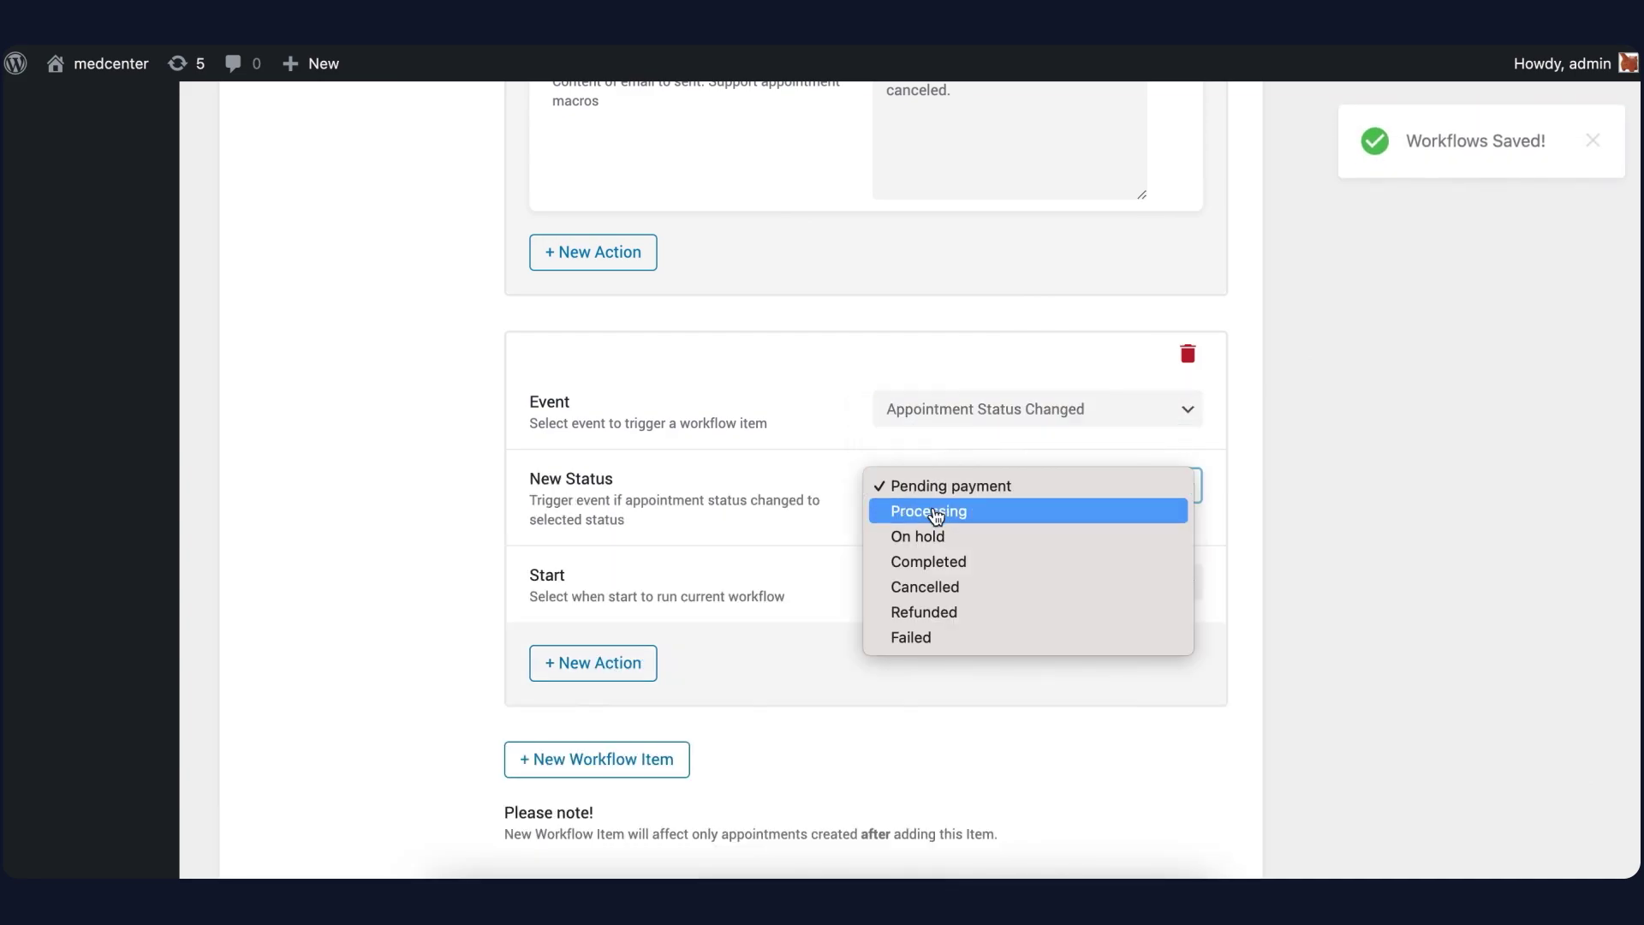
pyautogui.click(939, 570)
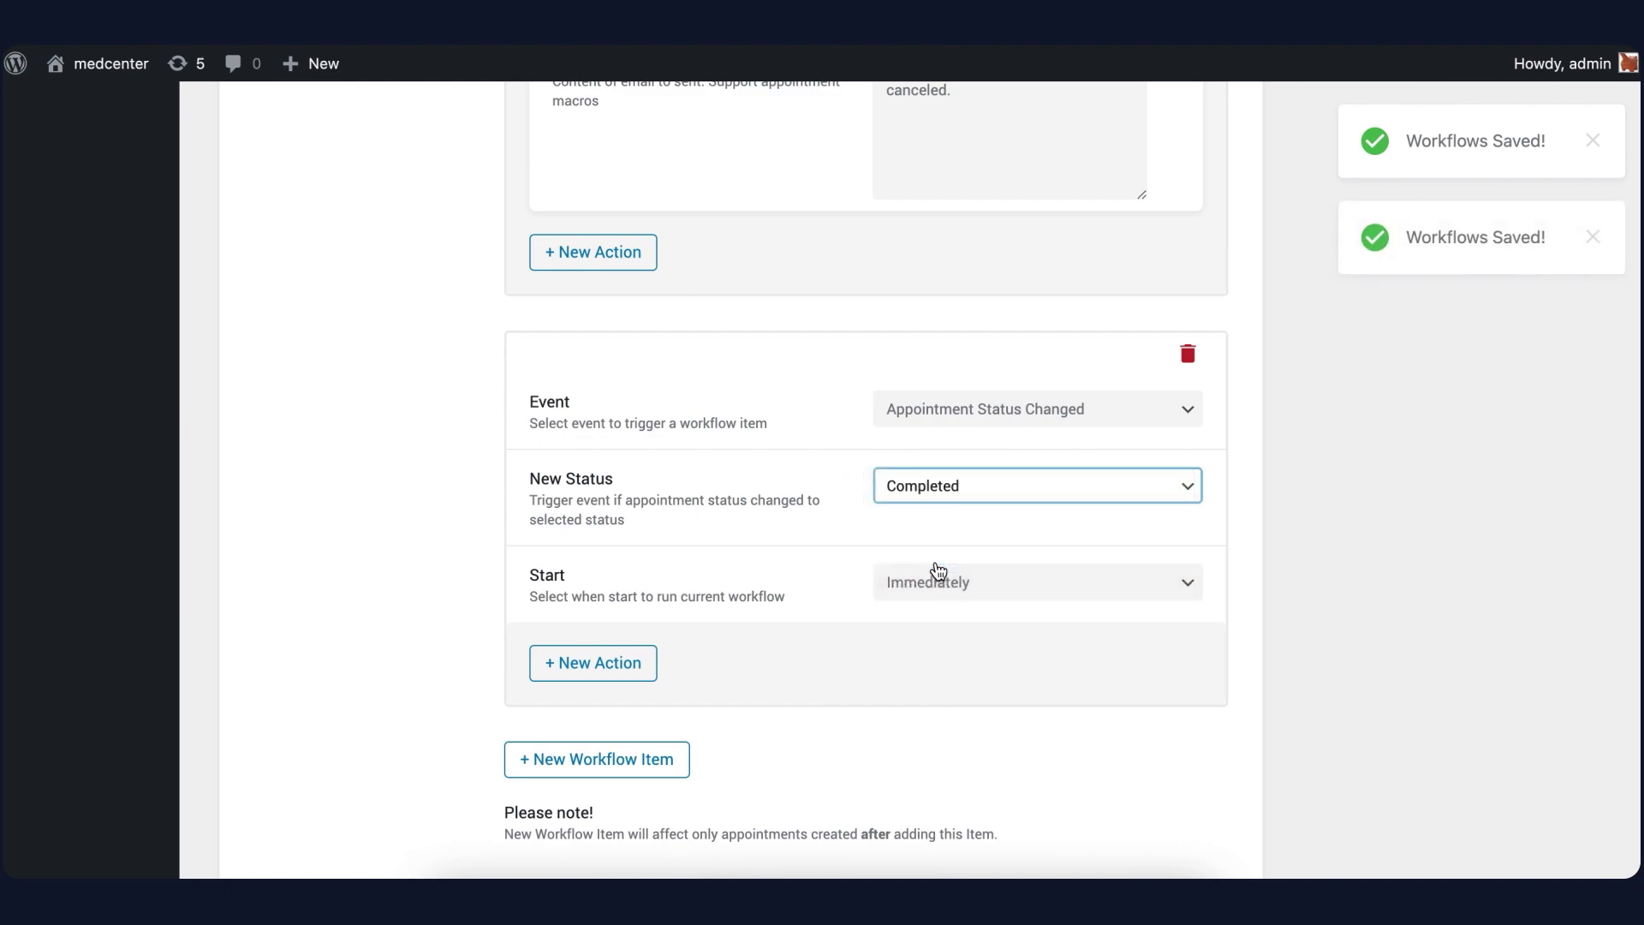
# Add a Send Email action named 'User approve notification' addressed to the appointment user's email
pyautogui.click(620, 677)
pyautogui.scroll(-5, 619, 647)
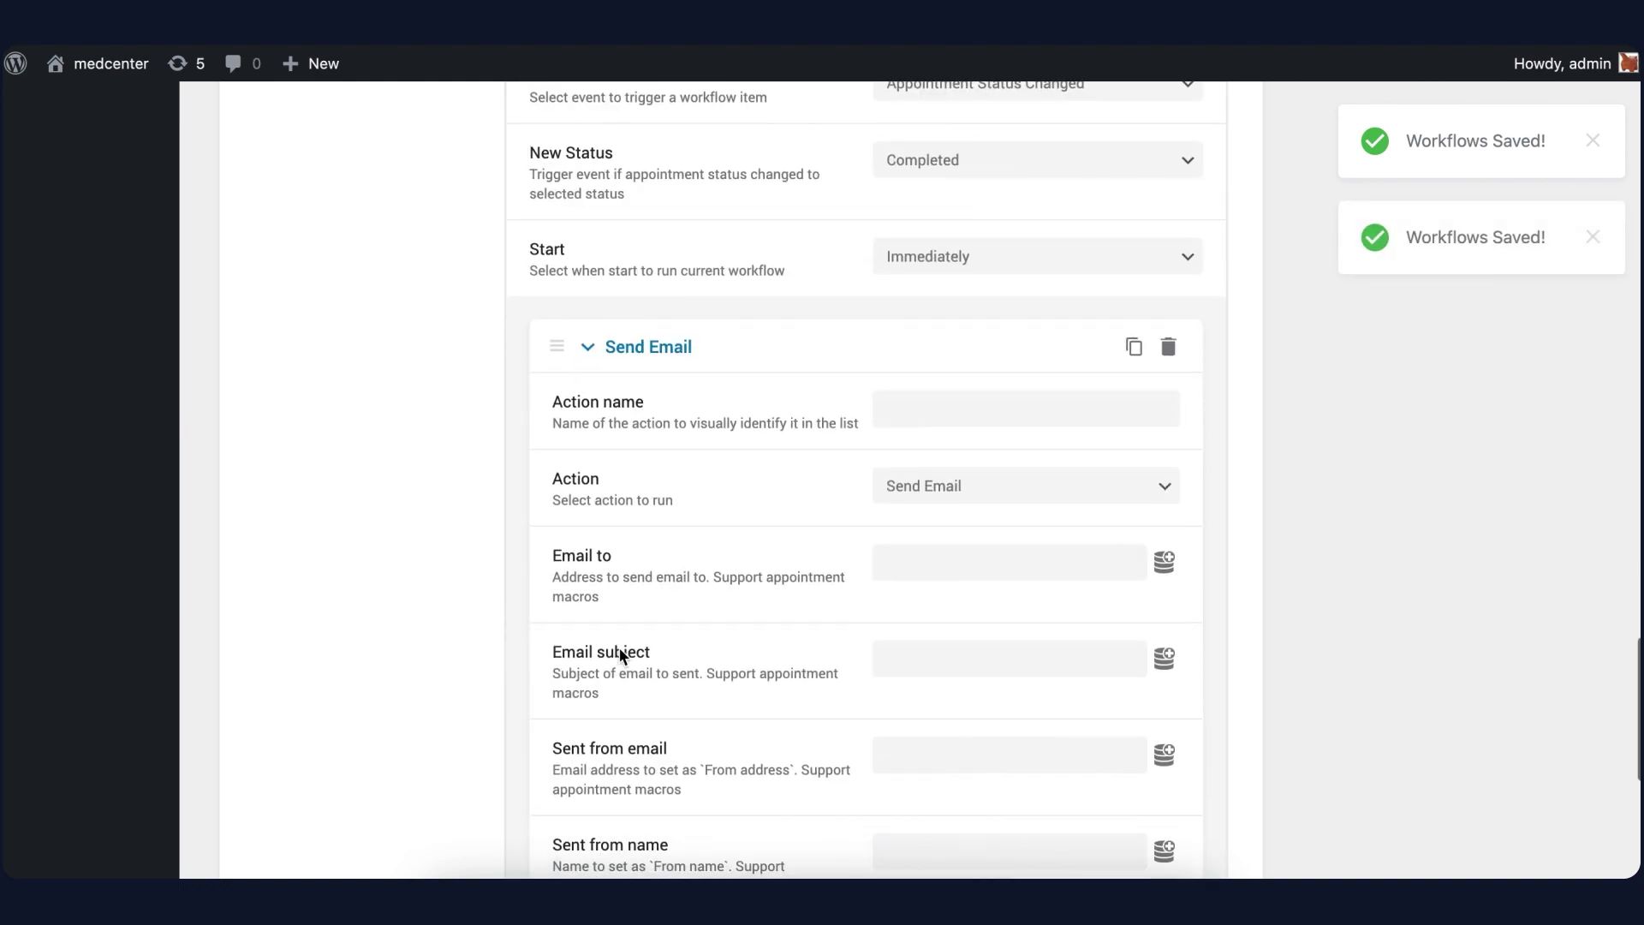
pyautogui.click(929, 279)
pyautogui.write('Us')
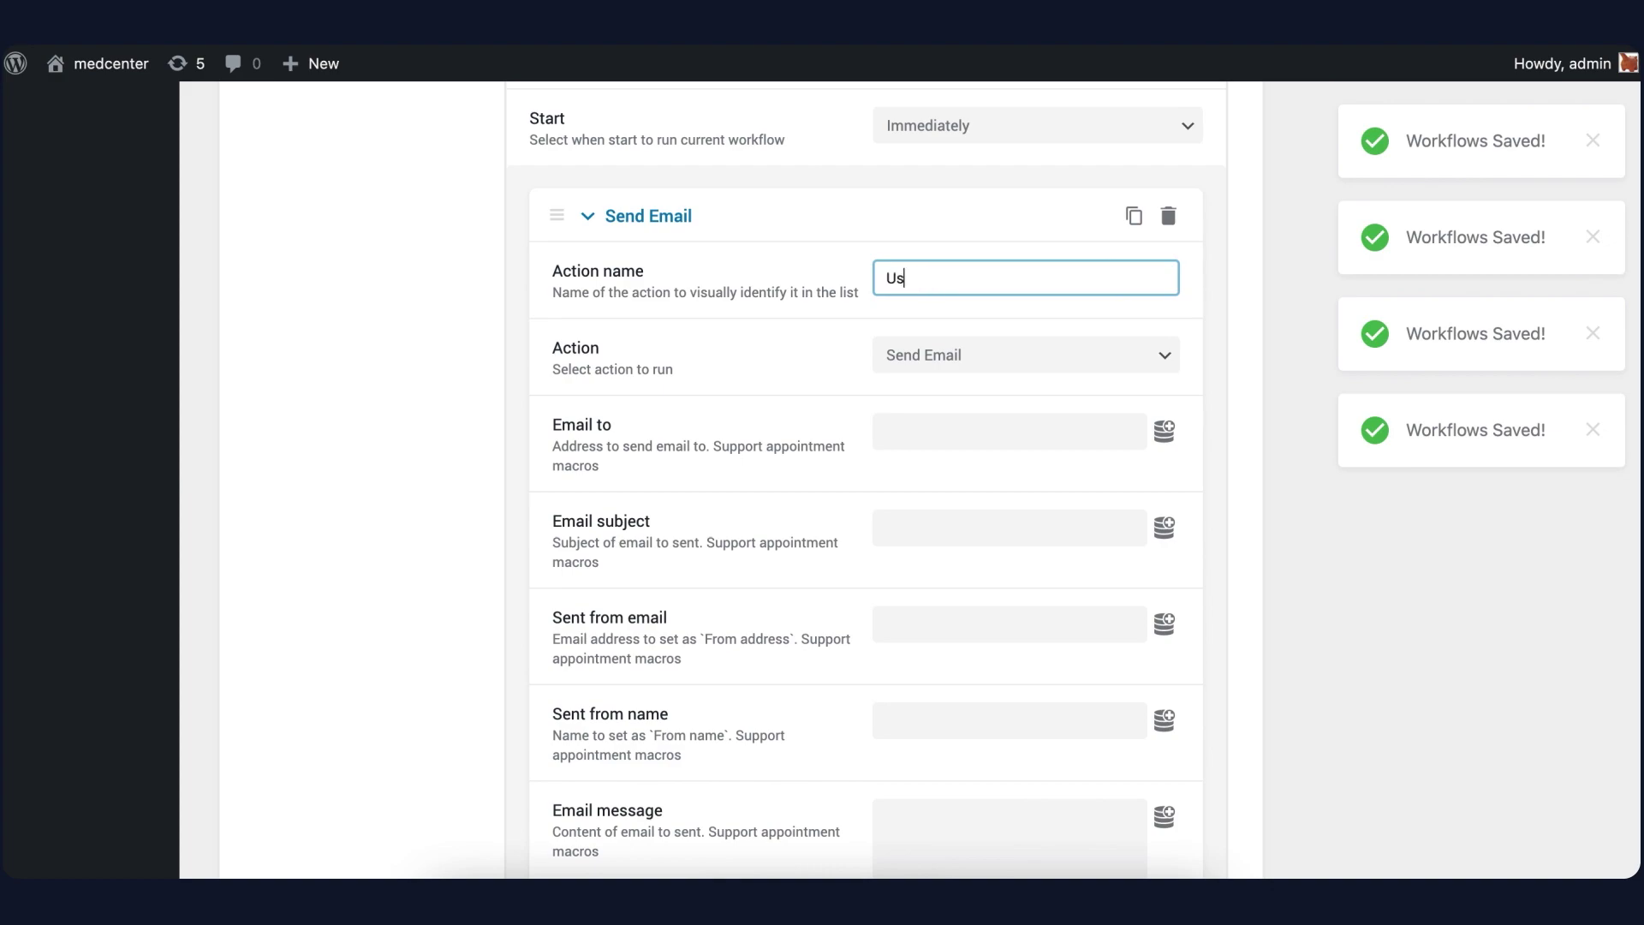
pyautogui.write('er approve notification')
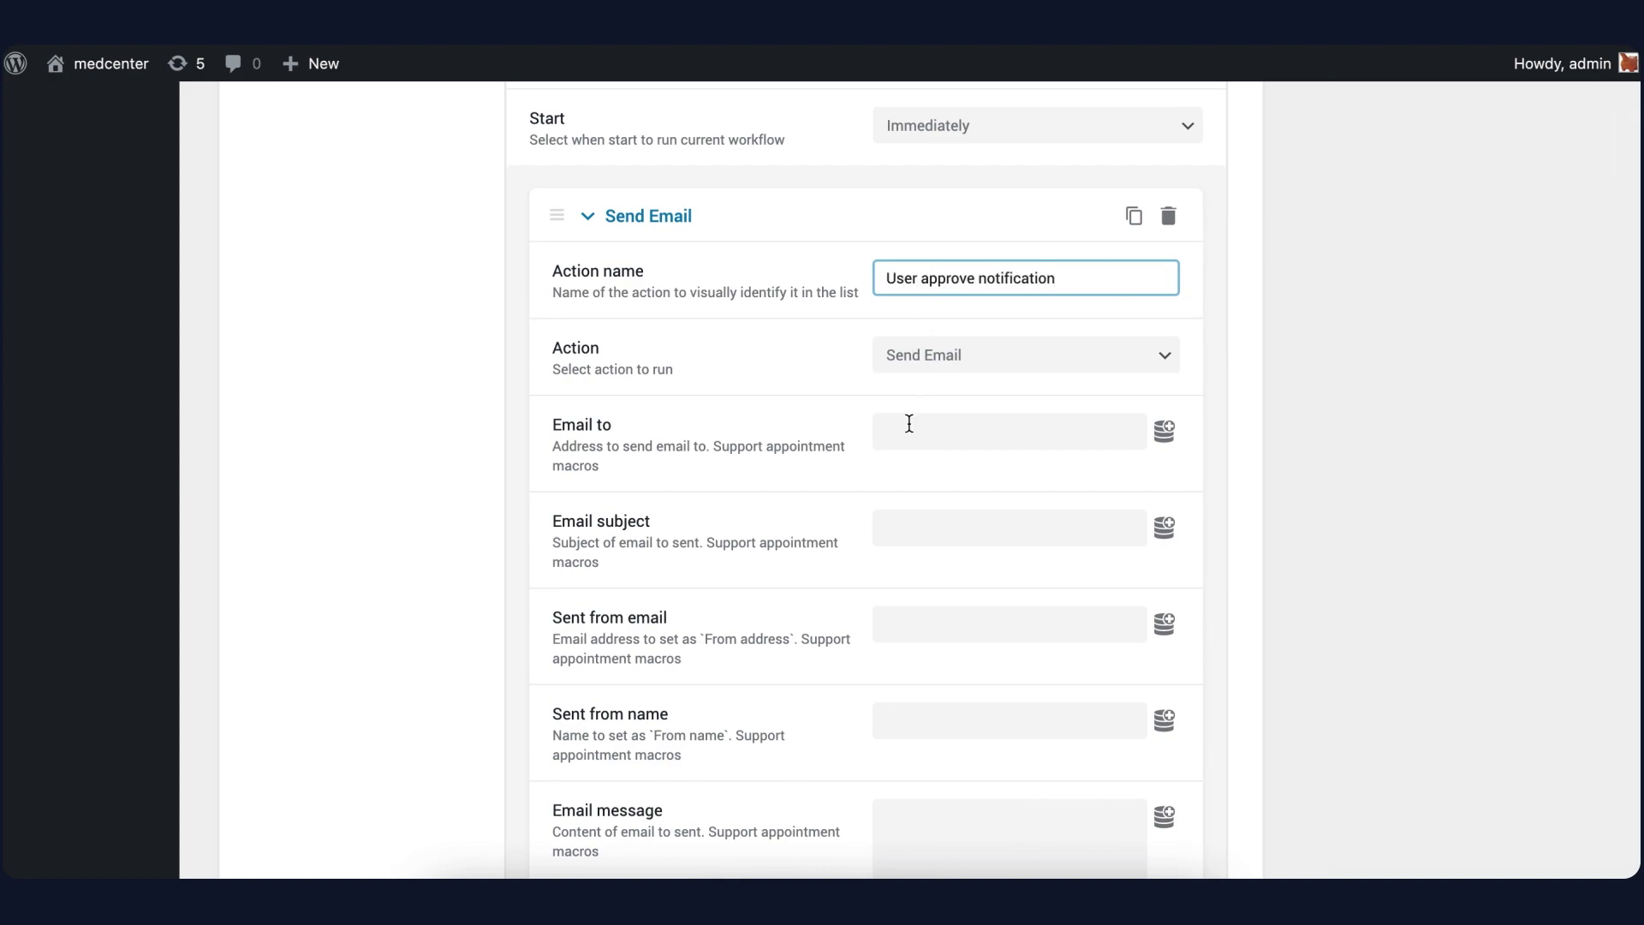
pyautogui.click(909, 423)
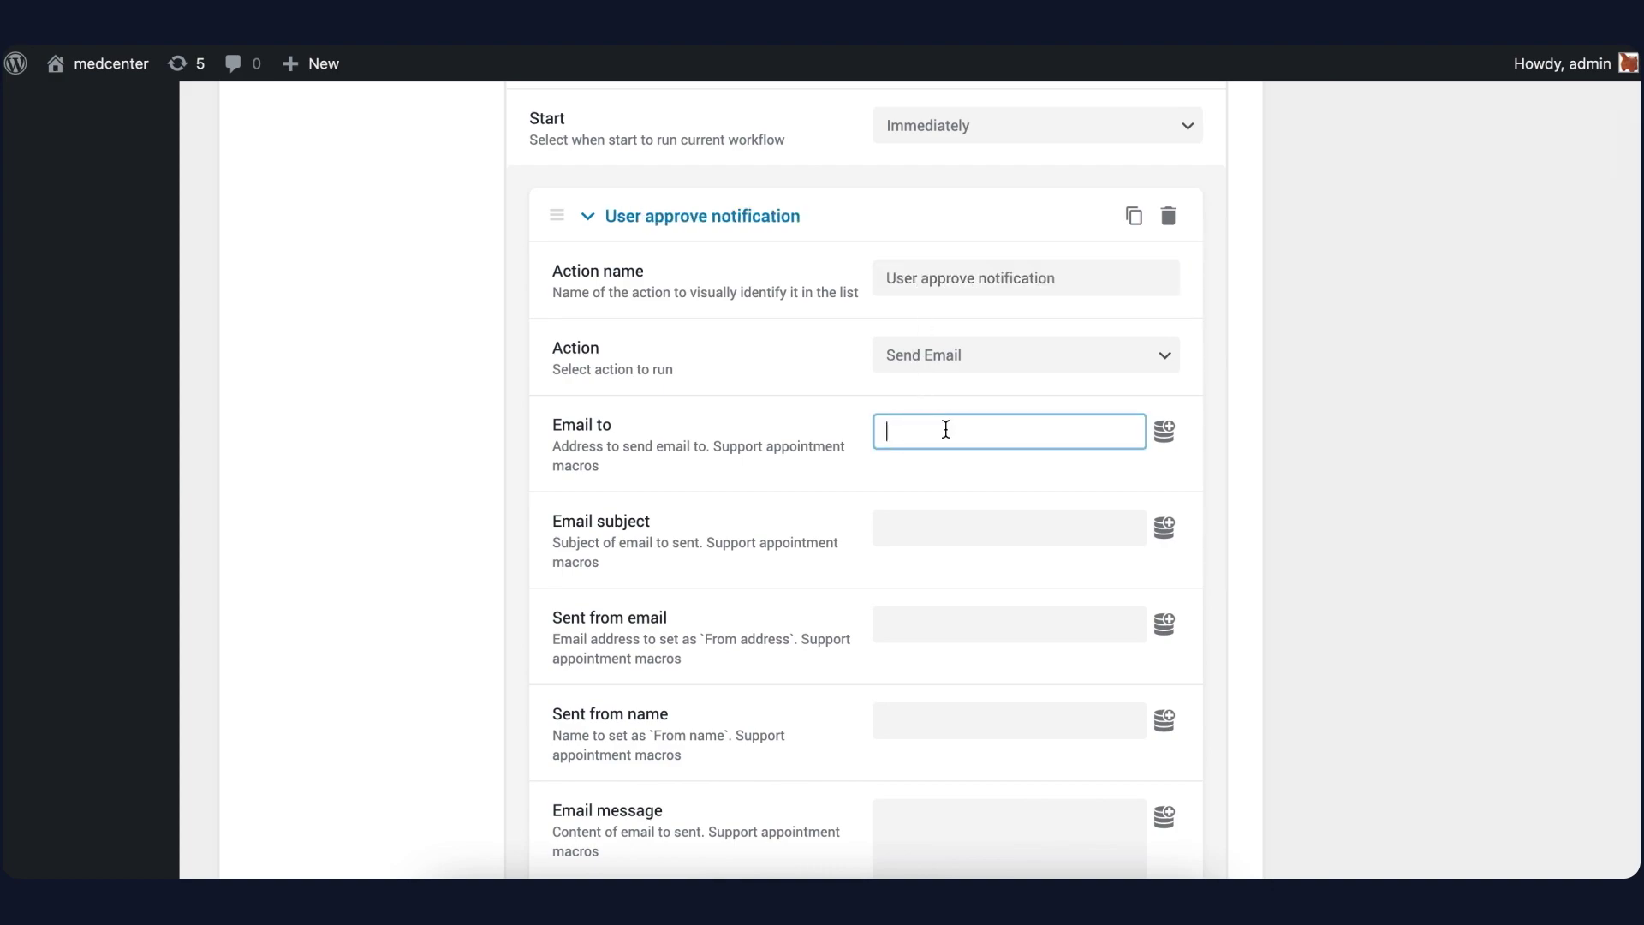
pyautogui.click(1164, 431)
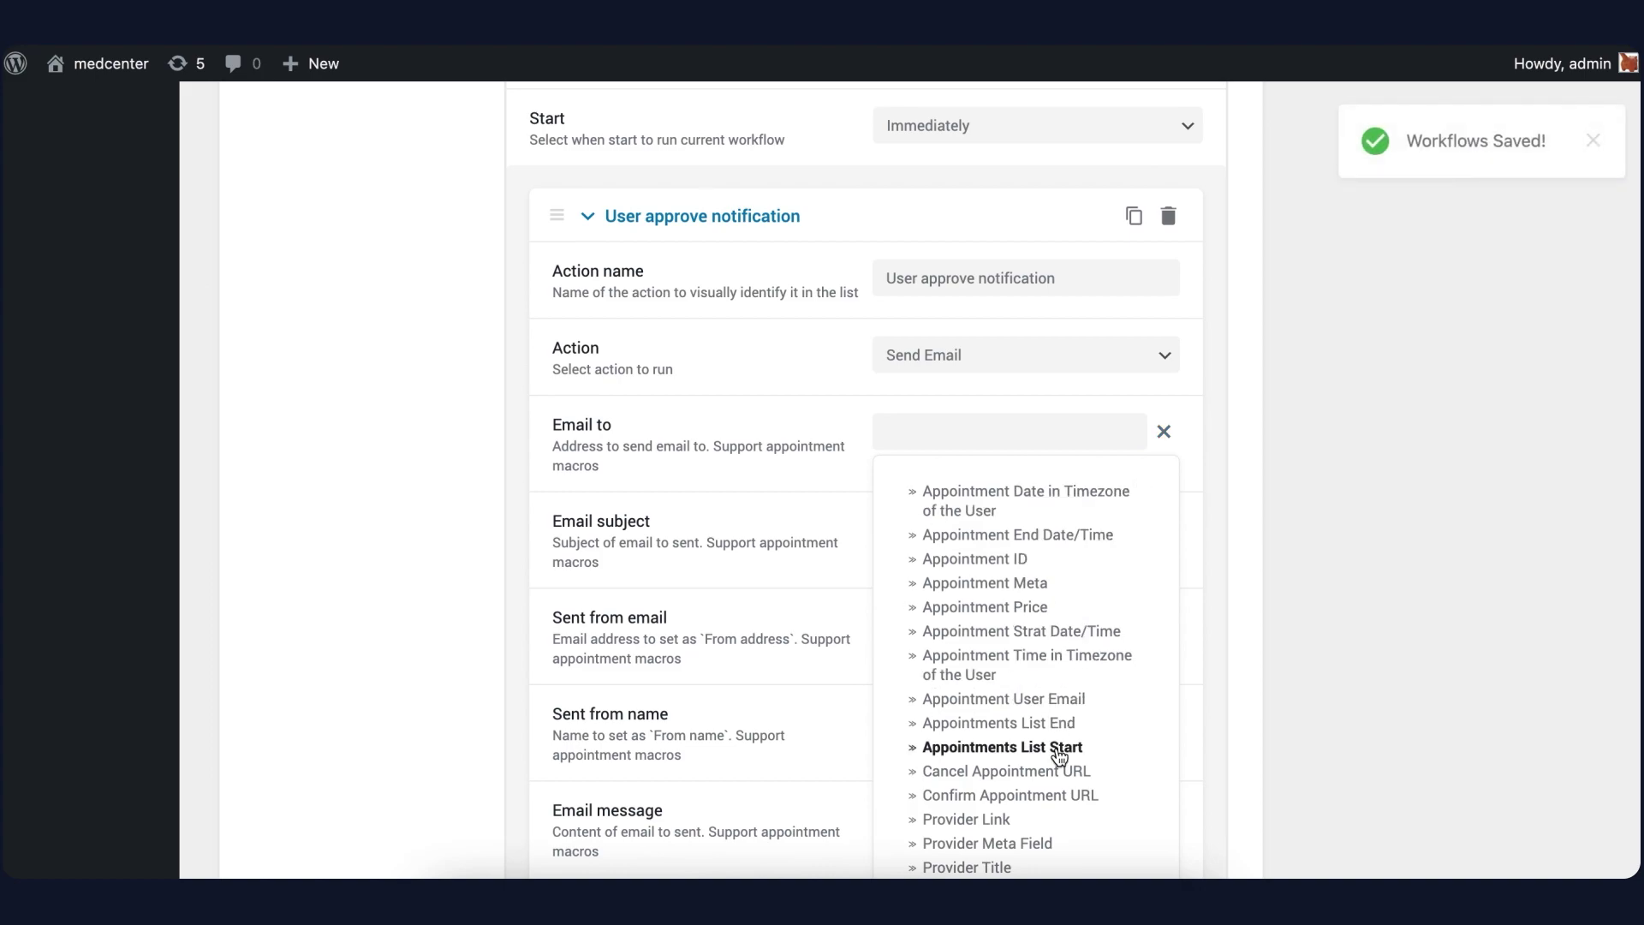
pyautogui.click(1055, 699)
# Use the Service Title macro as the email subject
pyautogui.click(966, 513)
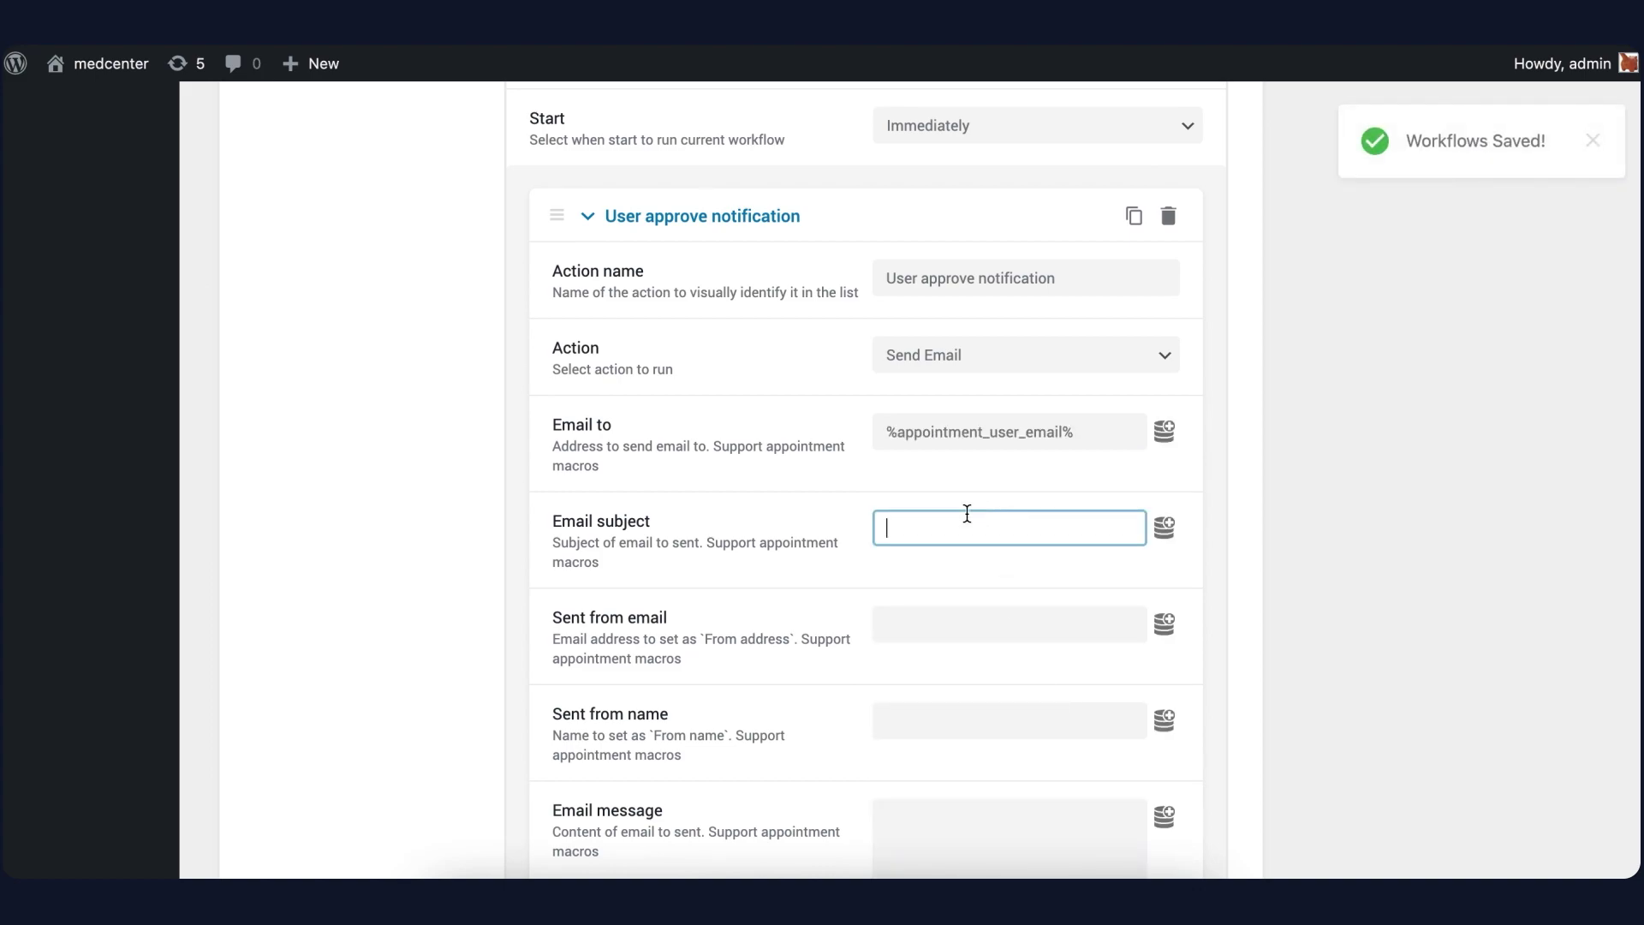
pyautogui.click(1163, 526)
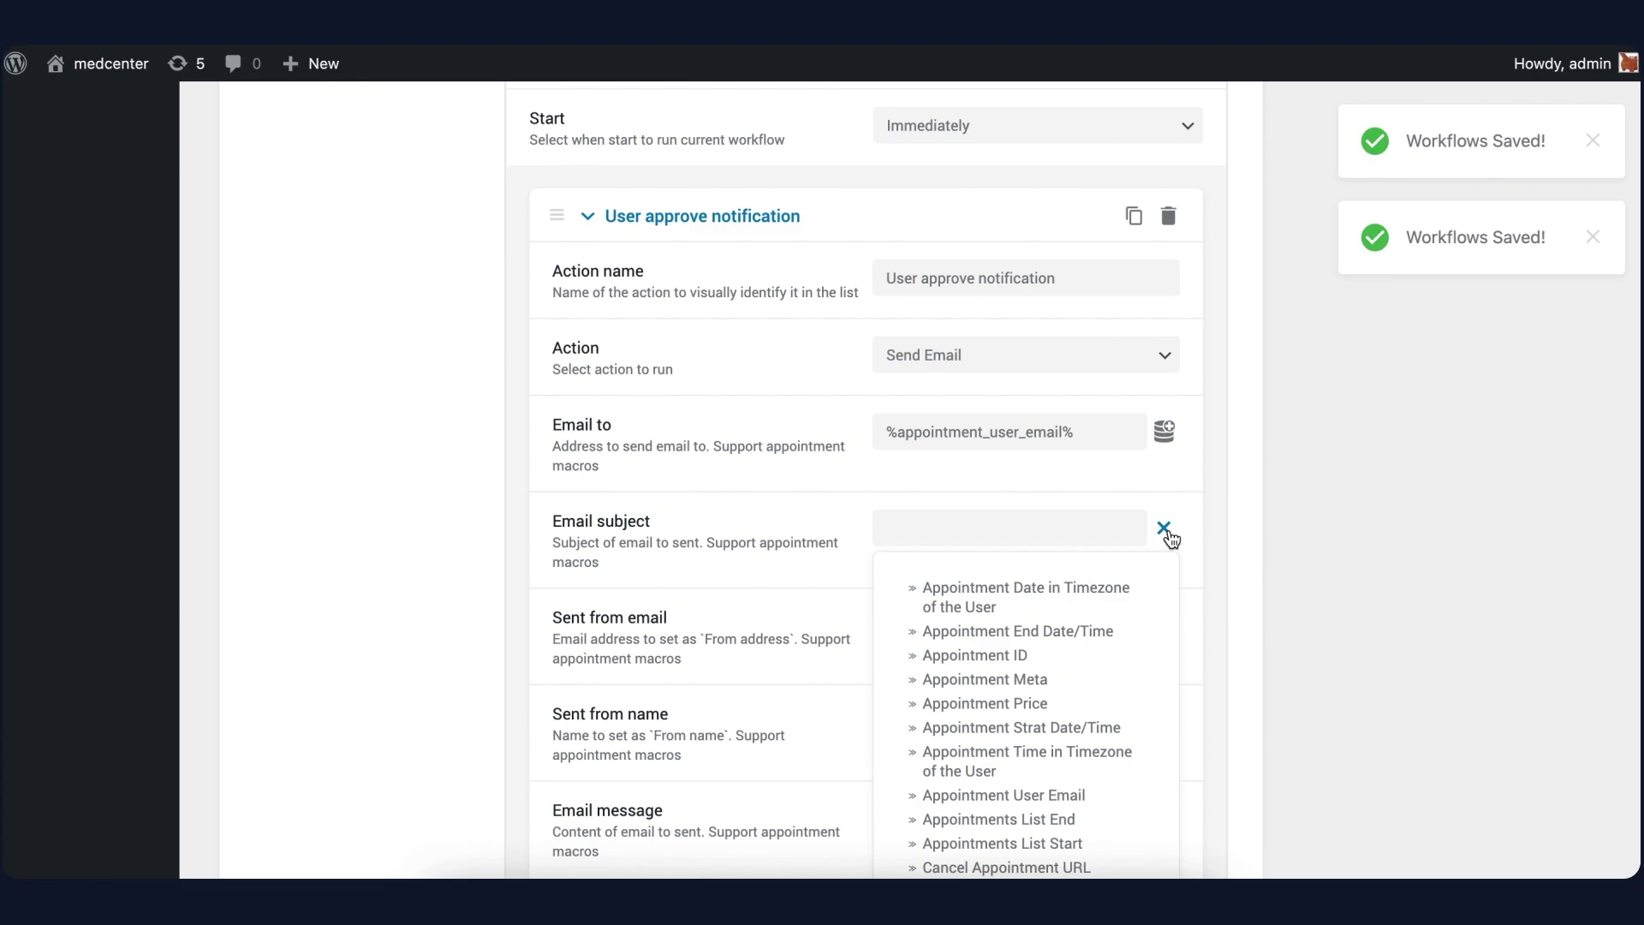
pyautogui.scroll(-2, 1046, 799)
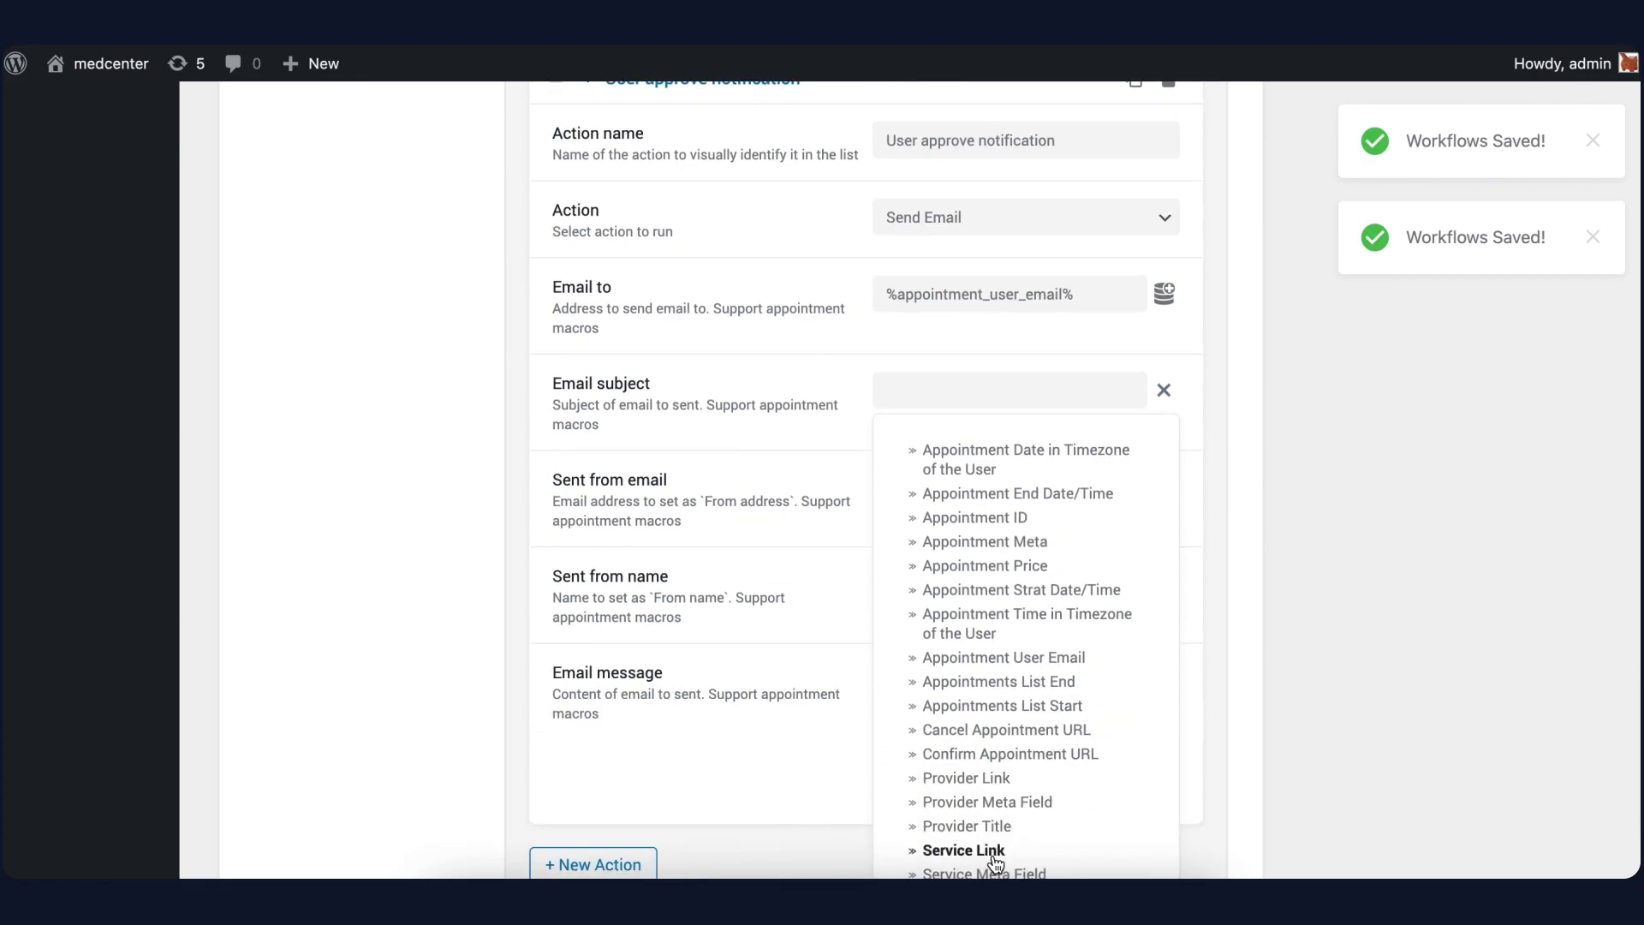
pyautogui.scroll(-1, 999, 873)
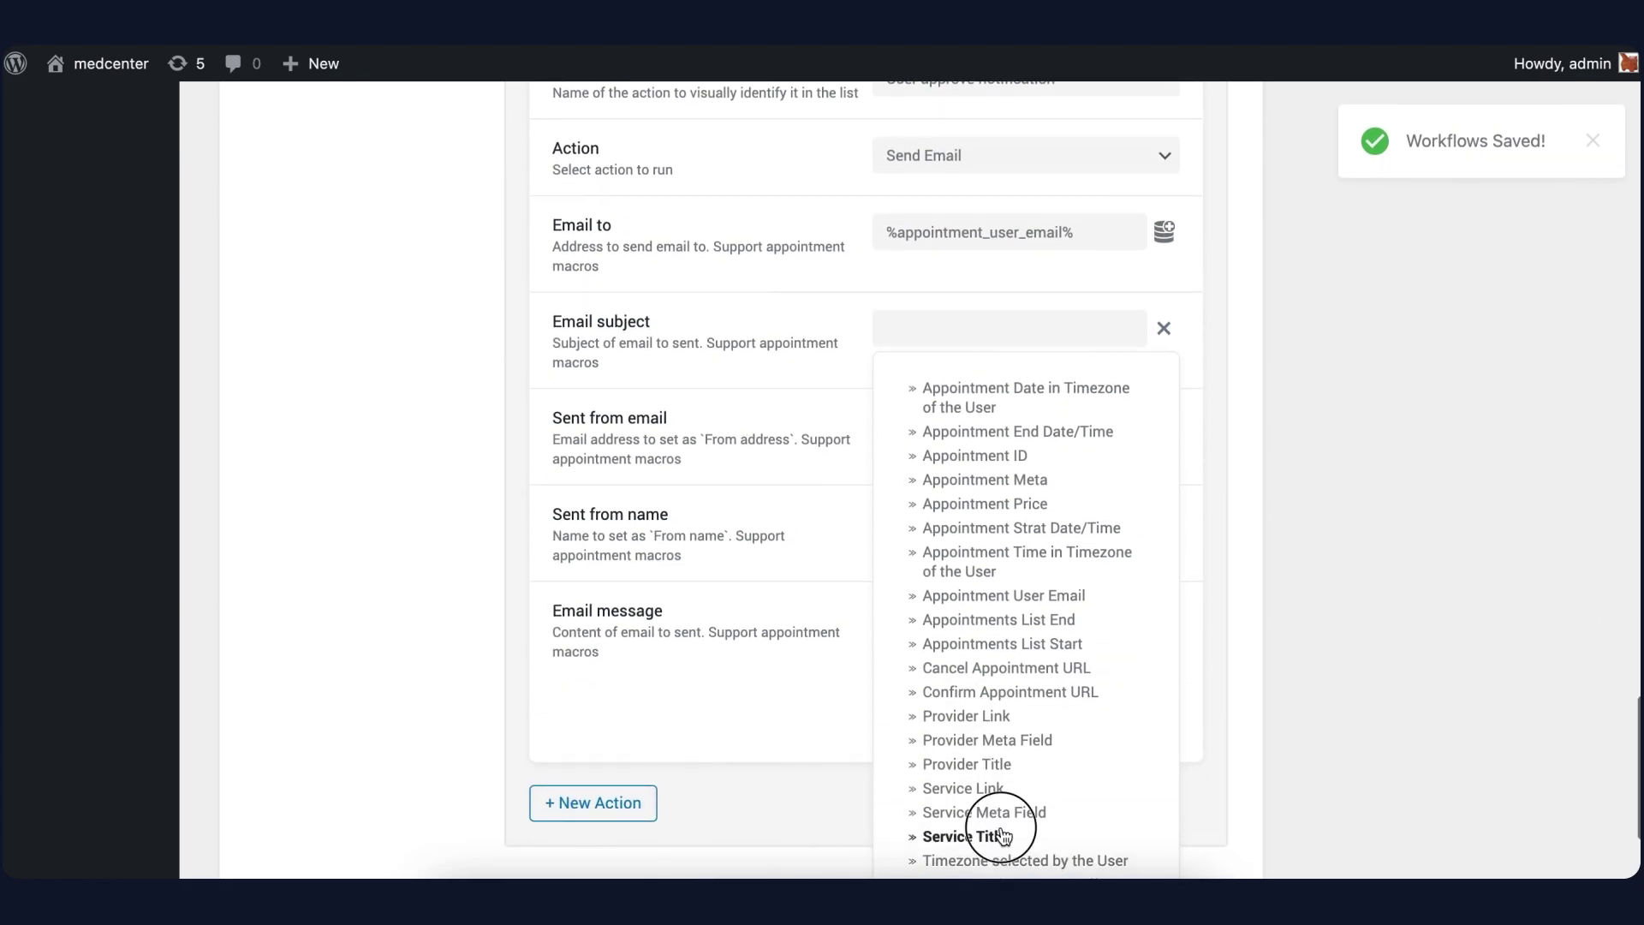
pyautogui.click(985, 835)
pyautogui.click(962, 437)
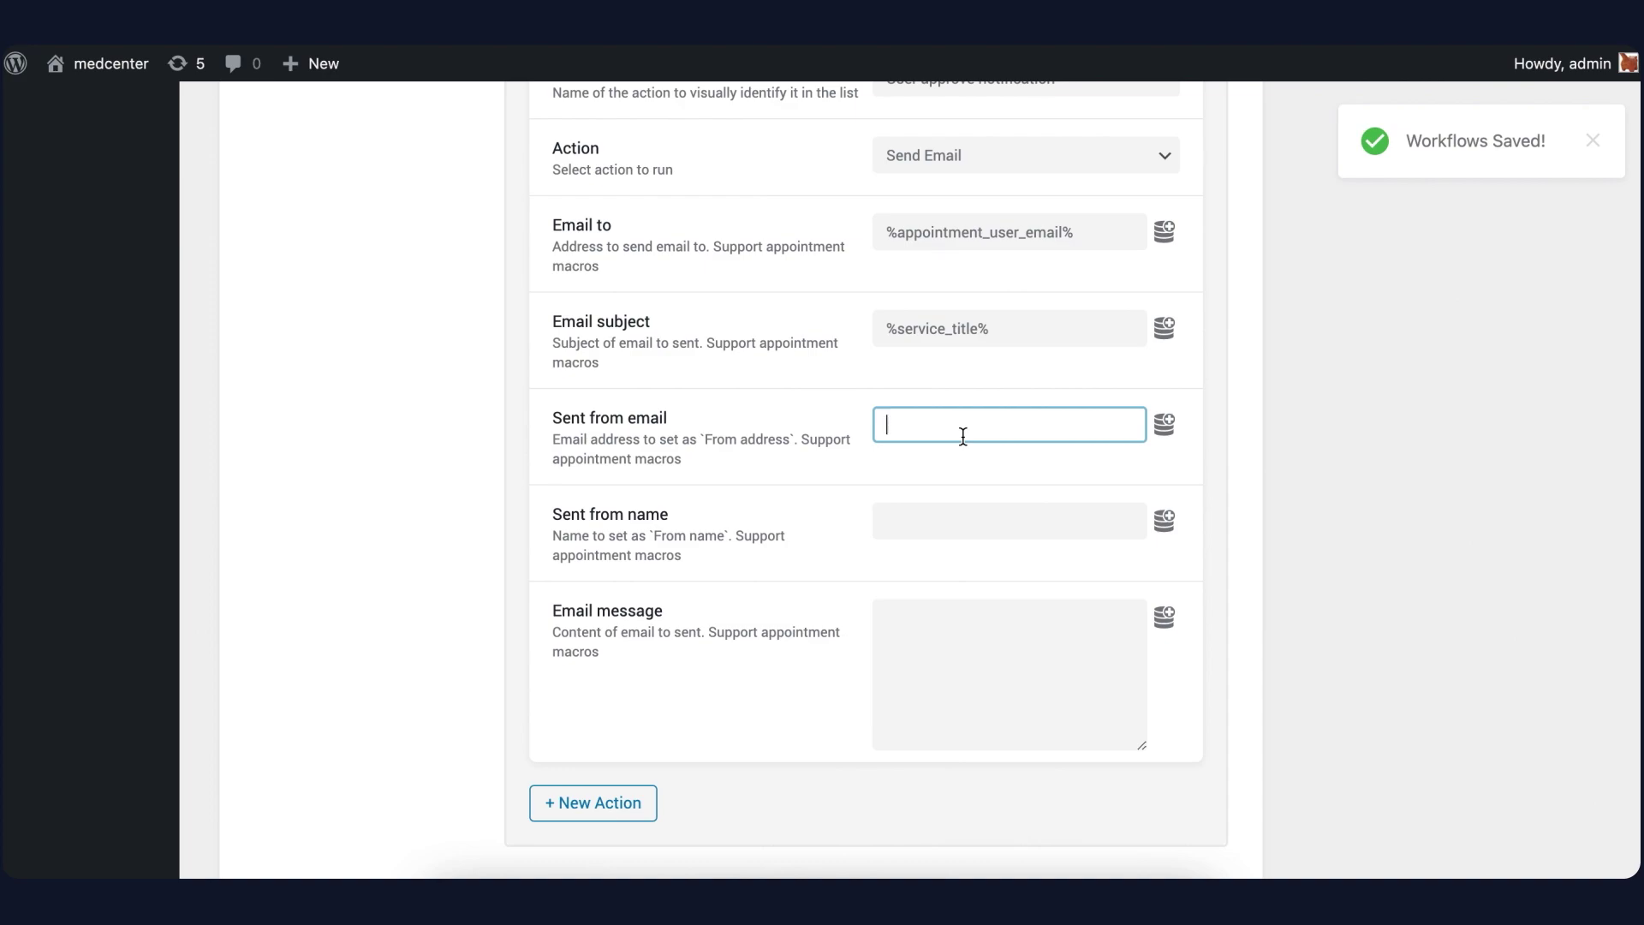
pyautogui.press('Tab')
pyautogui.write('admin')
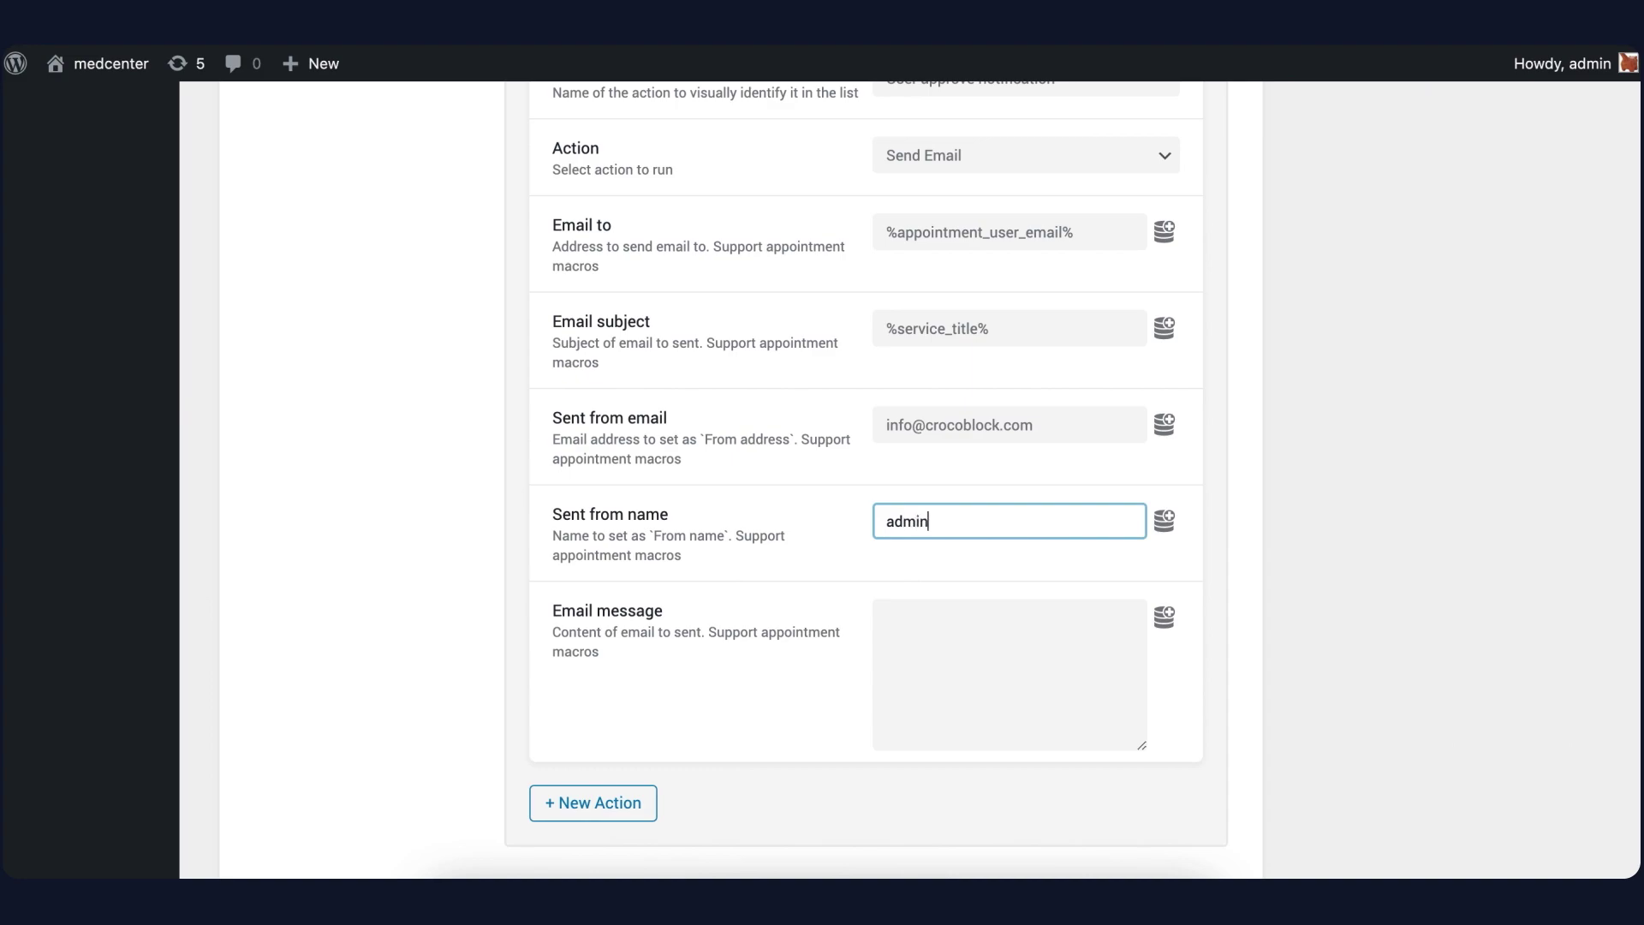
pyautogui.press('Tab')
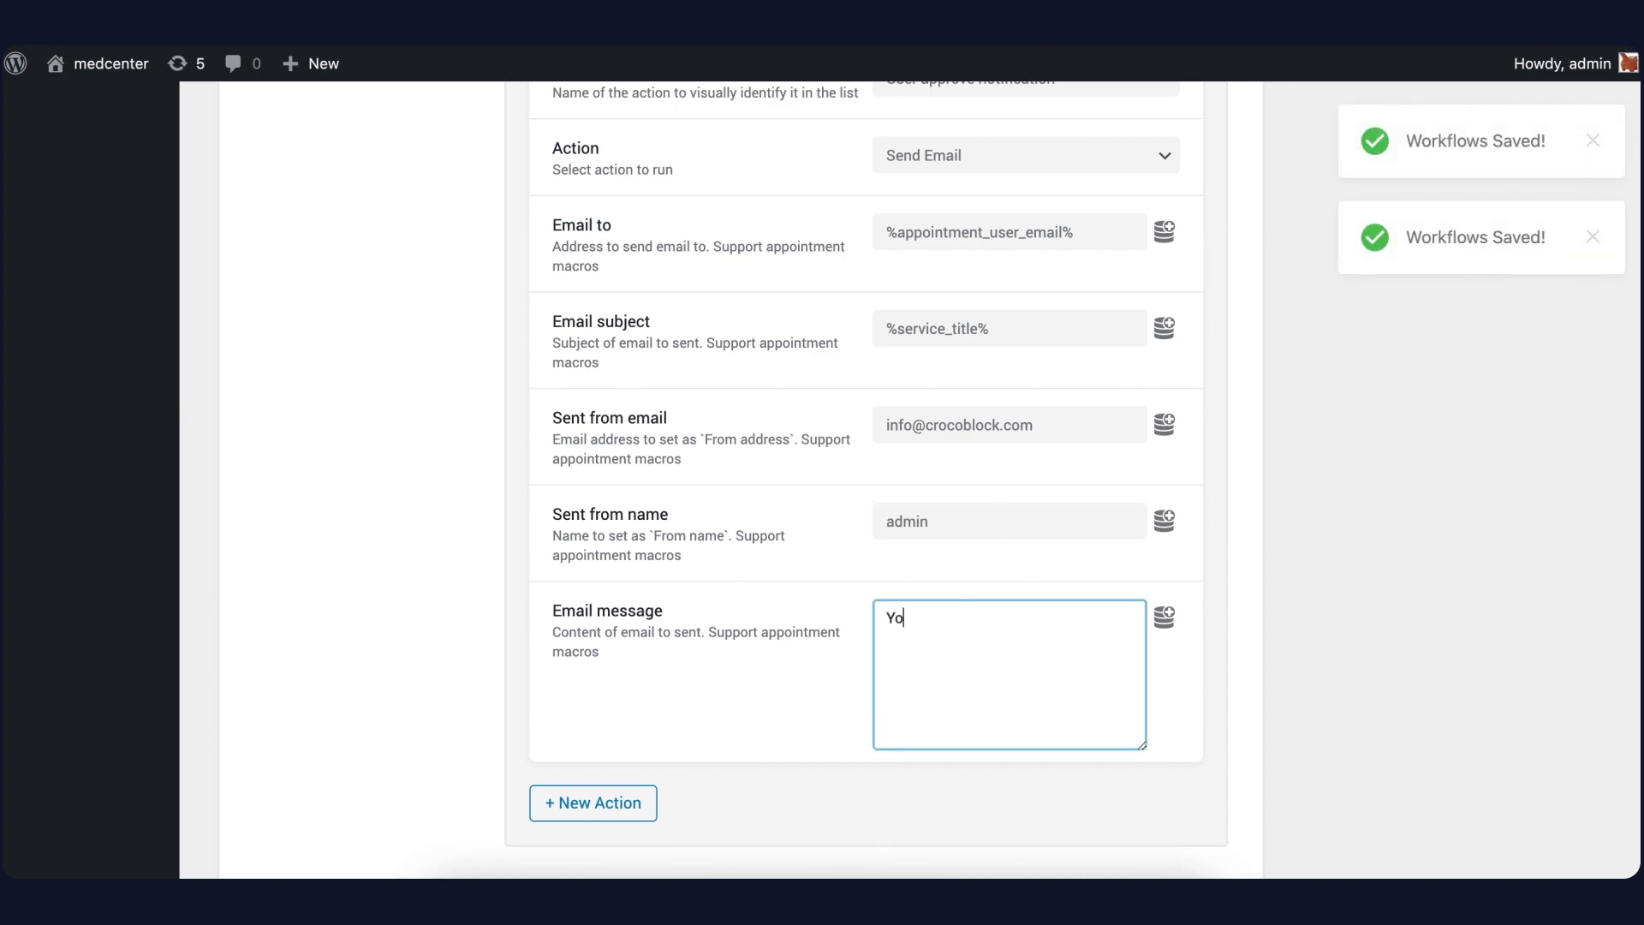
pyautogui.write('Your appointment ')
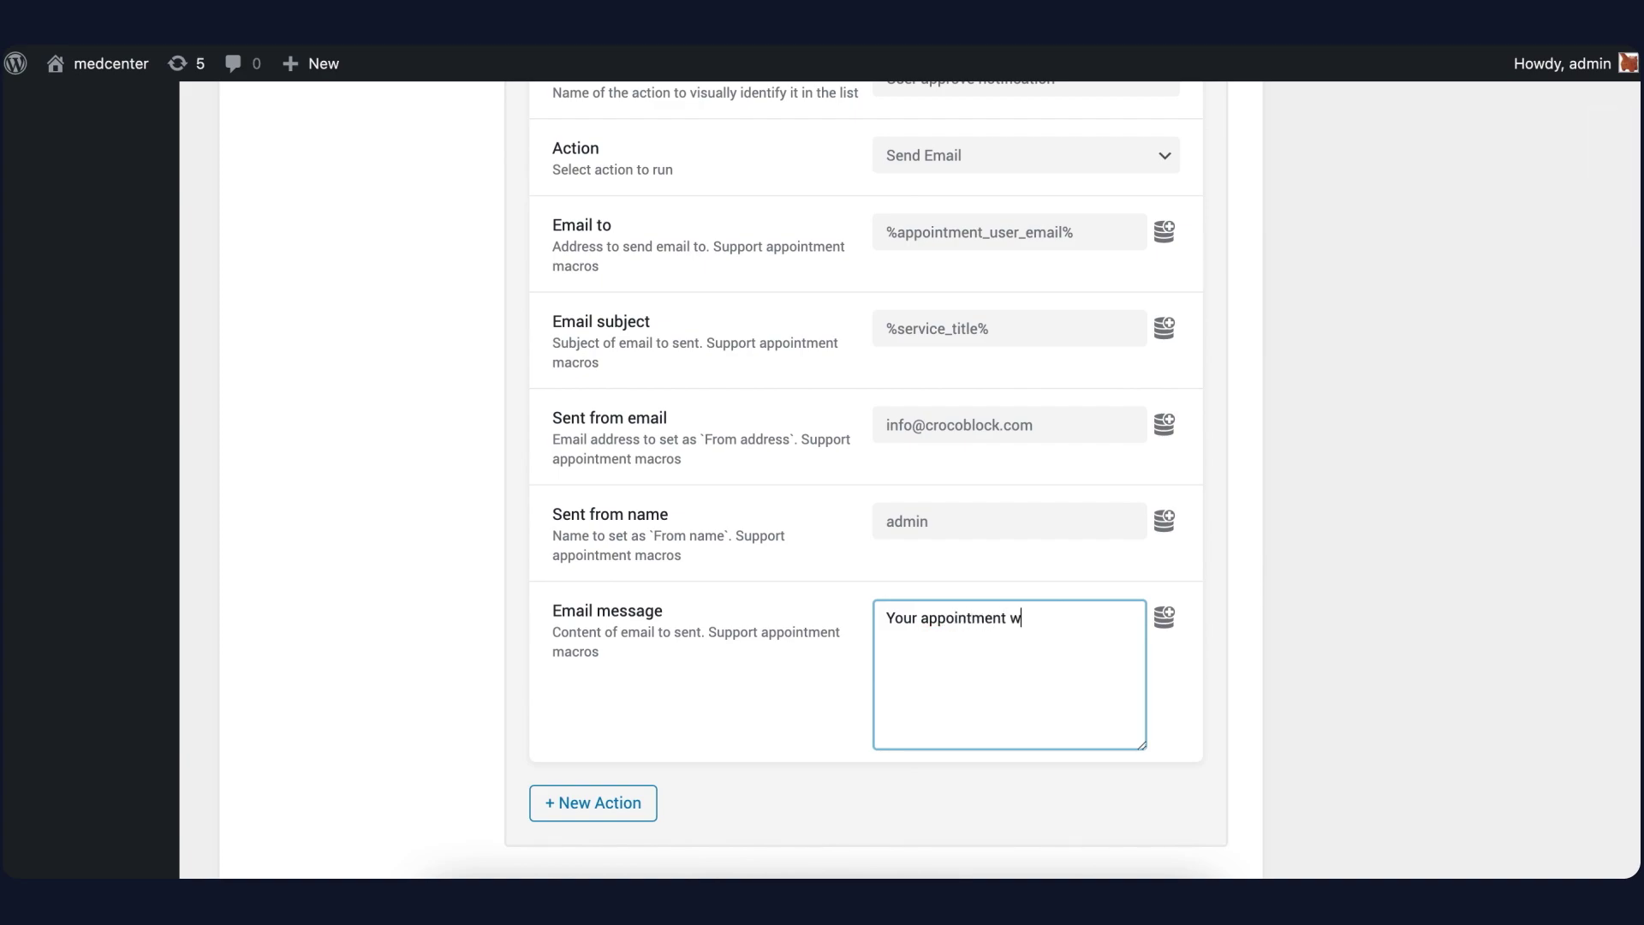
pyautogui.write('was appo')
pyautogui.scroll(-4, 928, 627)
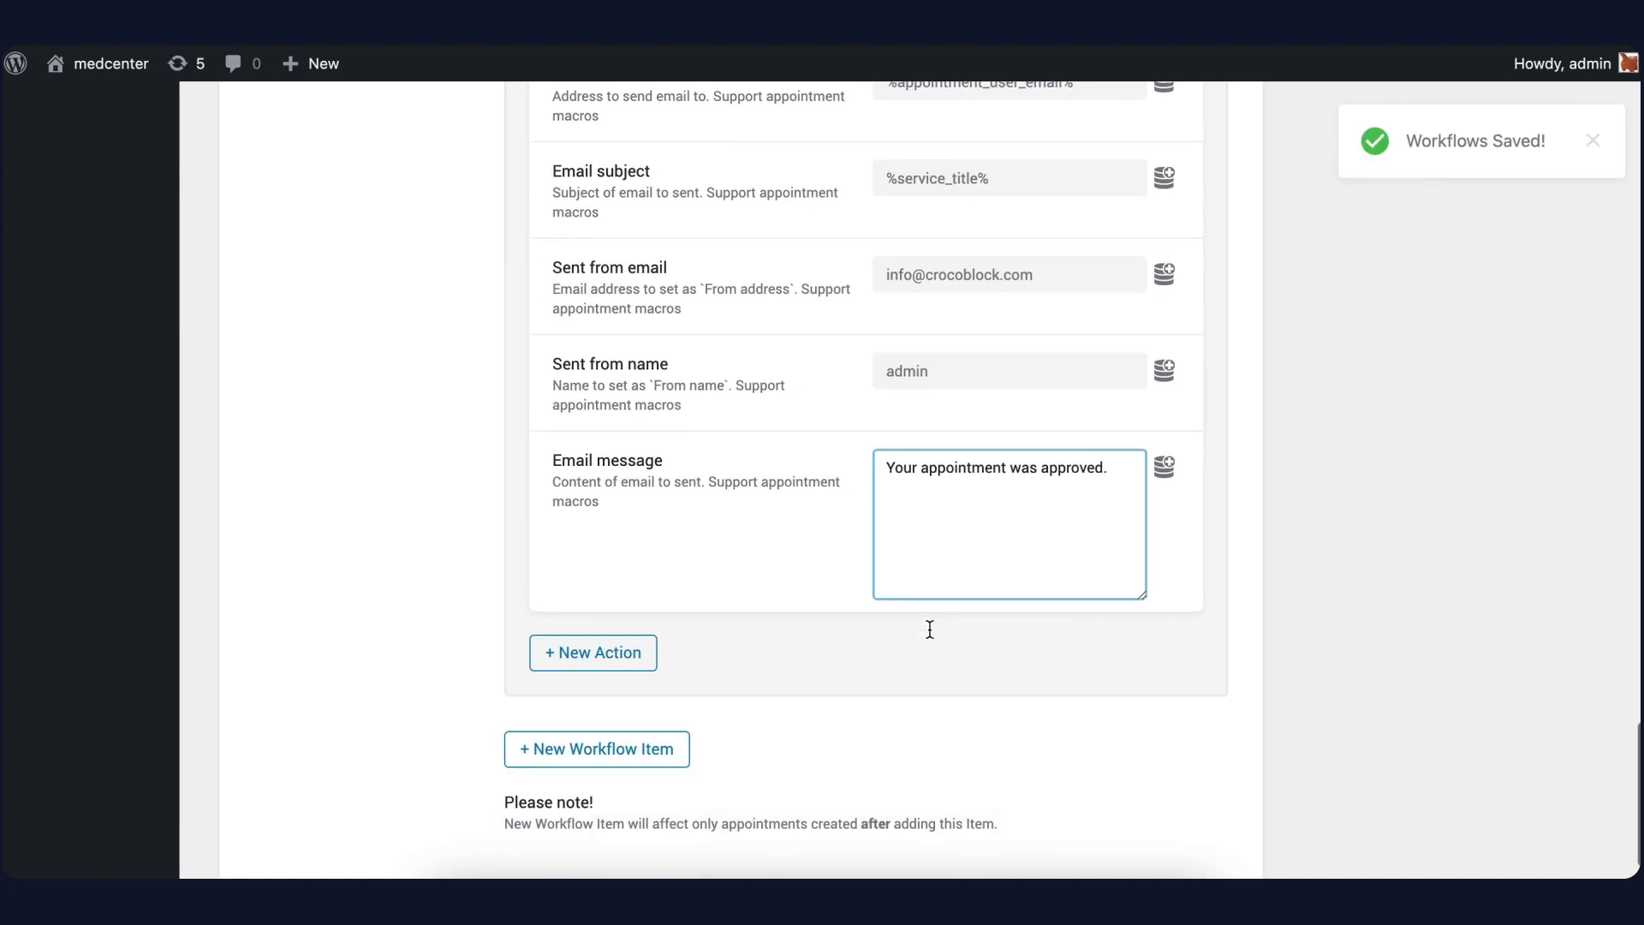
pyautogui.click(642, 634)
# Name the action 'Provider time notification' and address it to the %provider_meta|_e-mail% macro
pyautogui.scroll(-3, 641, 638)
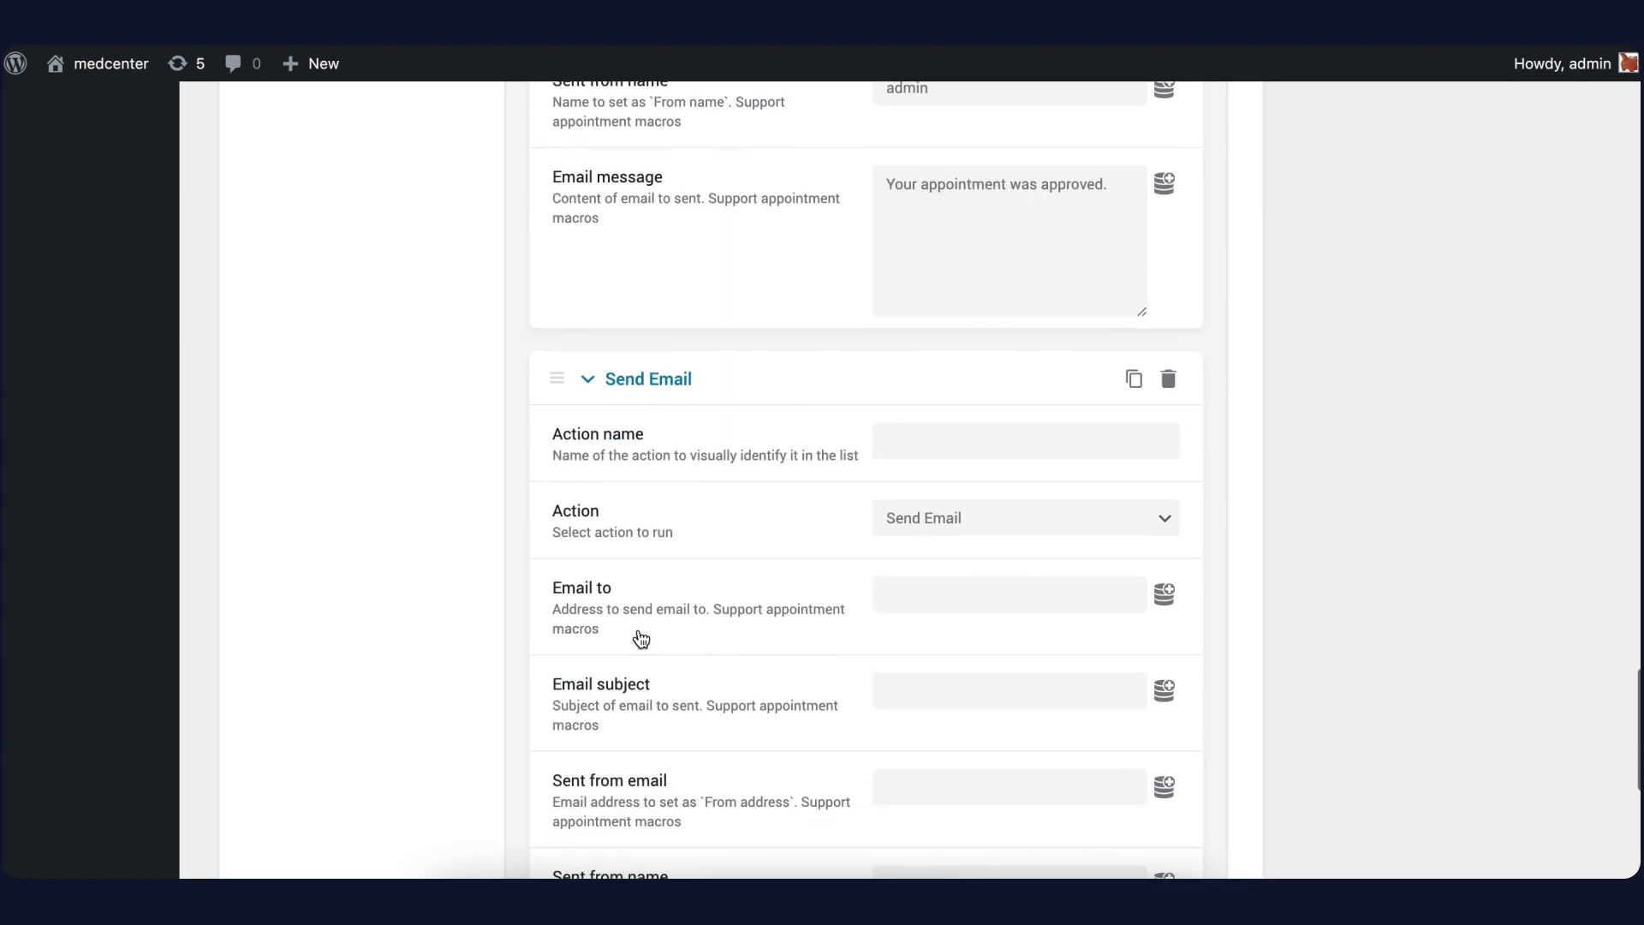
pyautogui.click(917, 444)
pyautogui.write('Provide')
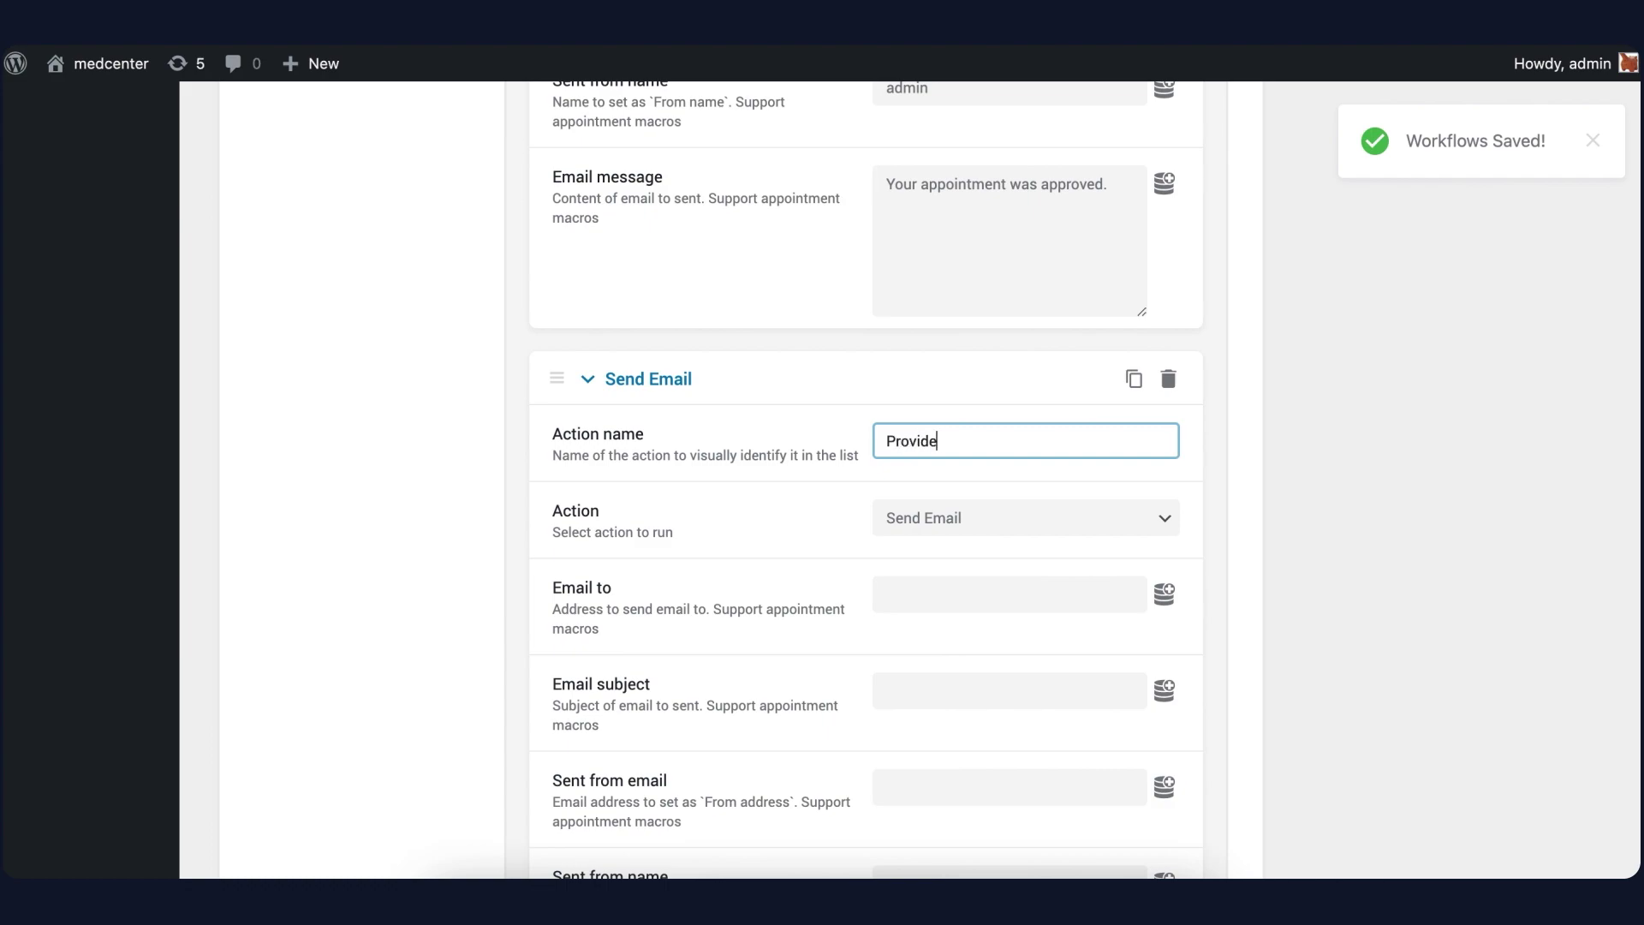
pyautogui.write('r time notification')
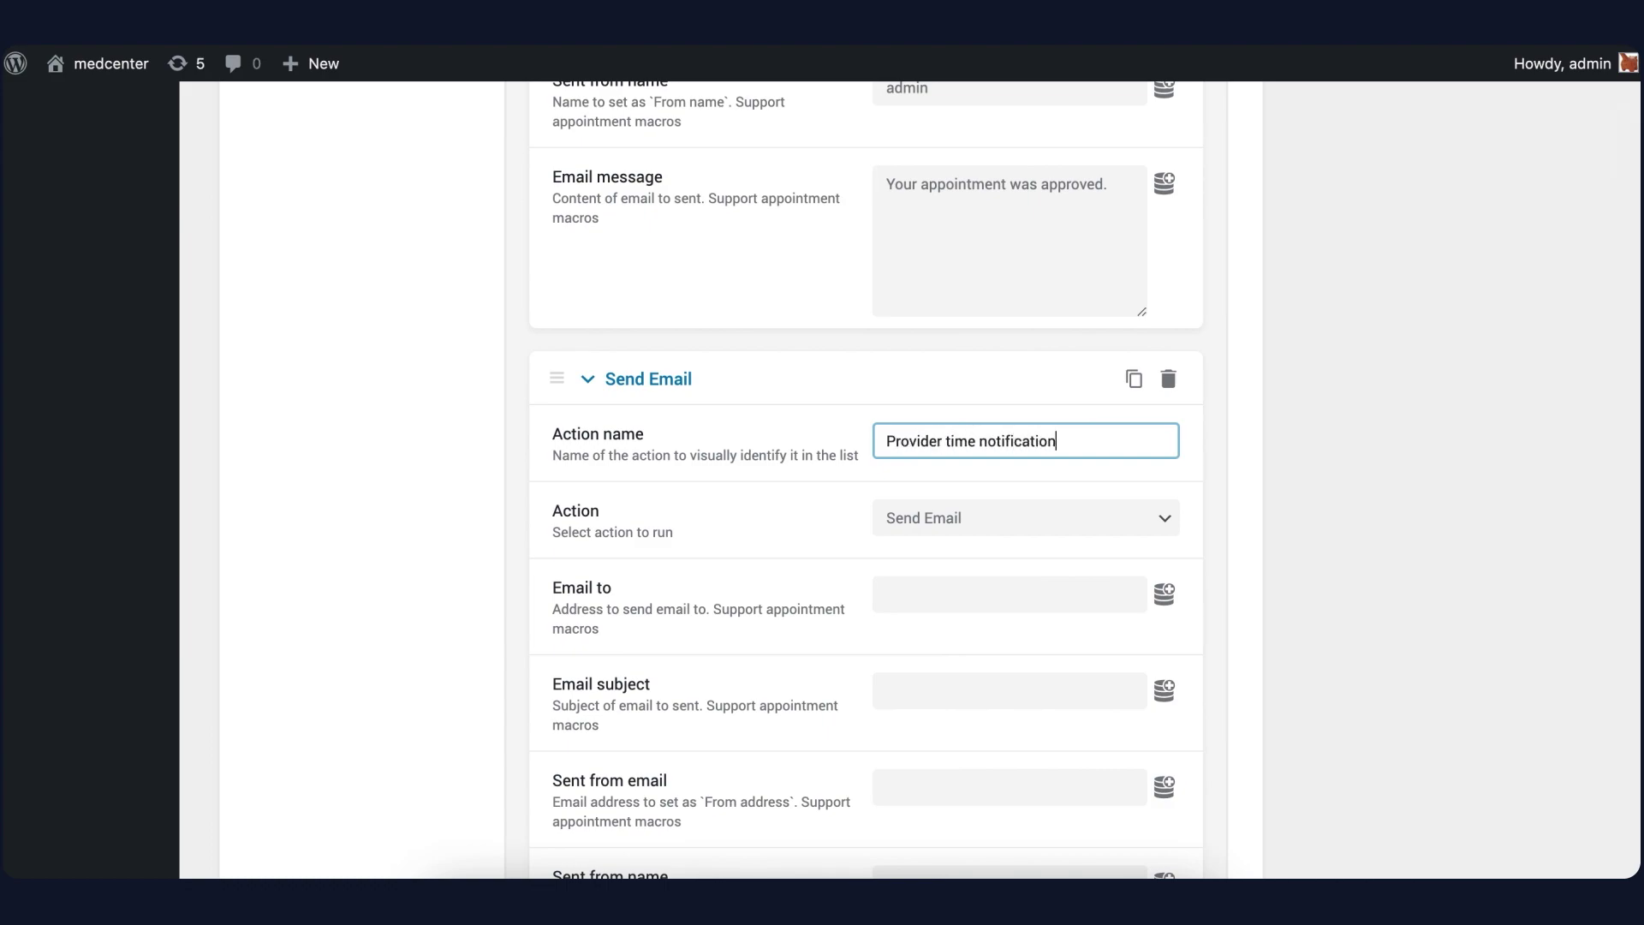
pyautogui.scroll(-2, 929, 528)
pyautogui.click(1164, 425)
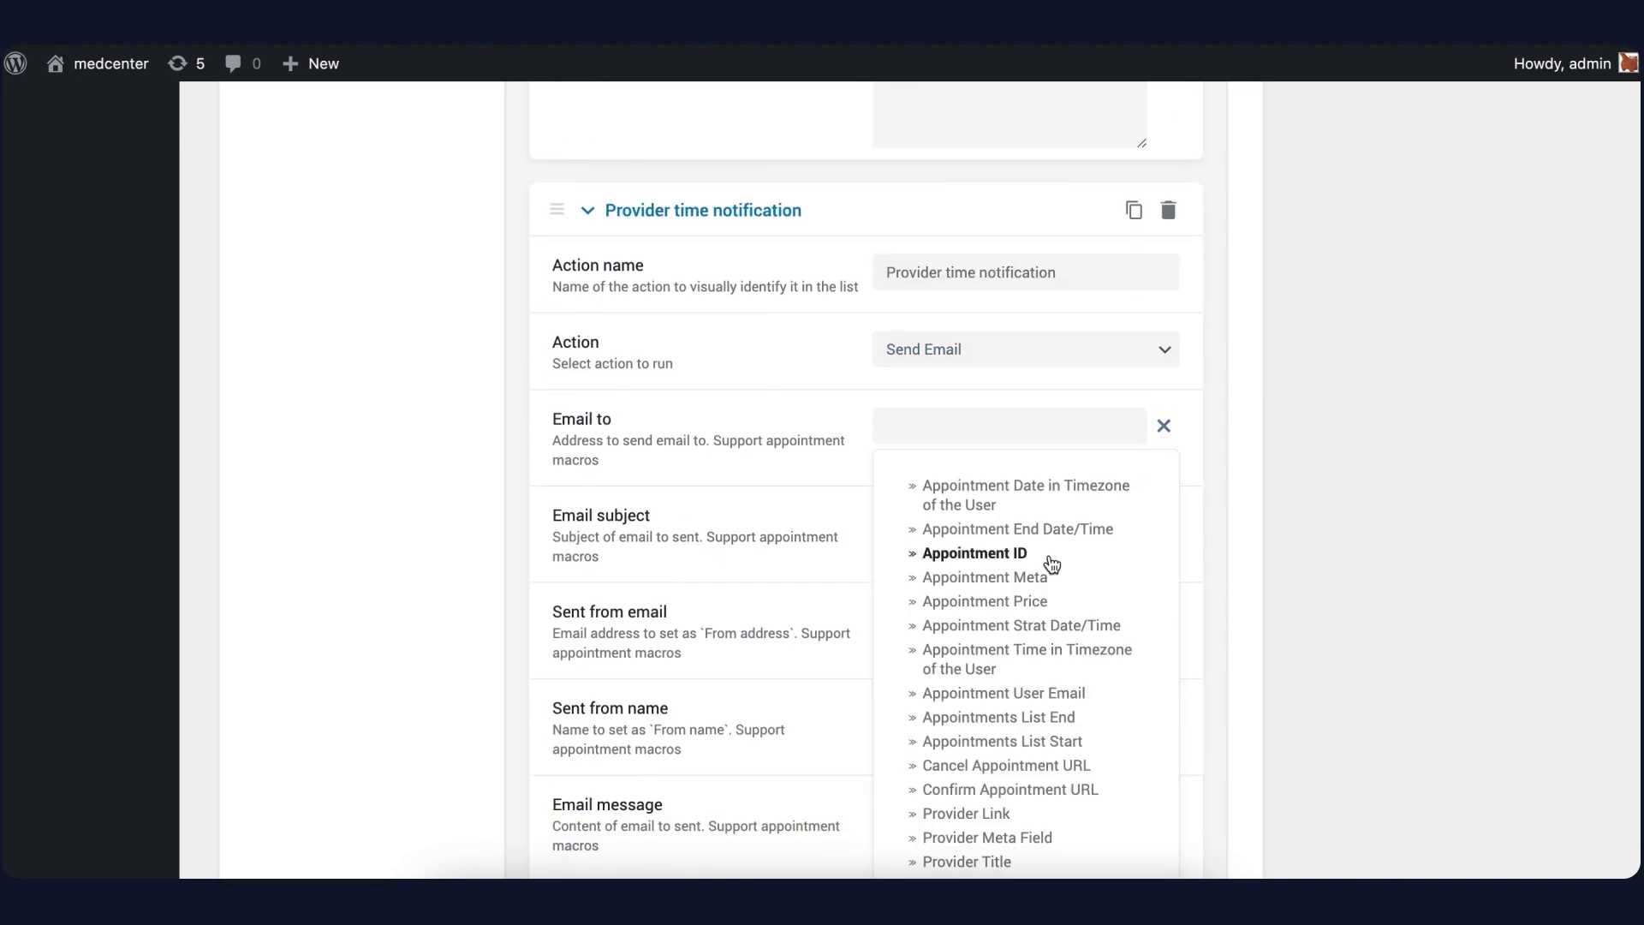
pyautogui.scroll(-2, 1052, 562)
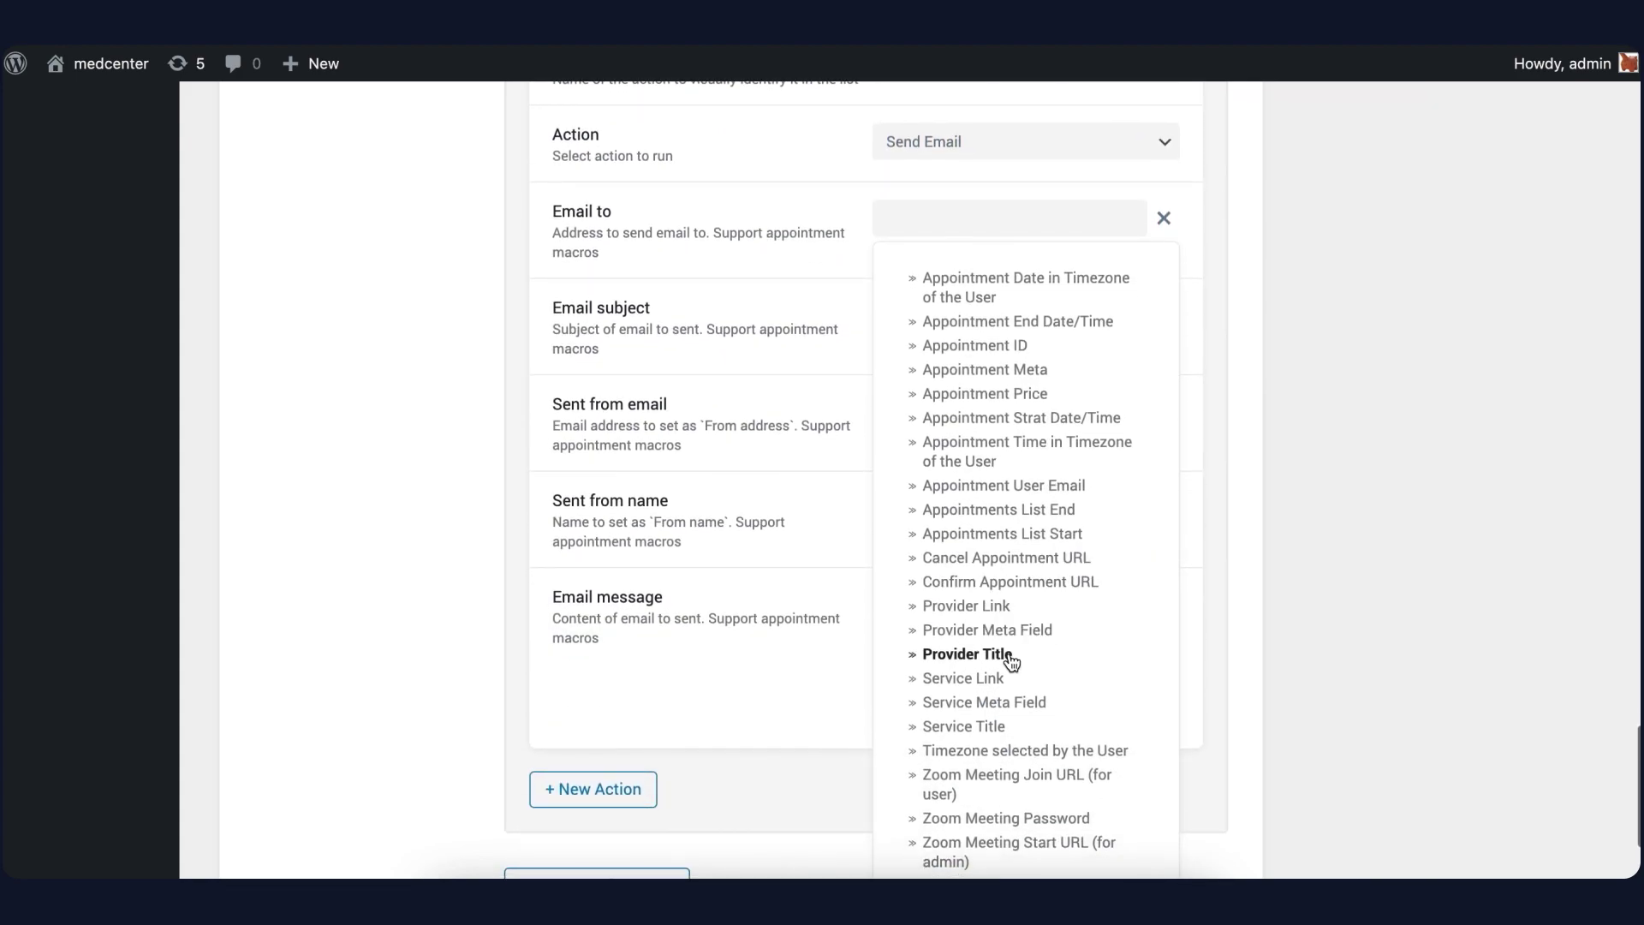
pyautogui.click(993, 630)
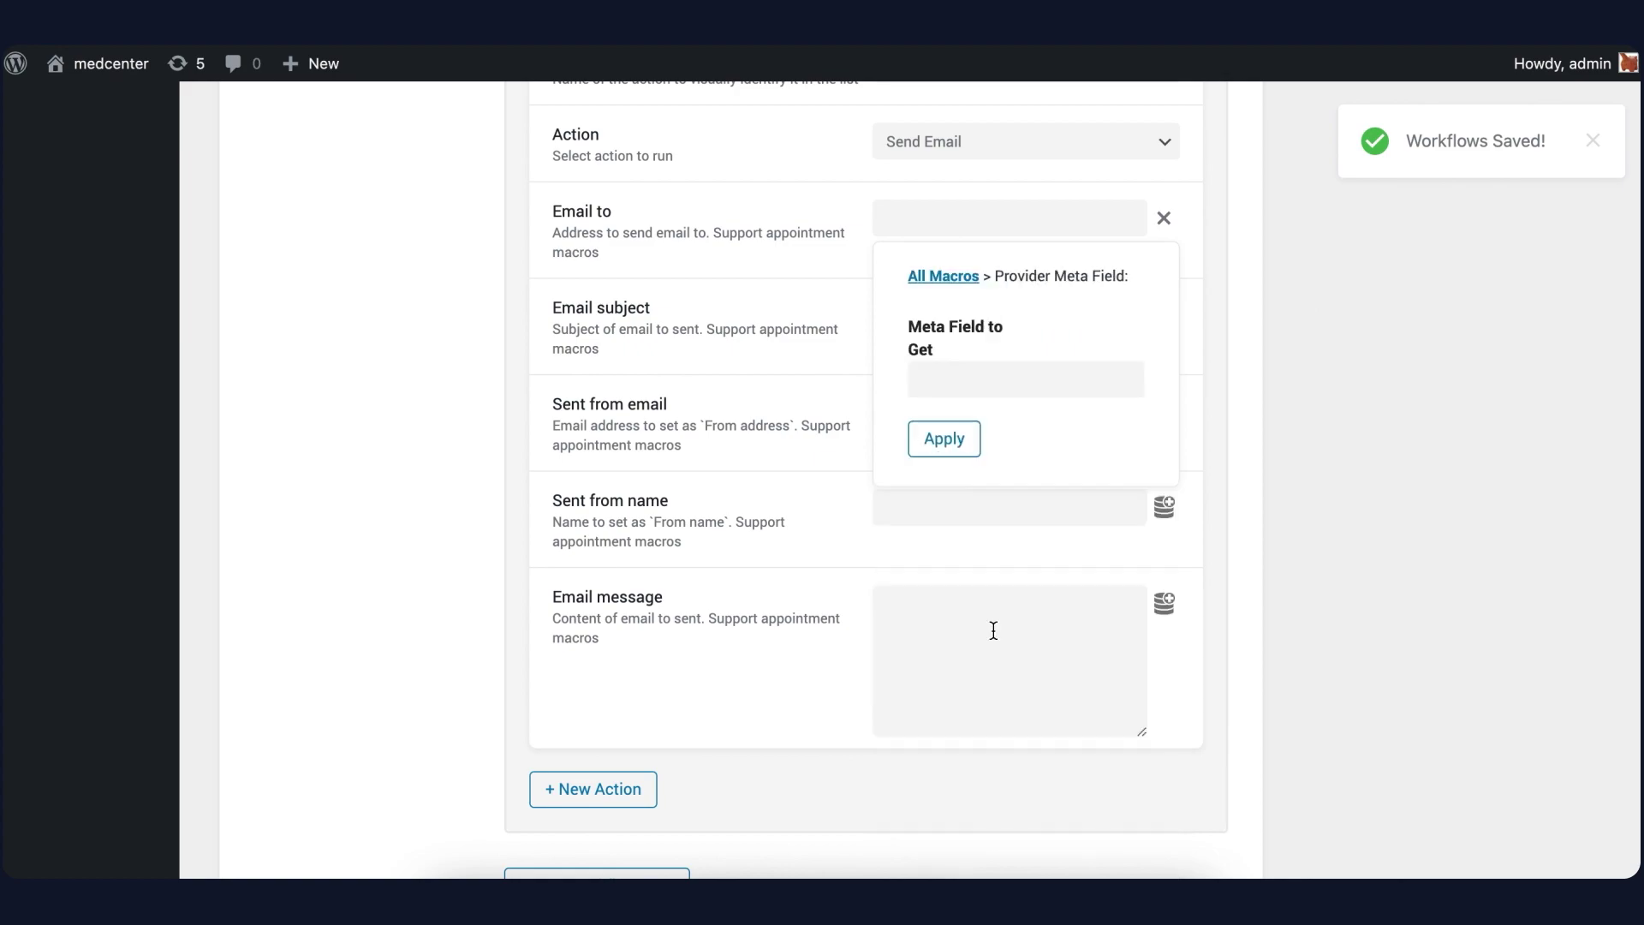
pyautogui.click(944, 379)
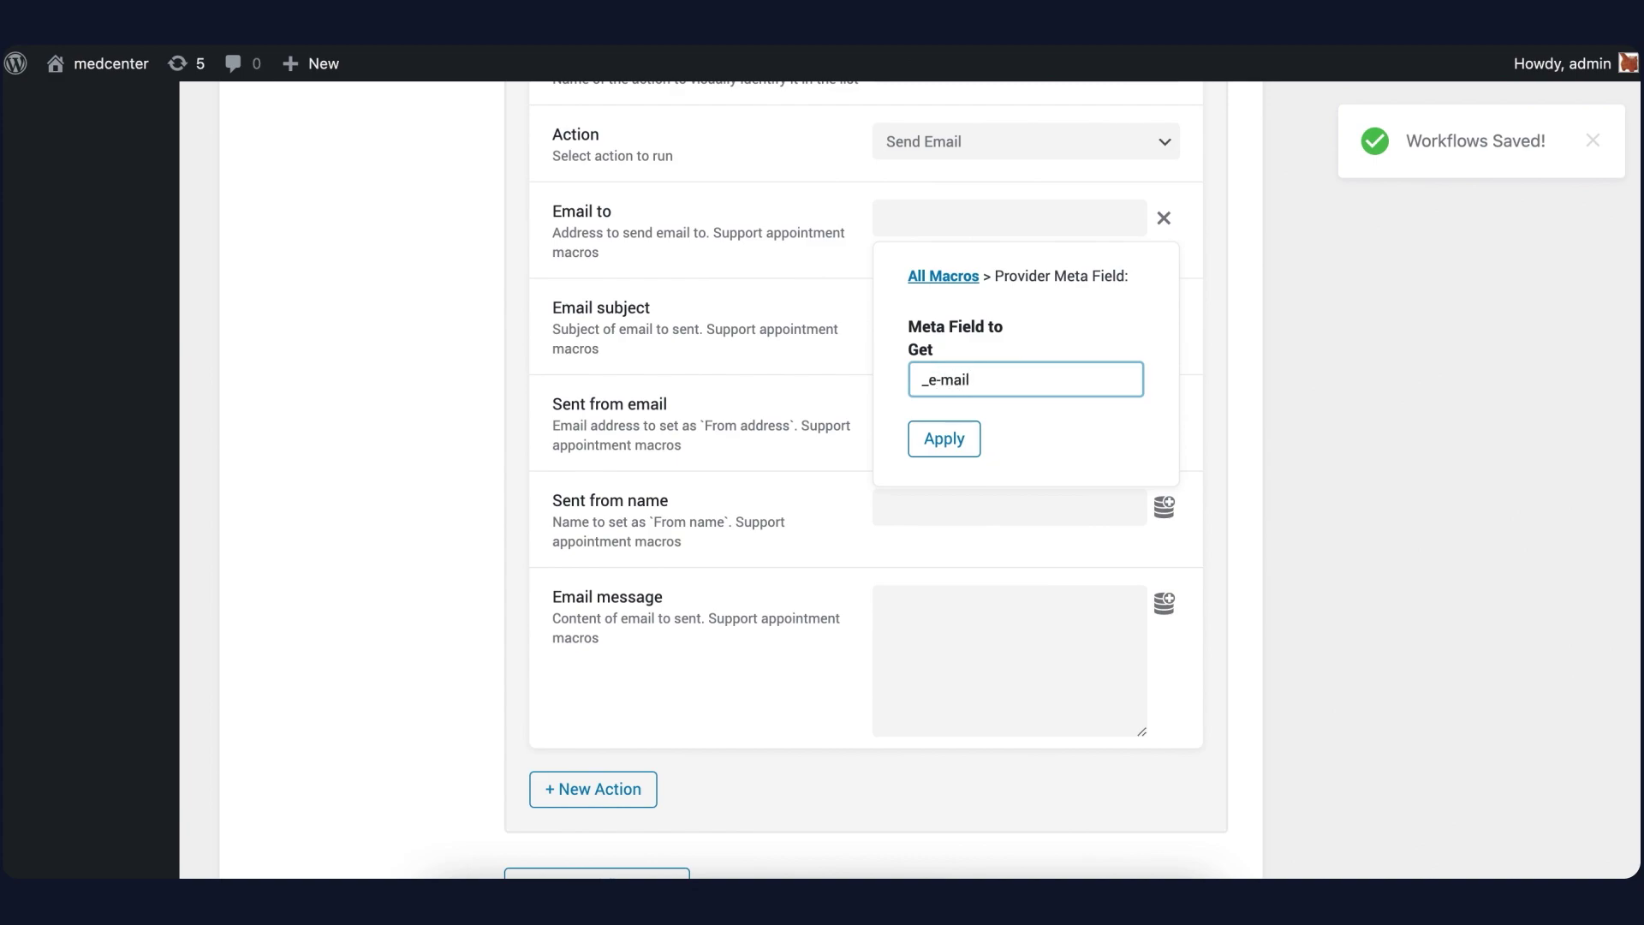
pyautogui.click(943, 440)
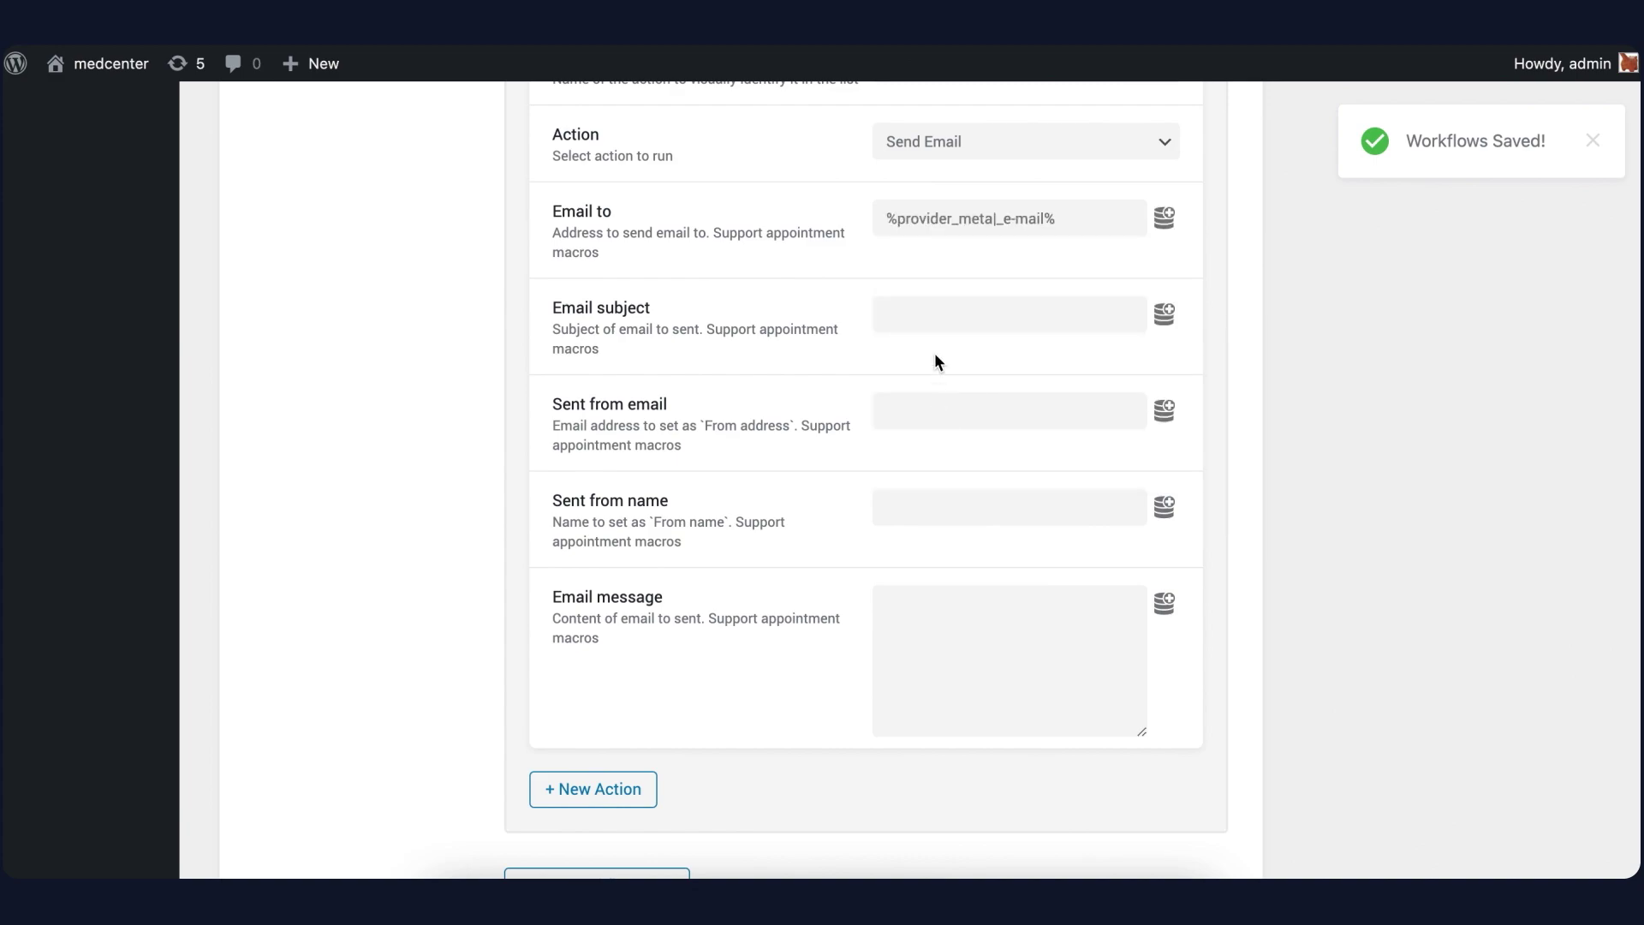
pyautogui.click(942, 310)
pyautogui.click(1163, 315)
pyautogui.click(976, 822)
pyautogui.click(950, 411)
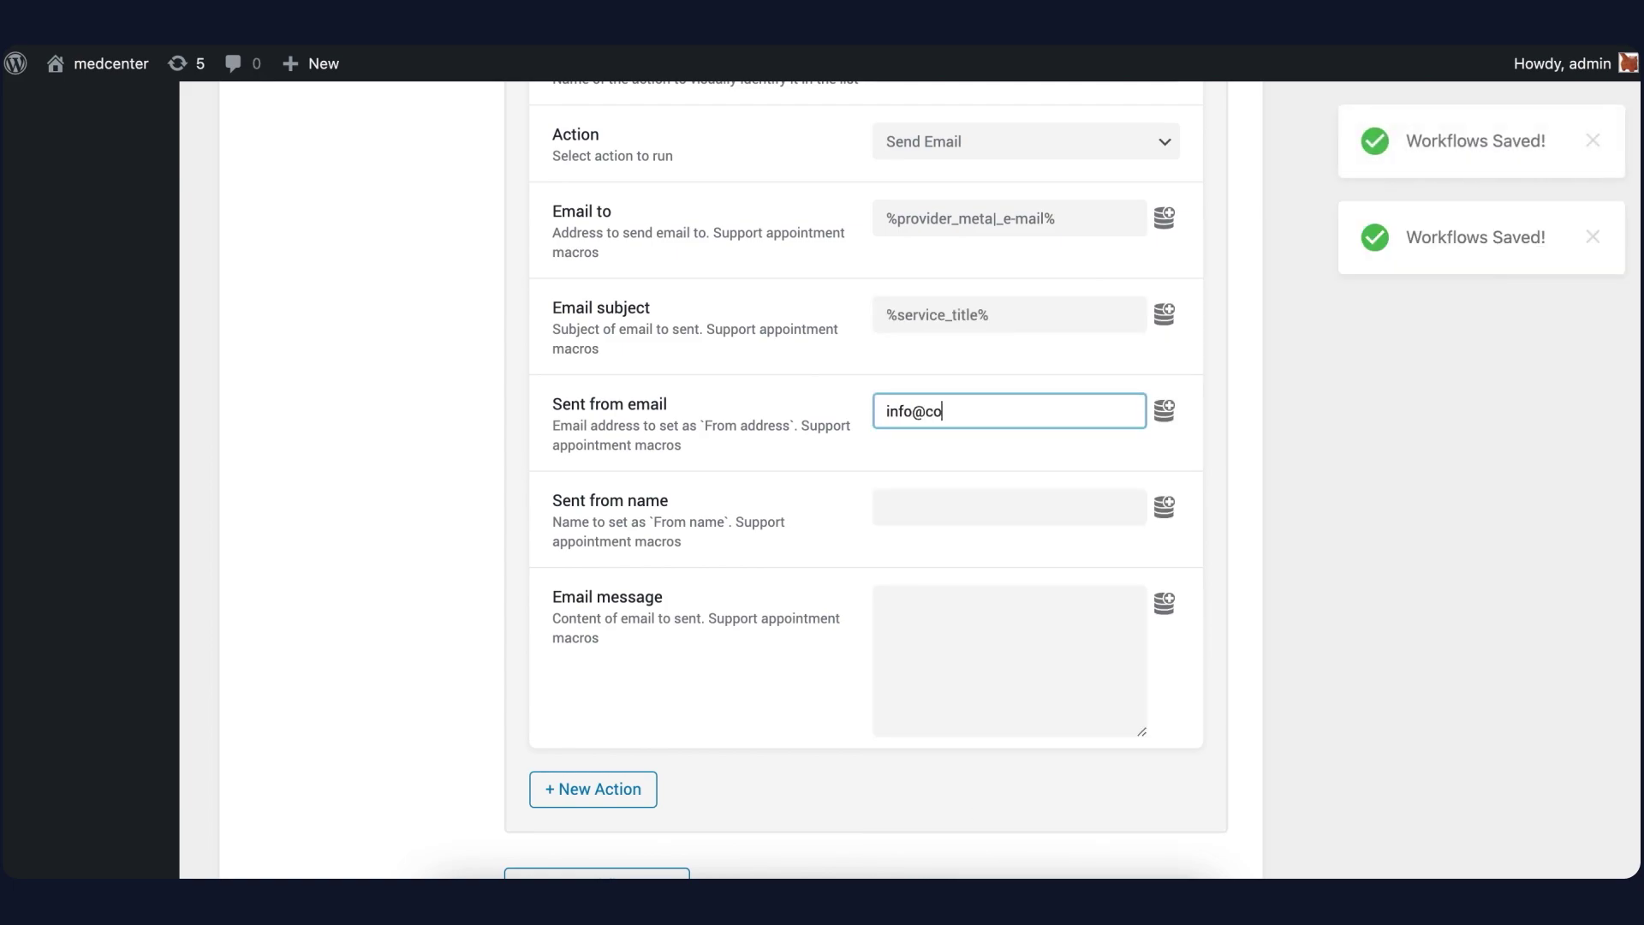
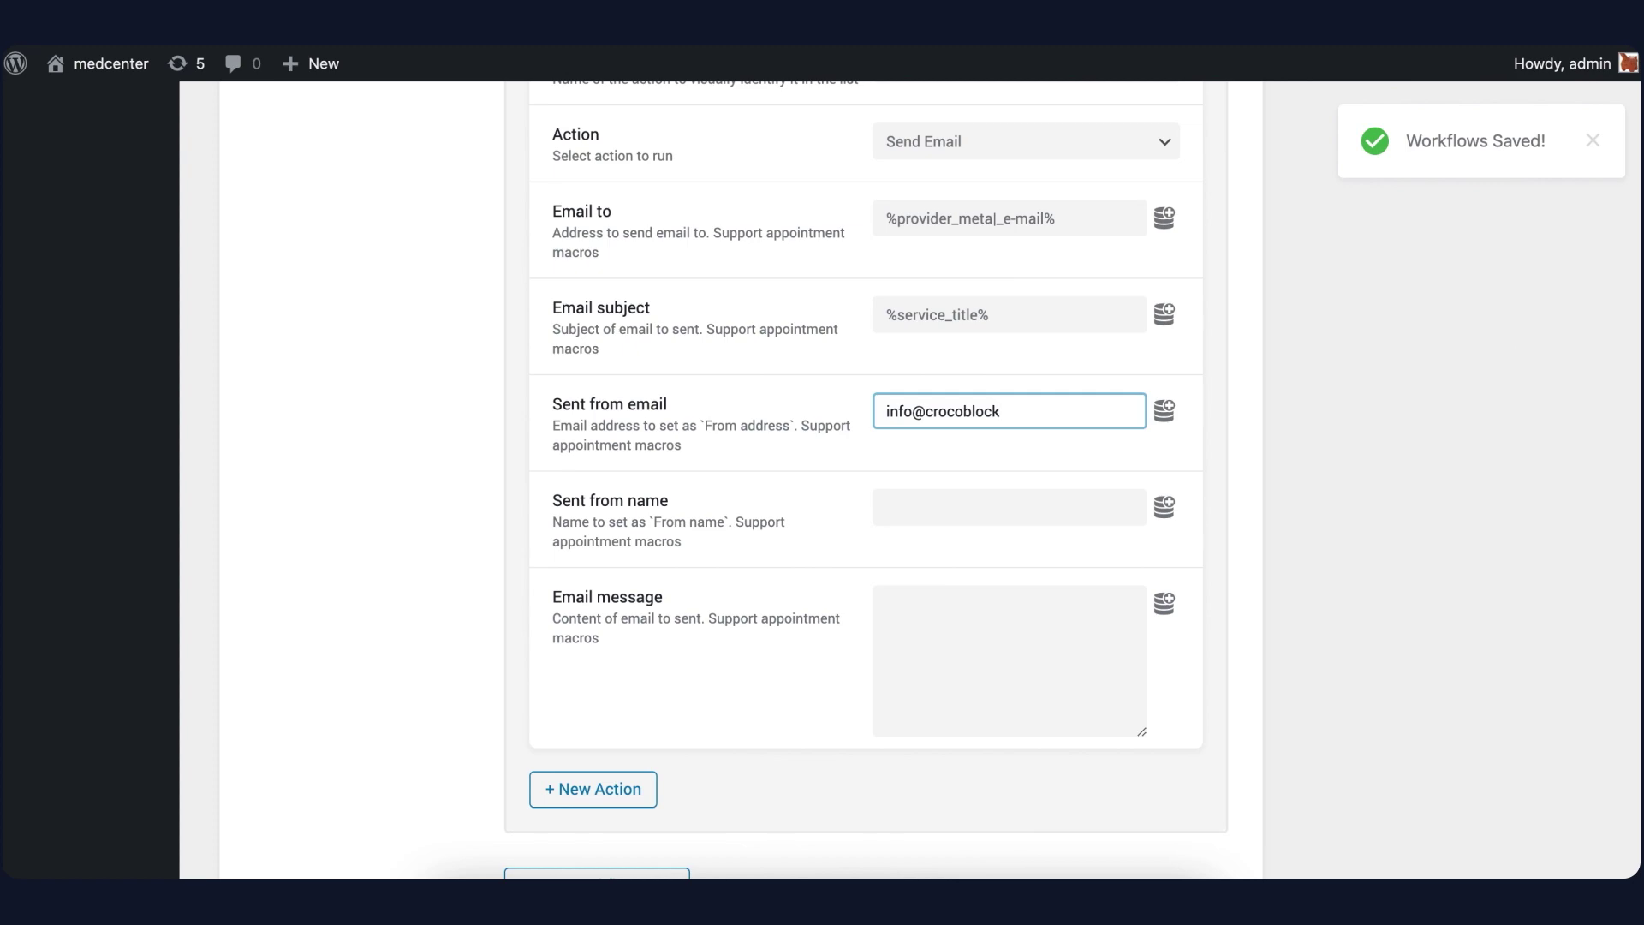
pyautogui.click(965, 517)
pyautogui.write('a')
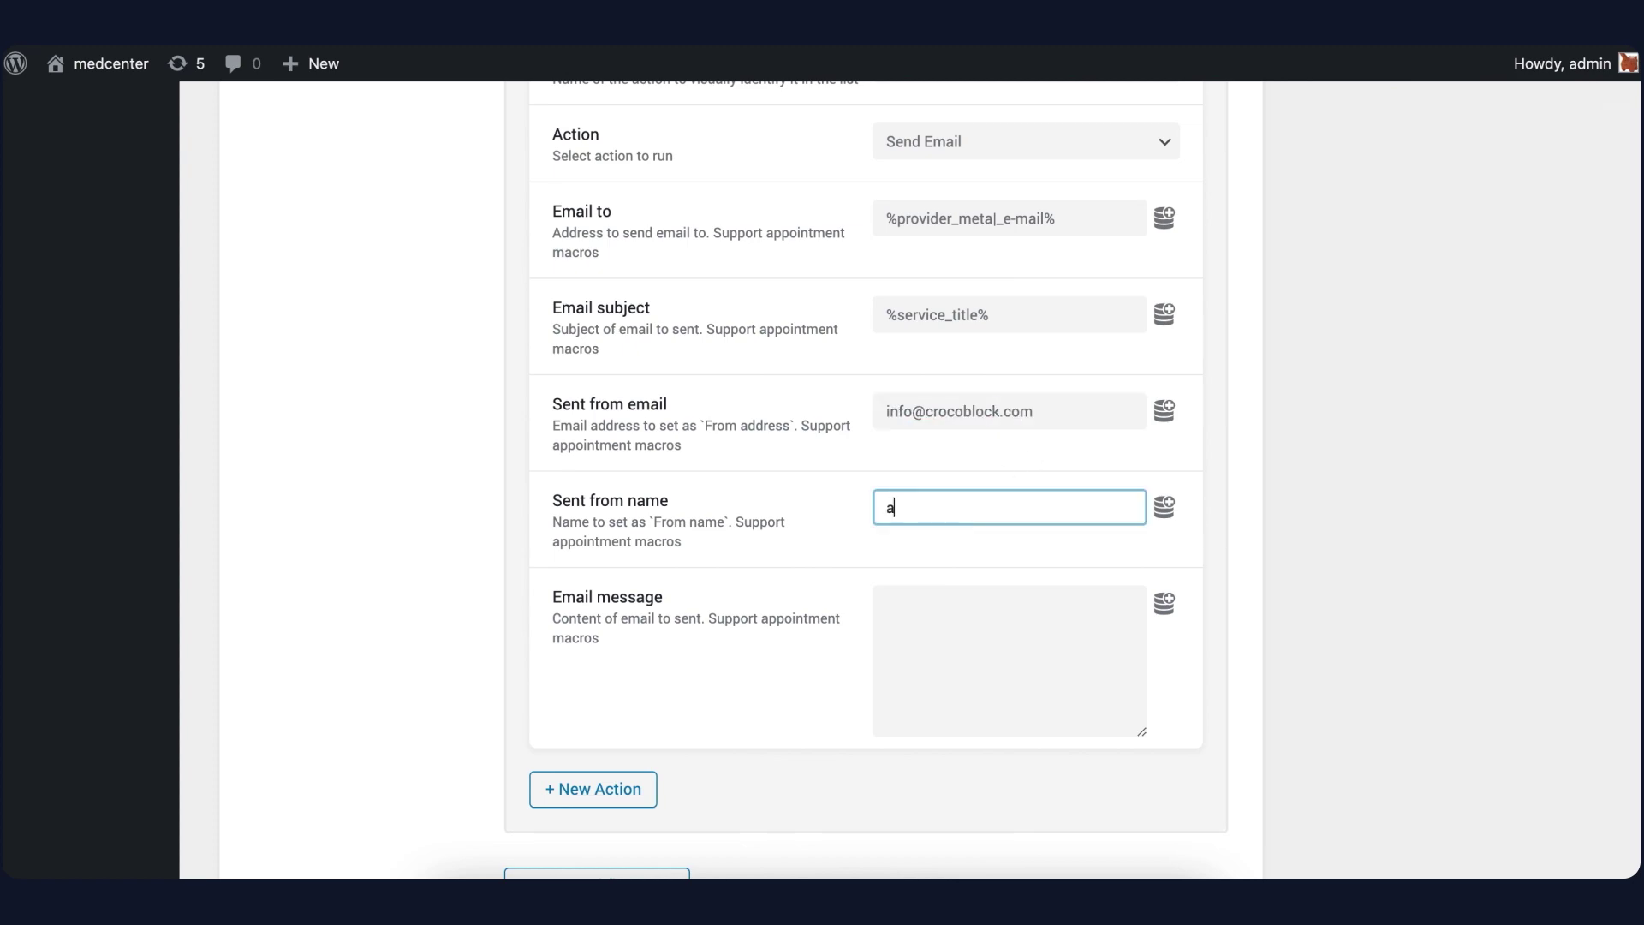
pyautogui.write('dmin')
# Write the message 'You got an appointment at -' followed by the appointment start date/time macro
pyautogui.click(985, 644)
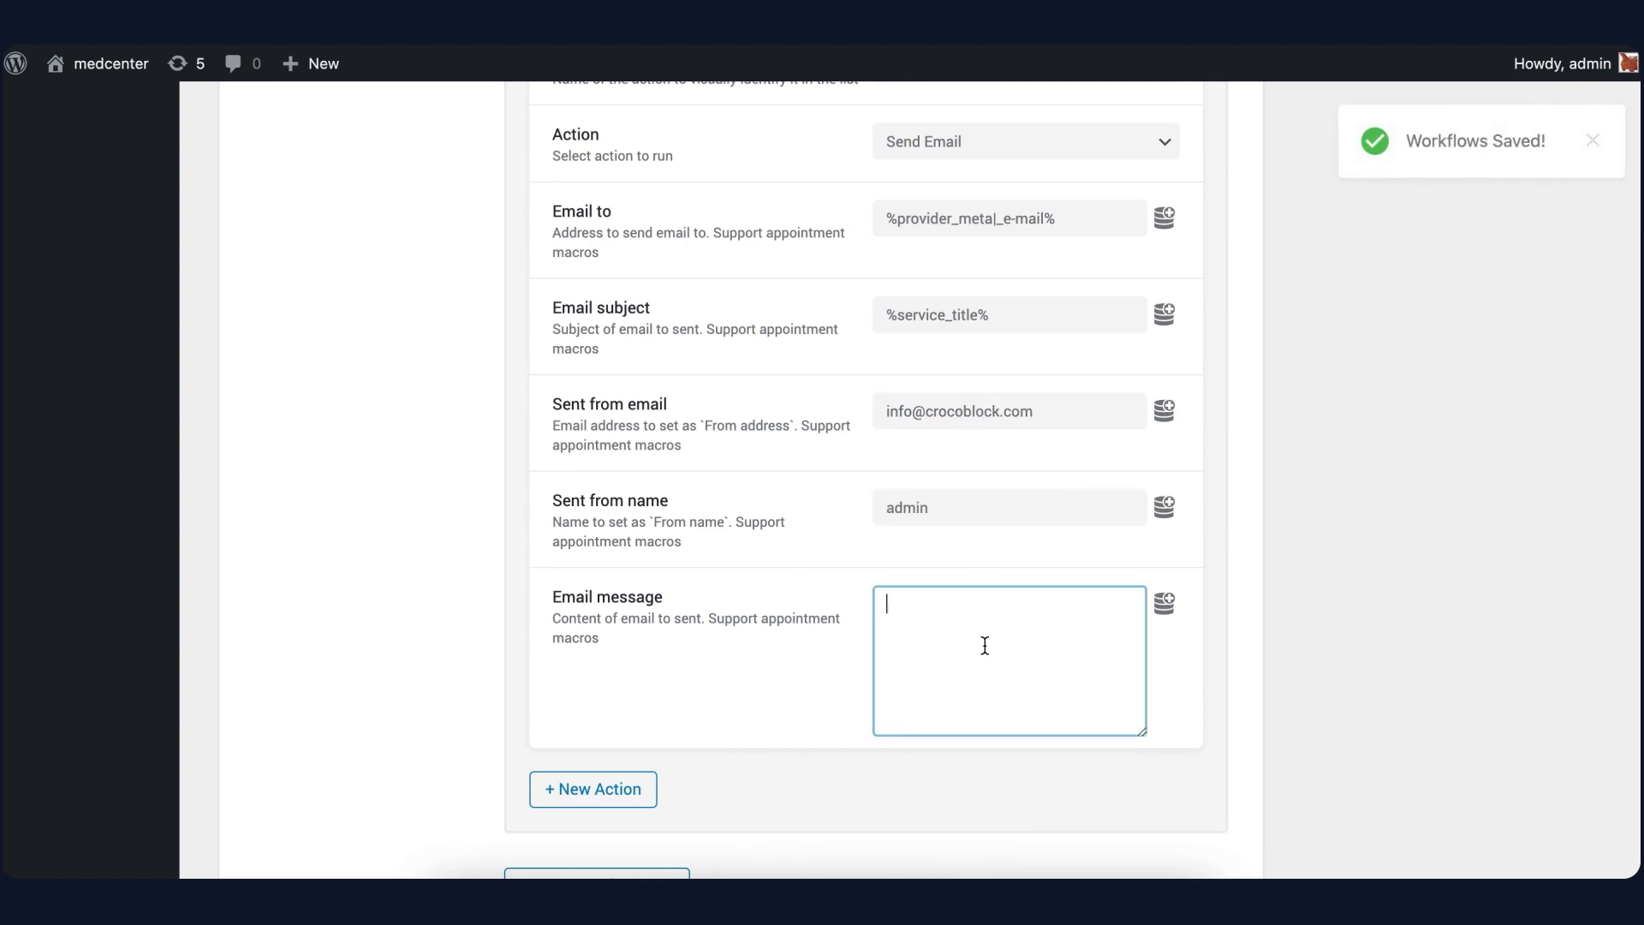
pyautogui.click(1164, 605)
pyautogui.scroll(-3, 1019, 711)
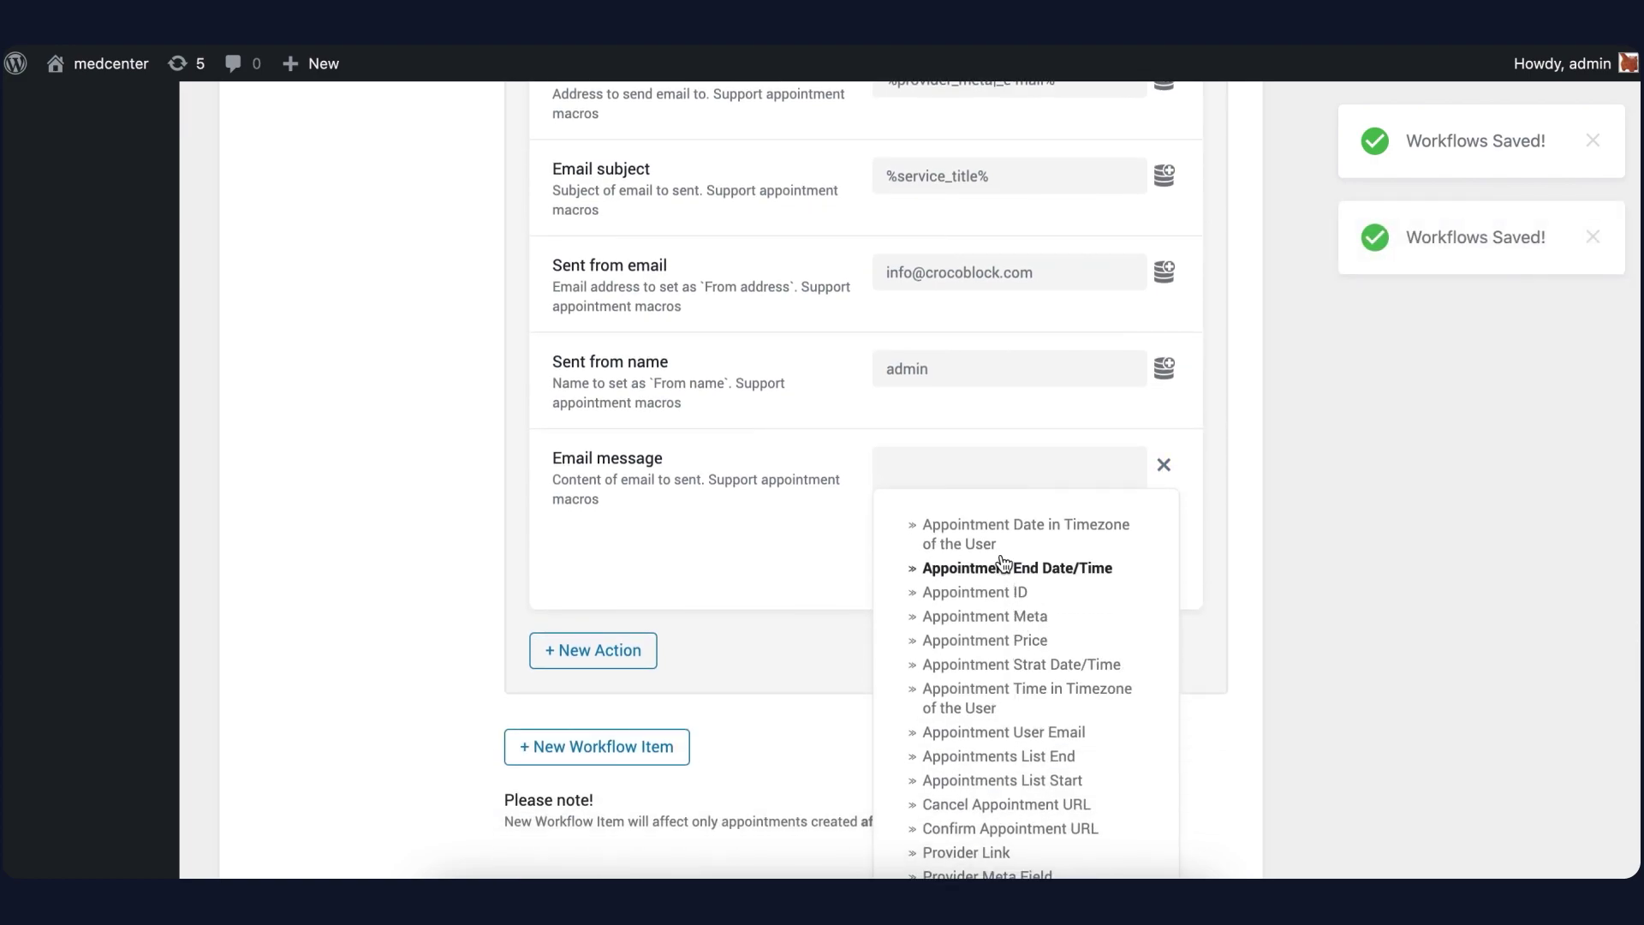
pyautogui.click(1012, 665)
pyautogui.click(947, 685)
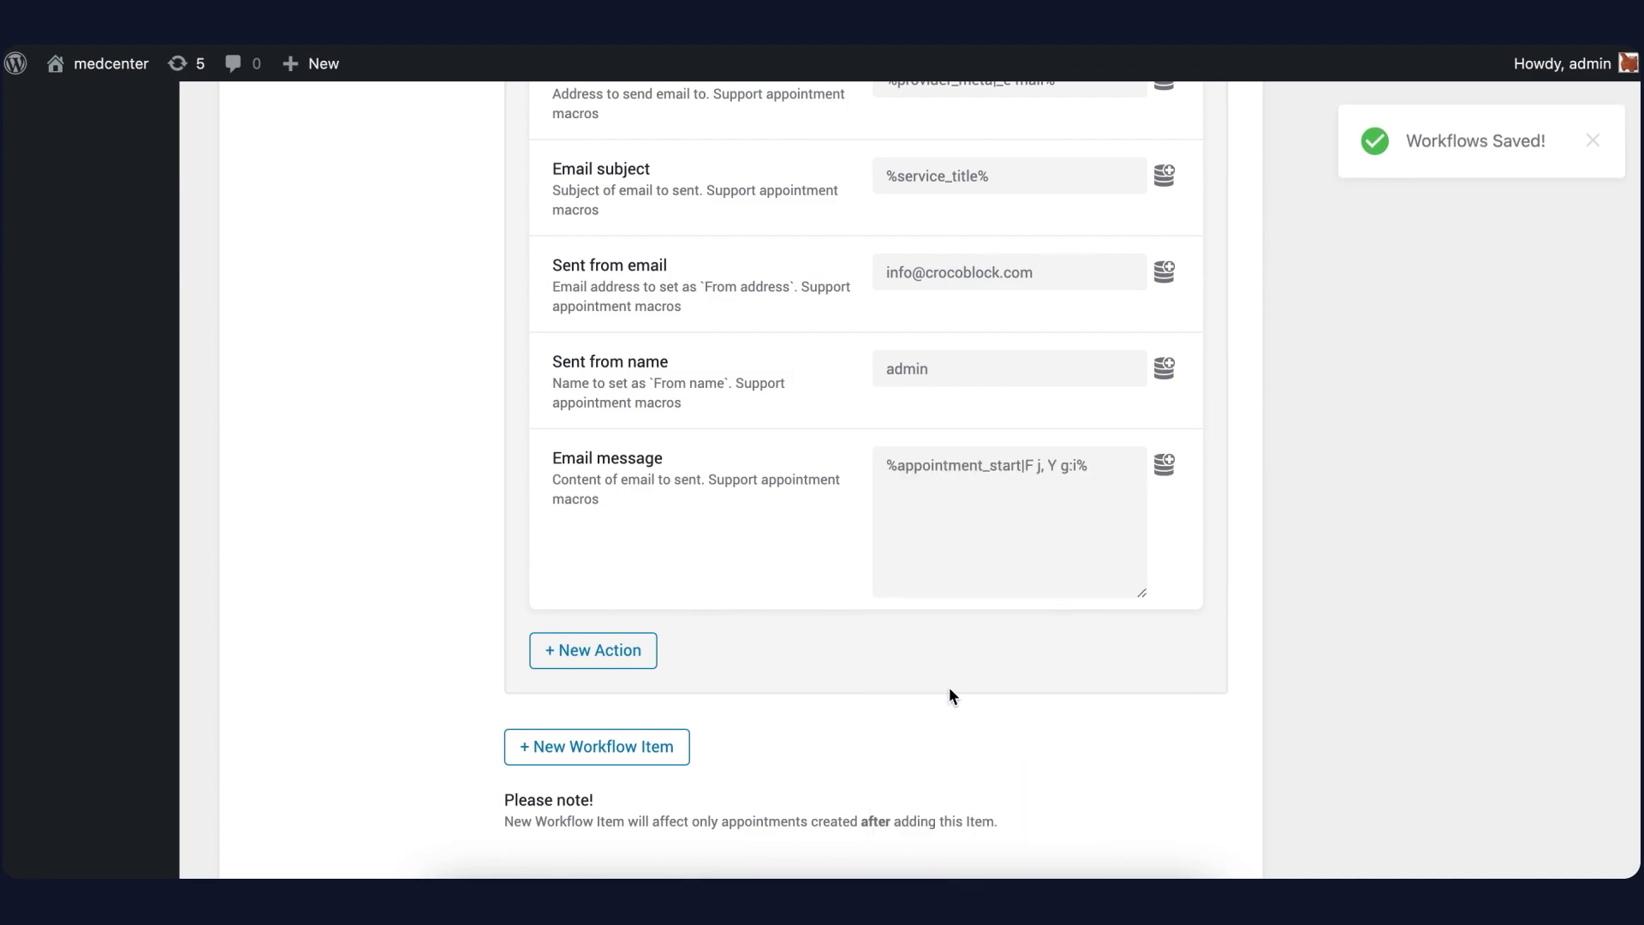
pyautogui.click(988, 526)
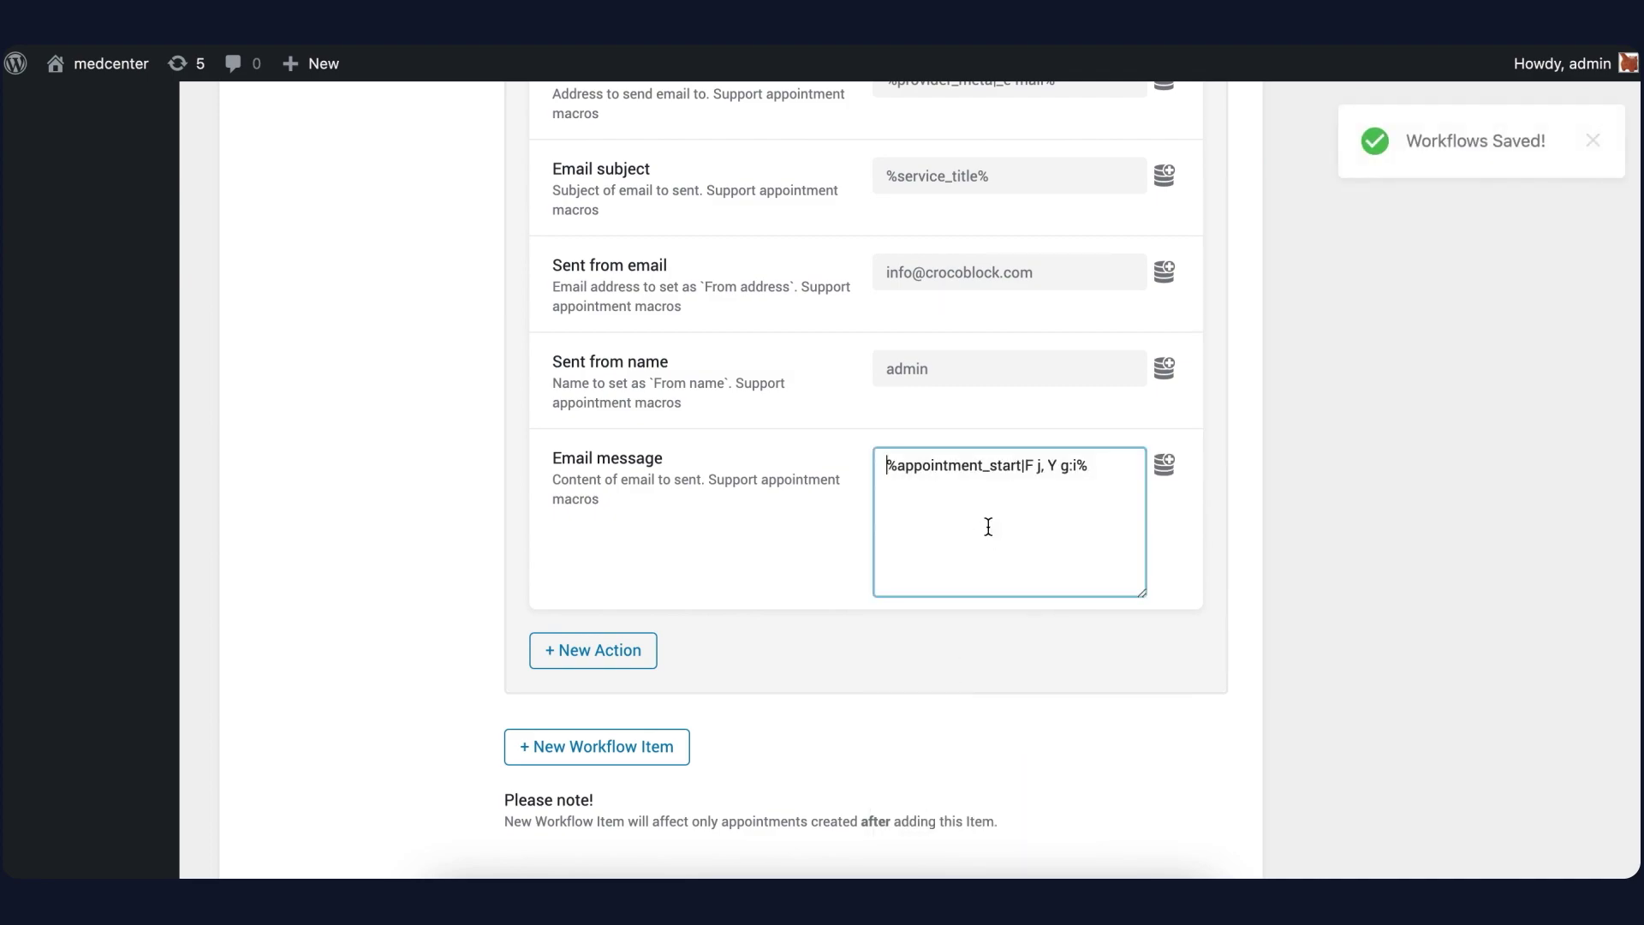
pyautogui.write('You')
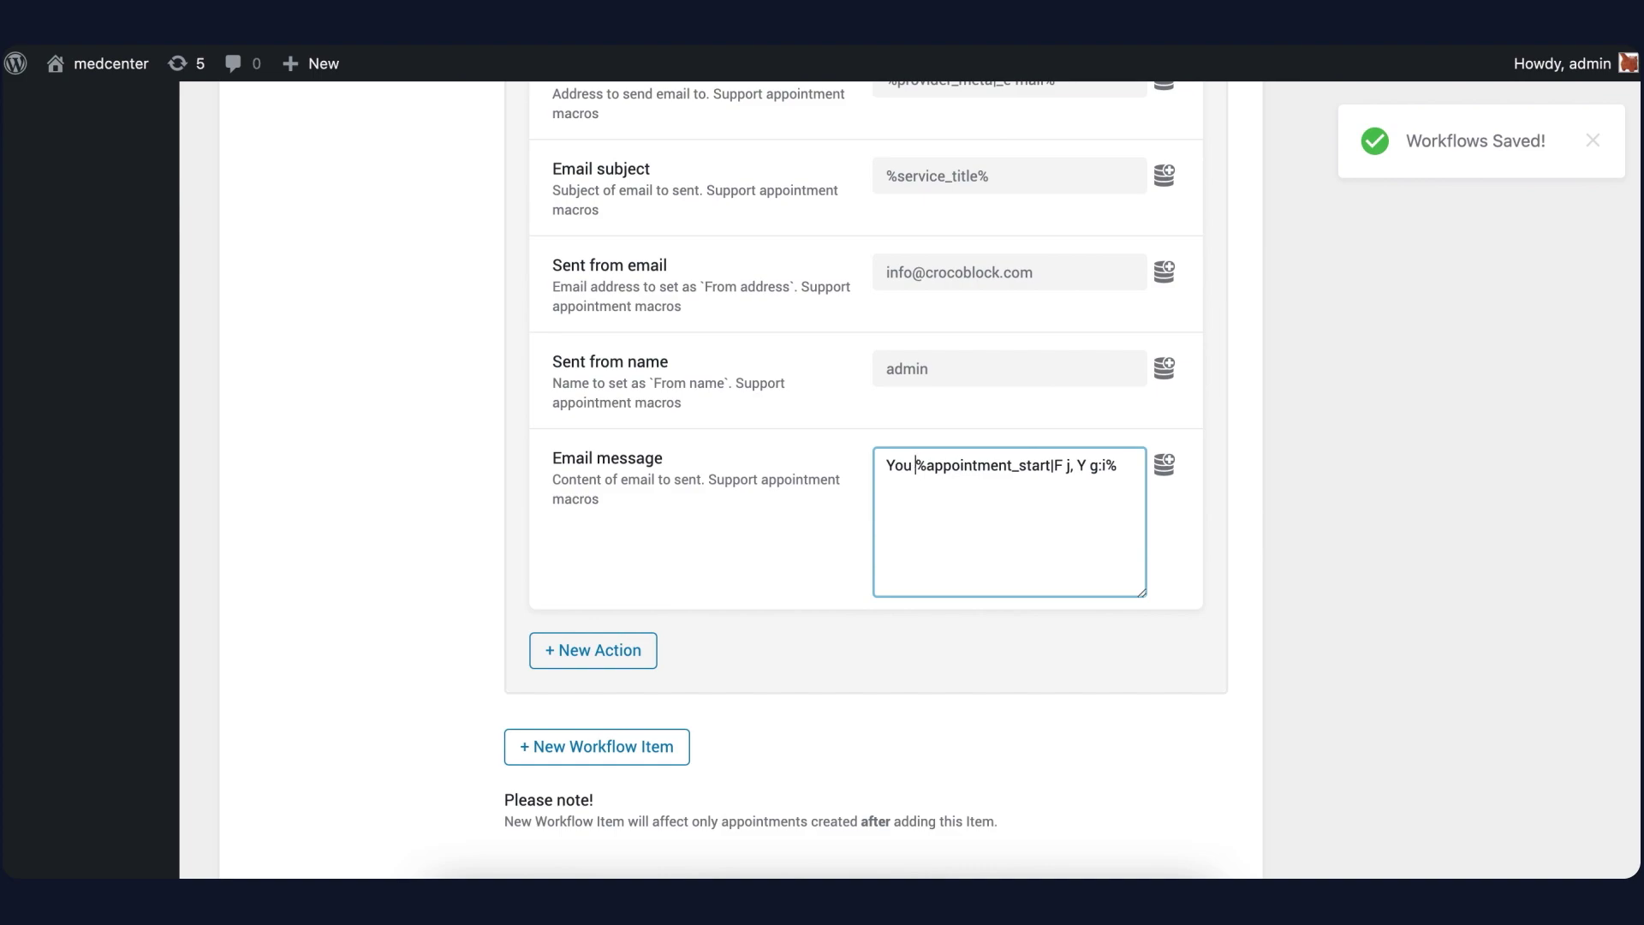
pyautogui.write(' got an ')
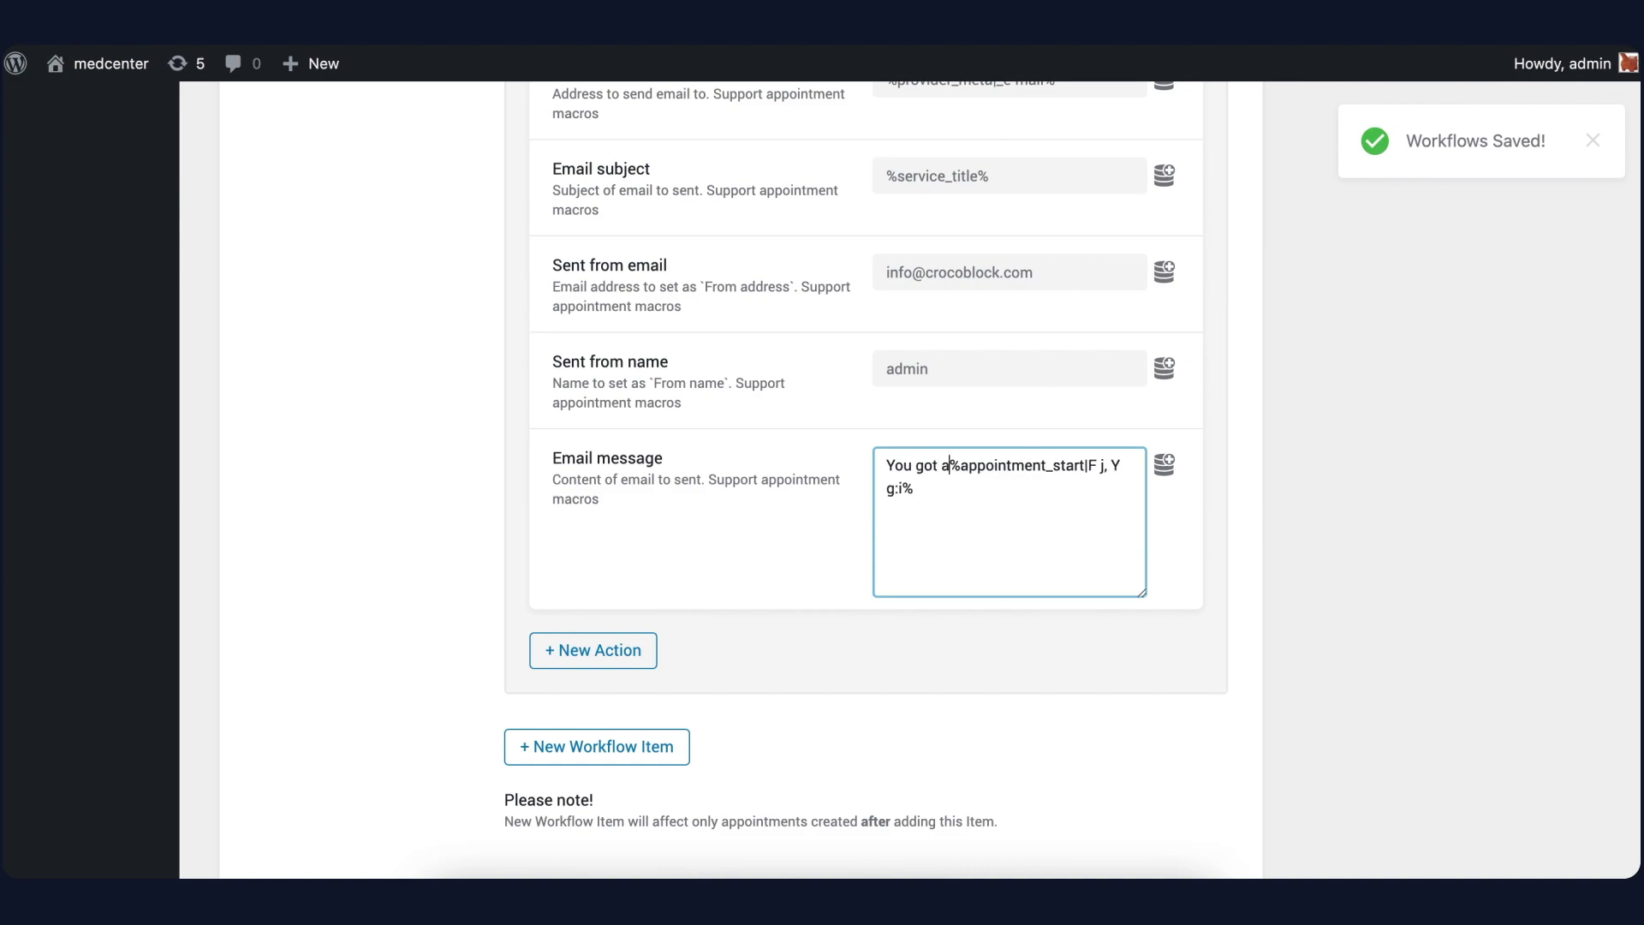
pyautogui.write('appointme')
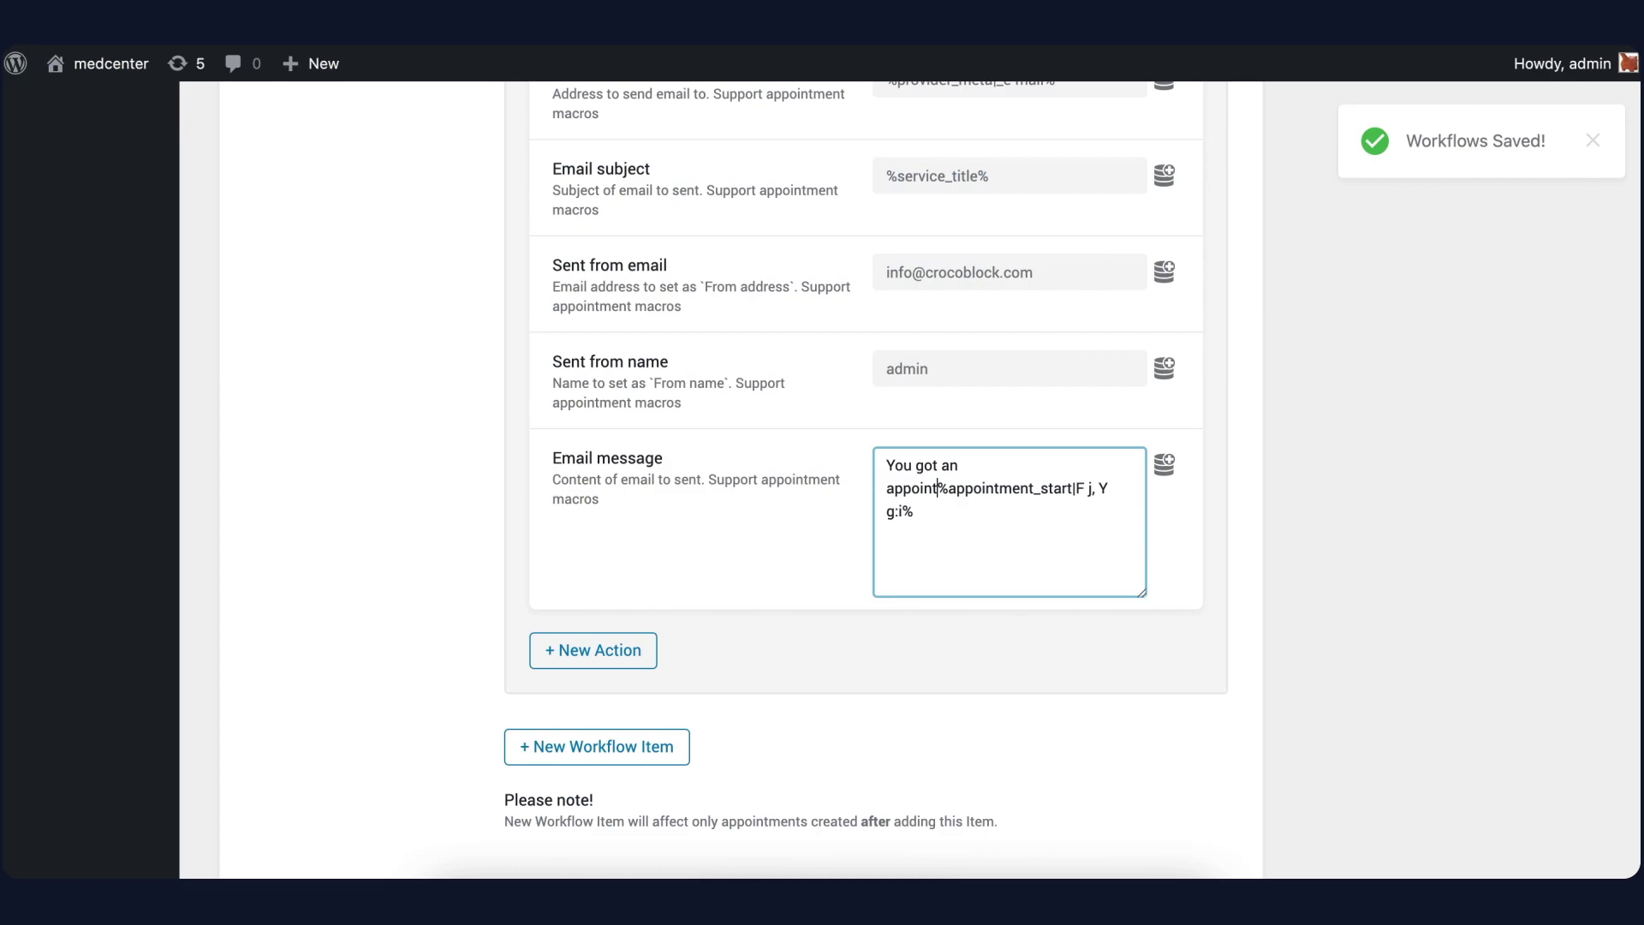
pyautogui.write('nt at -')
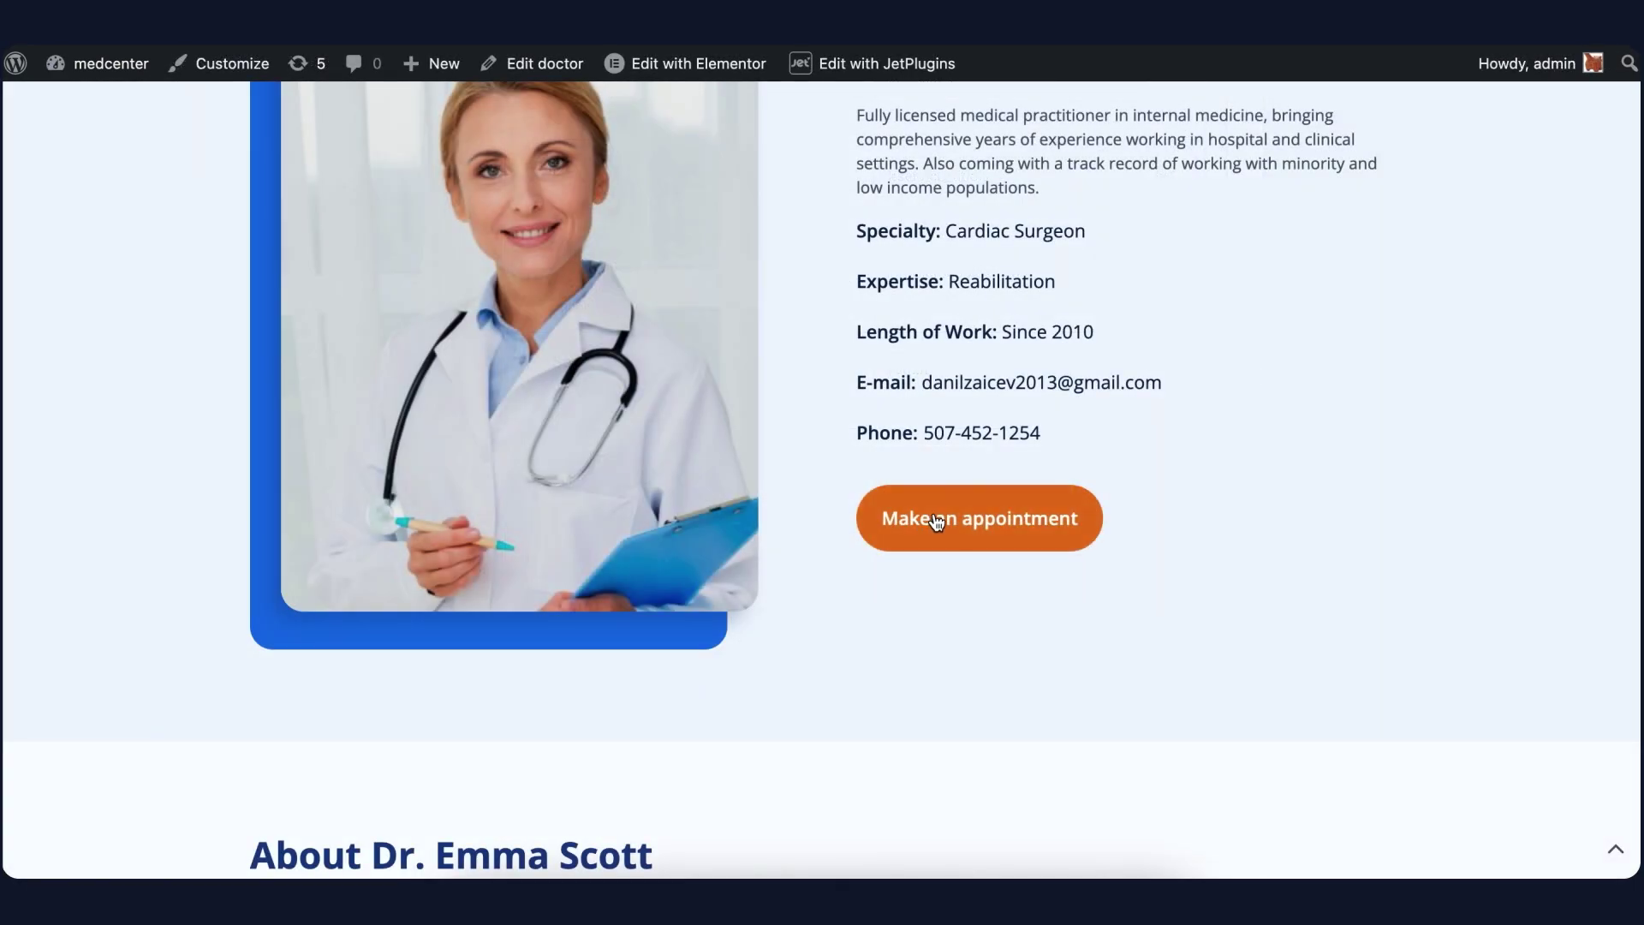
# On the Make an Appointment page, choose the service and the October 26, 2022, 10:30–11:00 slot
pyautogui.click(946, 516)
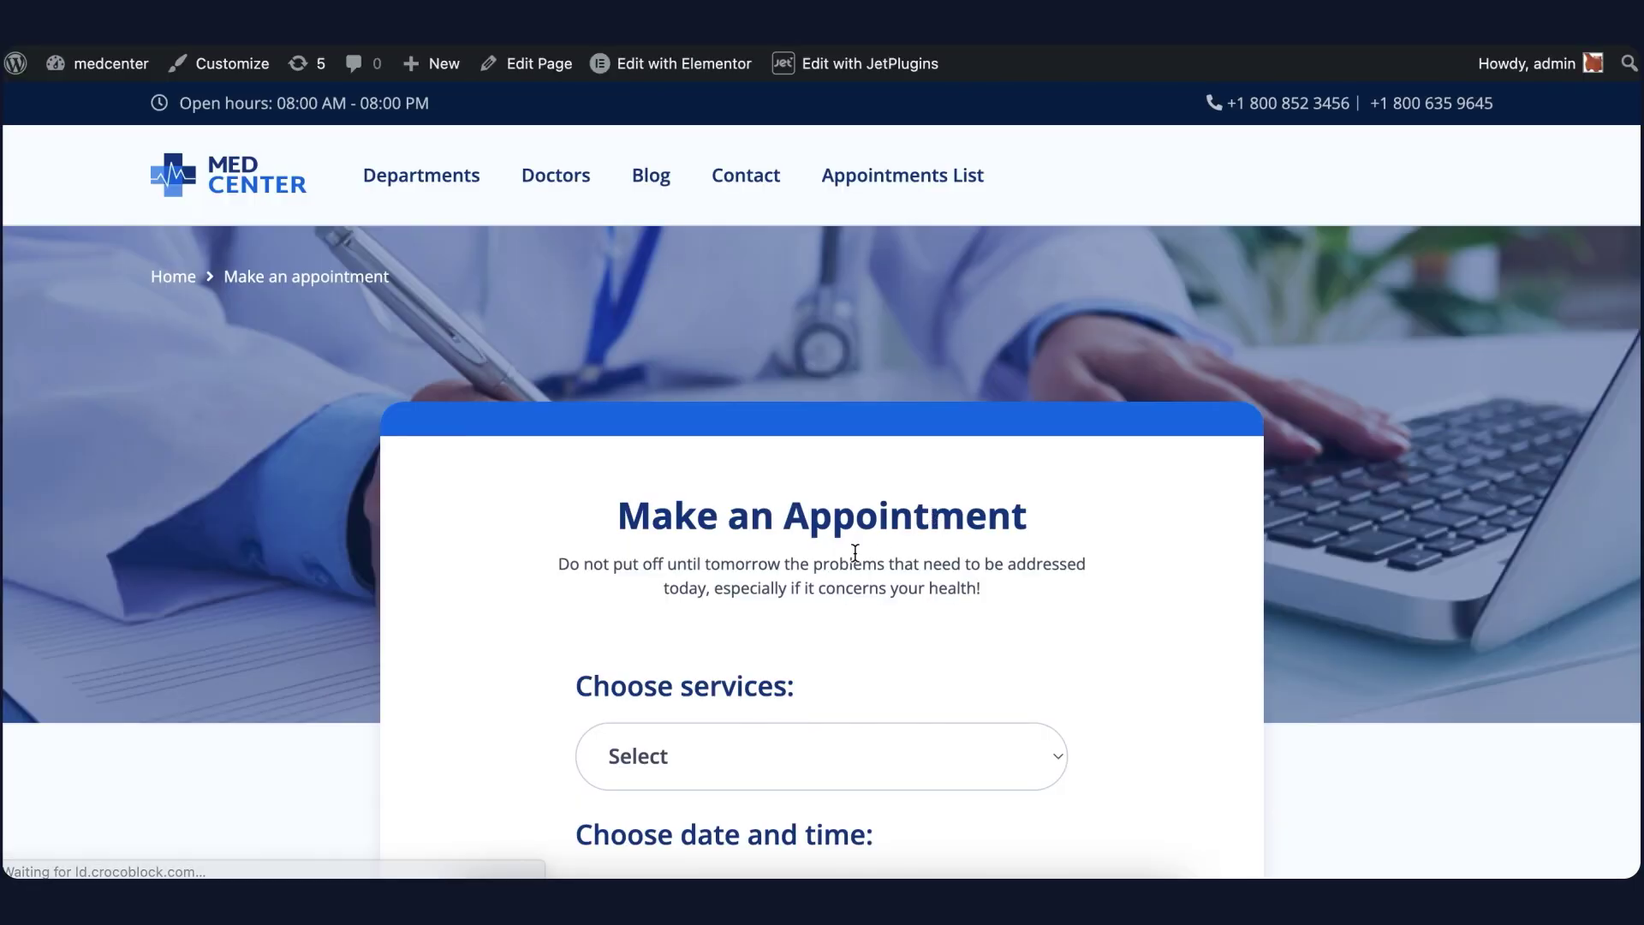
pyautogui.scroll(-5, 856, 540)
pyautogui.click(864, 358)
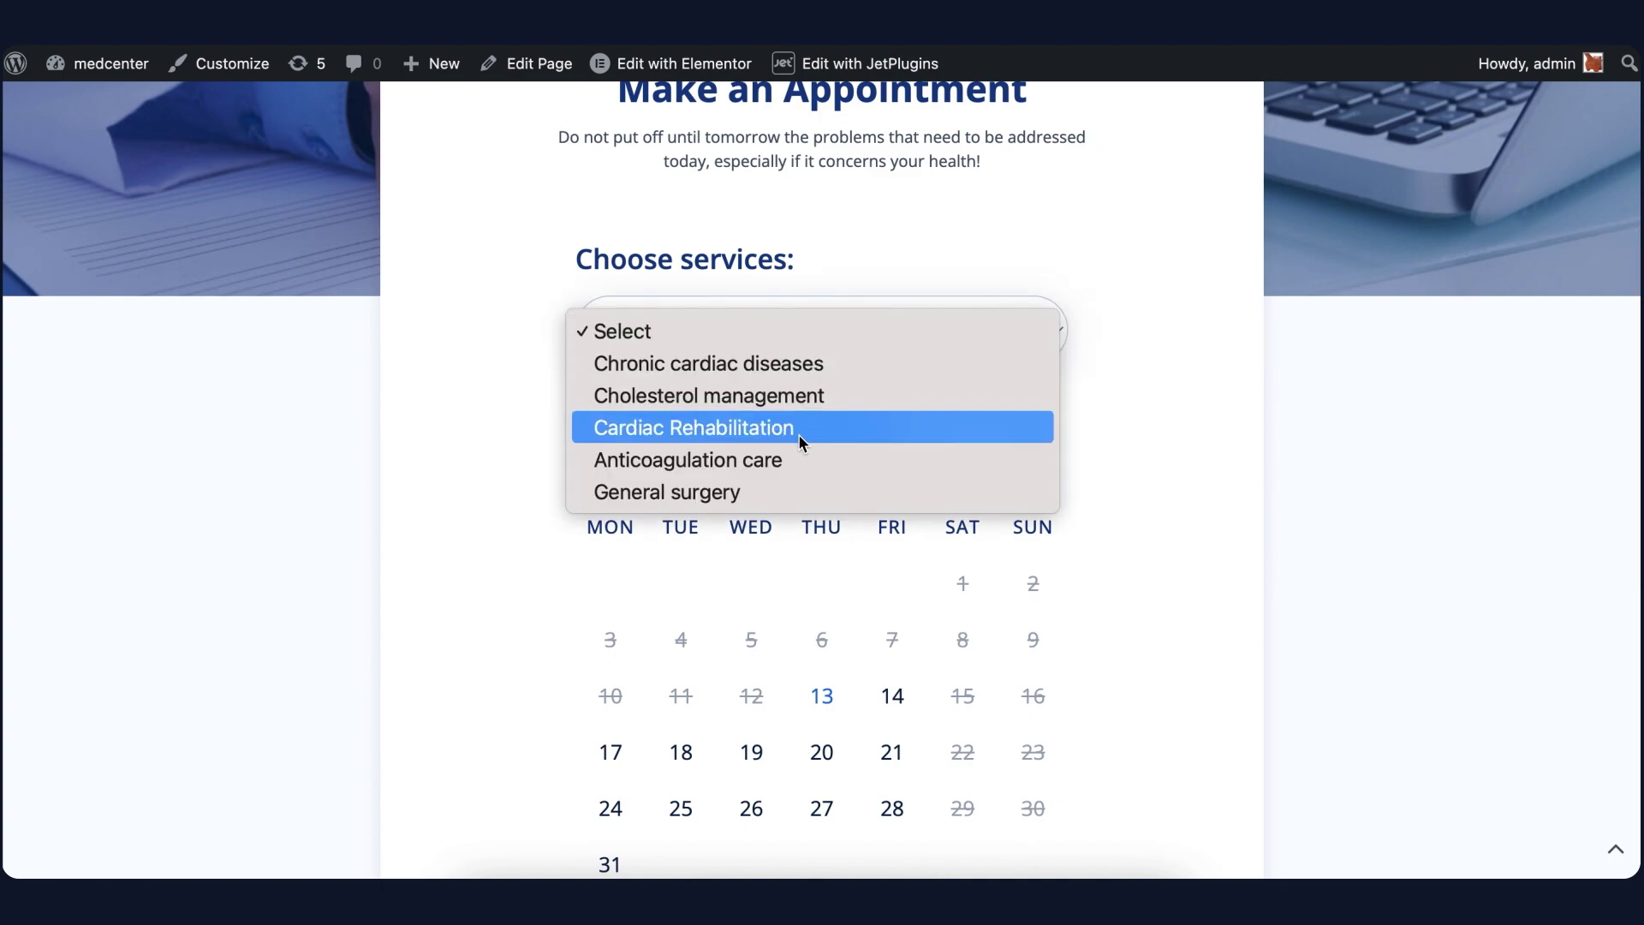
pyautogui.click(771, 460)
pyautogui.scroll(-3, 773, 445)
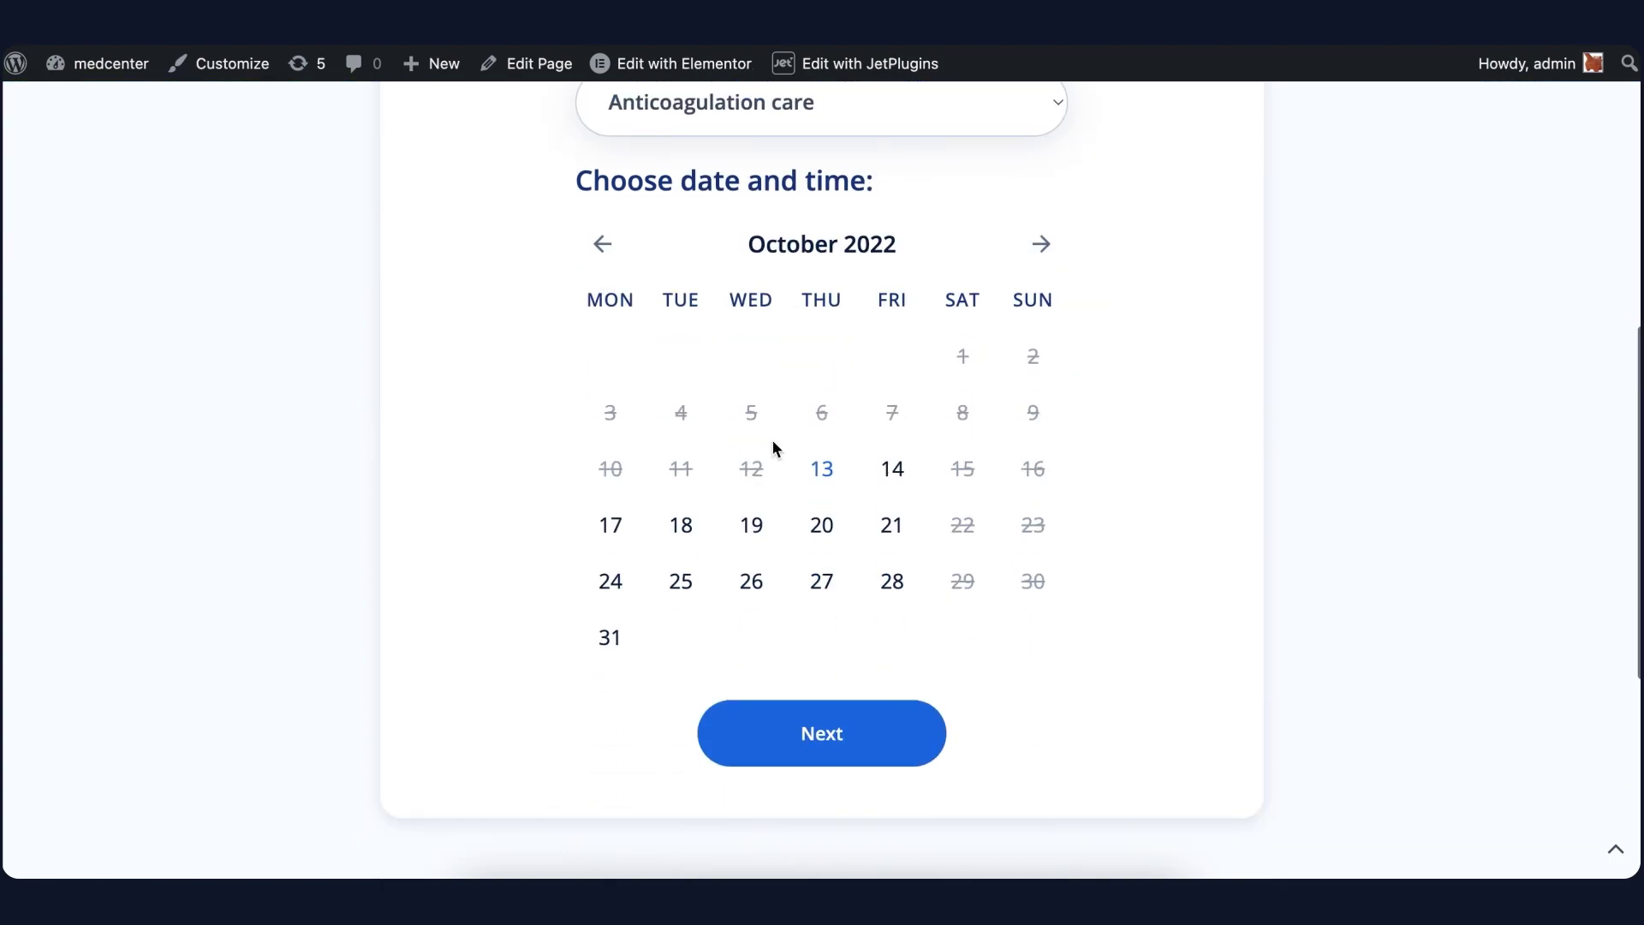
pyautogui.click(683, 578)
pyautogui.scroll(-3, 689, 591)
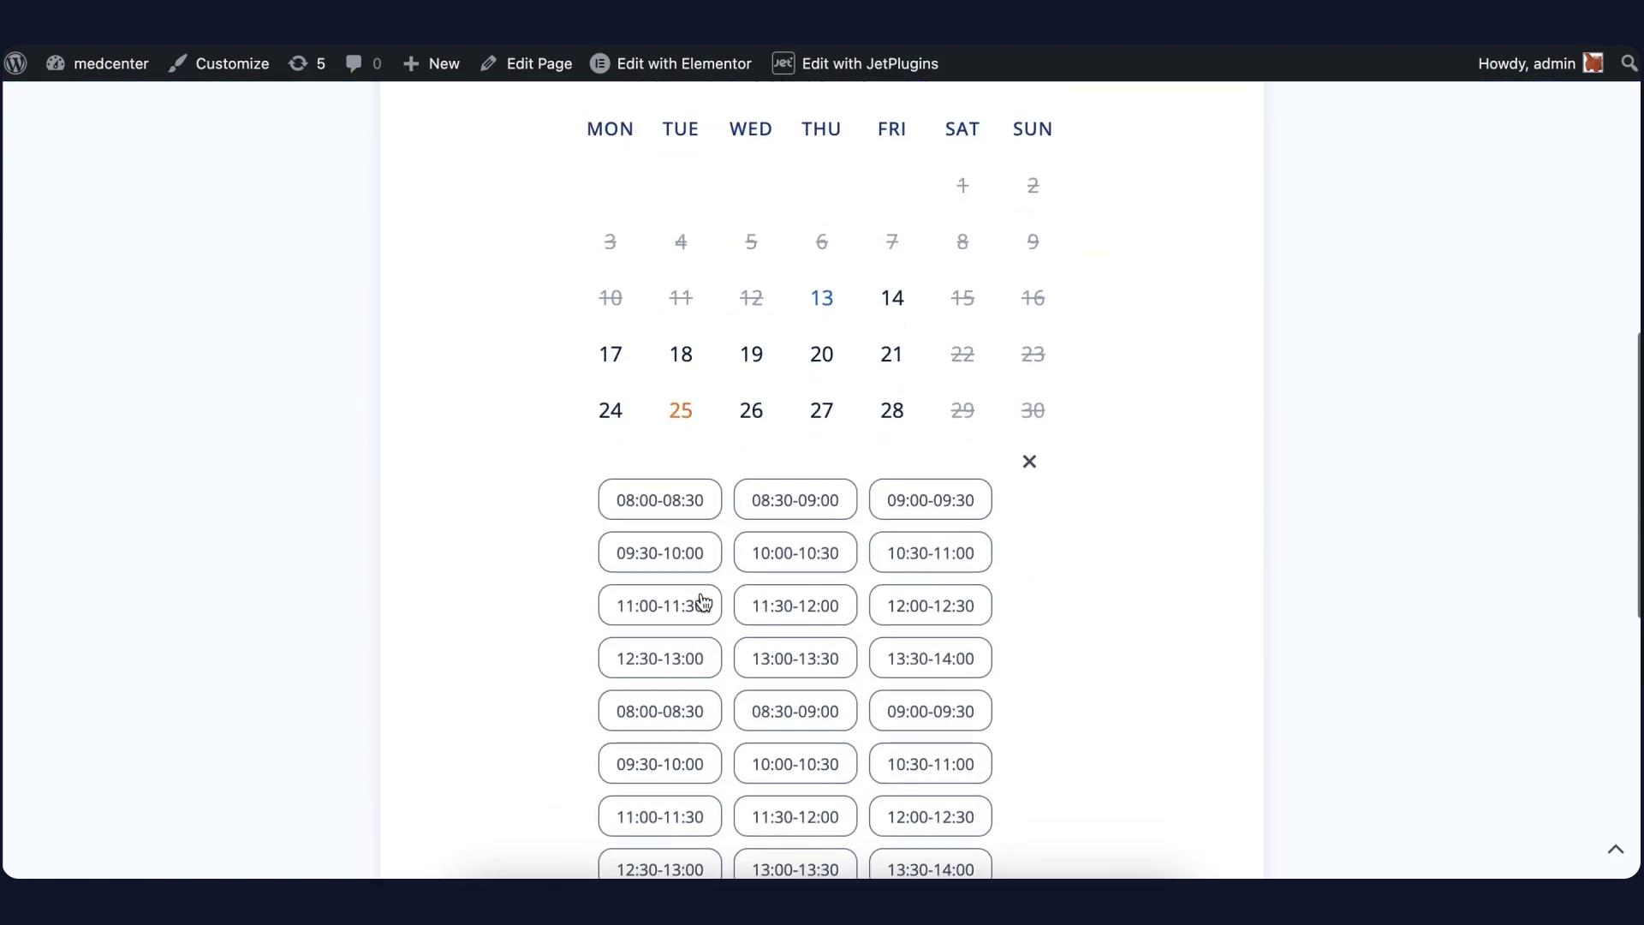
pyautogui.click(908, 649)
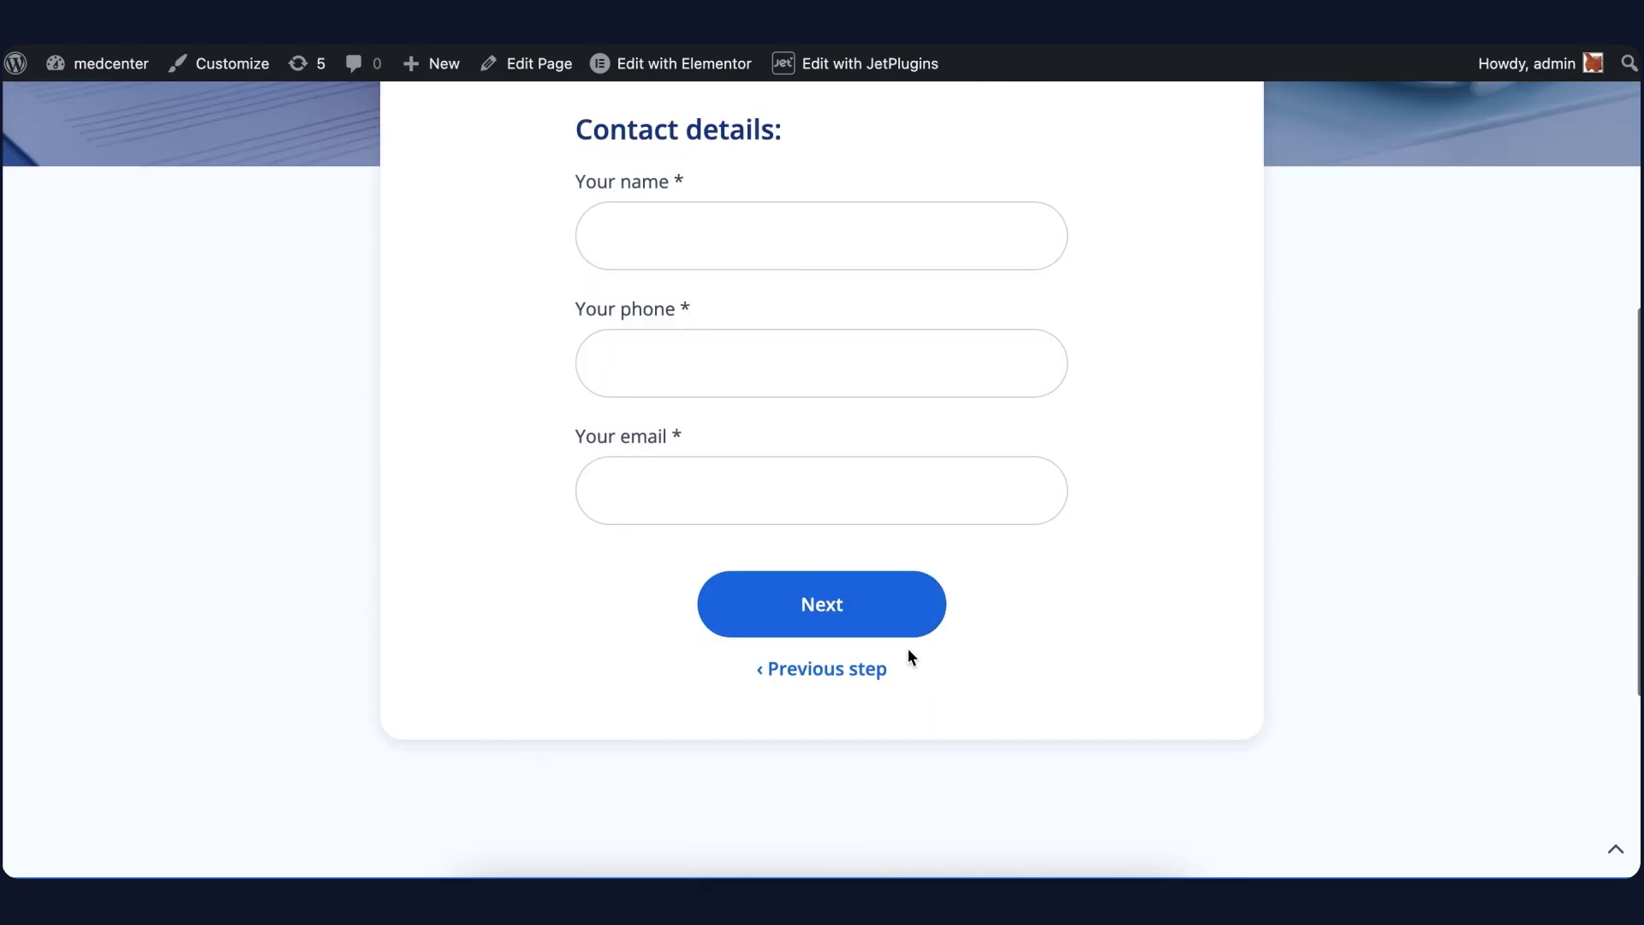
# Enter the patient's contact details, confirm the booking, and check it is listed as Pending
pyautogui.click(917, 374)
pyautogui.click(857, 428)
pyautogui.click(800, 620)
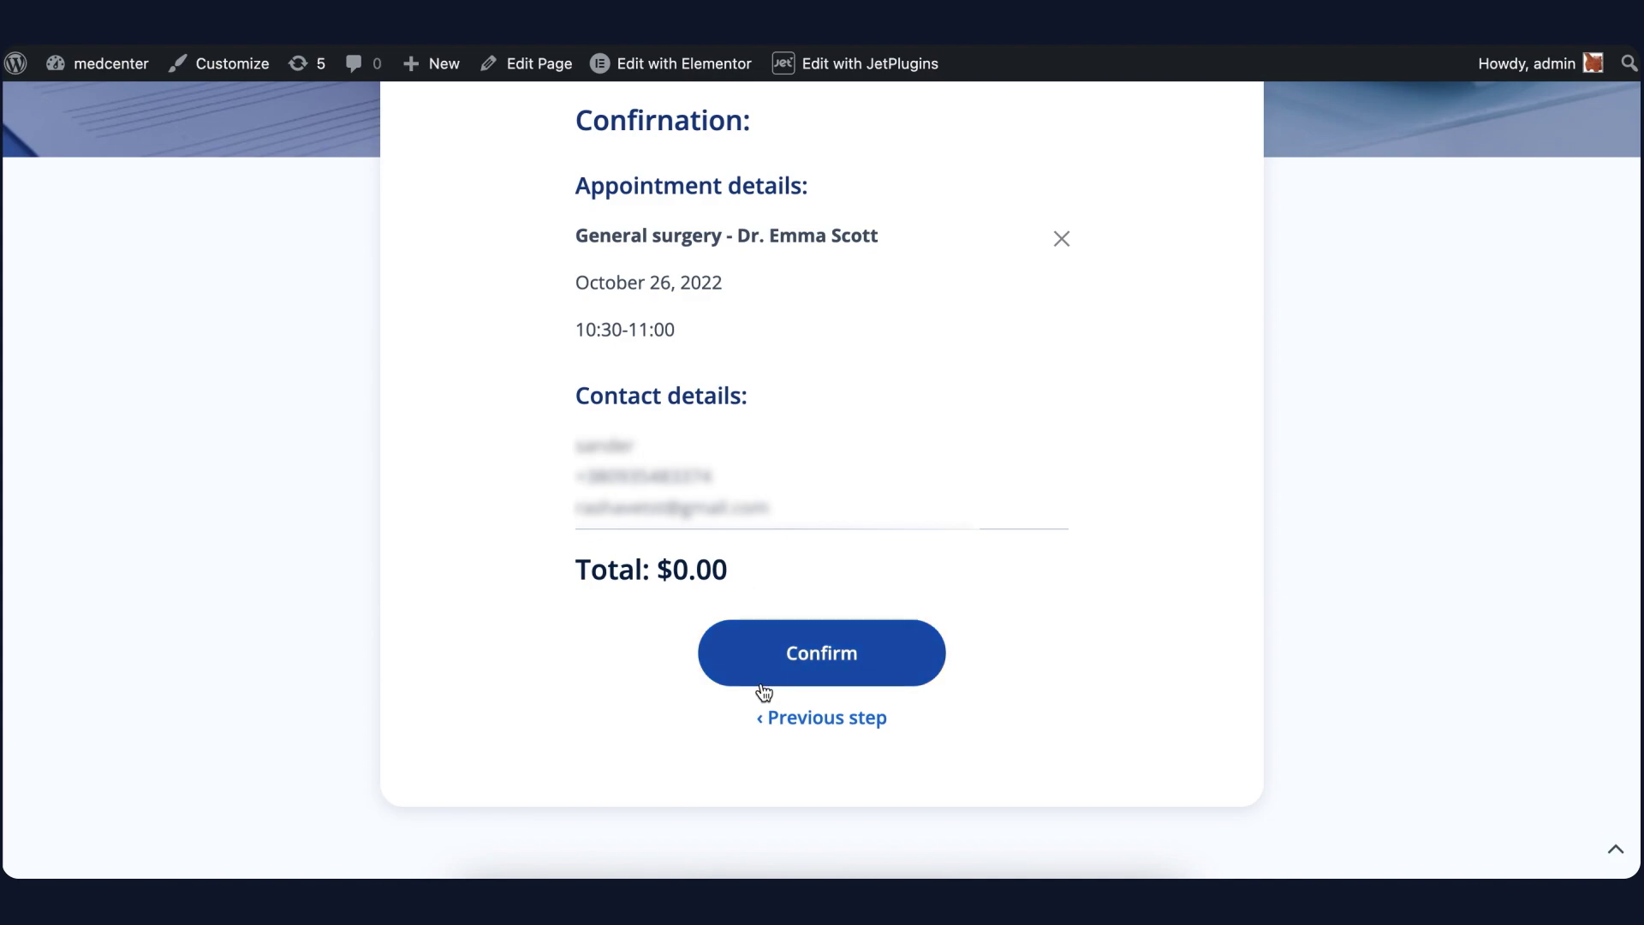
pyautogui.click(763, 676)
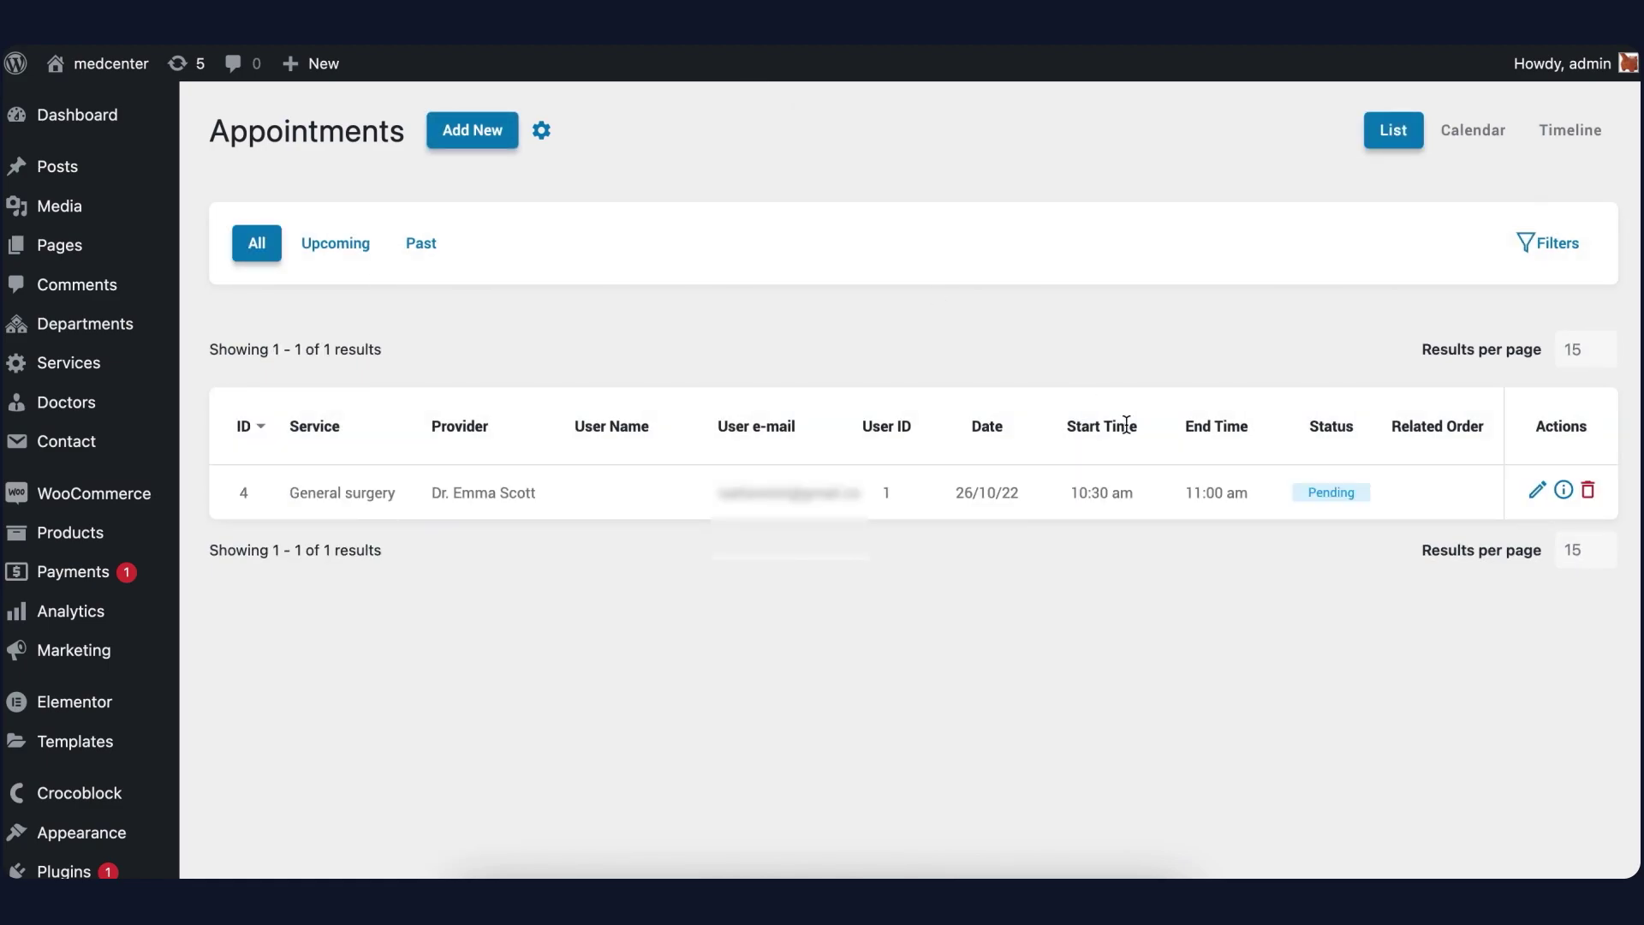
pyautogui.moveTo(1308, 501); pyautogui.dragTo(1358, 495)
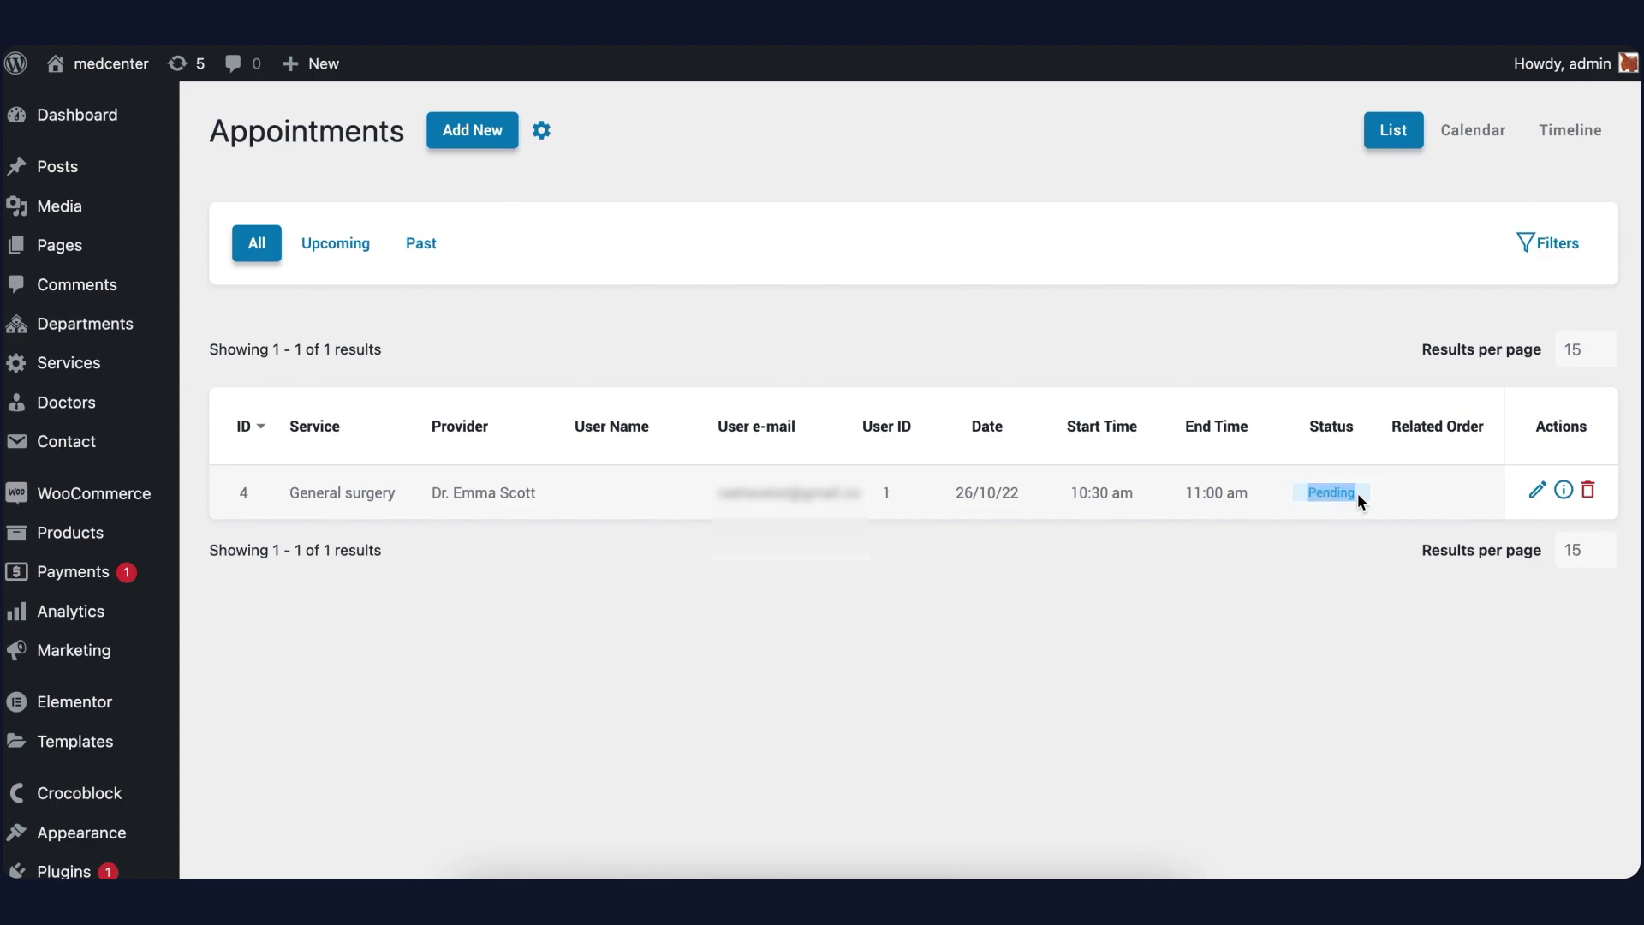
pyautogui.hotkey('ctrl', 'Tab')
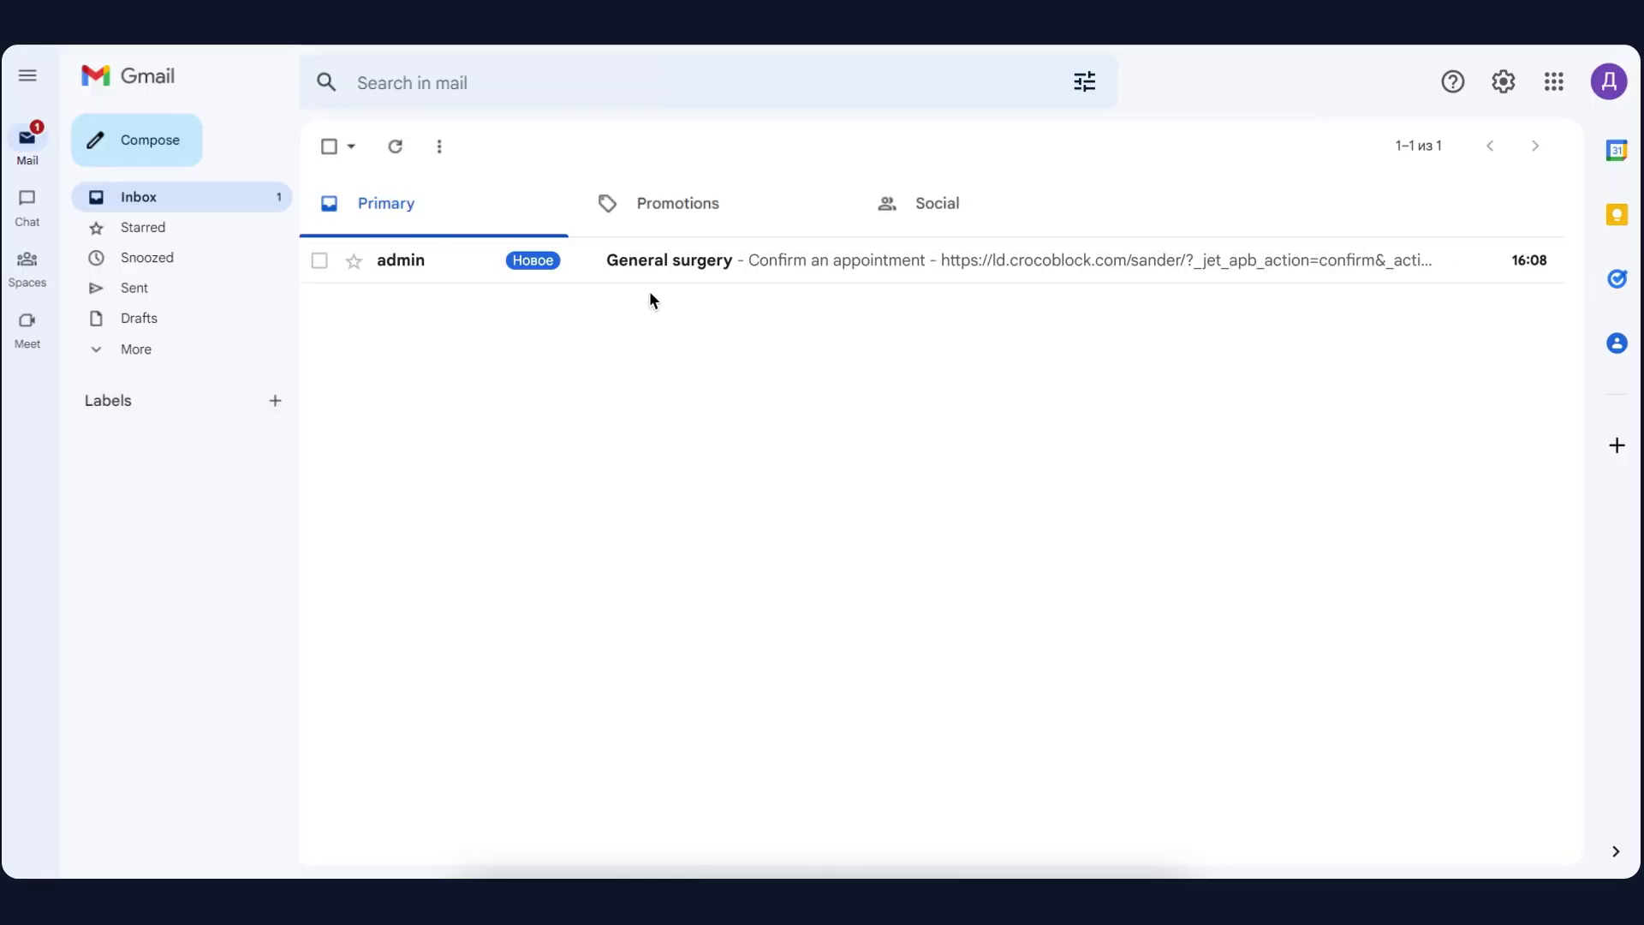
# Open the doctor's General surgery email and review its Confirm and Cancel appointment links
pyautogui.click(664, 273)
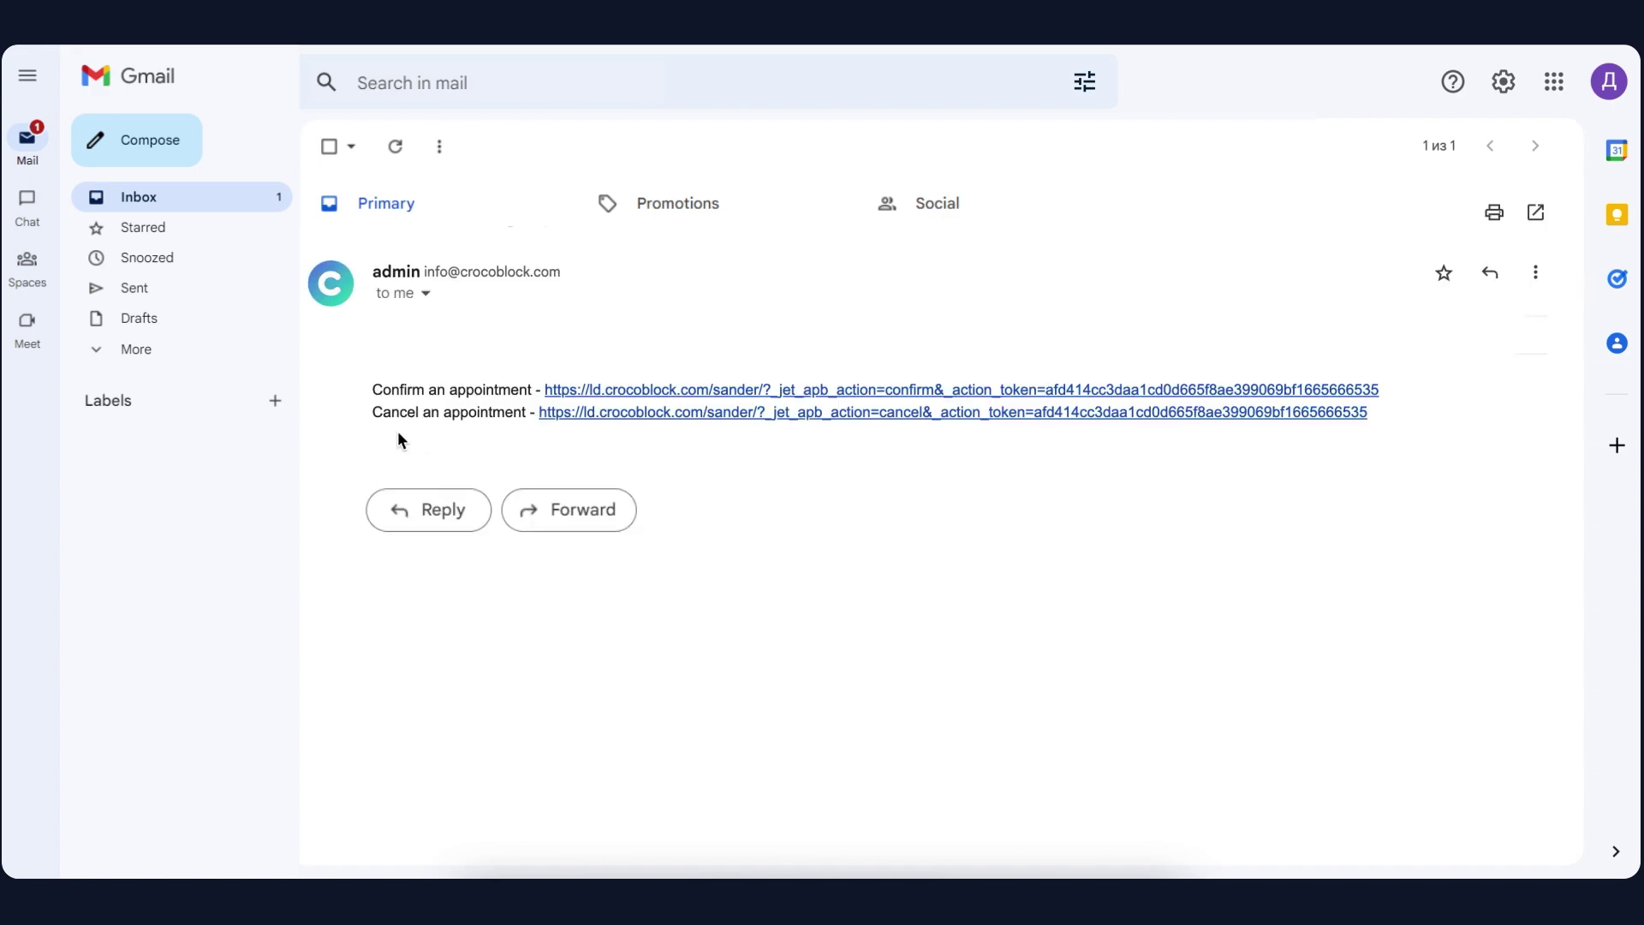
pyautogui.moveTo(391, 388); pyautogui.dragTo(500, 385)
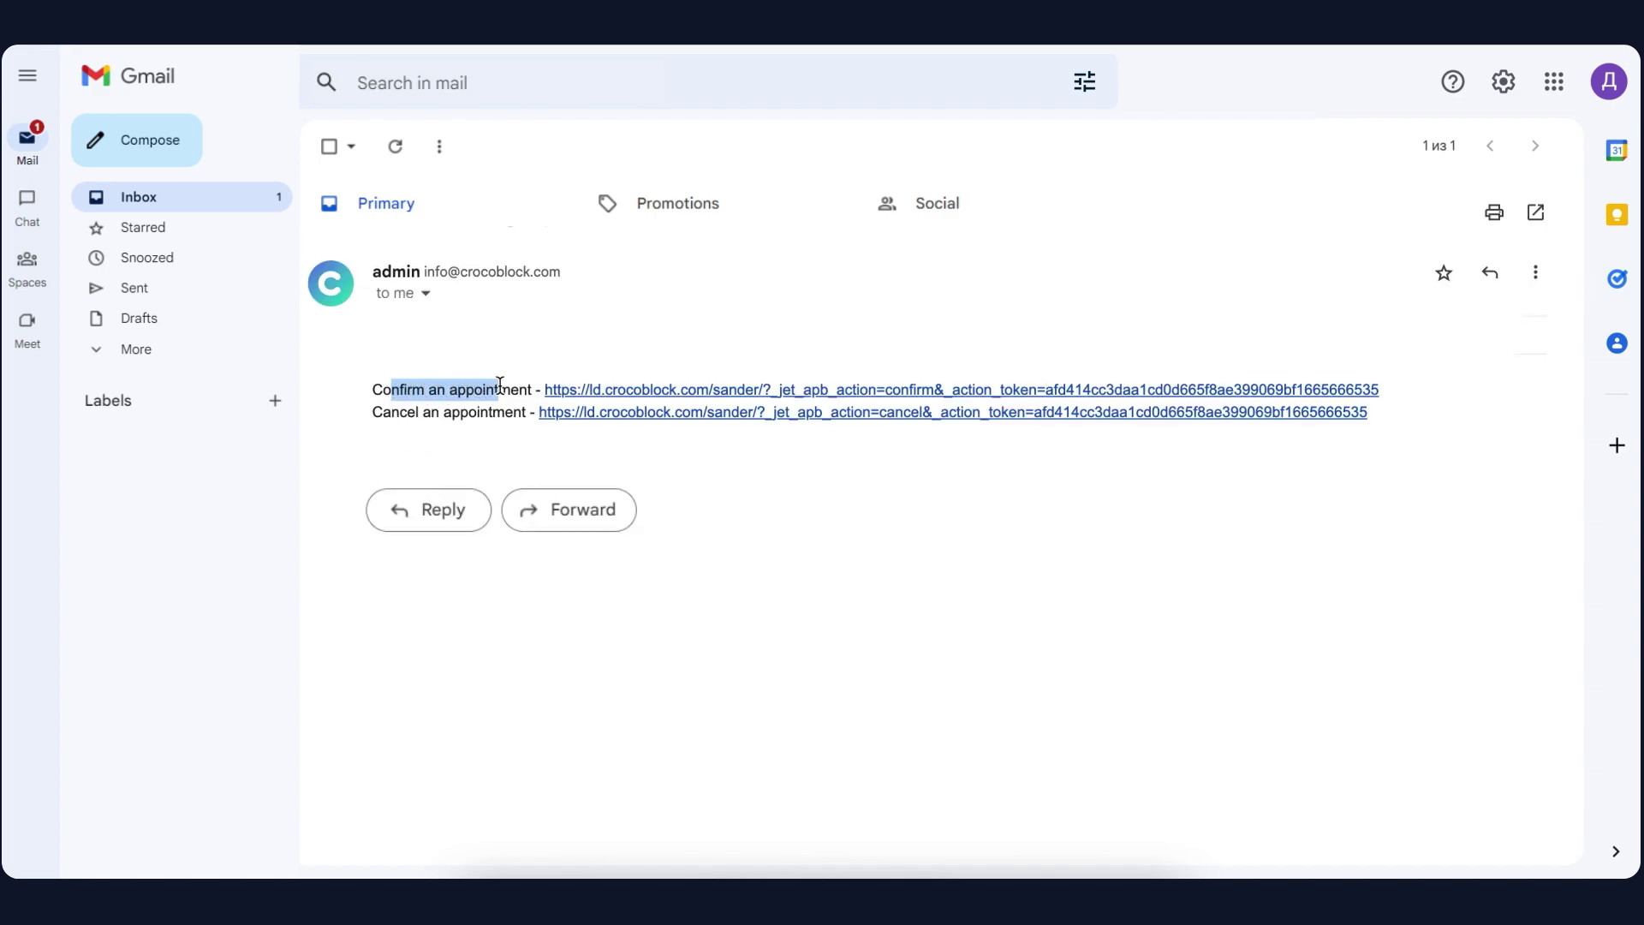
pyautogui.moveTo(392, 413); pyautogui.dragTo(496, 416)
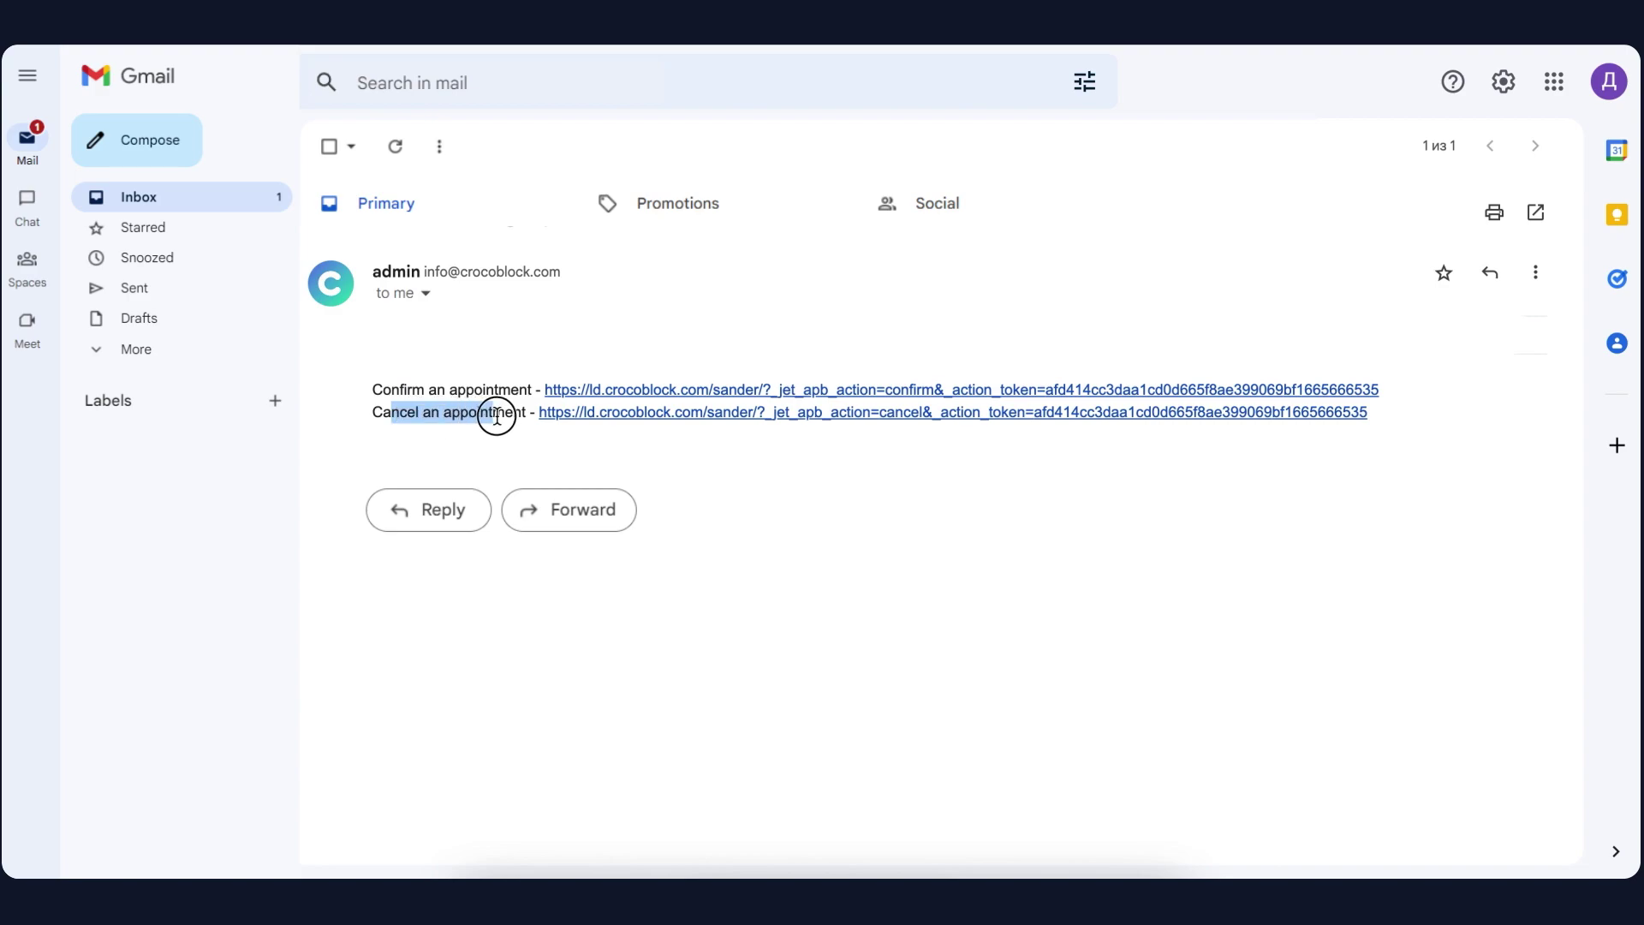
pyautogui.click(497, 417)
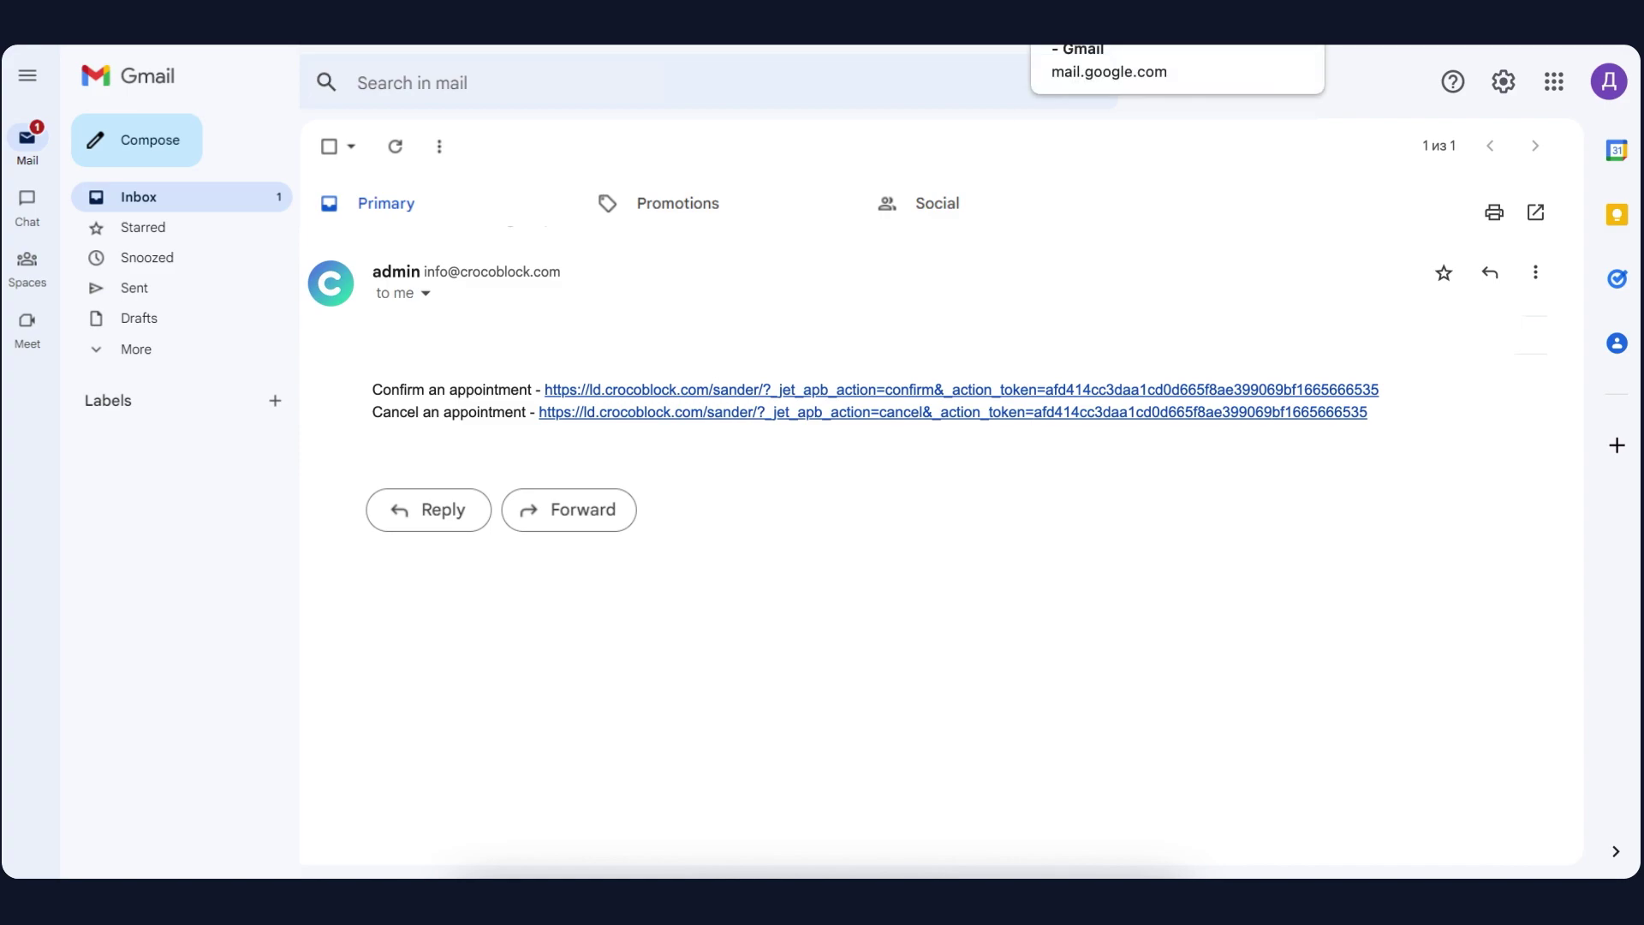
# In the patient's inbox, open the General surgery notice saying the booking awaits approval
pyautogui.click(1096, 22)
pyautogui.click(485, 255)
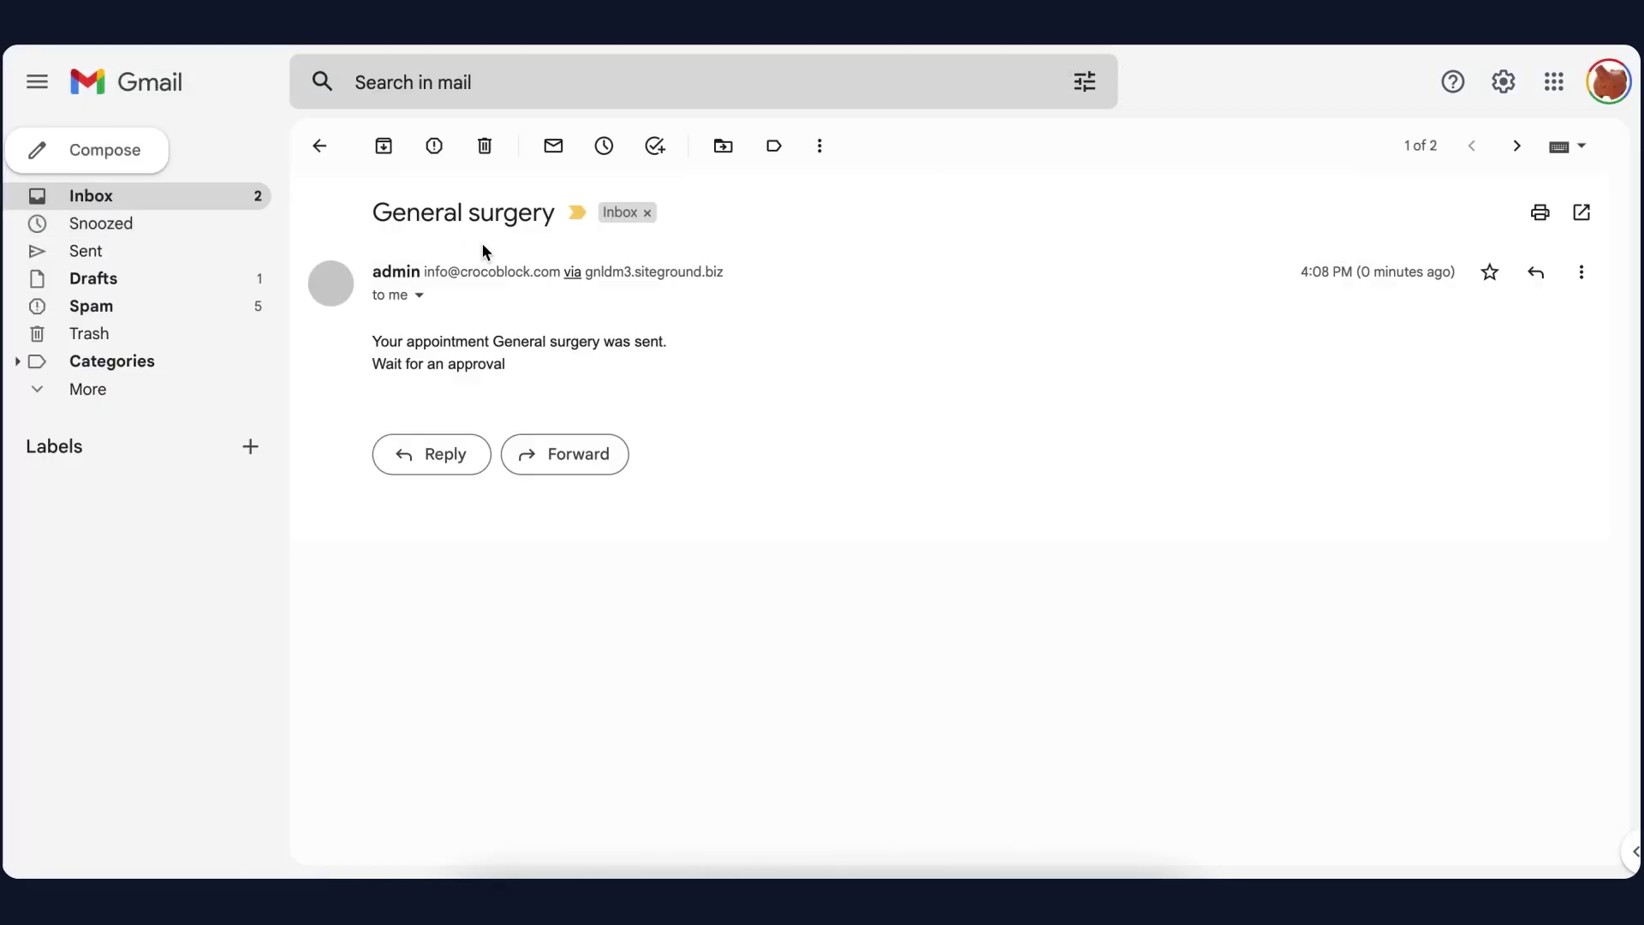
pyautogui.moveTo(384, 340); pyautogui.dragTo(651, 340)
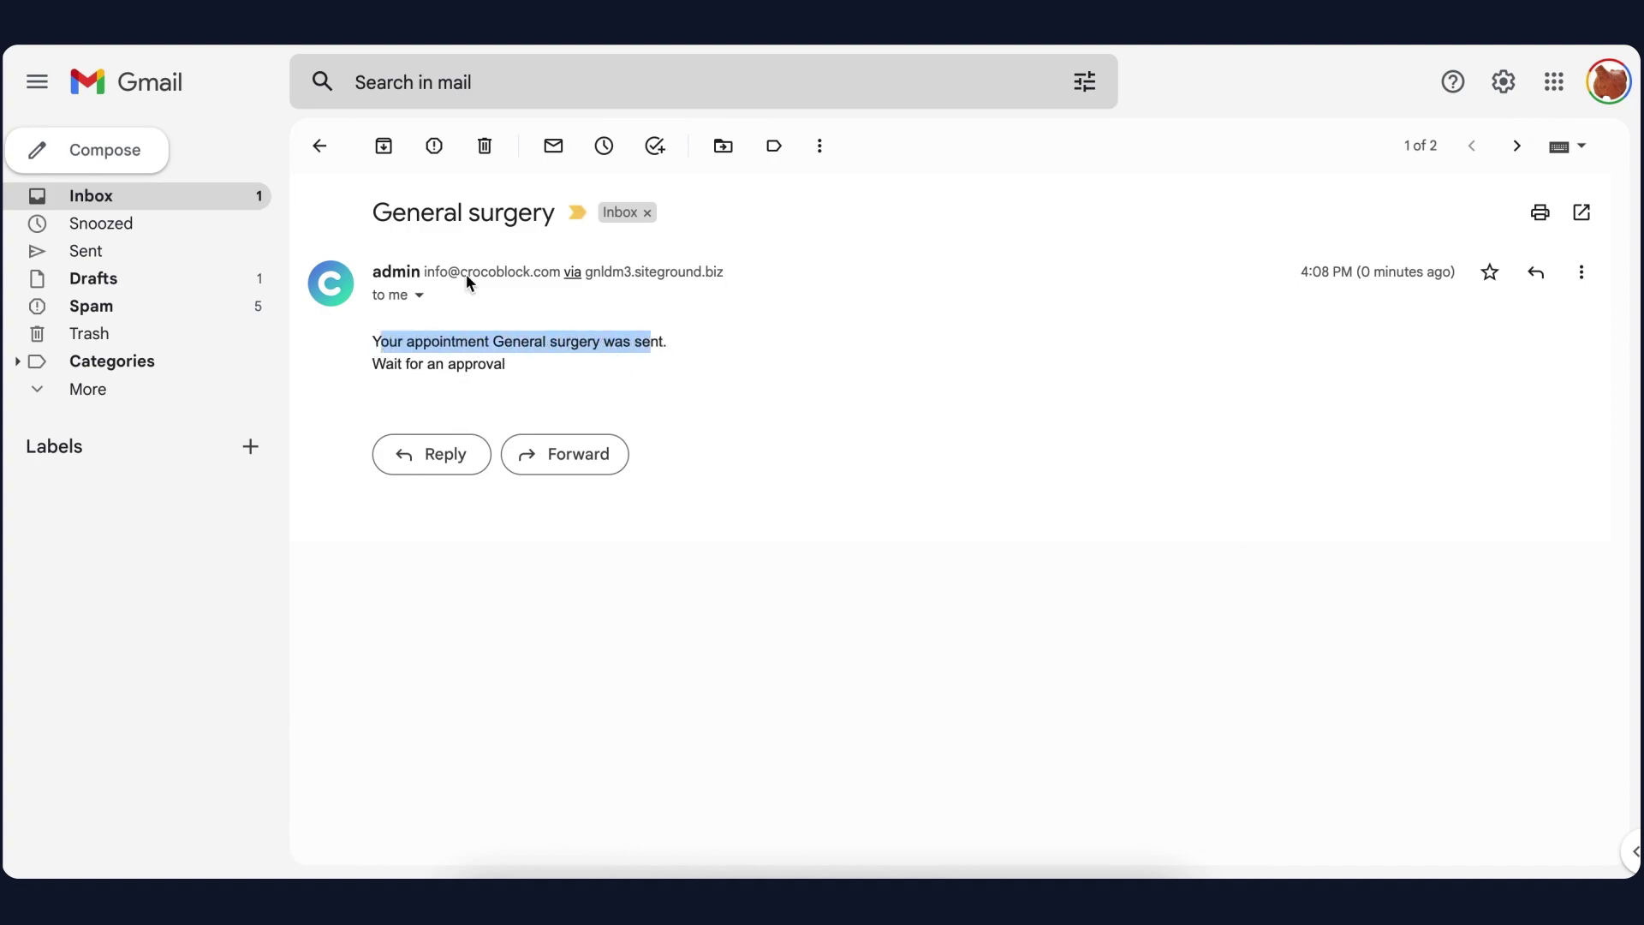
# Delete the patient's General surgery pending notice and note the booking now shows Cancelled
pyautogui.click(485, 145)
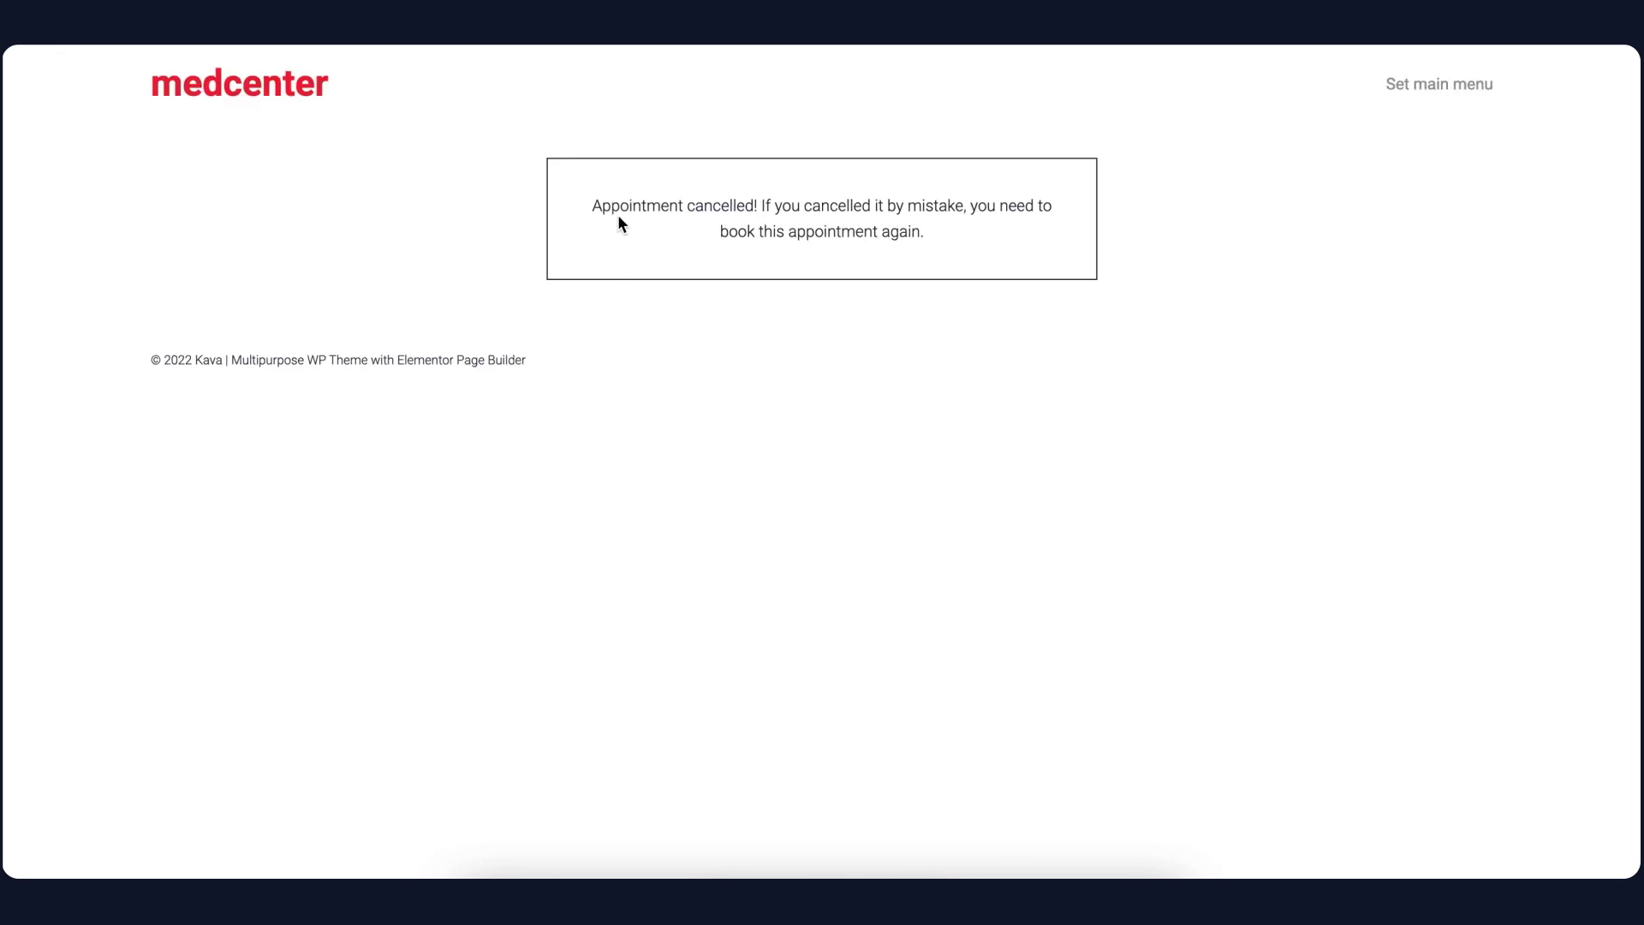
pyautogui.moveTo(599, 206); pyautogui.dragTo(982, 259)
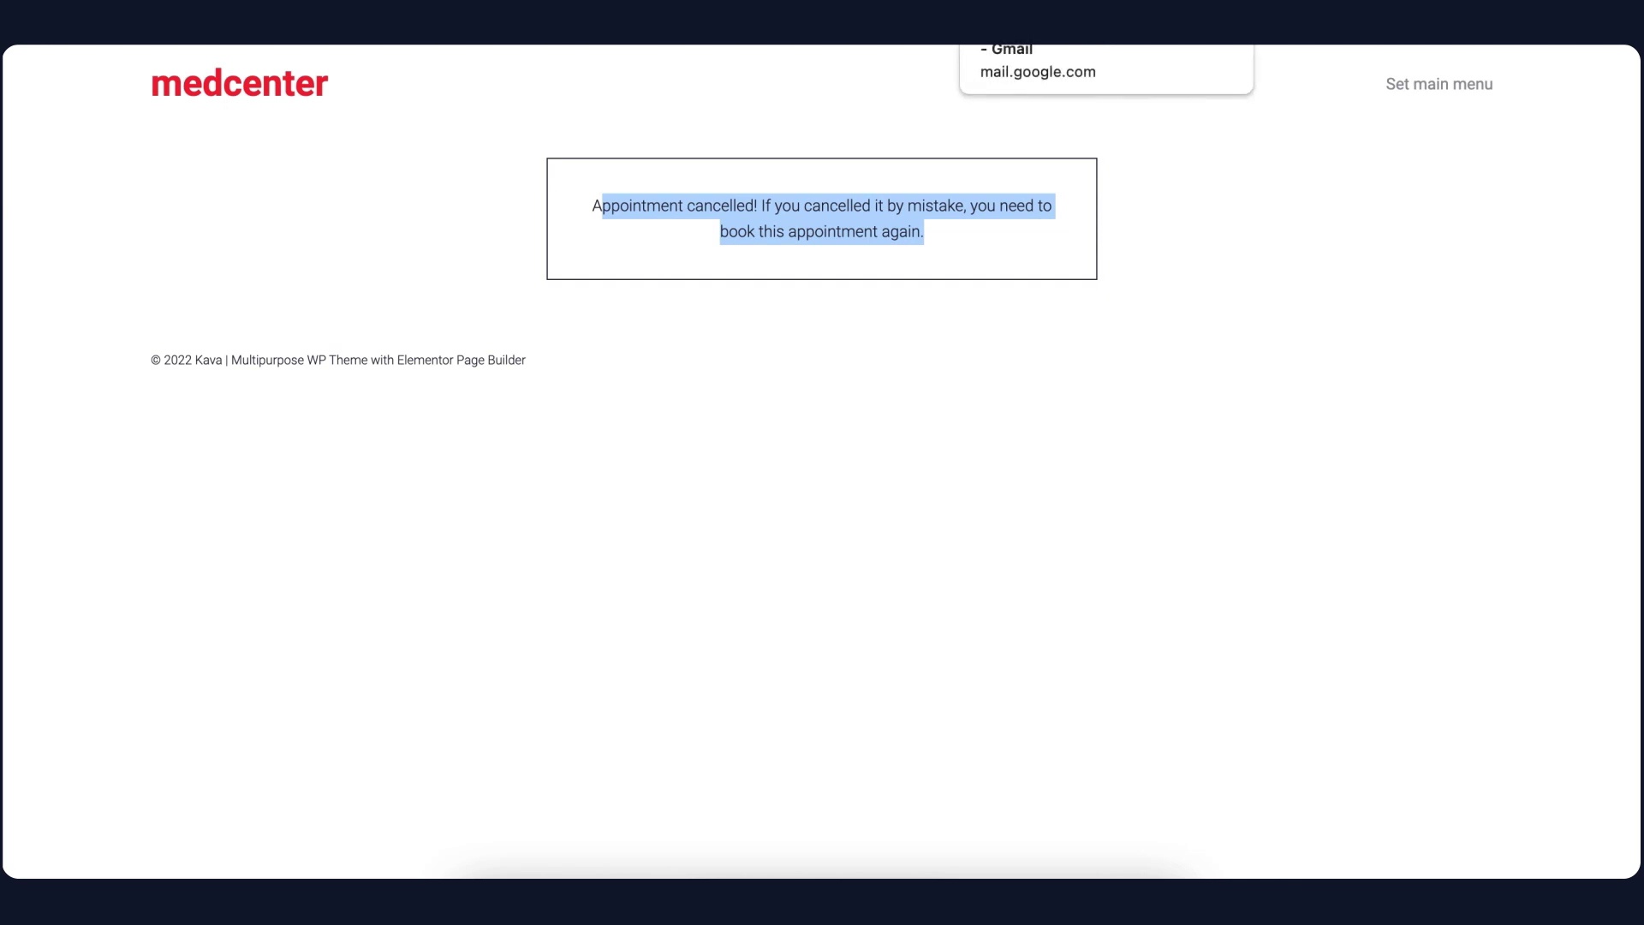
pyautogui.click(985, 44)
# Open the patient's 'Sorry, your appointment was canceled.' email and delete it
pyautogui.click(599, 275)
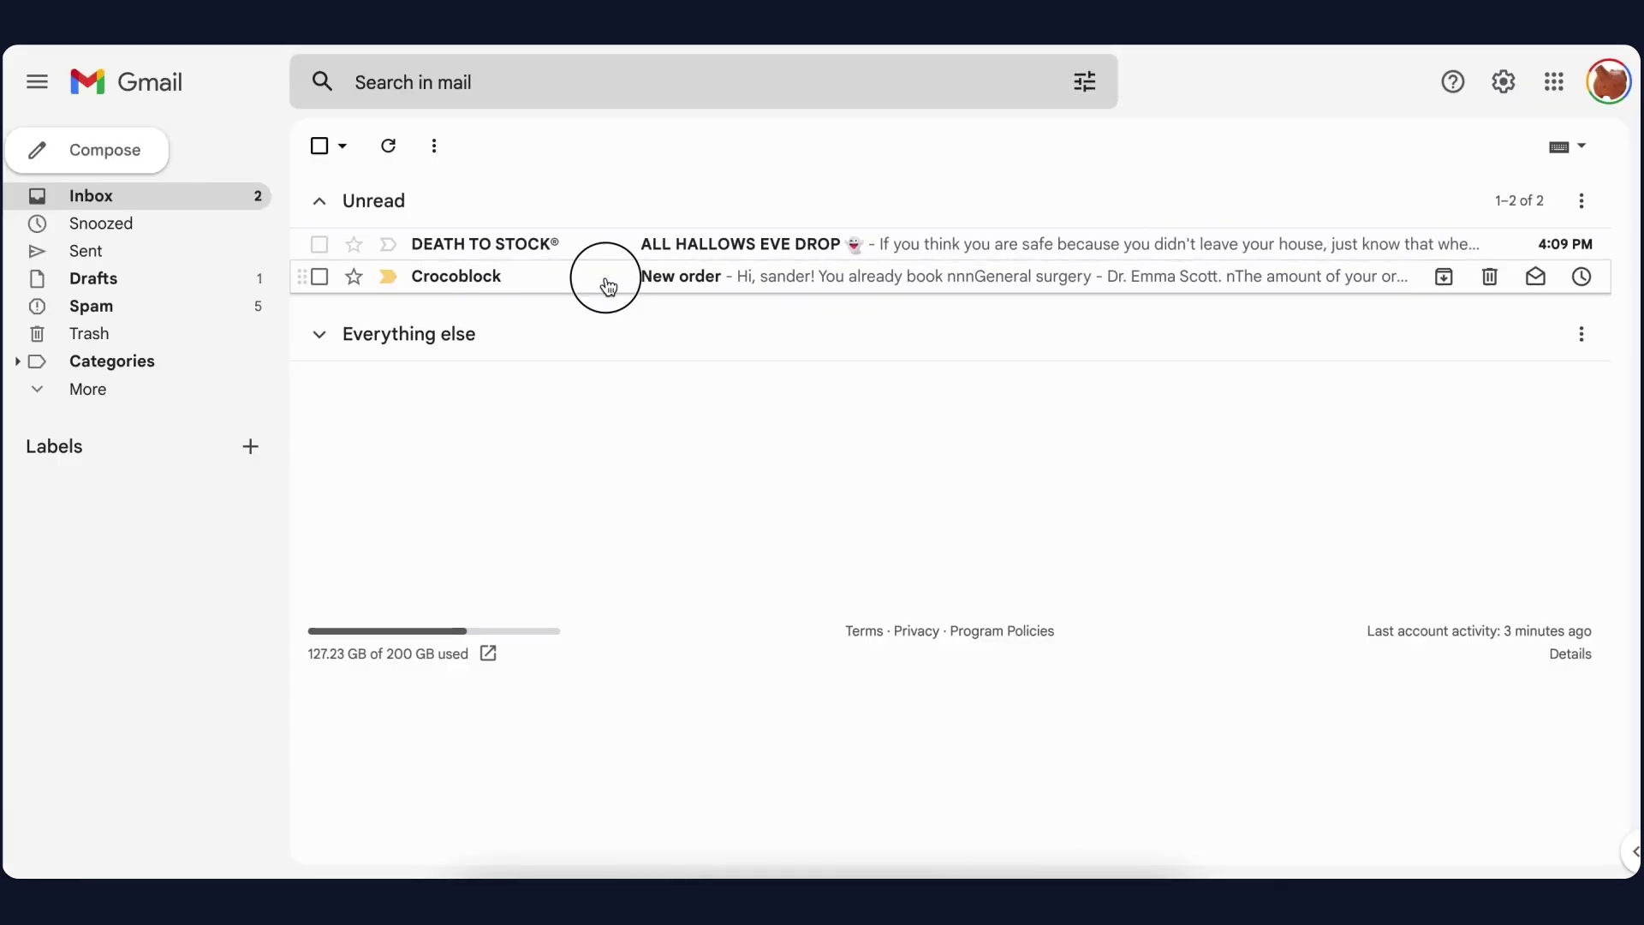
pyautogui.click(321, 147)
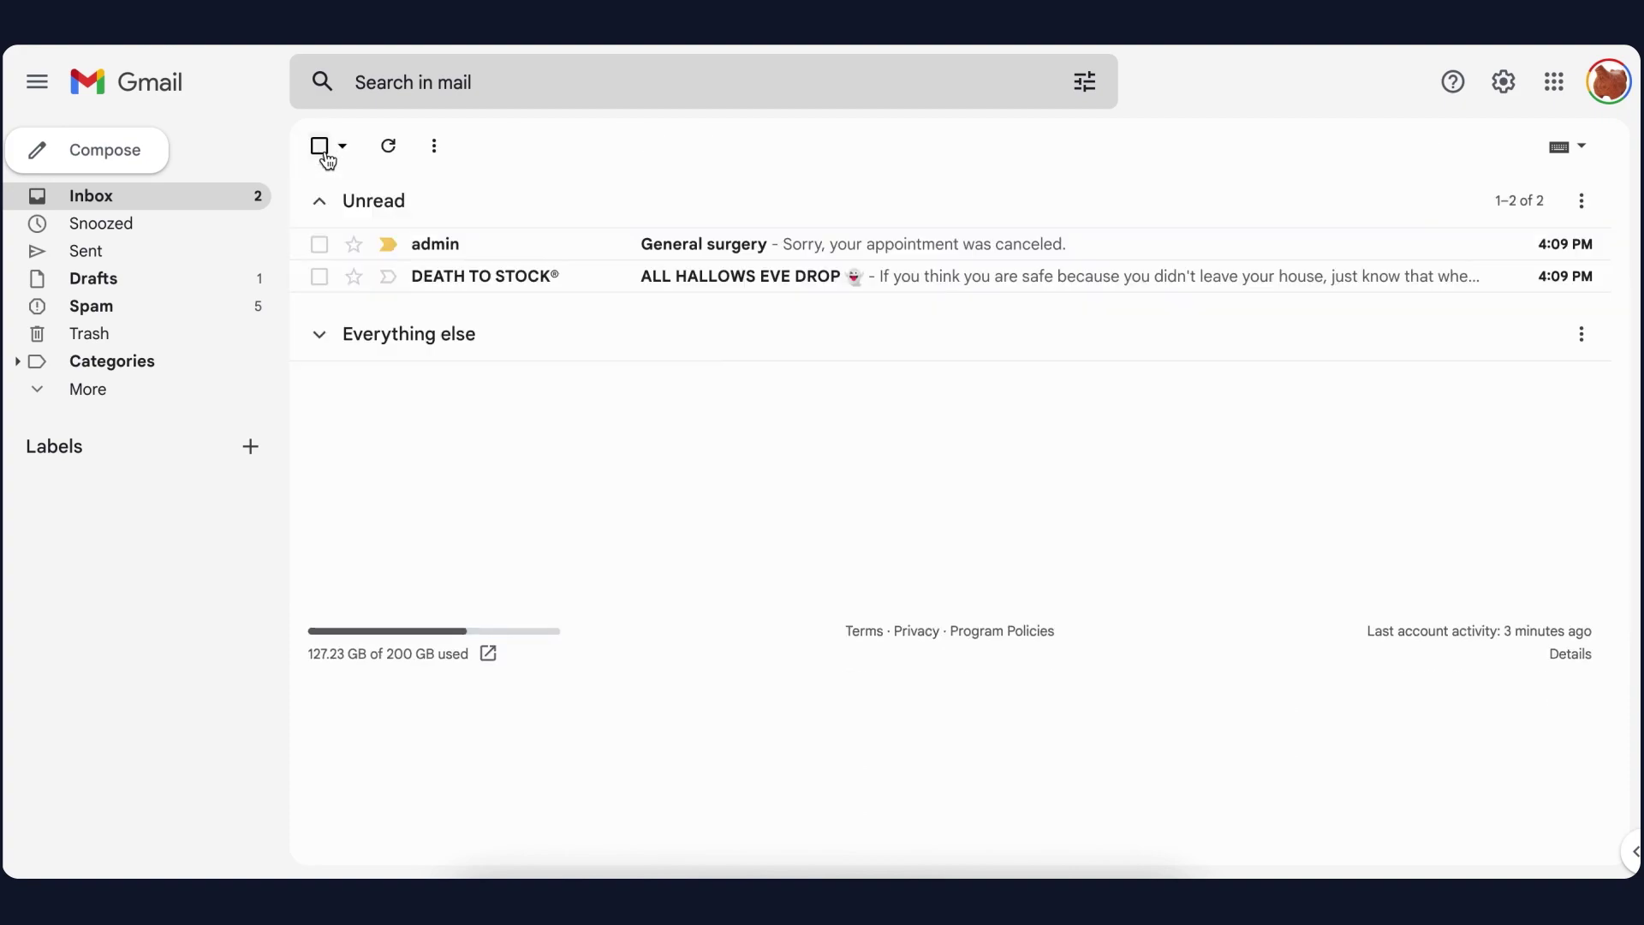
pyautogui.click(430, 242)
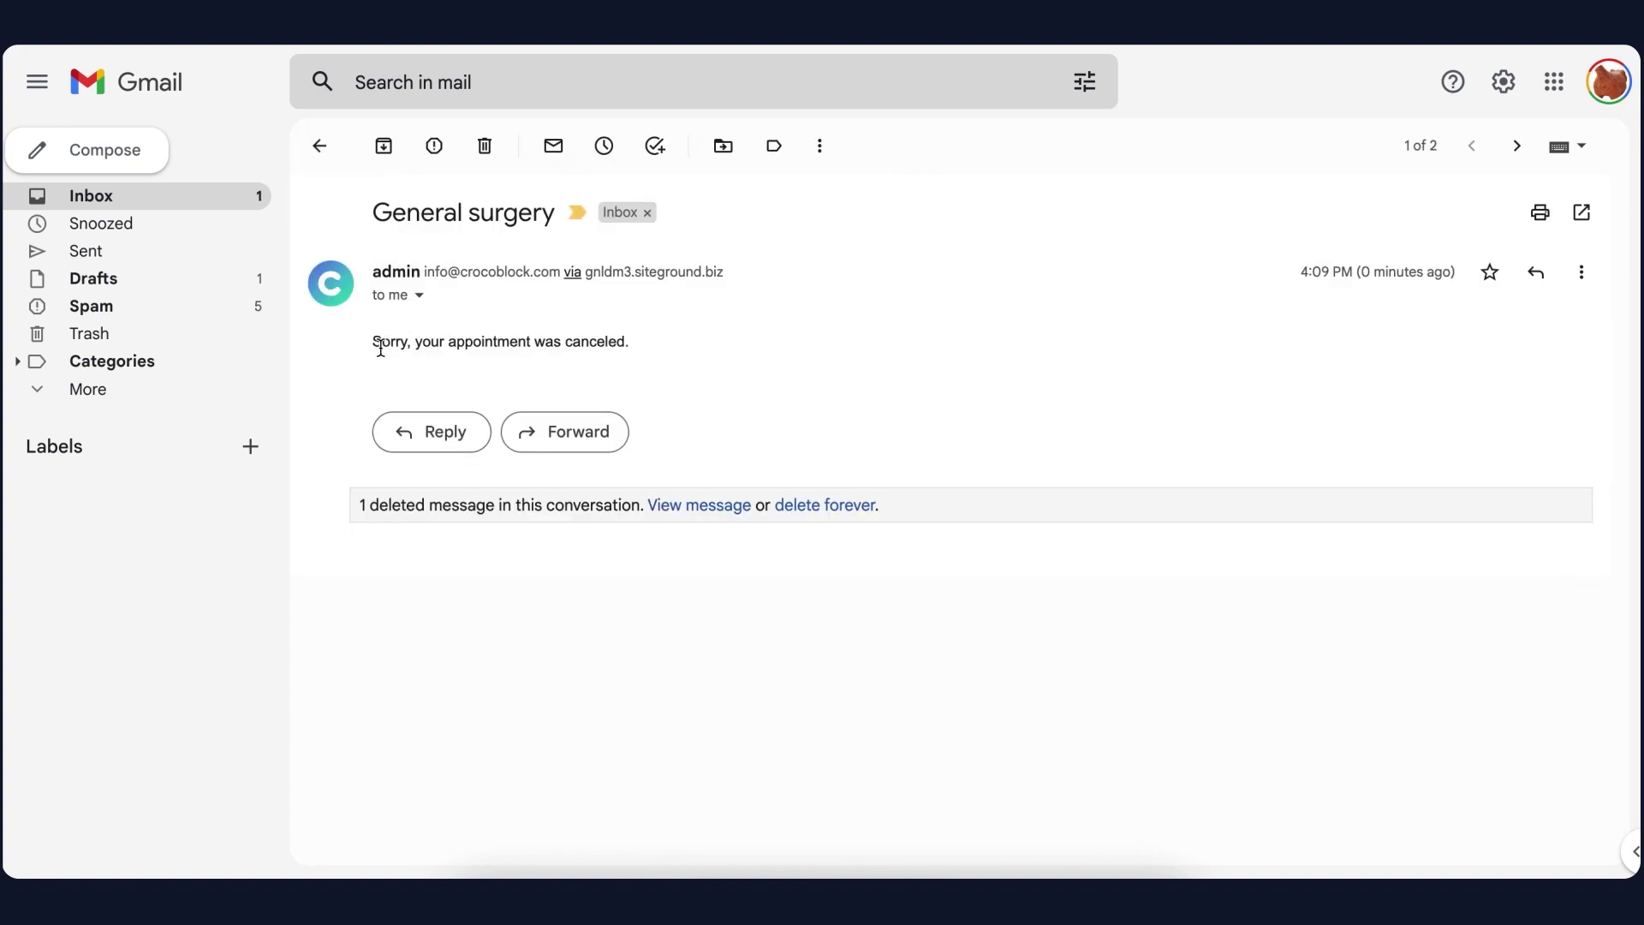
pyautogui.moveTo(374, 341); pyautogui.dragTo(633, 343)
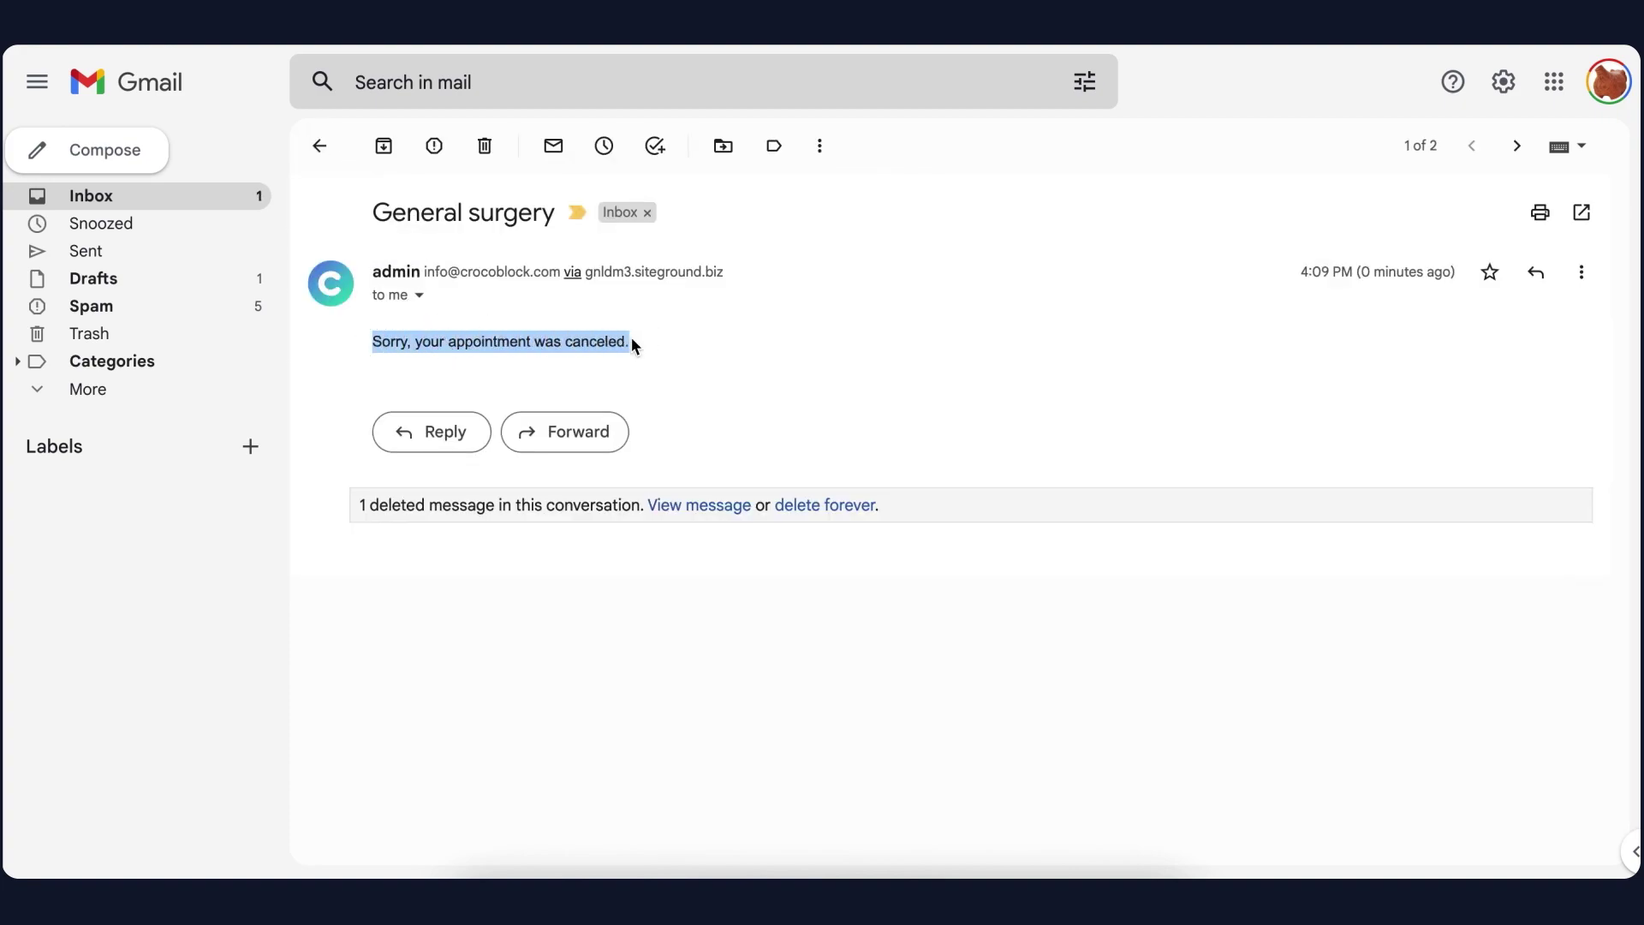
pyautogui.click(484, 147)
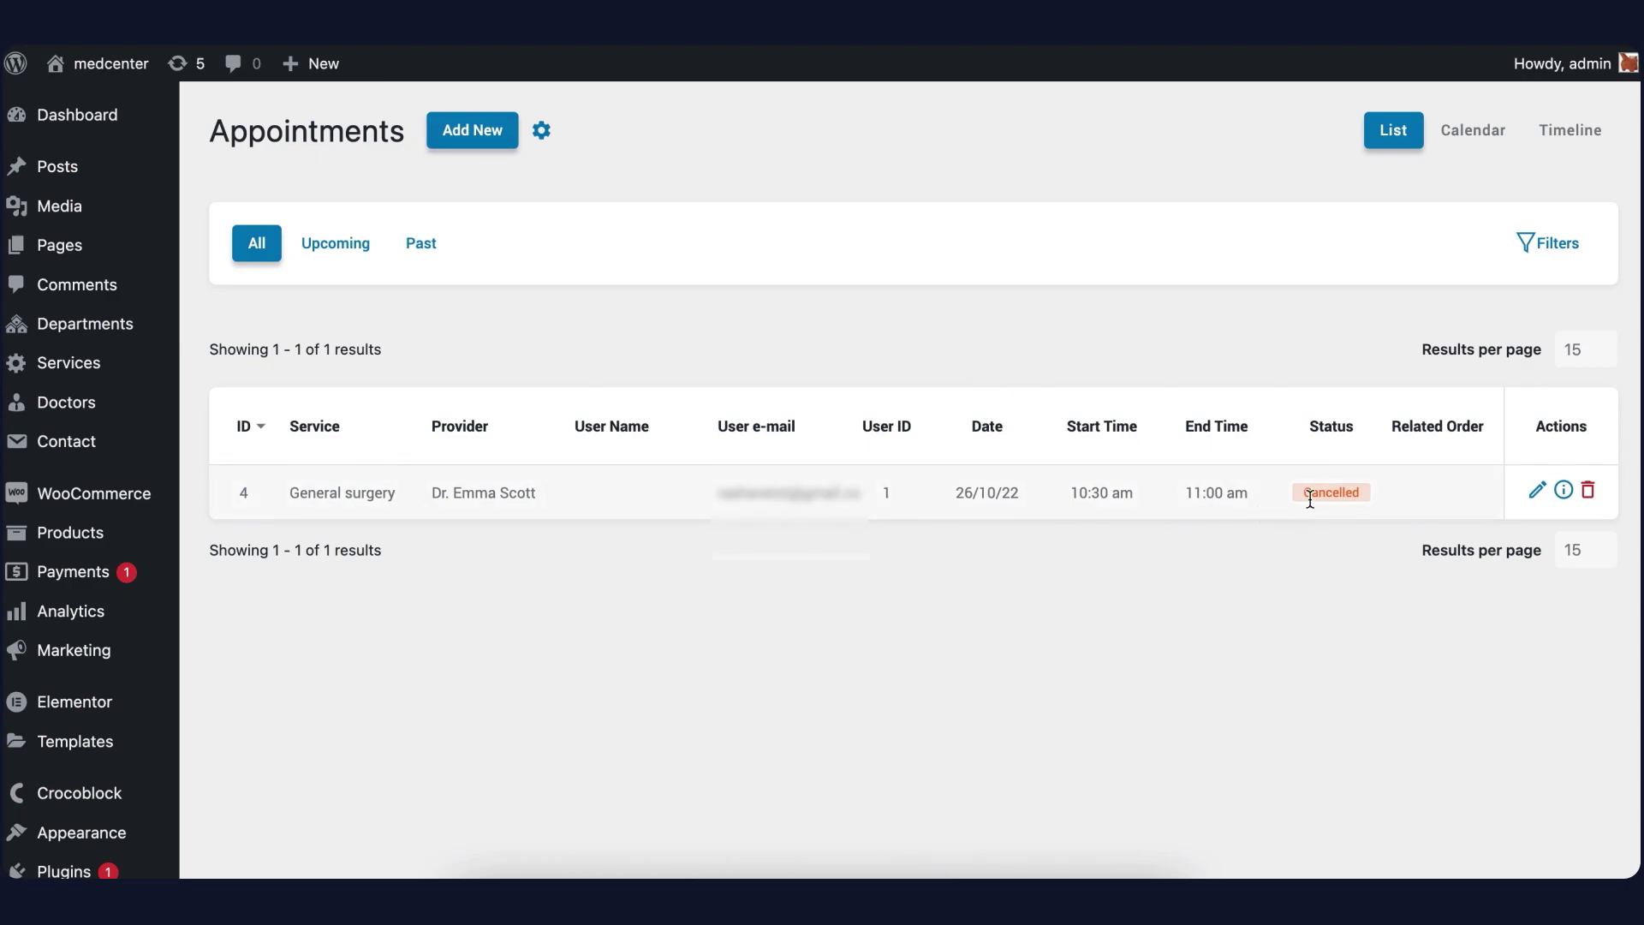
pyautogui.moveTo(1311, 501); pyautogui.dragTo(1347, 497)
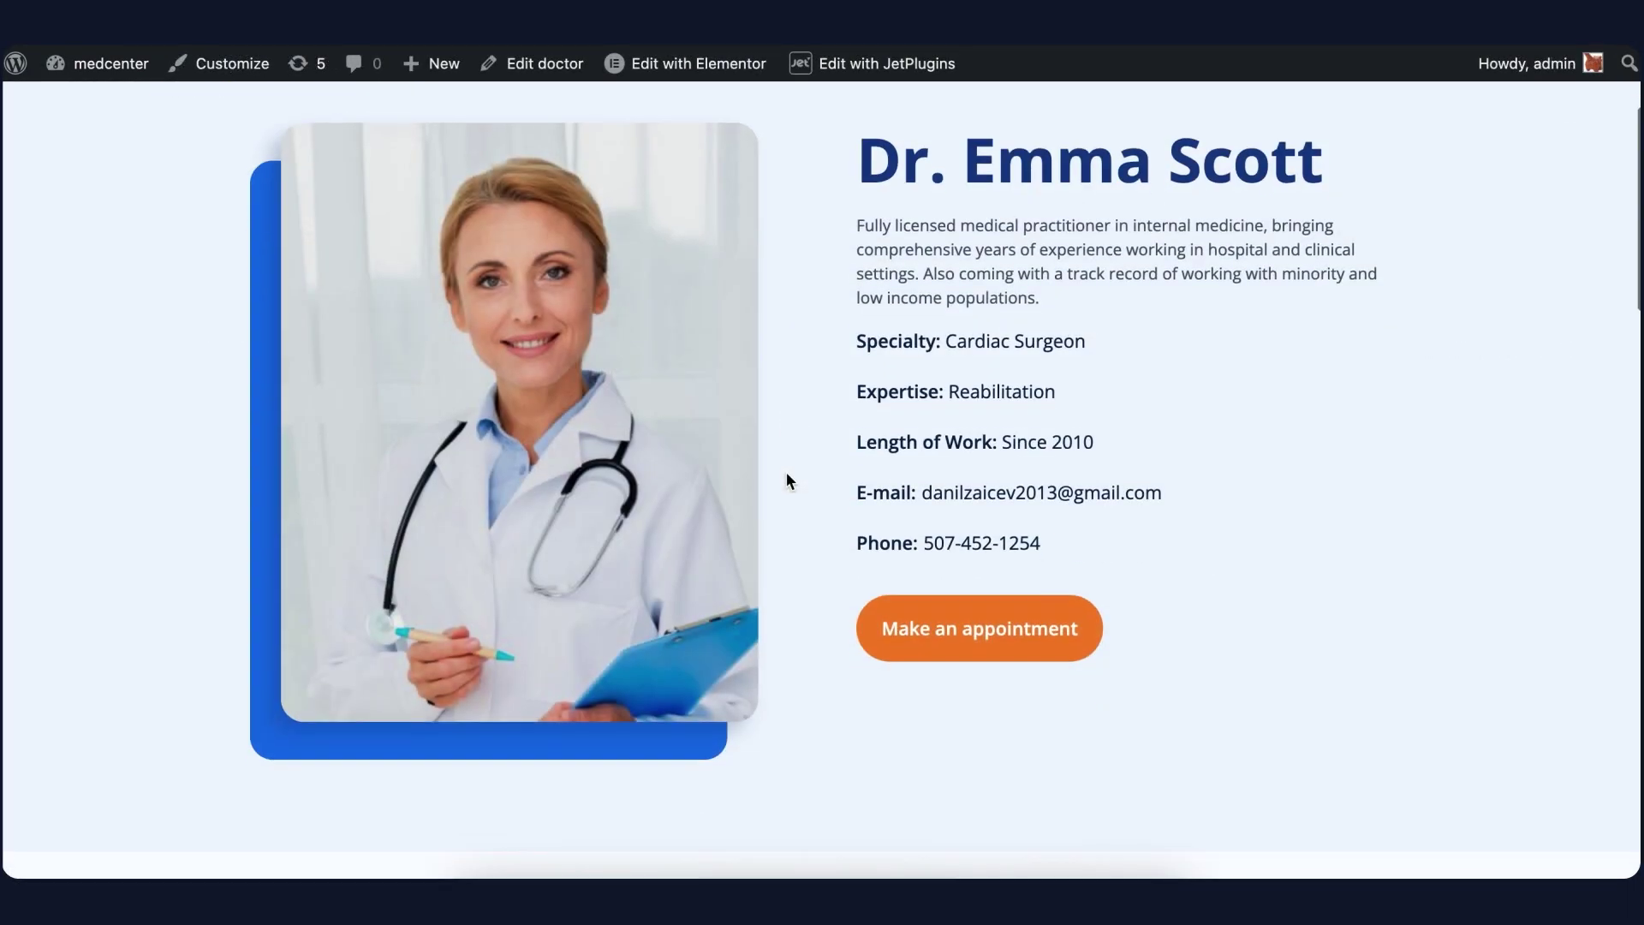
pyautogui.scroll(-1, 782, 476)
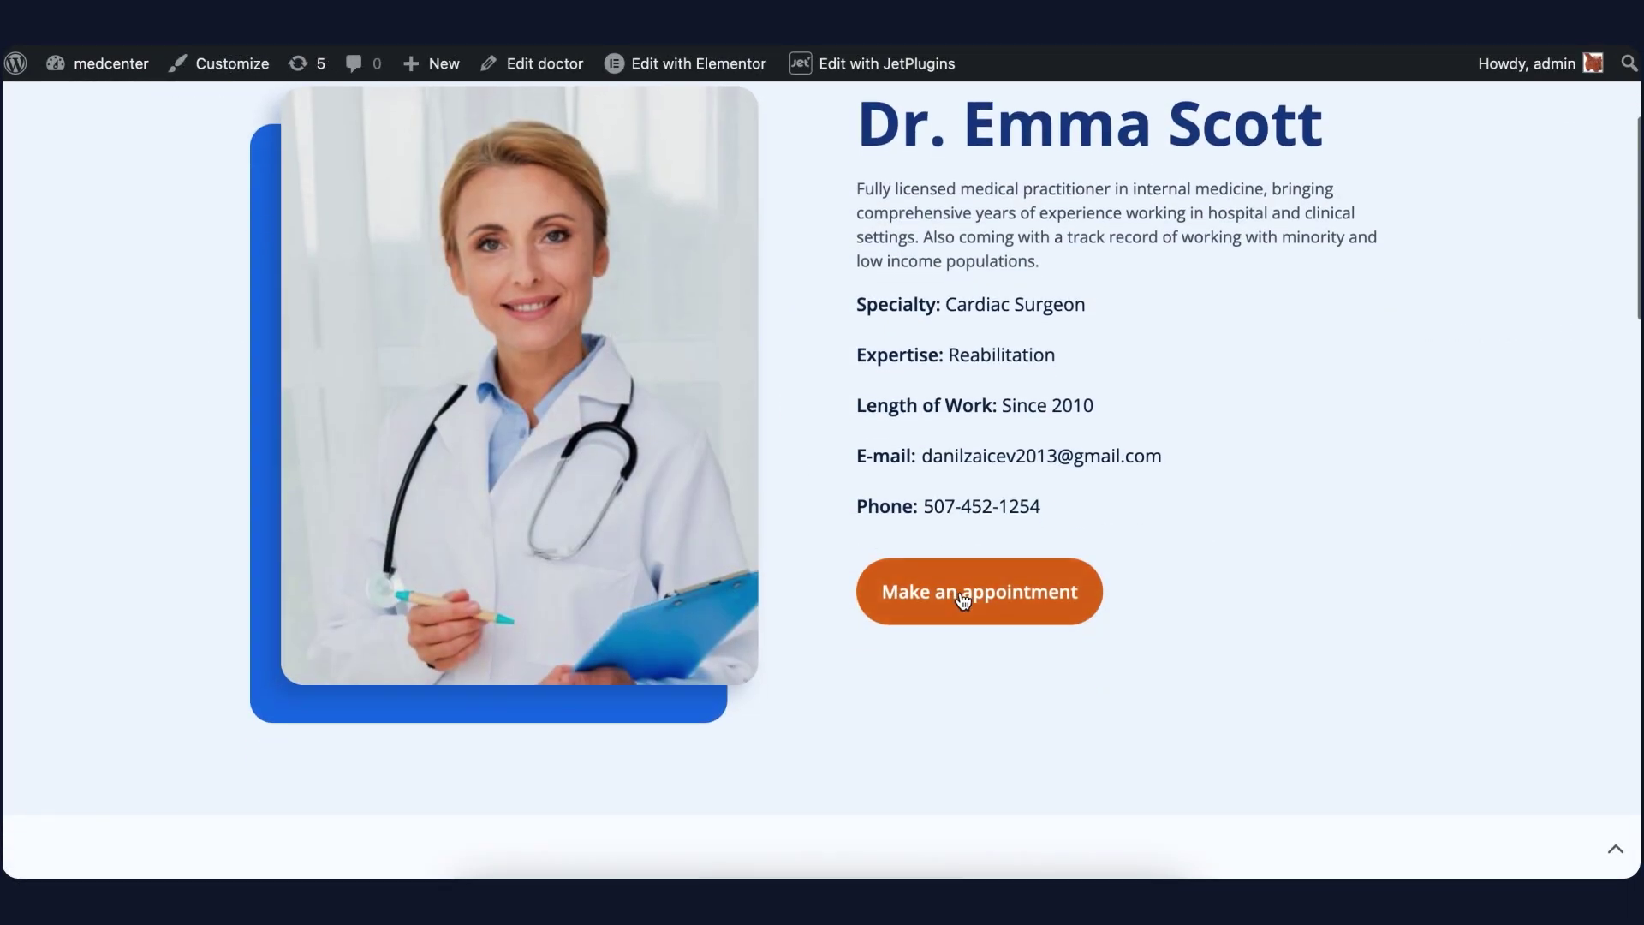
pyautogui.click(965, 594)
pyautogui.scroll(-5, 961, 587)
pyautogui.click(867, 363)
pyautogui.click(848, 504)
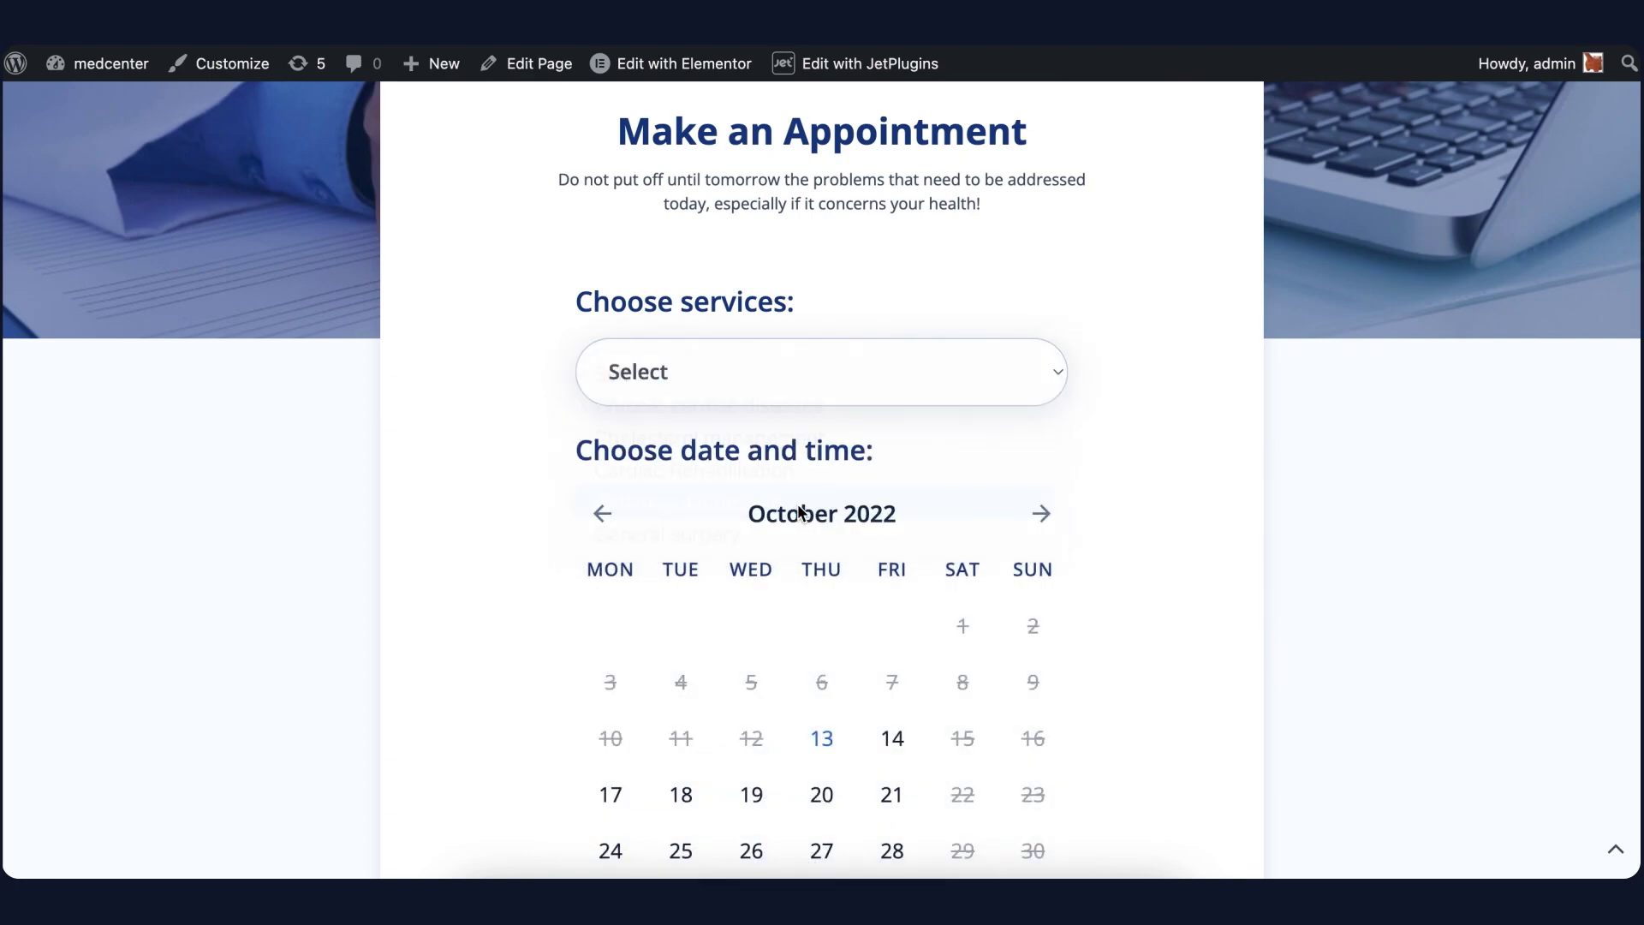
# Pick October 27, 2022 at 10:00–10:30 and confirm the booking
pyautogui.scroll(-3, 848, 536)
pyautogui.click(696, 592)
pyautogui.click(823, 738)
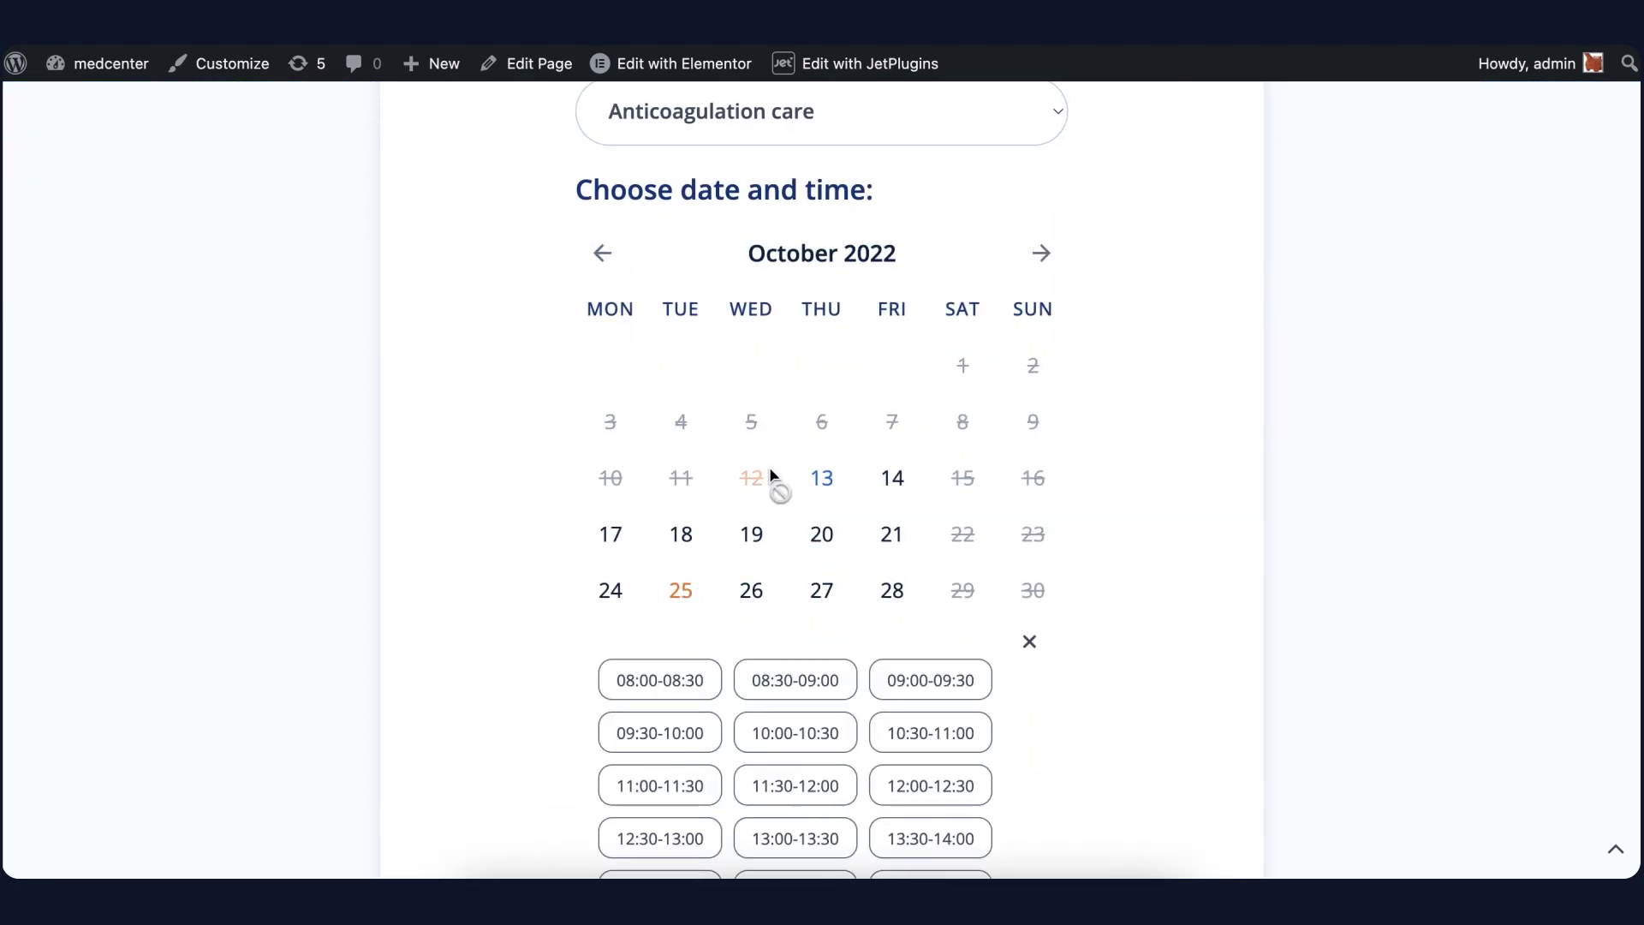
pyautogui.scroll(-2, 797, 560)
pyautogui.click(796, 561)
pyautogui.click(789, 599)
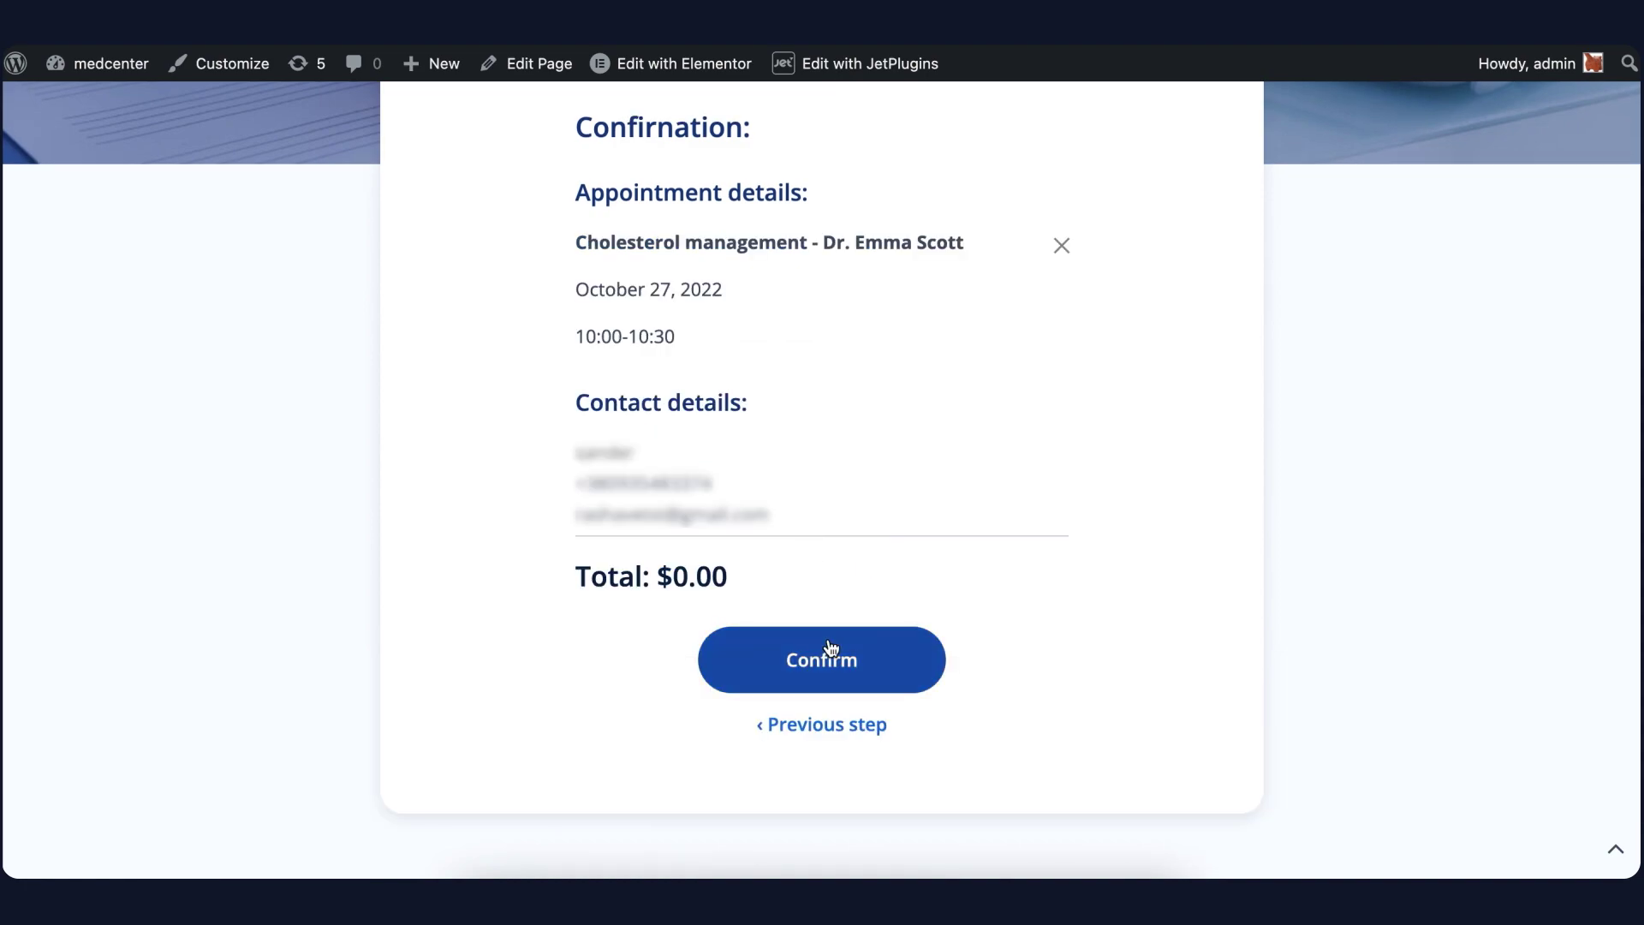
pyautogui.click(828, 646)
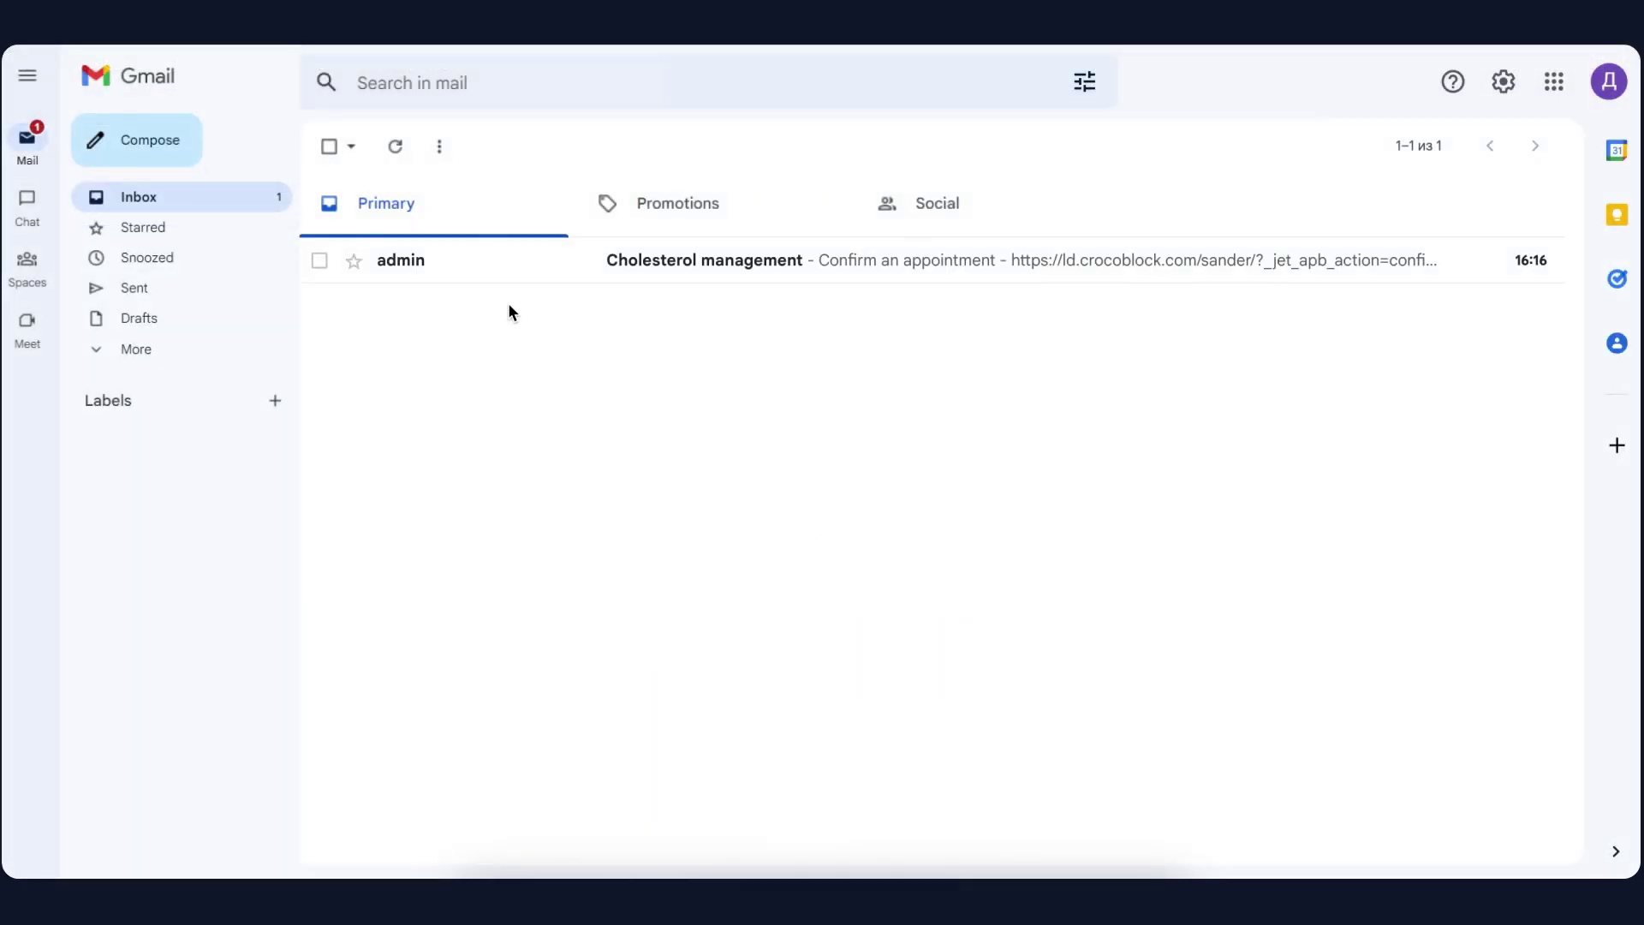
# Approve the Cholesterol management booking via the Confirm an appointment link in the doctor's email
pyautogui.click(495, 270)
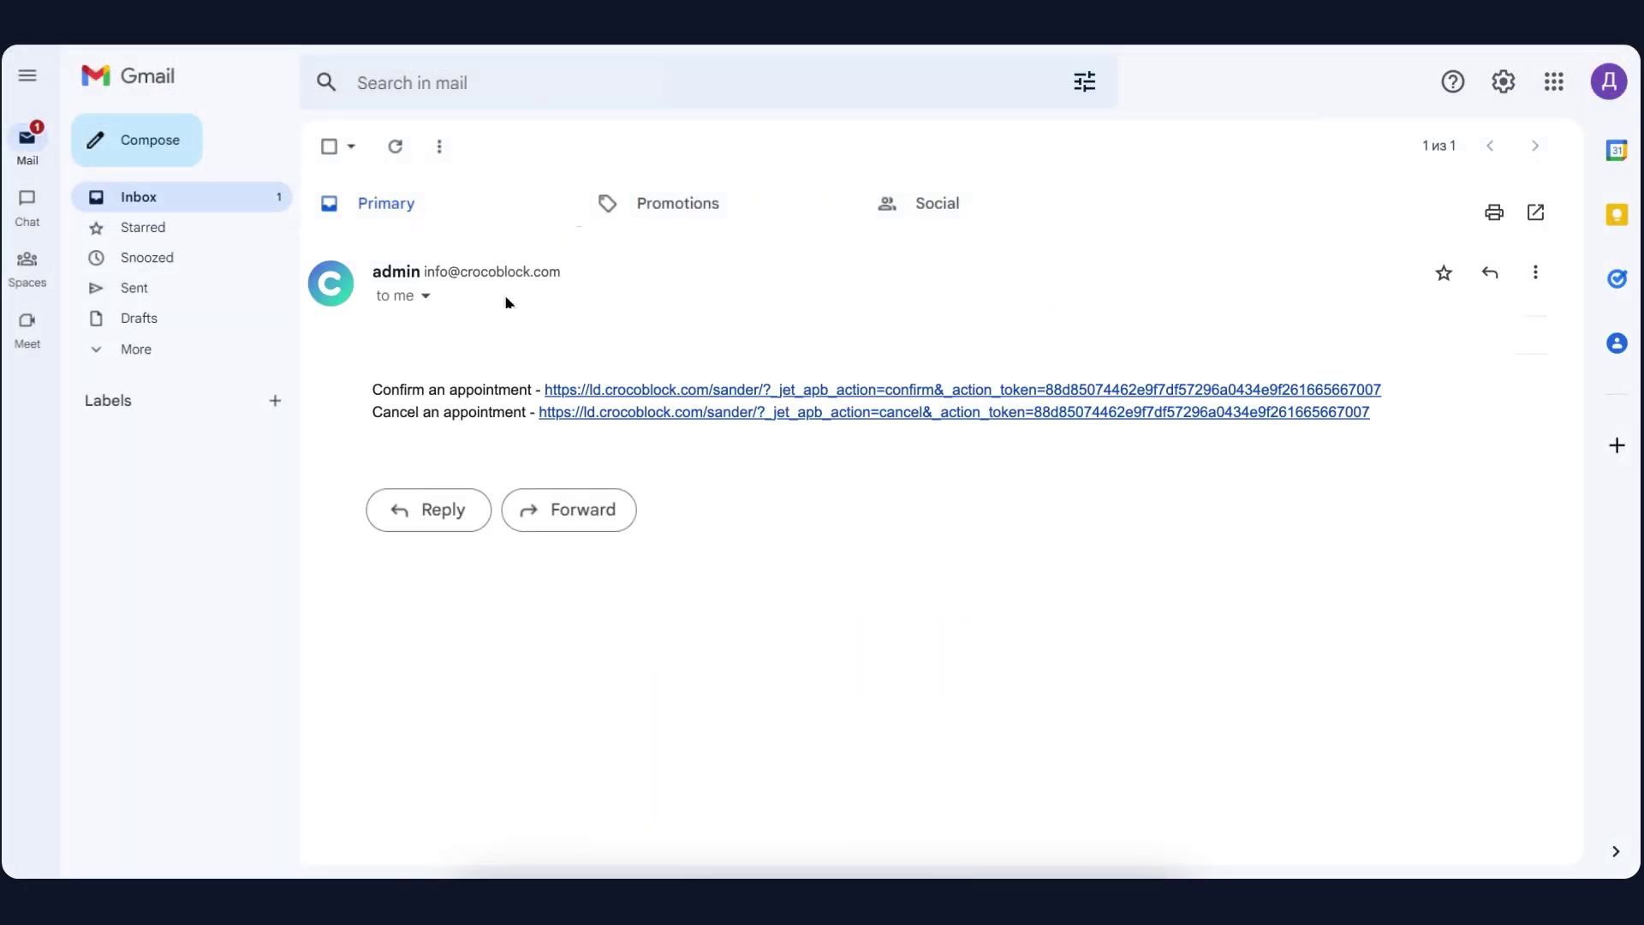
pyautogui.click(585, 390)
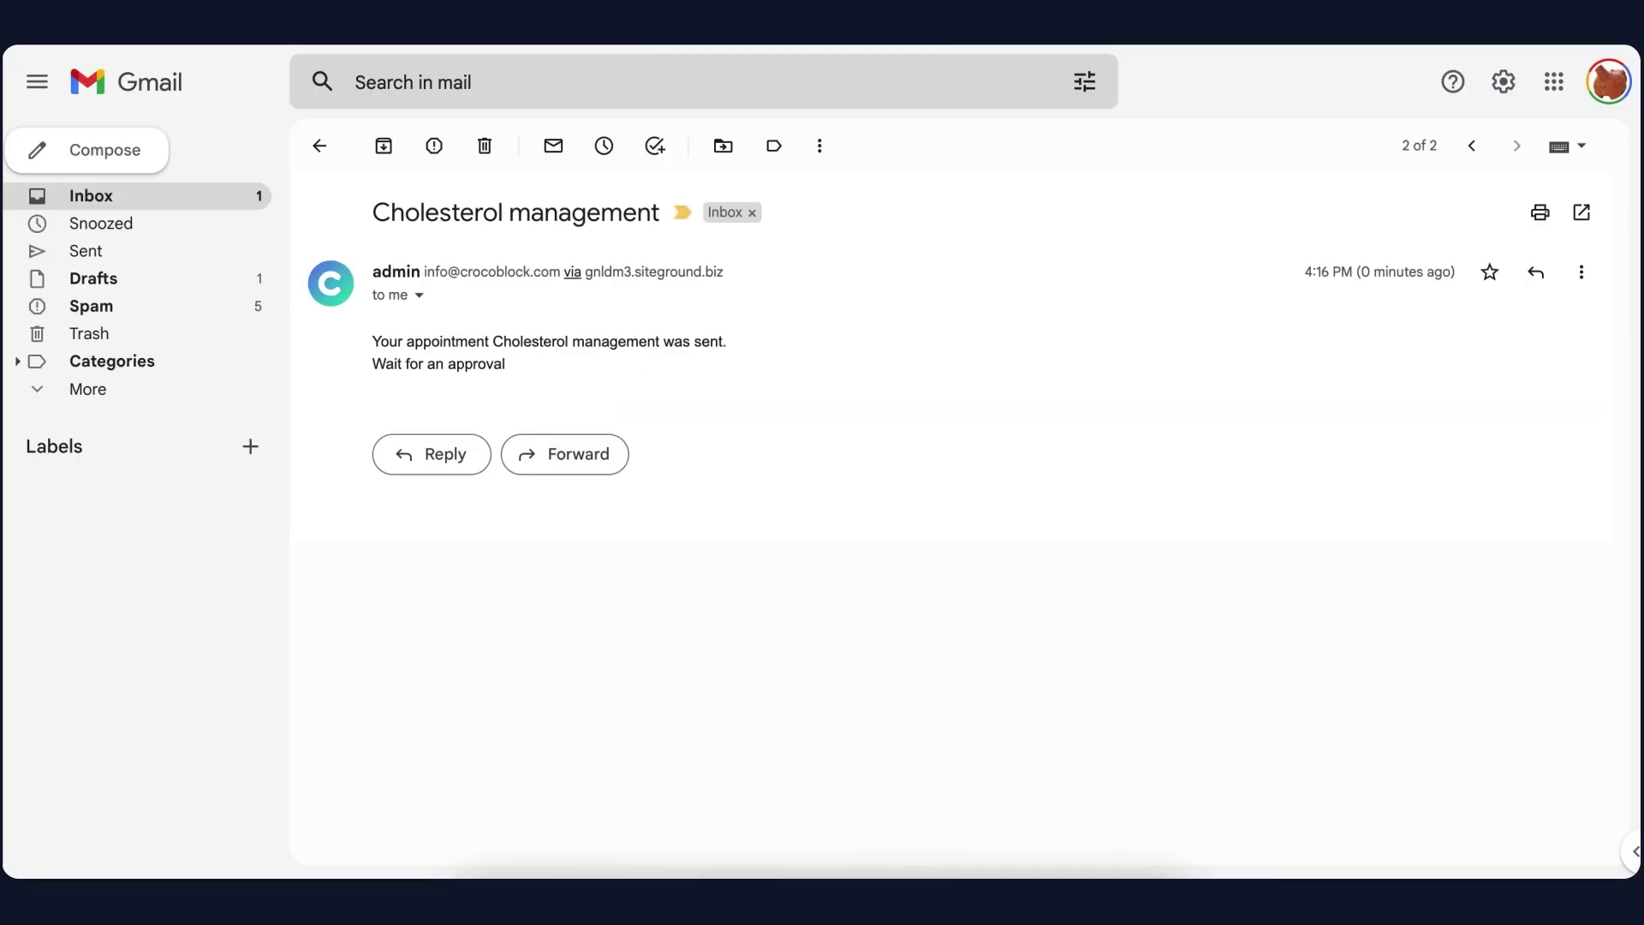
pyautogui.click(320, 148)
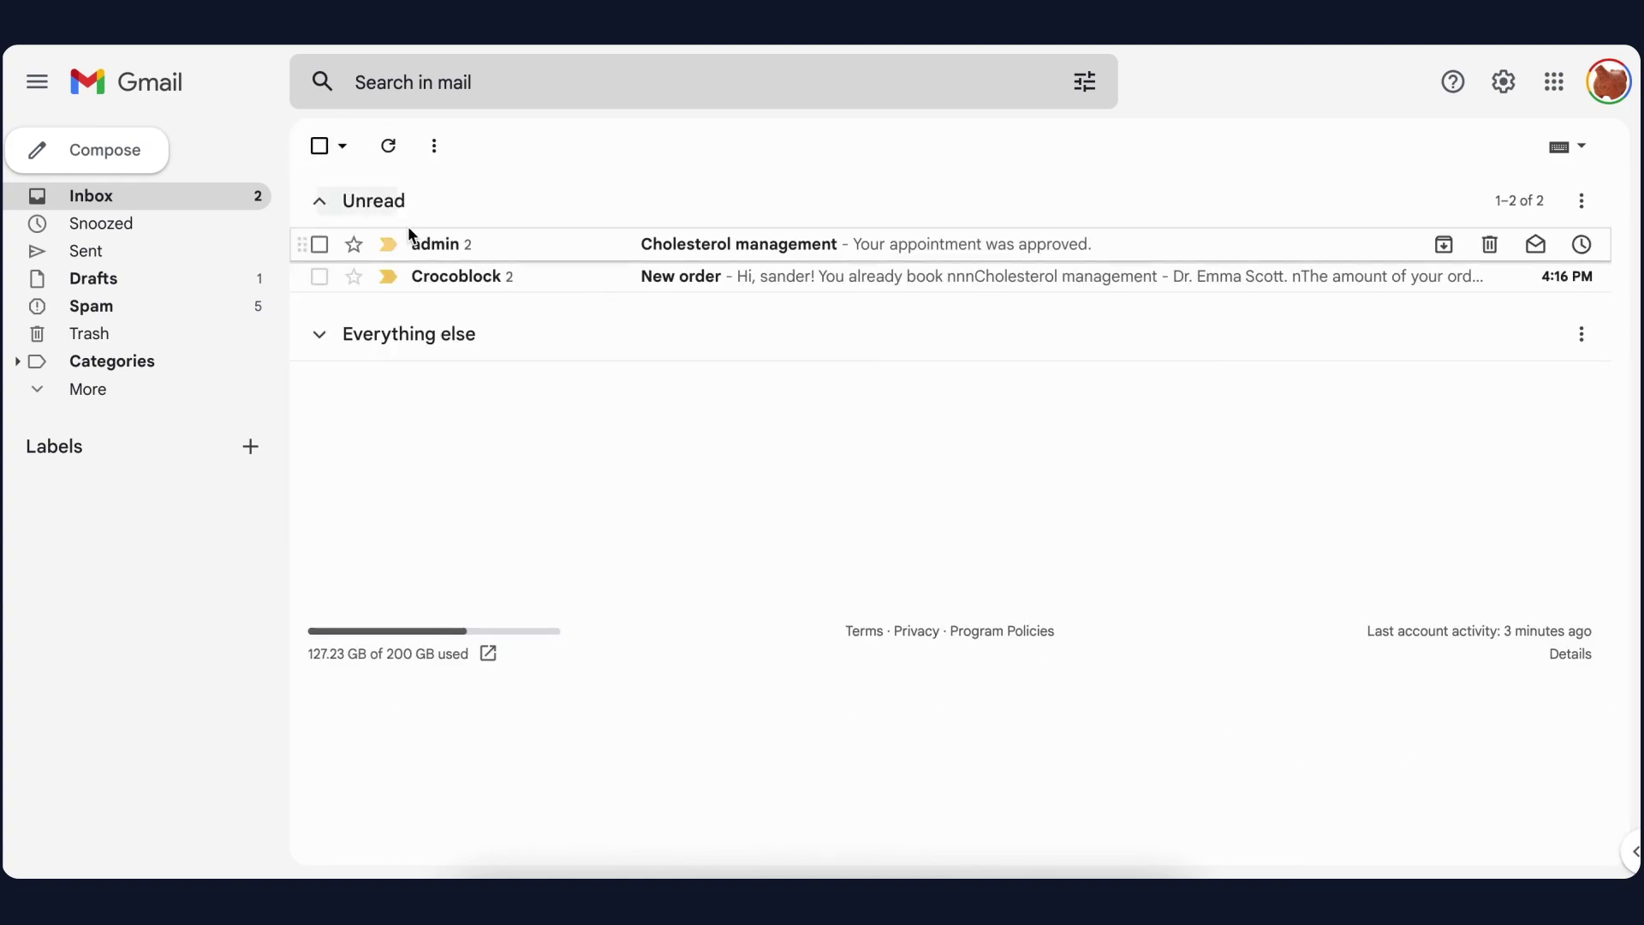
# Open the patient's Cholesterol management thread showing 'Your appointment was approved.'
pyautogui.click(441, 249)
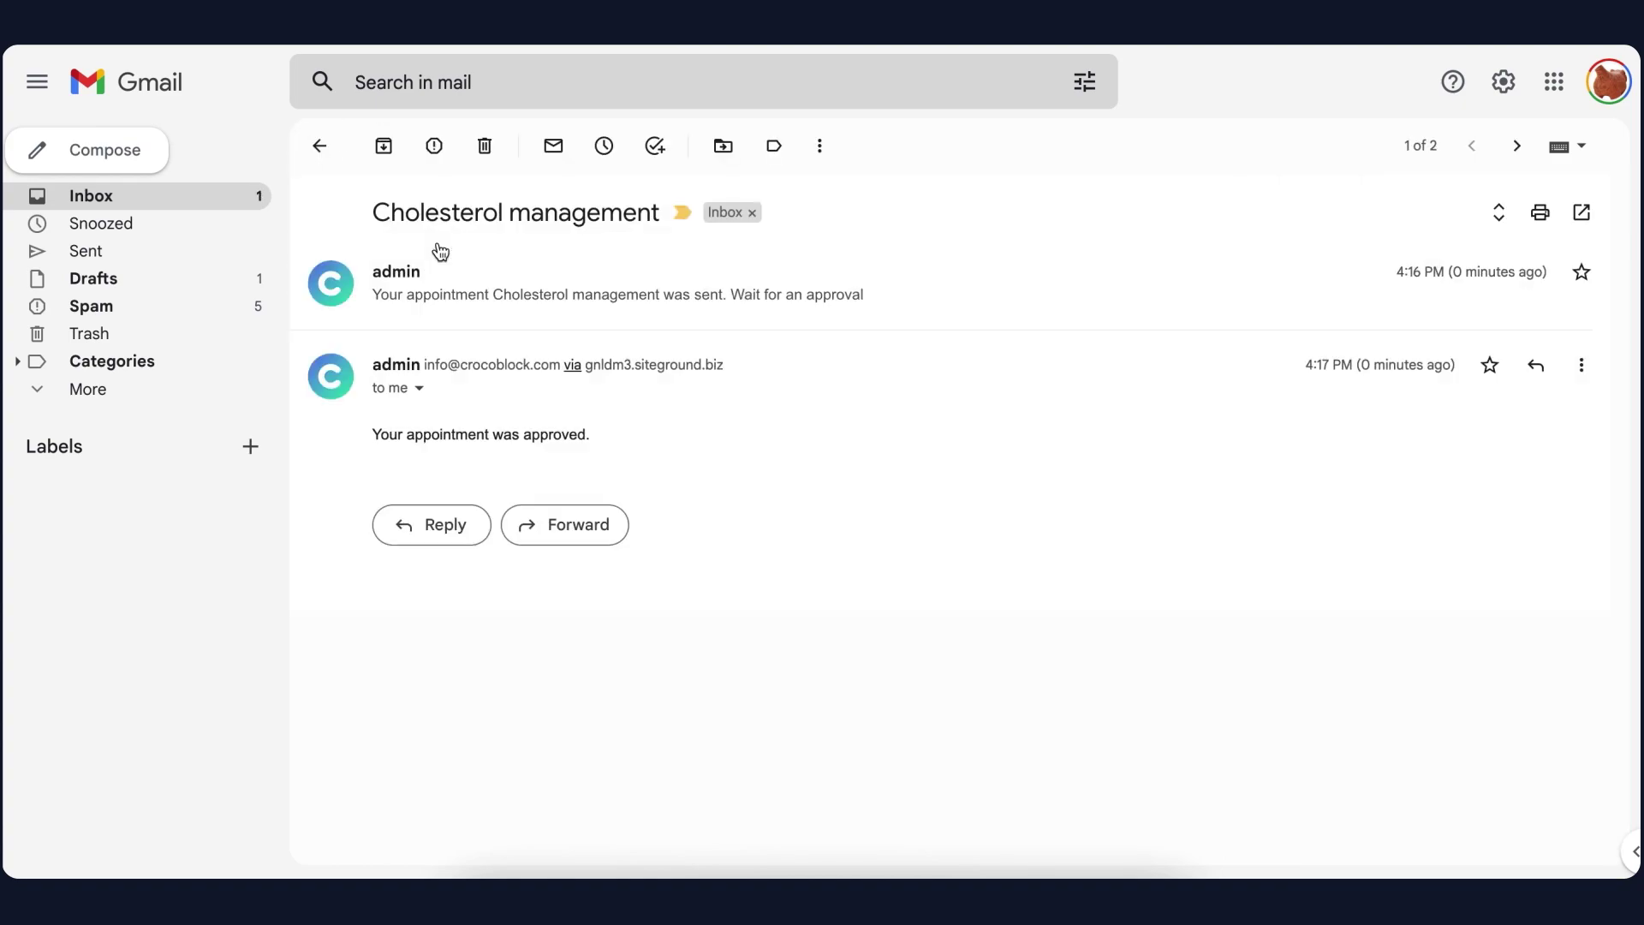
pyautogui.click(459, 301)
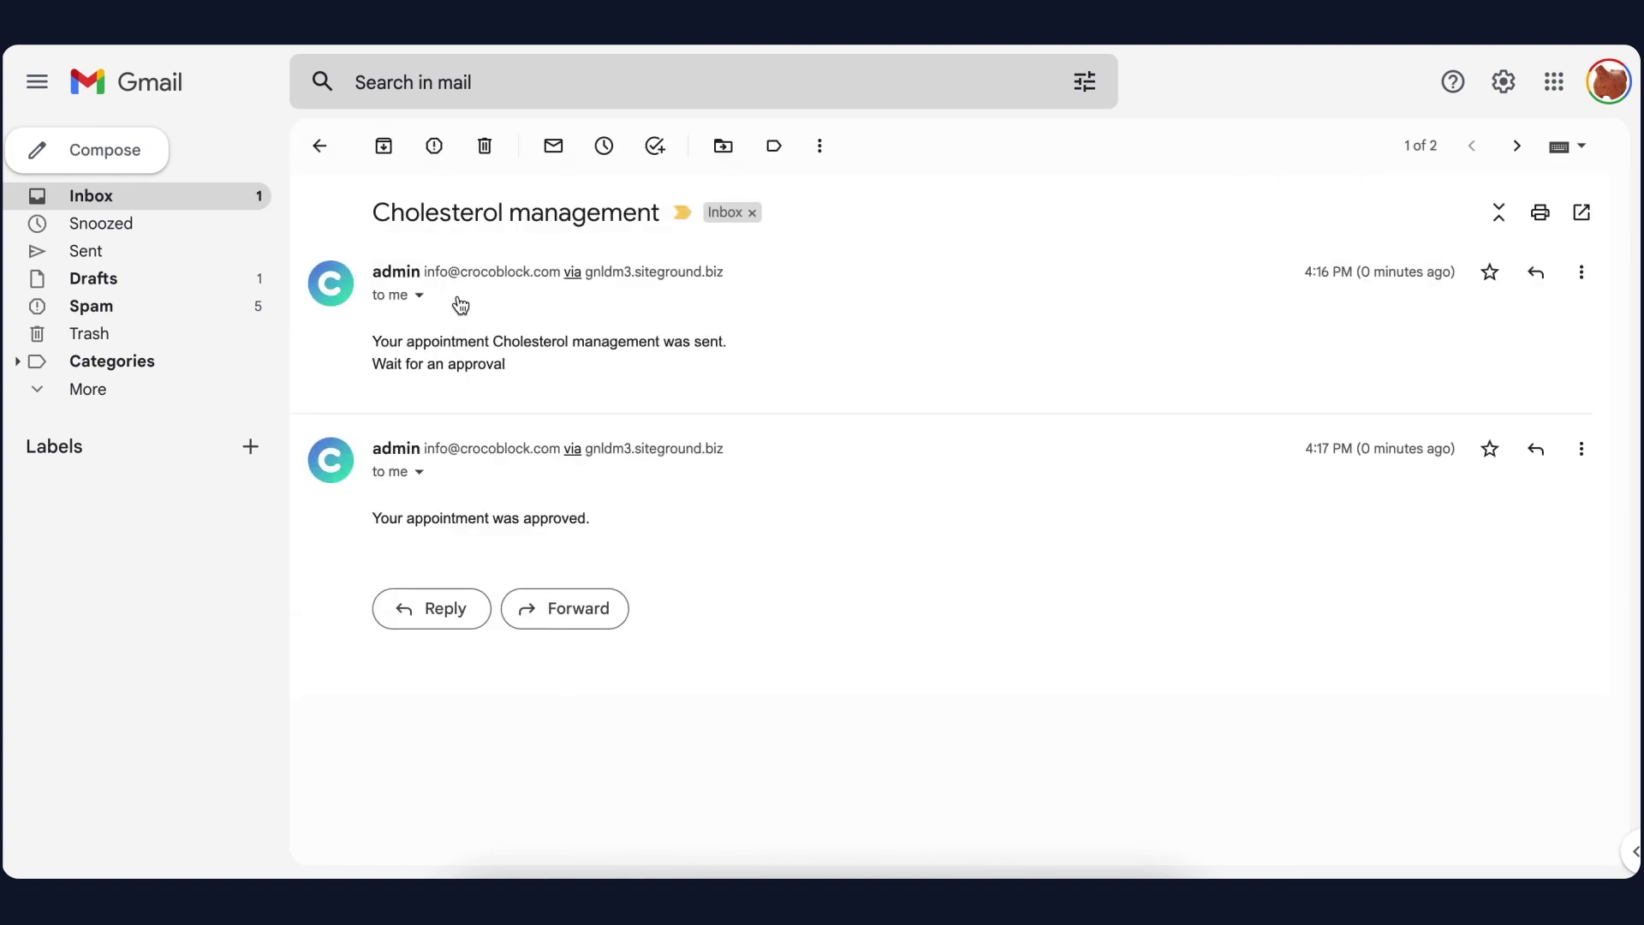
pyautogui.click(389, 518)
pyautogui.moveTo(389, 518); pyautogui.dragTo(552, 517)
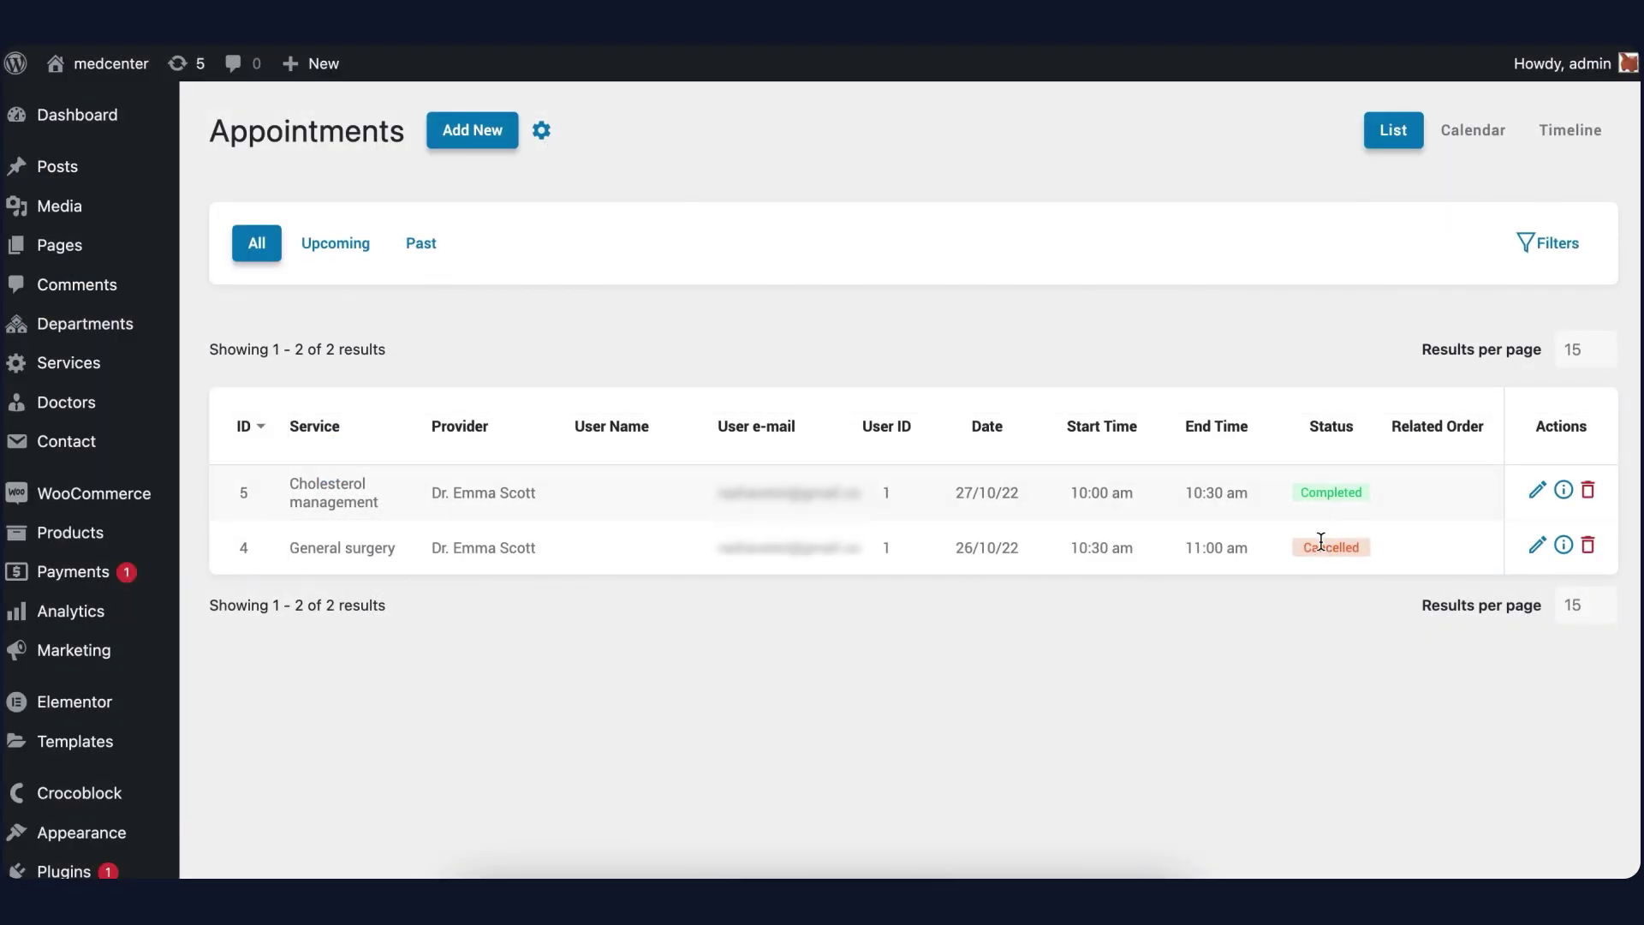
pyautogui.moveTo(1302, 490); pyautogui.dragTo(1383, 495)
pyautogui.click(1380, 490)
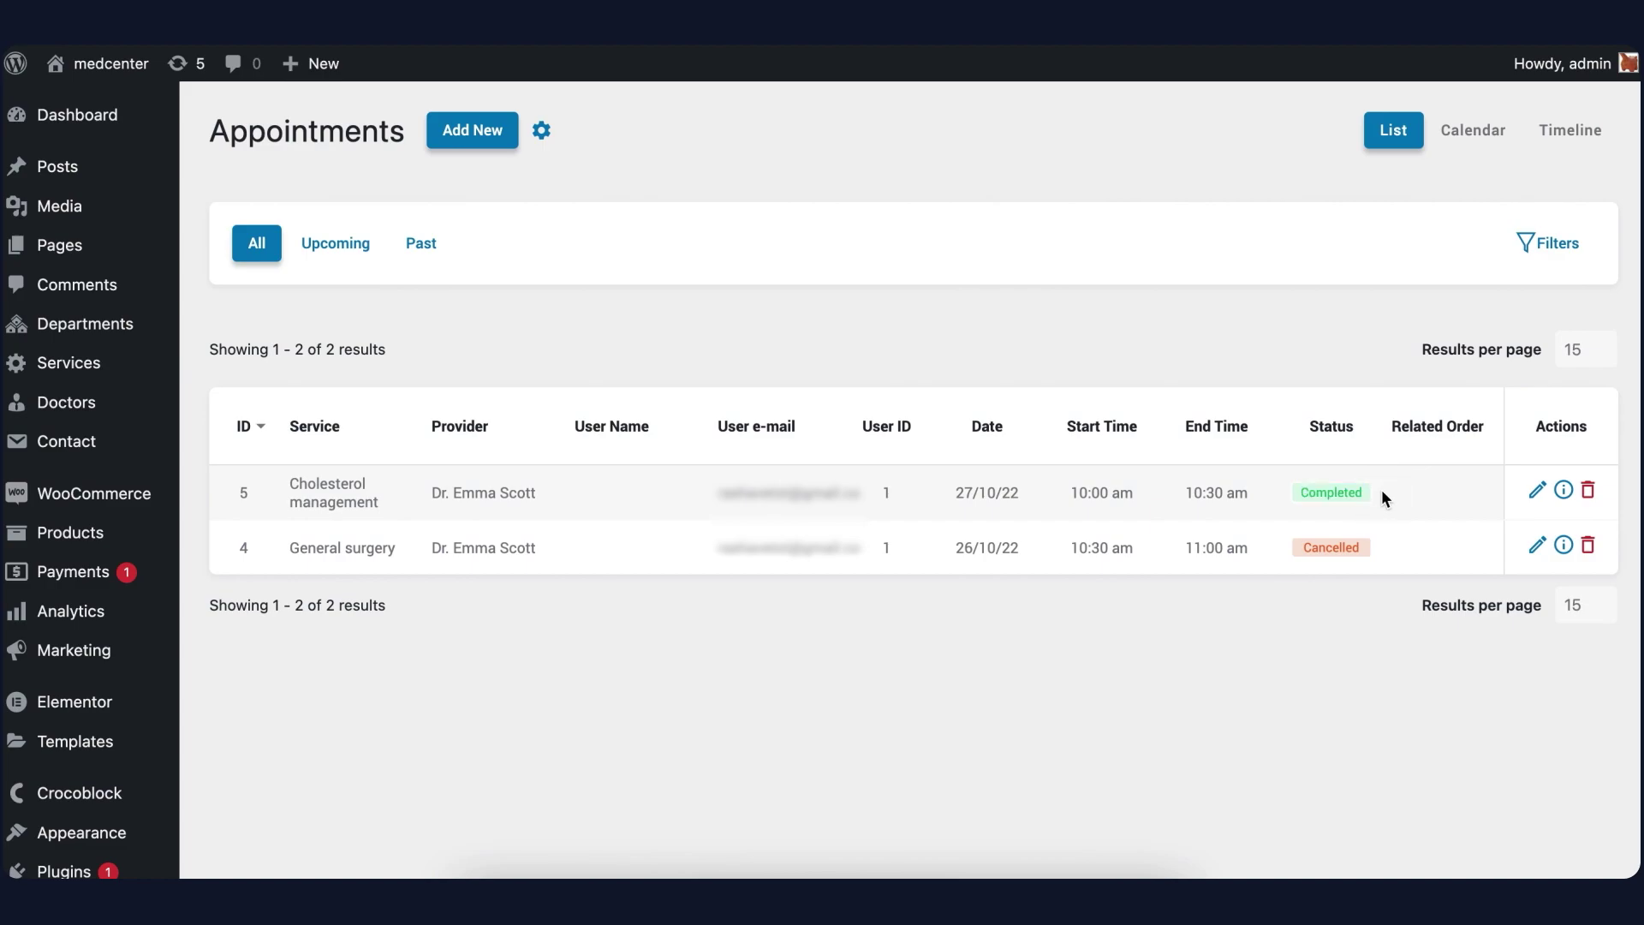